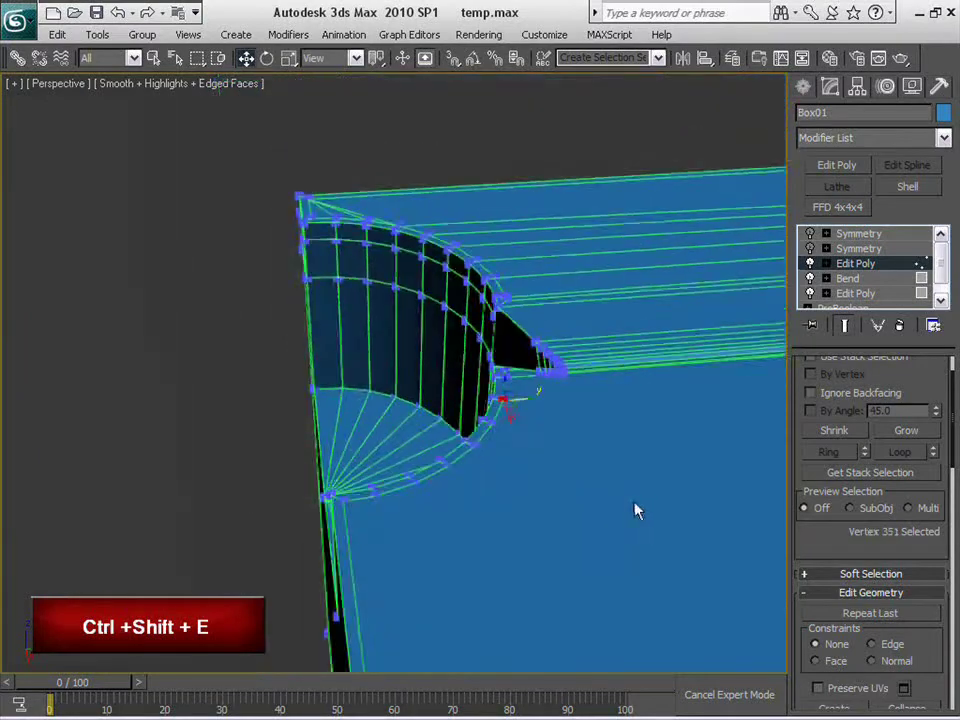
Connect the selected side pocket rim vertex to the matching outer rim vertex of the corner pocket with an edge across the table top
middle_click_drag(634, 503, 330, 424)
scroll(628, 400, "down", 4)
middle_click_drag(628, 400, 533, 391)
scroll(552, 388, "up", 3)
middle_click_drag(590, 445, 388, 555)
scroll(443, 514, "up", 3)
middle_click_drag(555, 555, 429, 540)
scroll(429, 540, "up", 4)
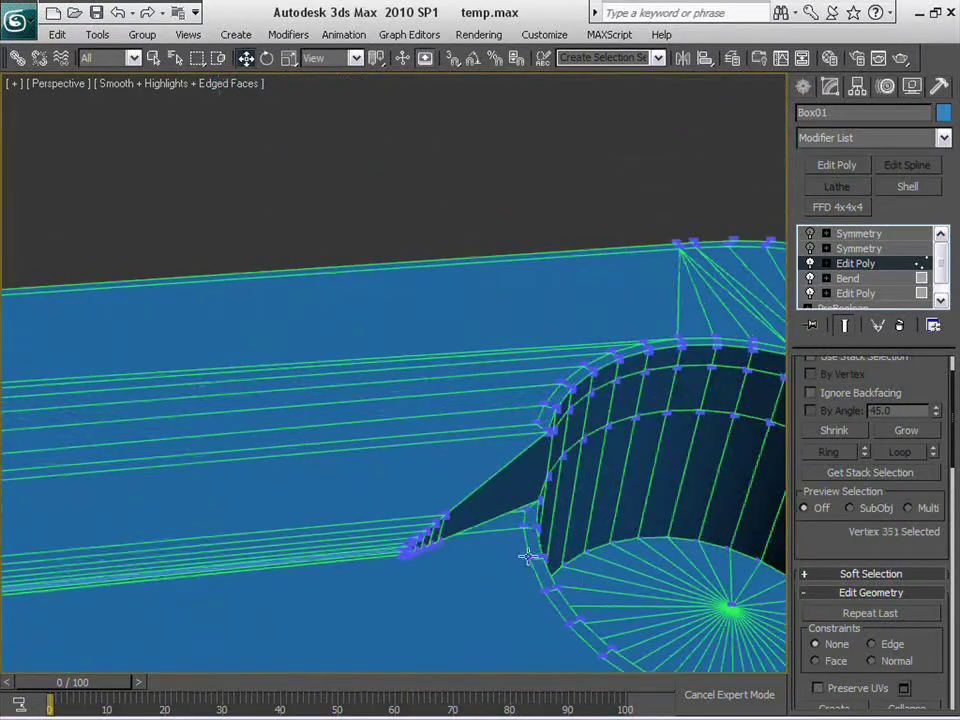
left_click(528, 557, "ctrl")
key("ctrl+shift+e")
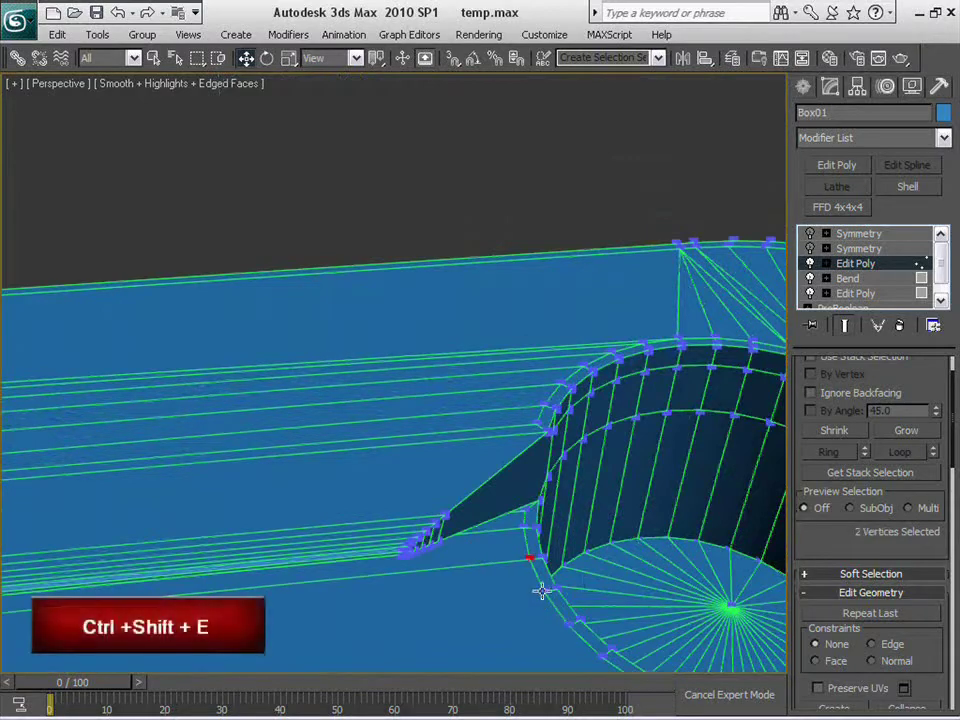
Connect the next outer rim vertex down on the corner pocket to its counterpart on the side pocket
left_click(542, 591)
scroll(484, 664, "down", 8)
middle_click_drag(79, 484, 620, 450)
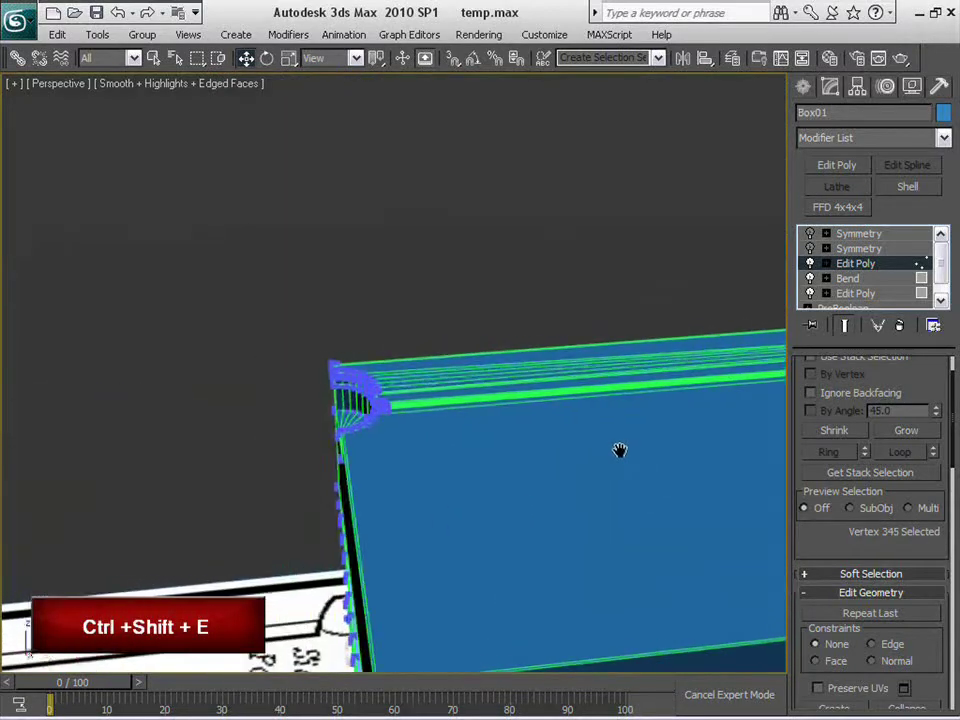
scroll(510, 561, "up", 6)
middle_click_drag(403, 598, 520, 493)
scroll(438, 535, "up", 1)
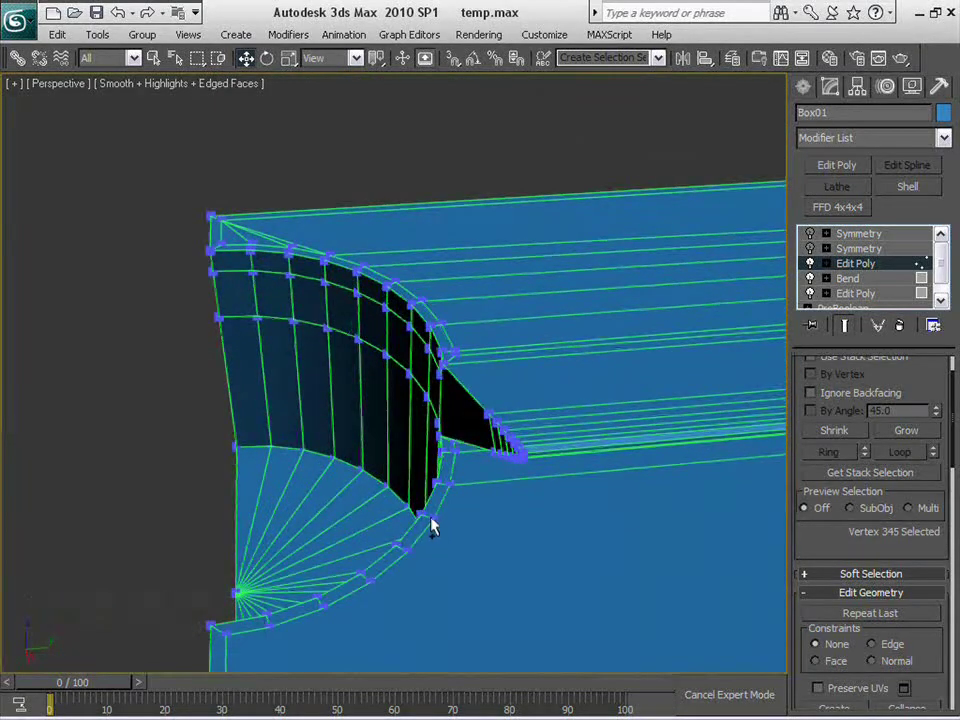
scroll(503, 573, "down", 2)
key("ctrl+shift+e")
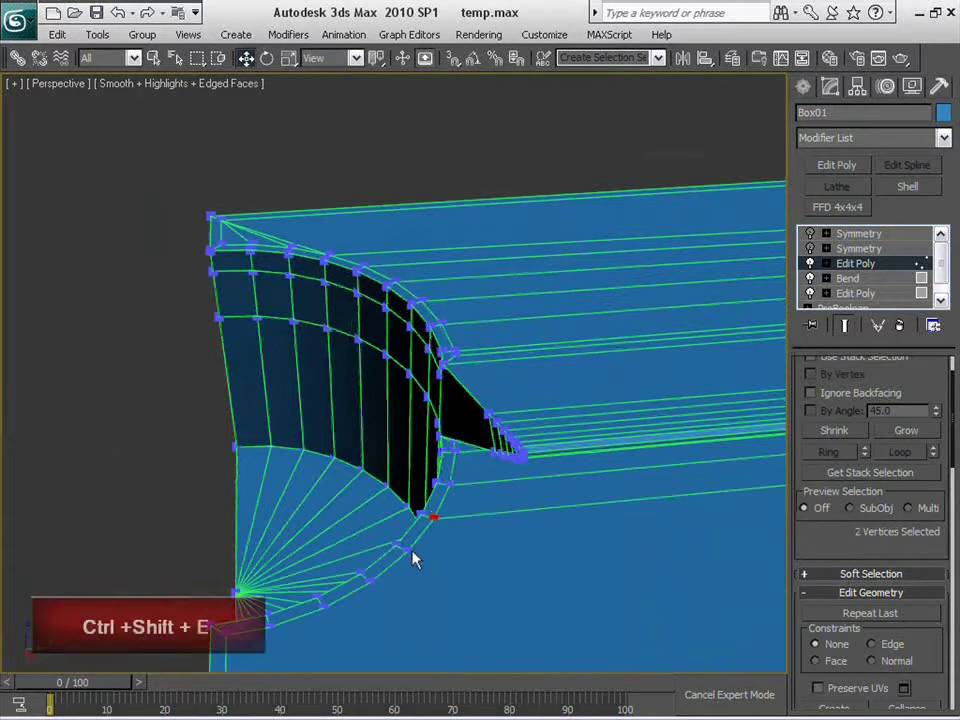
Connect the third pair of matching outer rim vertices, from the side pocket to the corner pocket
left_click(407, 551)
scroll(477, 616, "down", 5)
middle_click_drag(477, 616, 472, 585, "alt")
scroll(472, 585, "up", 5)
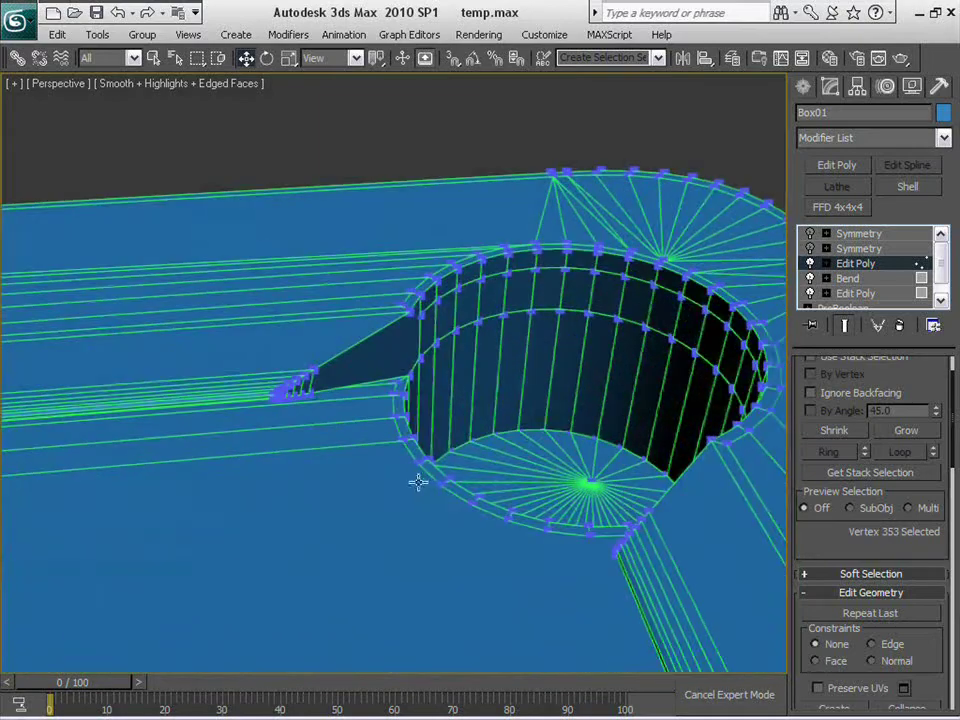
key("ctrl+shift+e")
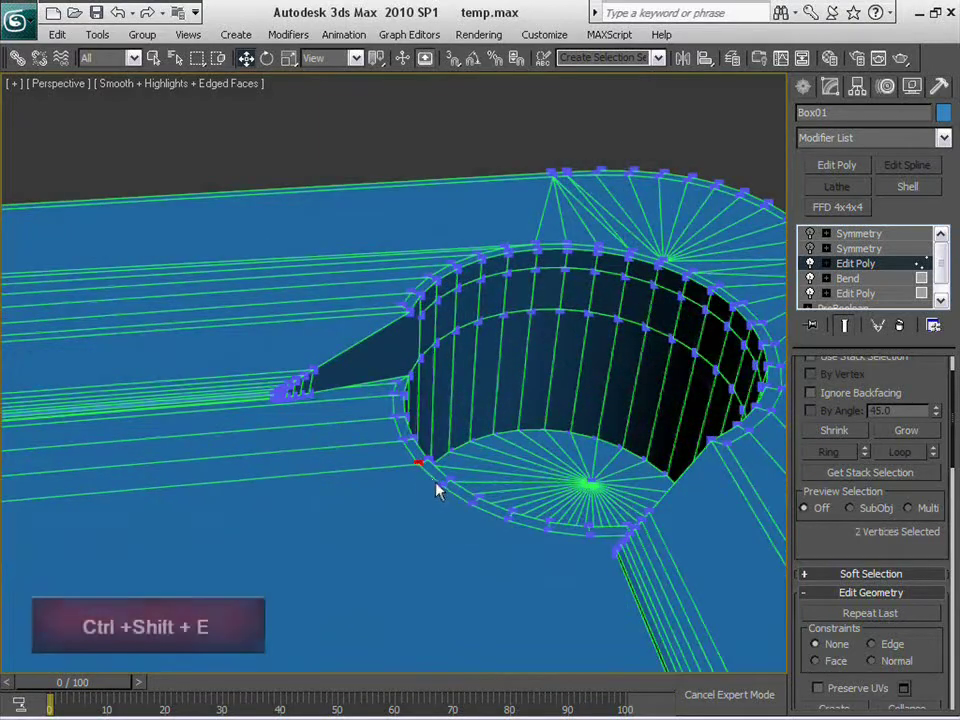
Connect the fourth corner pocket rim vertex to the corresponding outer rim vertex of the side pocket
left_click(441, 547)
scroll(388, 585, "down", 8)
middle_click_drag(250, 557, 568, 474)
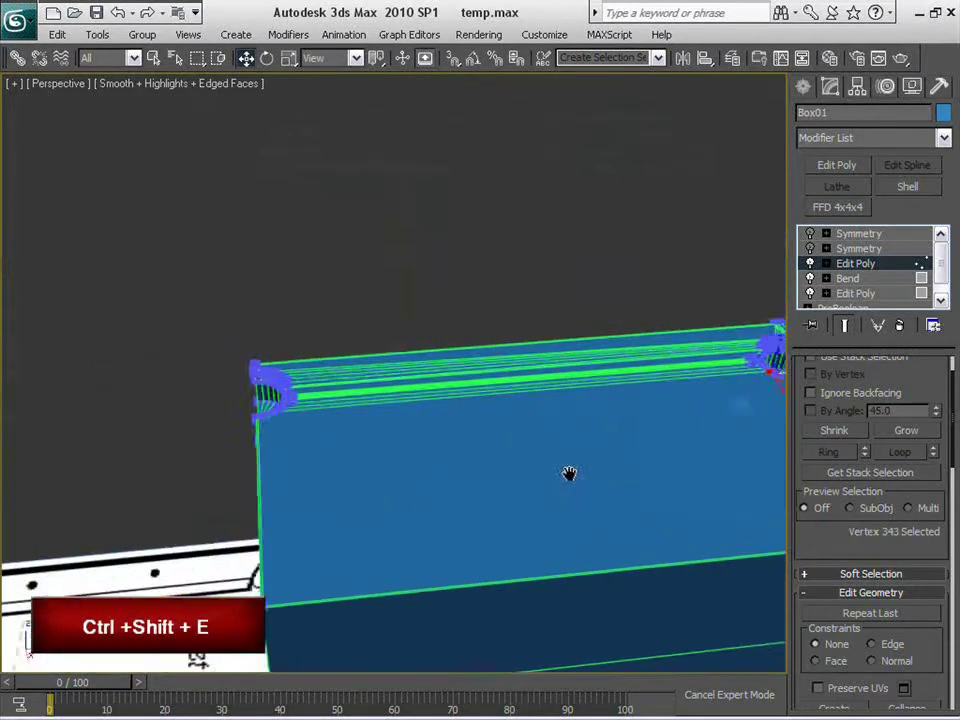
scroll(568, 474, "up", 3)
middle_click_drag(285, 487, 441, 514)
scroll(441, 514, "up", 4)
middle_click_drag(375, 555, 411, 480)
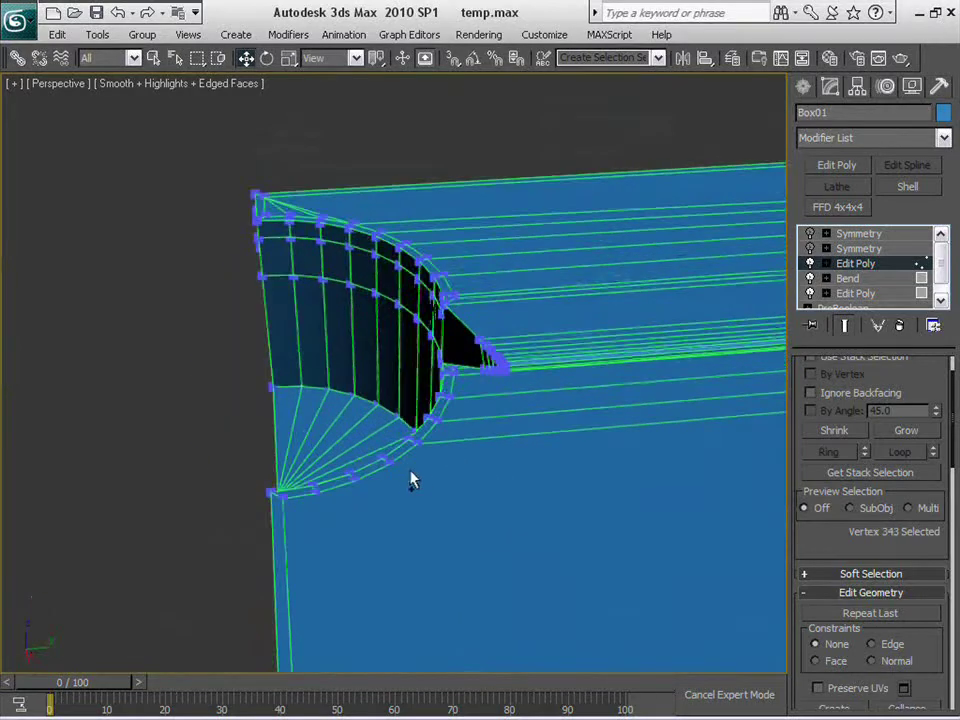
key("ctrl+shift+e")
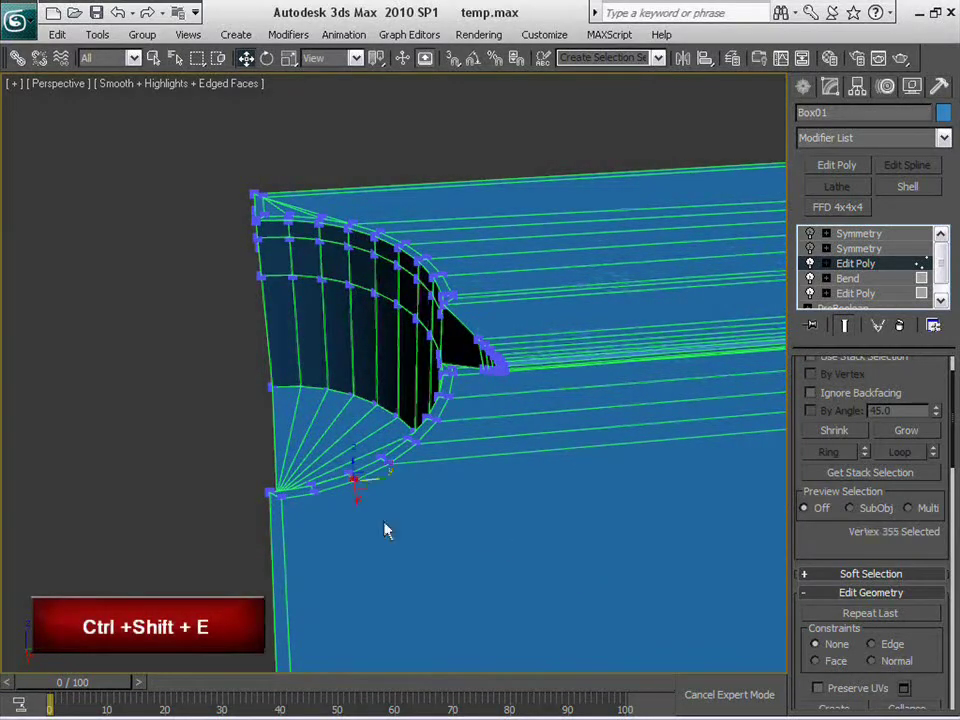
Connect the fifth pair of outer rim vertices between the side pocket and the corner pocket
scroll(450, 555, "down", 6)
middle_click_drag(551, 598, 356, 429, "alt")
scroll(424, 521, "up", 3)
scroll(356, 429, "up", 5)
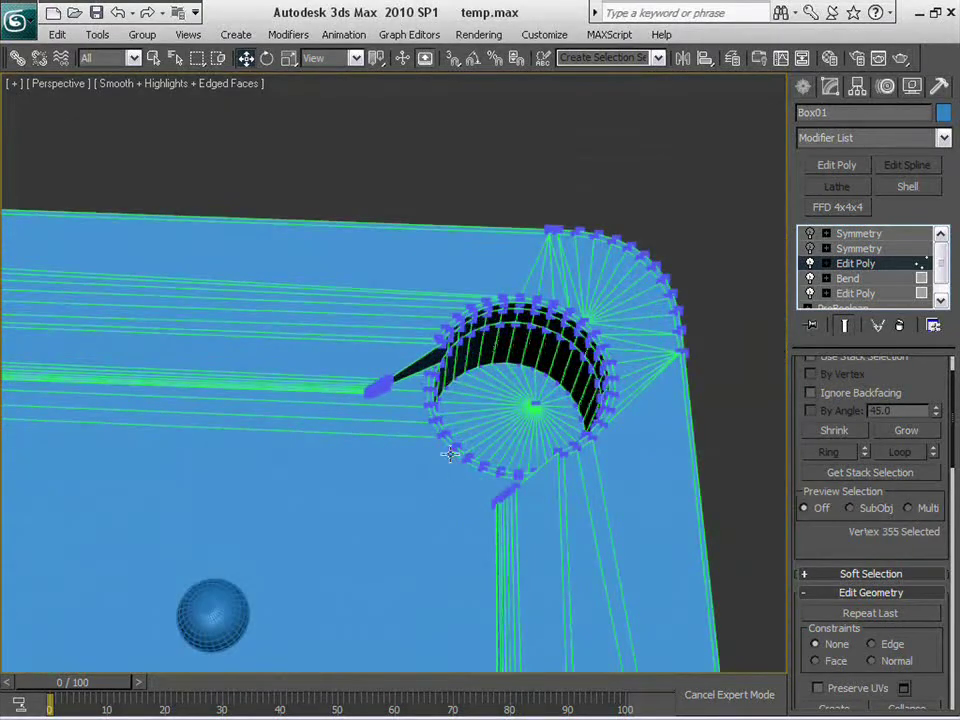
key("ctrl+shift+e")
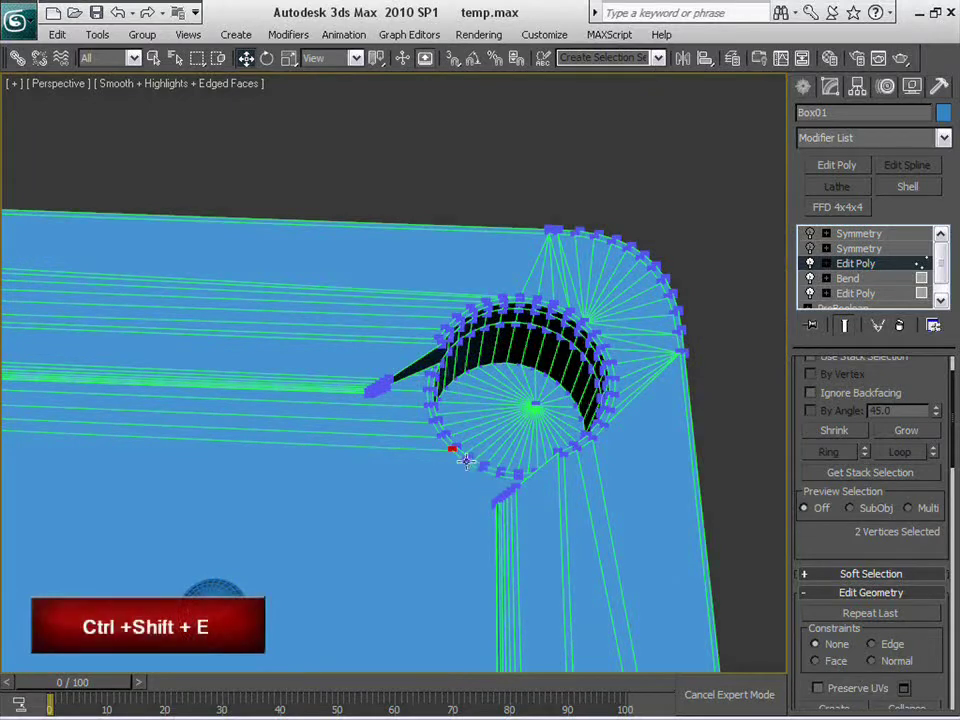
Insert two vertices on each of the two parallel border edges opposite the side pocket, close to the corner of the table top
scroll(430, 547, "down", 7)
middle_click_drag(309, 510, 671, 506)
scroll(407, 512, "up", 3)
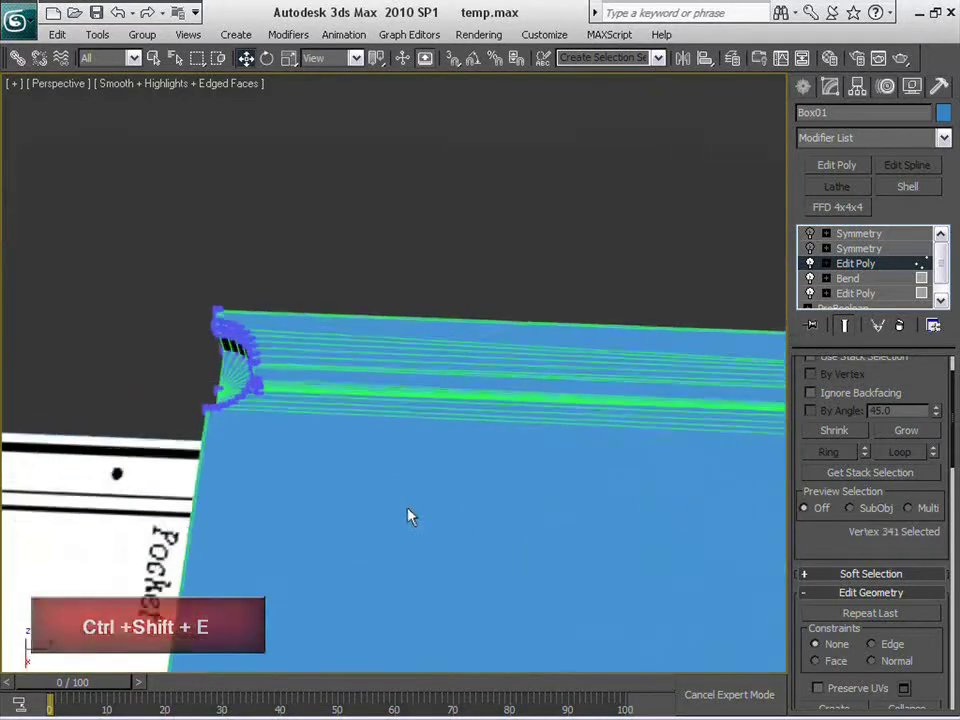
middle_click_drag(345, 519, 500, 520)
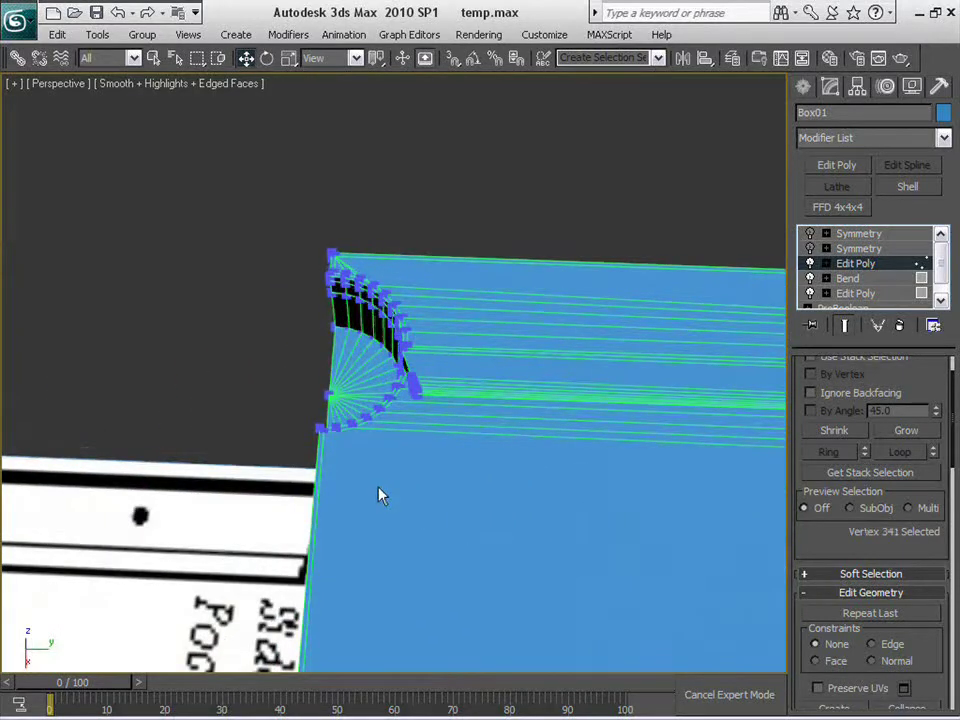
middle_click_drag(381, 495, 519, 341, "alt")
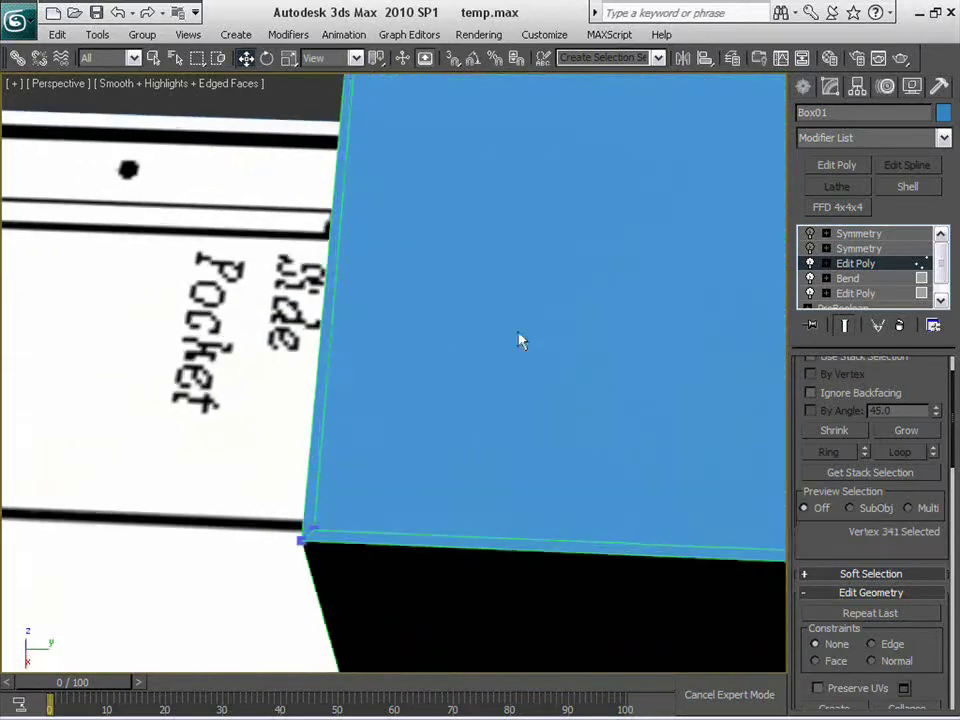
key("2")
left_click(358, 531)
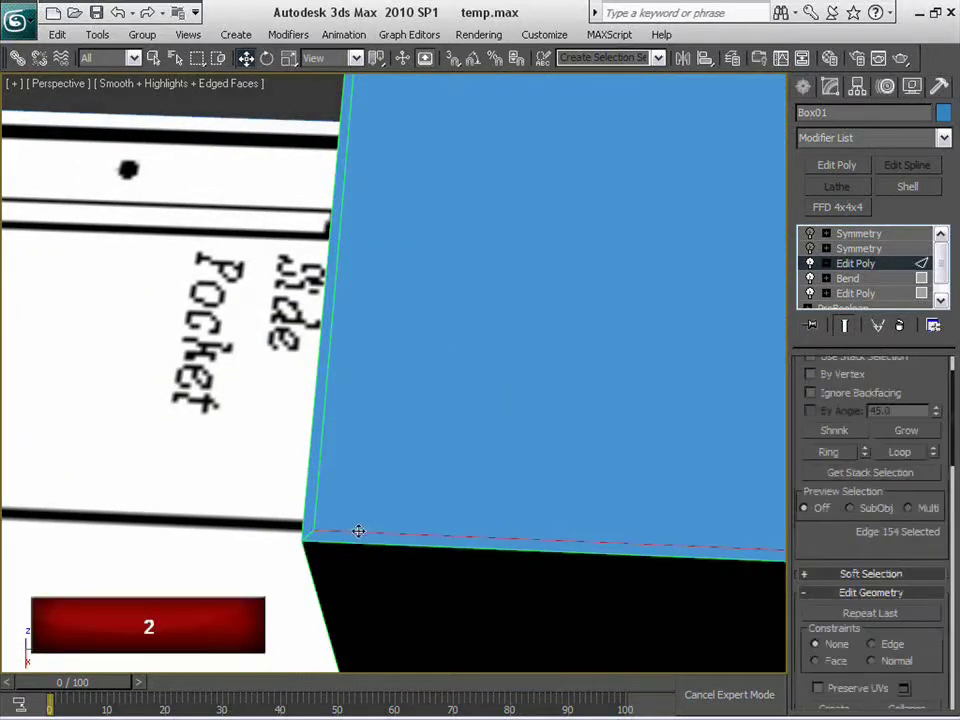
left_click(360, 548, "ctrl")
right_click(360, 548)
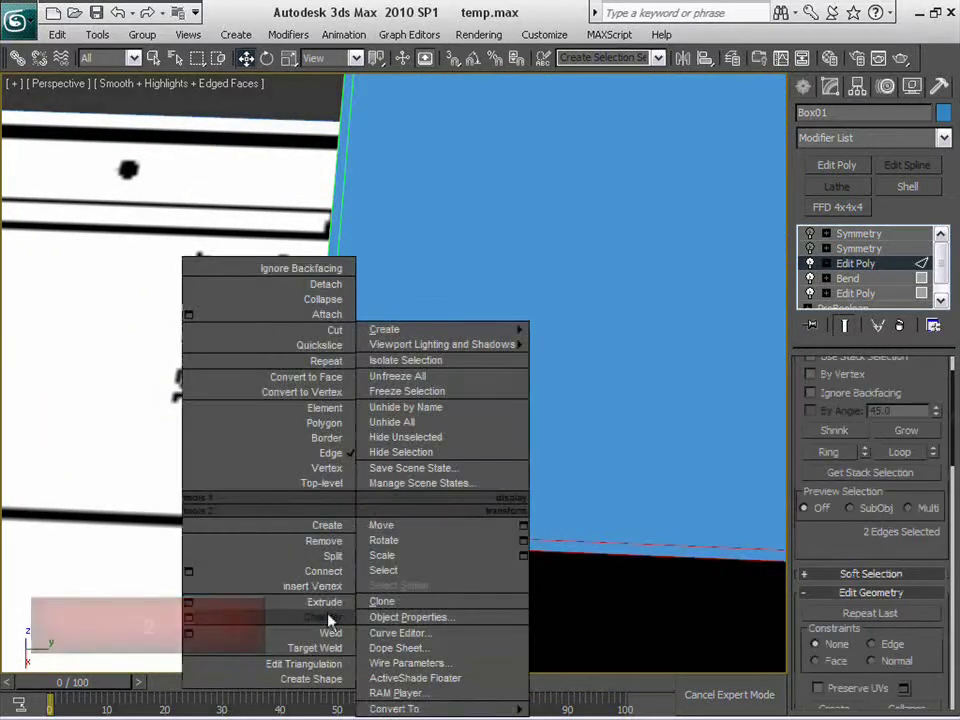
left_click(325, 620)
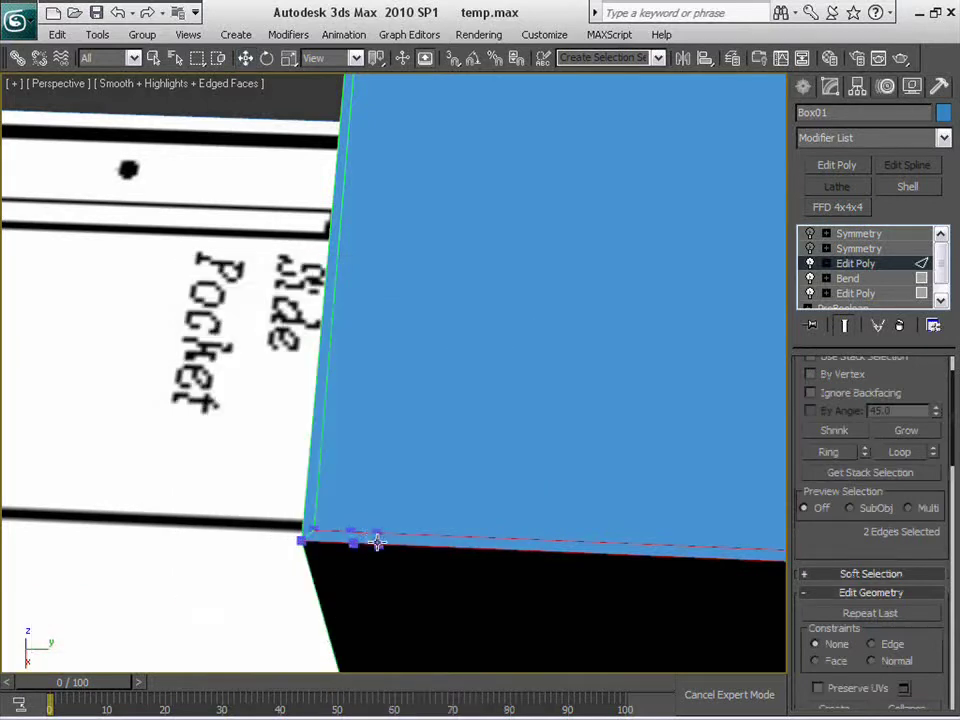
Connect the inserted border vertex pair nearest the corner to the side pocket's lowest free outer rim vertex
key("1")
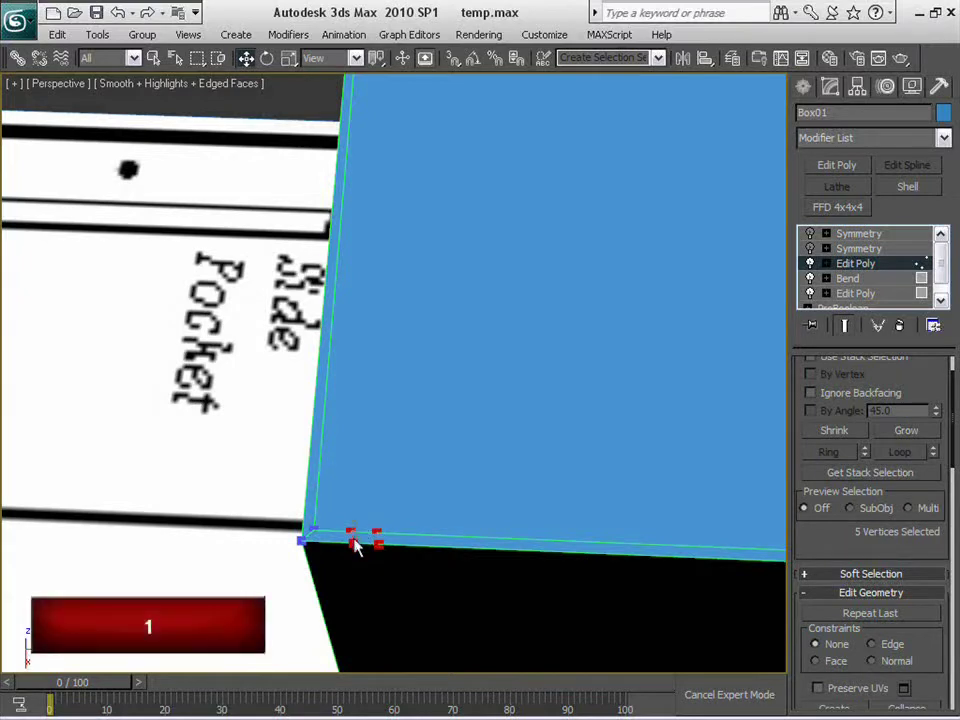
scroll(420, 366, "down", 3)
middle_click_drag(500, 155, 467, 471)
scroll(467, 471, "up", 3)
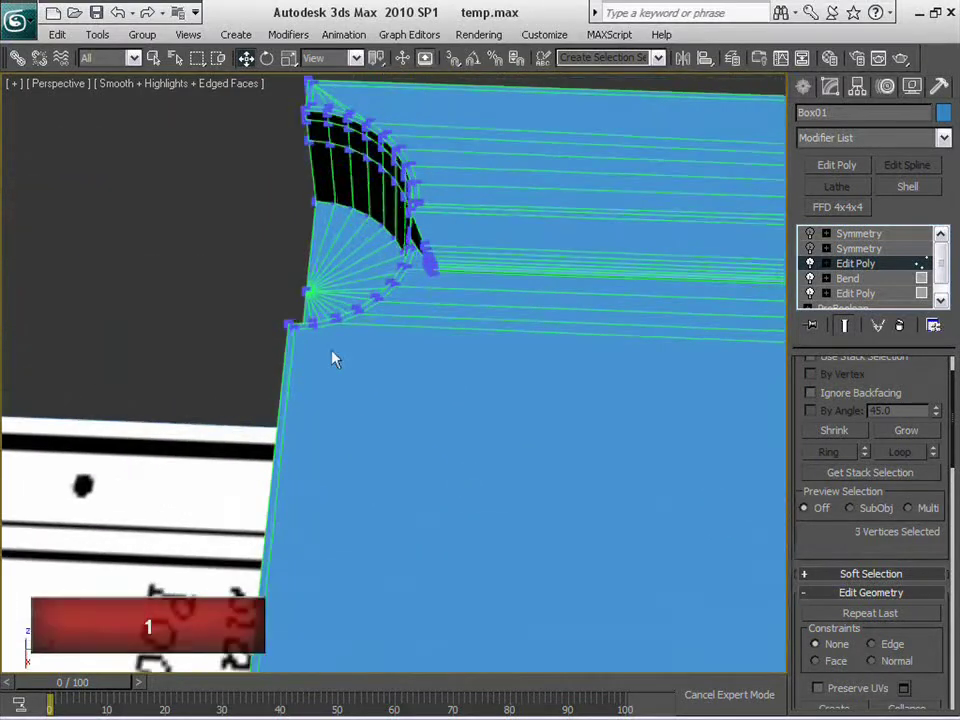
left_click(310, 328, "ctrl")
key("ctrl+shift+e")
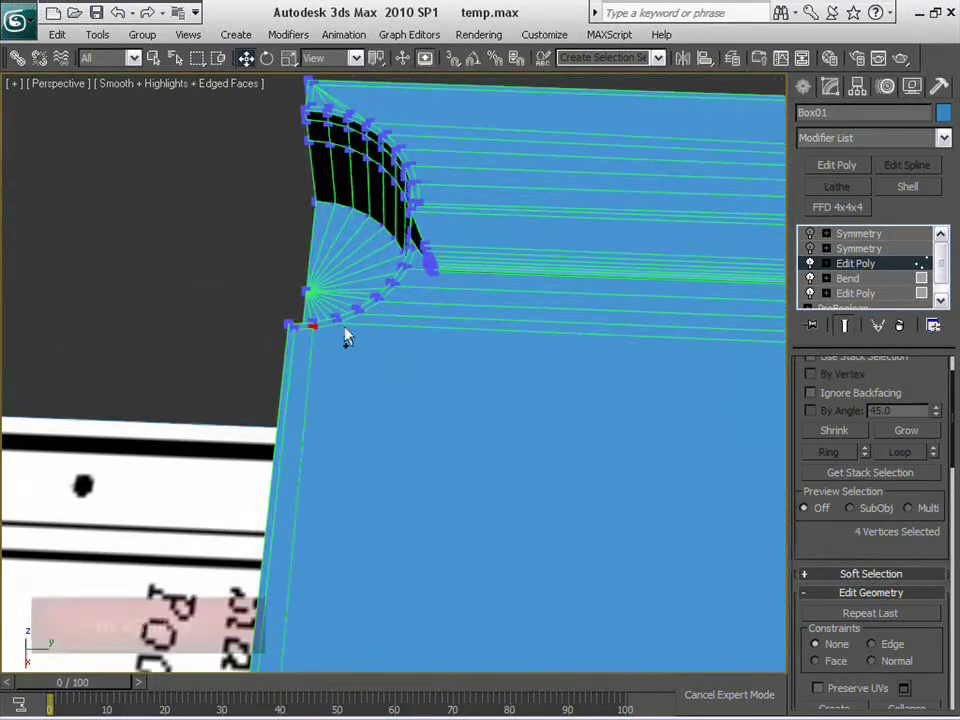
Connect the second inserted border vertex pair to the adjacent outer rim vertex of the side pocket
left_click(338, 319)
scroll(386, 508, "down", 3)
middle_click_drag(386, 508, 422, 185)
scroll(368, 437, "up", 2)
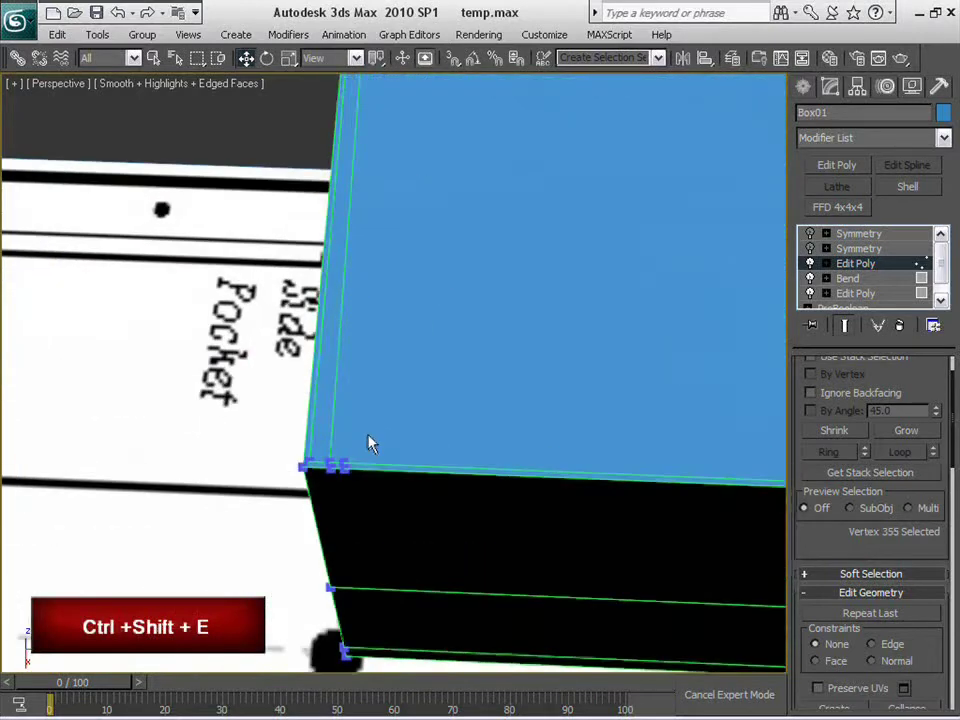
left_click(345, 467)
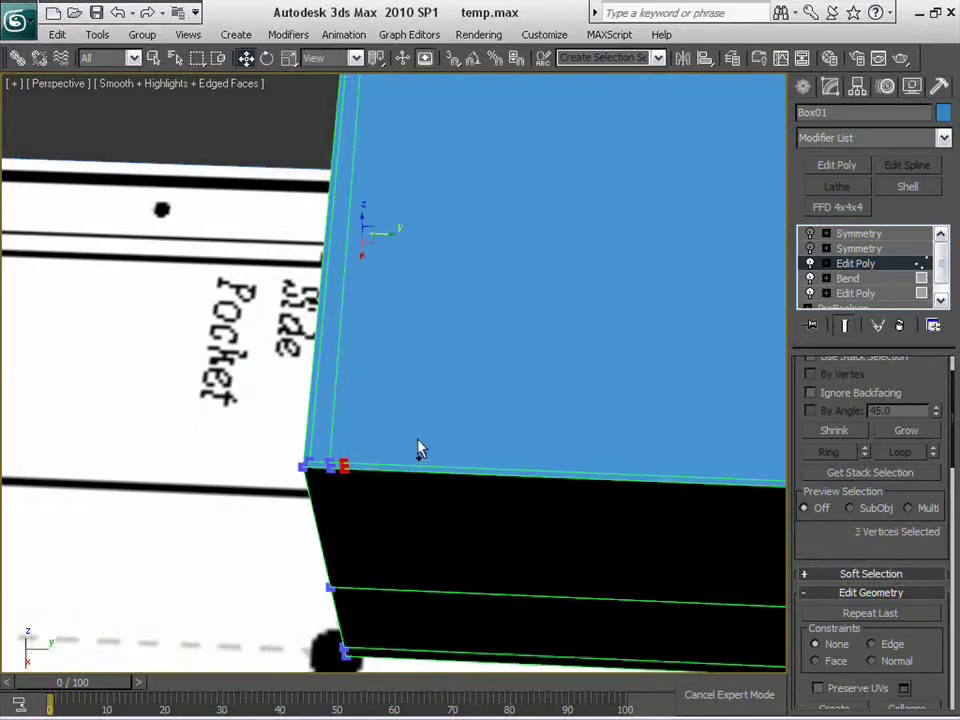
key("ctrl+shift+e")
Move the inserted vertex on the outer border edge into line with its partner on the inner edge
middle_click_drag(411, 422, 630, 445, "alt")
left_click(560, 489)
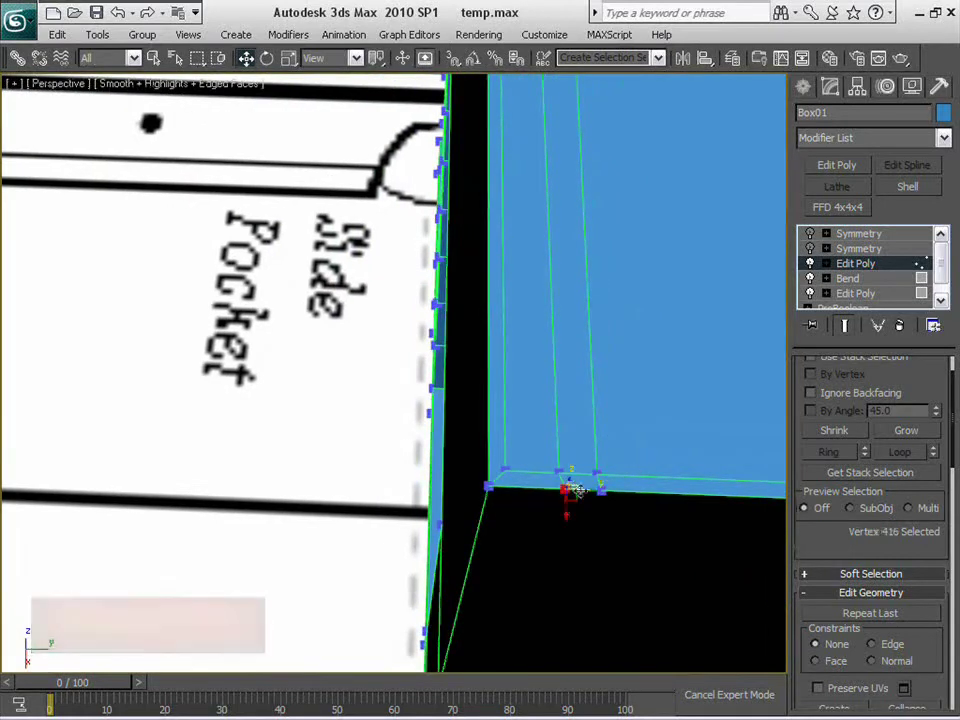
key("w")
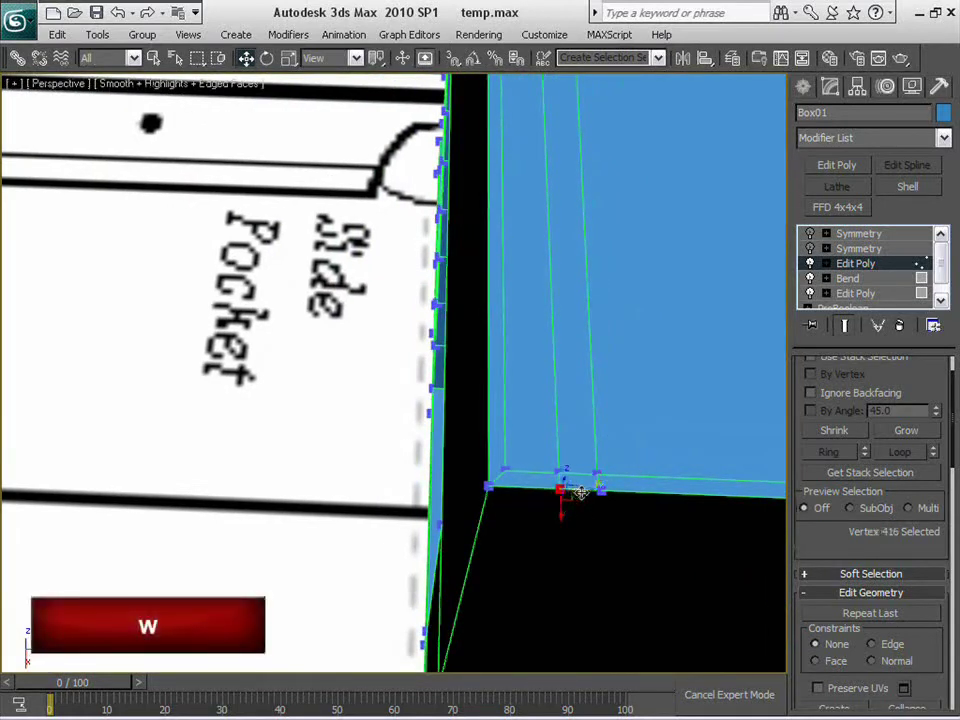
mouse_move(584, 472)
left_mouse_down()
mouse_move(620, 512)
mouse_move(592, 485)
left_mouse_up()
left_click(602, 488)
Insert six vertices on each of the two parallel border edges at the table top's far end, beyond the corner pocket
scroll(621, 473, "down", 8)
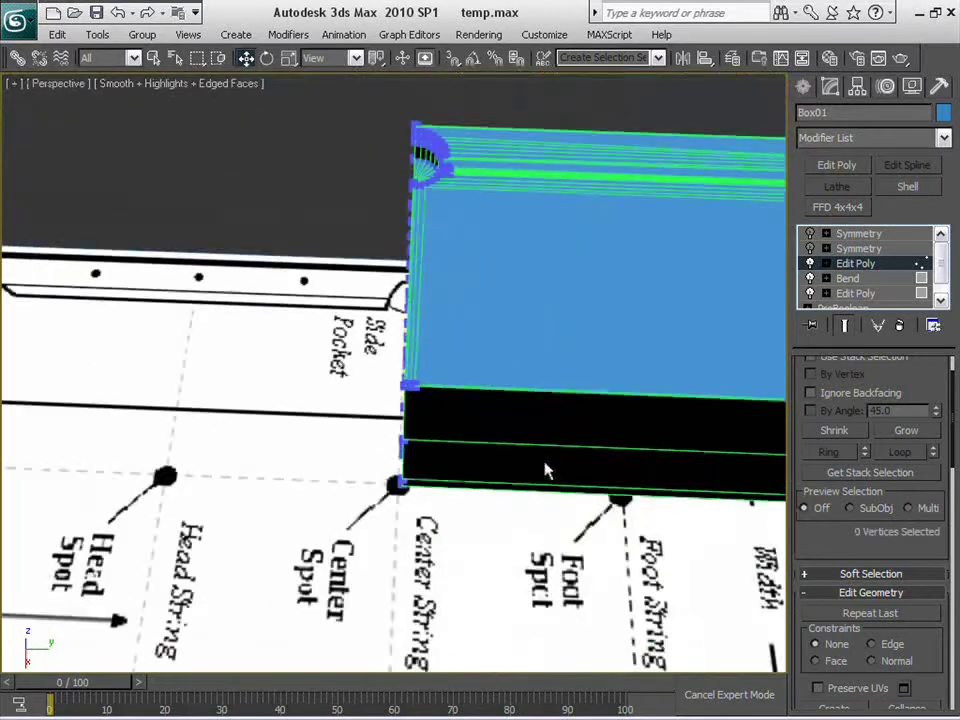
middle_click_drag(460, 388, 4, 389)
scroll(204, 403, "up", 5)
mouse_move(298, 401)
middle_mouse_down("alt")
mouse_move(356, 379)
mouse_move(548, 506)
mouse_move(735, 535)
middle_mouse_up("alt")
scroll(480, 450, "up", 3)
middle_click_drag(420, 445, 600, 450)
scroll(415, 471, "up", 2)
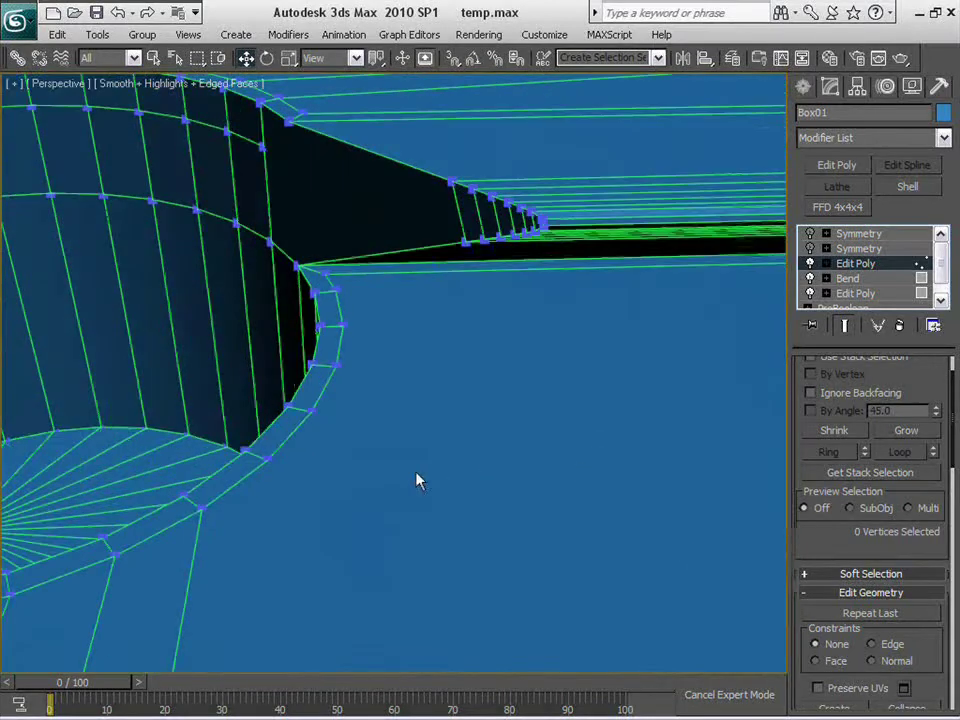
middle_click_drag(415, 471, 427, 490)
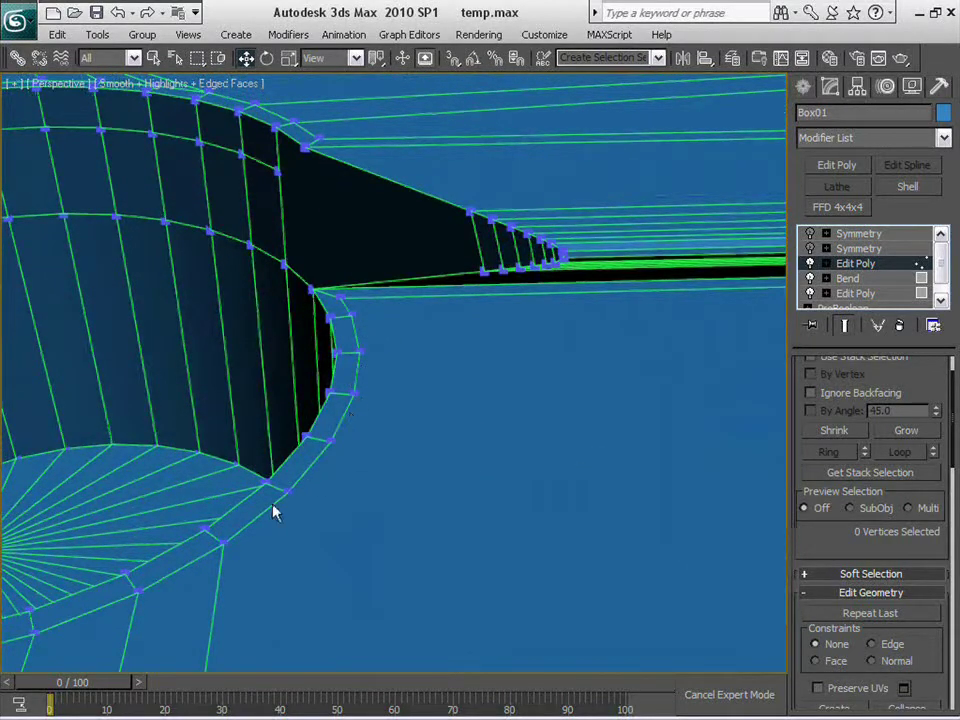
scroll(235, 567, "down", 6)
middle_click_drag(598, 480, 323, 609)
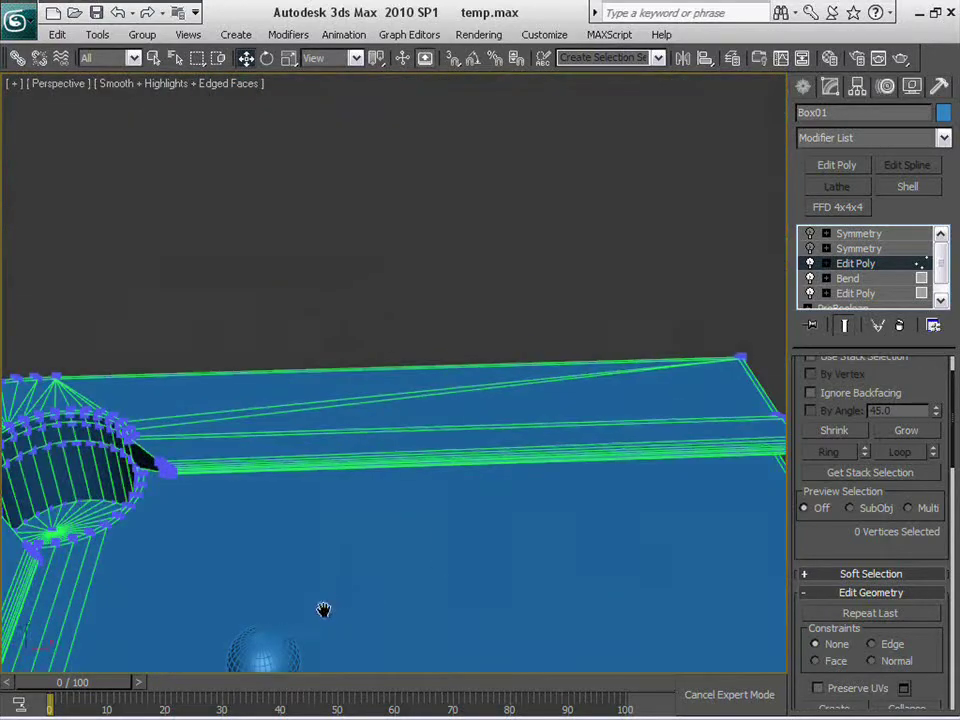
middle_click_drag(575, 622, 380, 568, "alt")
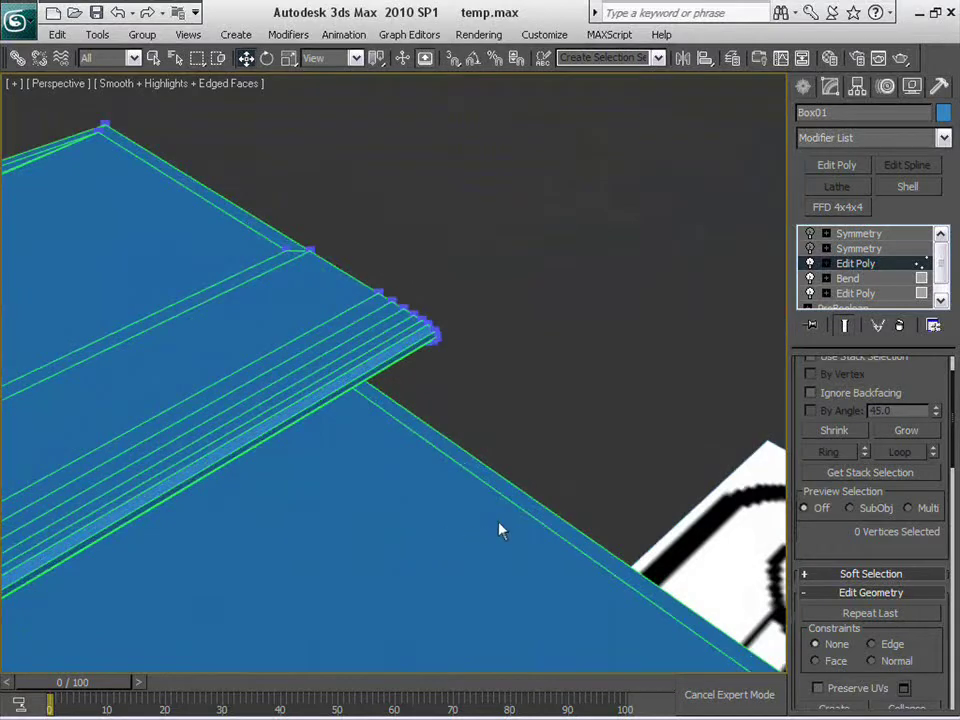
key("2")
left_click_drag(536, 461, 478, 519)
right_click(504, 490)
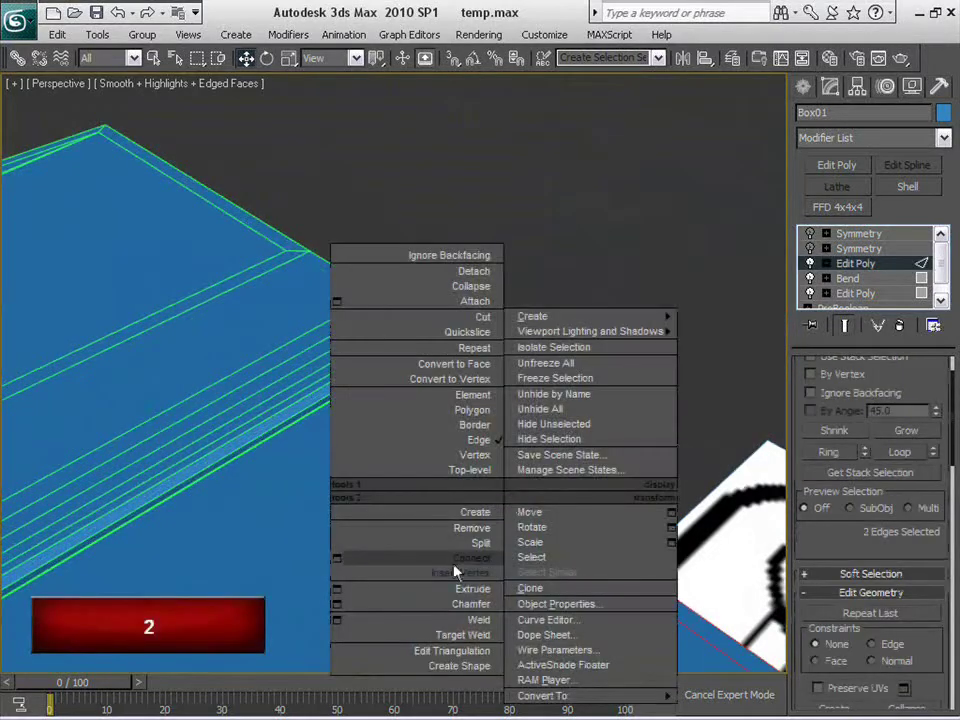
left_click(455, 564)
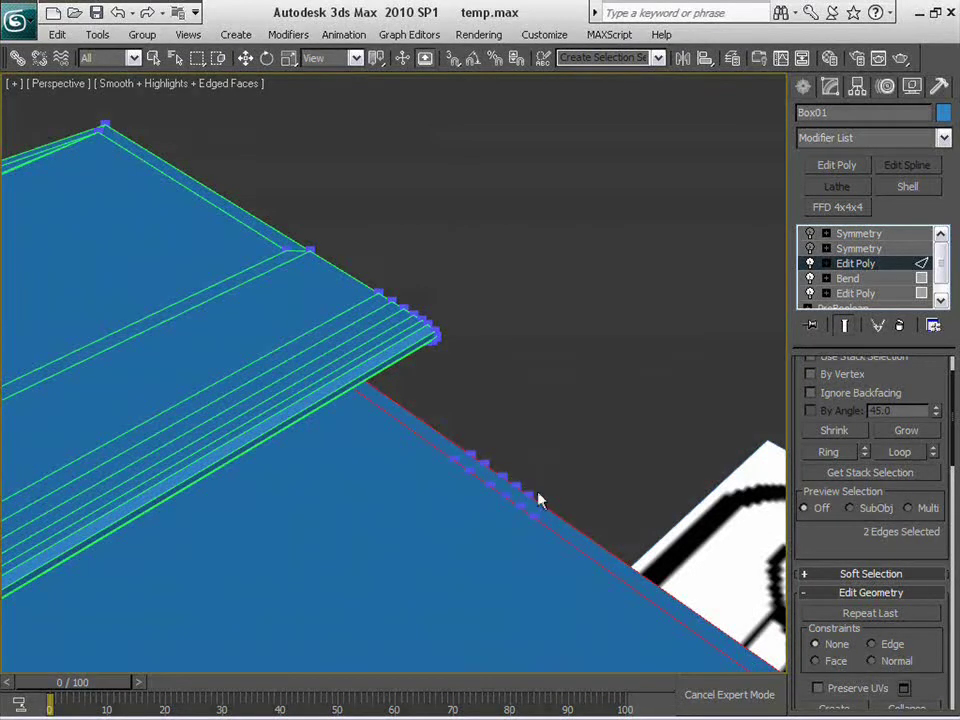
Connect the inserted end-border vertex pair farthest from the cushion to the corner pocket's outer rim vertex
key("1")
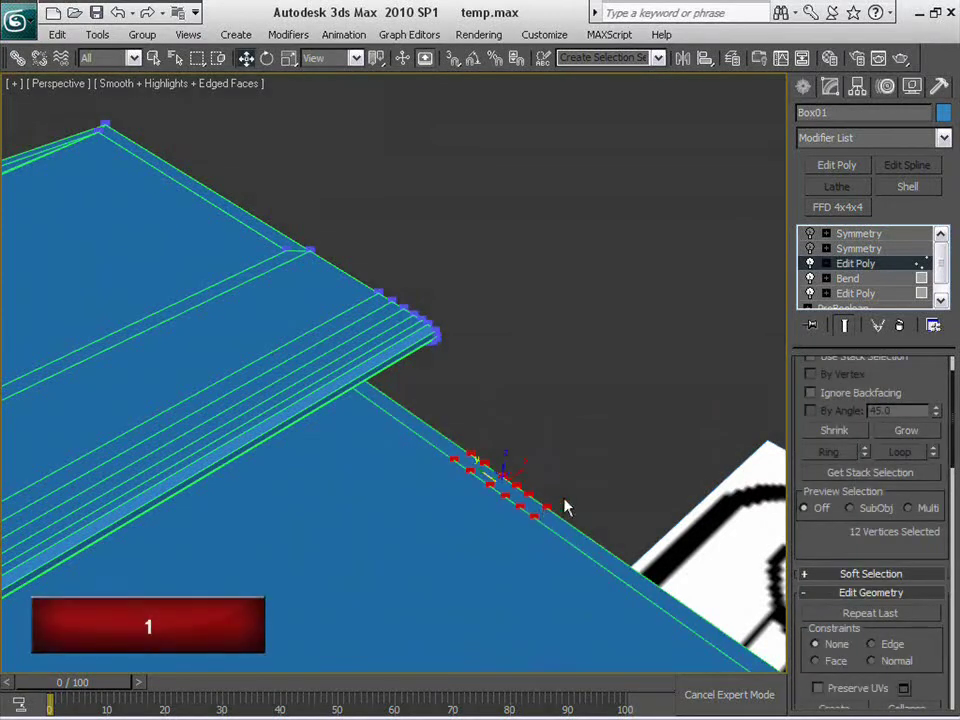
left_click_drag(528, 530, 527, 529)
scroll(226, 492, "down", 5)
middle_click_drag(355, 508, 699, 330)
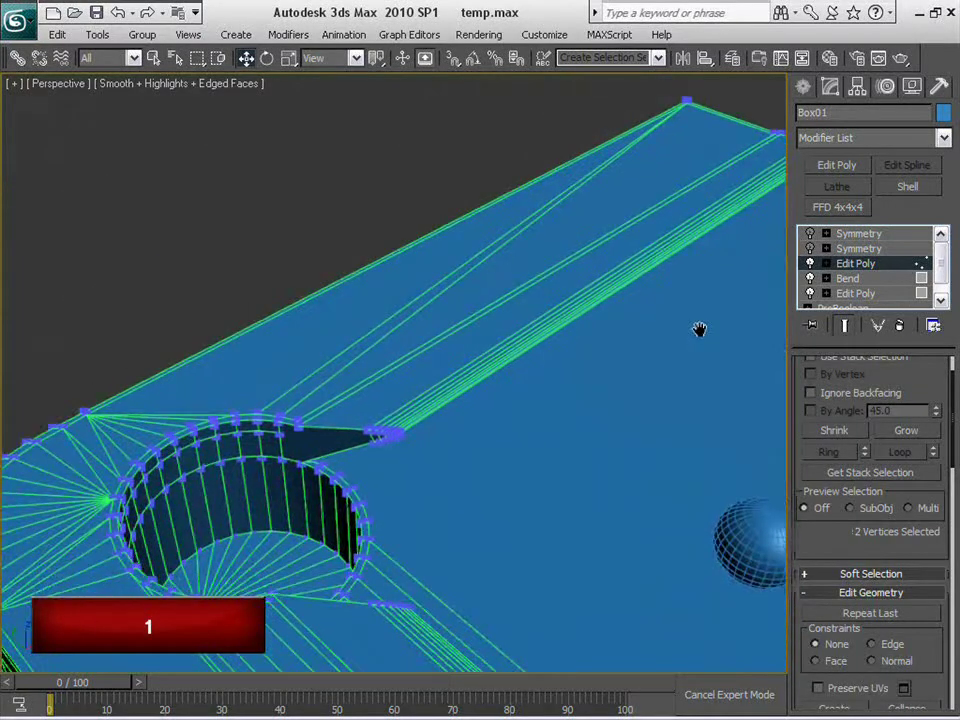
scroll(699, 330, "up", 4)
mouse_move(505, 565)
middle_mouse_down()
mouse_move(589, 373)
mouse_move(540, 358)
mouse_move(554, 396)
mouse_move(589, 403)
mouse_move(628, 302)
mouse_move(695, 272)
mouse_move(546, 287)
mouse_move(636, 287)
mouse_move(529, 418)
mouse_move(551, 448)
mouse_move(579, 450)
mouse_move(560, 520)
mouse_move(510, 482)
middle_mouse_up()
key("ctrl+shift+e")
Connect the second inserted end-border vertex pair, counting toward the cushion, to the adjacent outer rim vertex of the corner pocket
scroll(580, 410, "up", 3)
key("F3")
scroll(549, 393, "up", 2)
key("F3")
scroll(529, 418, "up", 2)
scroll(579, 450, "up", 5)
left_click_drag(643, 456, 652, 454)
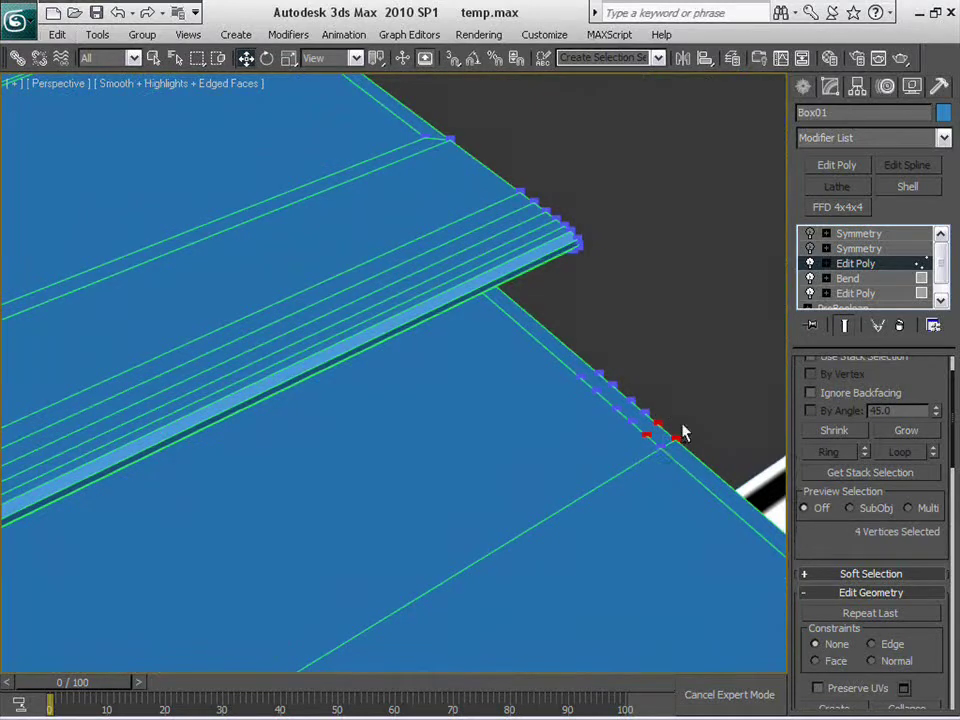
key("ctrl+shift+e")
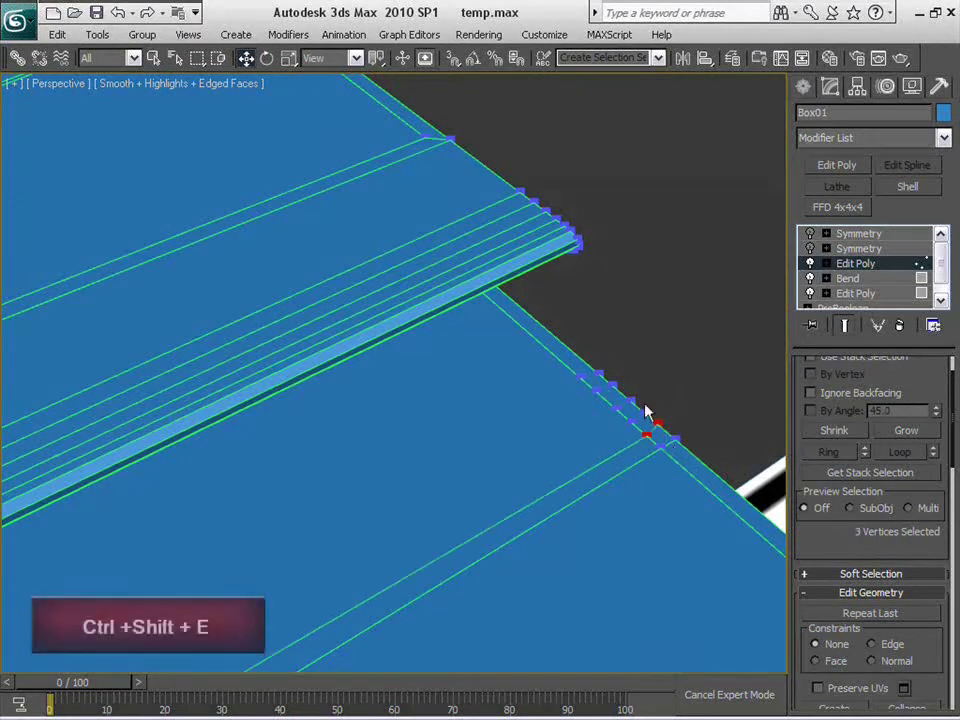
Connect the third inserted end-border vertex pair to the following outer rim vertex of the corner pocket
scroll(506, 487, "down", 4)
middle_click_drag(506, 487, 950, 197)
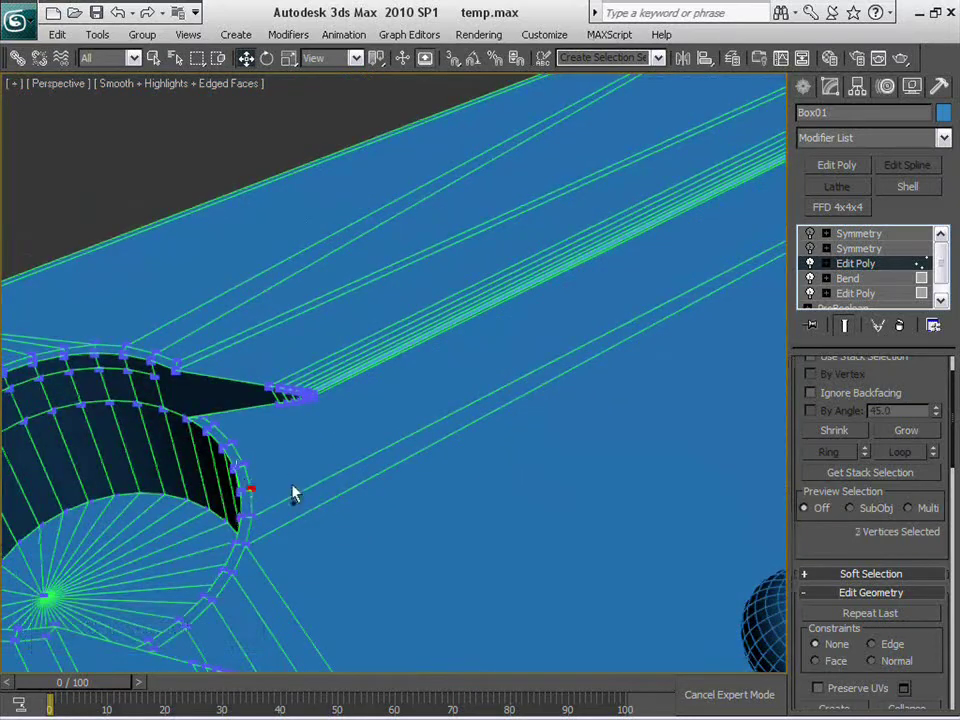
key("ctrl+shift+e")
Connect the fourth inserted end-border vertex pair to the corner pocket's next outer rim vertex toward the cushion
left_click(241, 465)
scroll(667, 313, "down", 4)
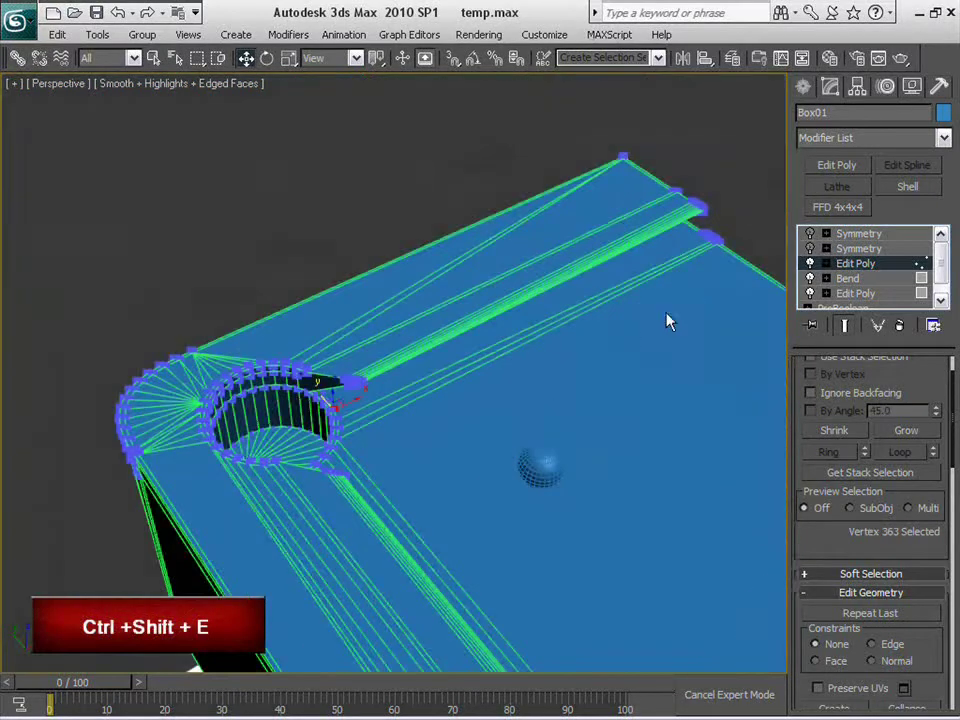
scroll(469, 452, "up", 5)
middle_click_drag(667, 314, 435, 501)
scroll(435, 501, "up", 2)
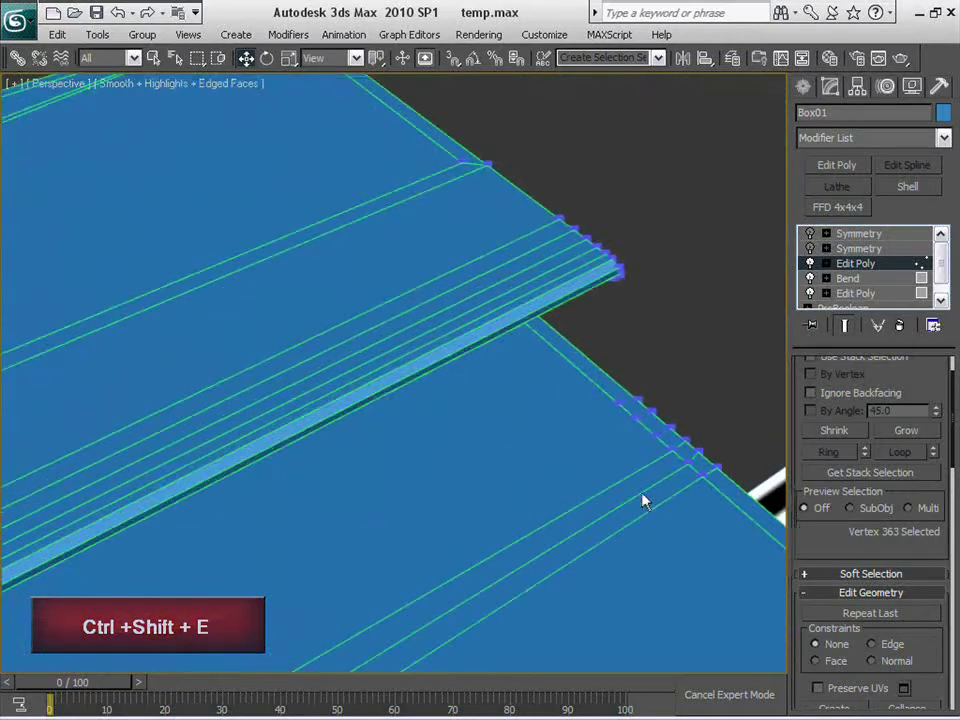
left_click(656, 435, "ctrl")
key("ctrl+shift+e")
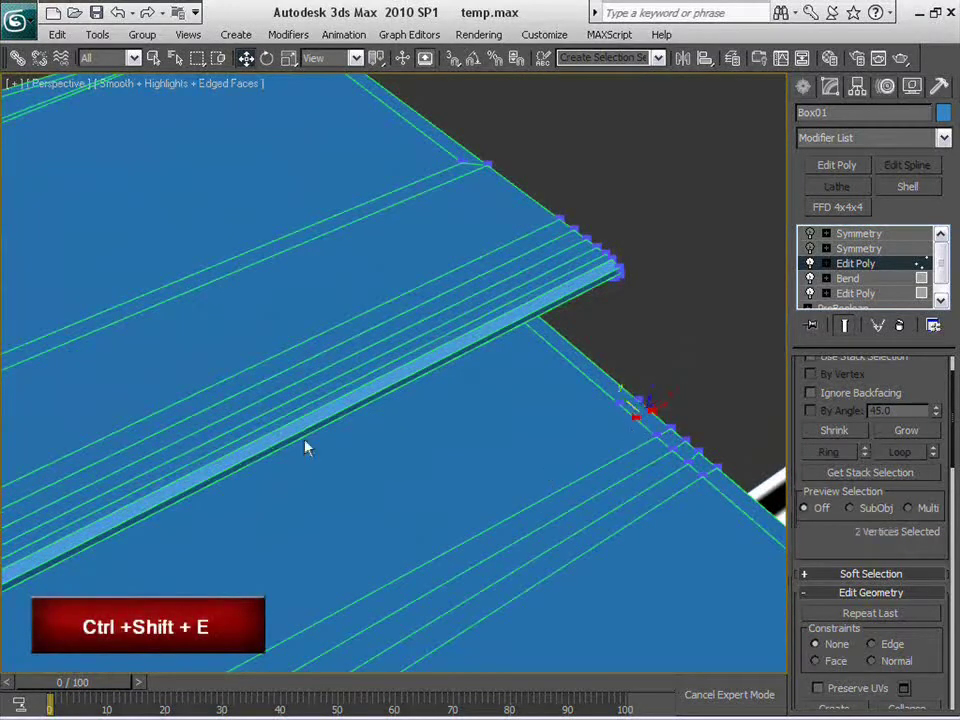
Connect the fifth inserted end-border vertex pair to the next outer rim vertex along the corner pocket
scroll(236, 452, "down", 5)
middle_click_drag(236, 452, 539, 409)
scroll(679, 300, "up", 5)
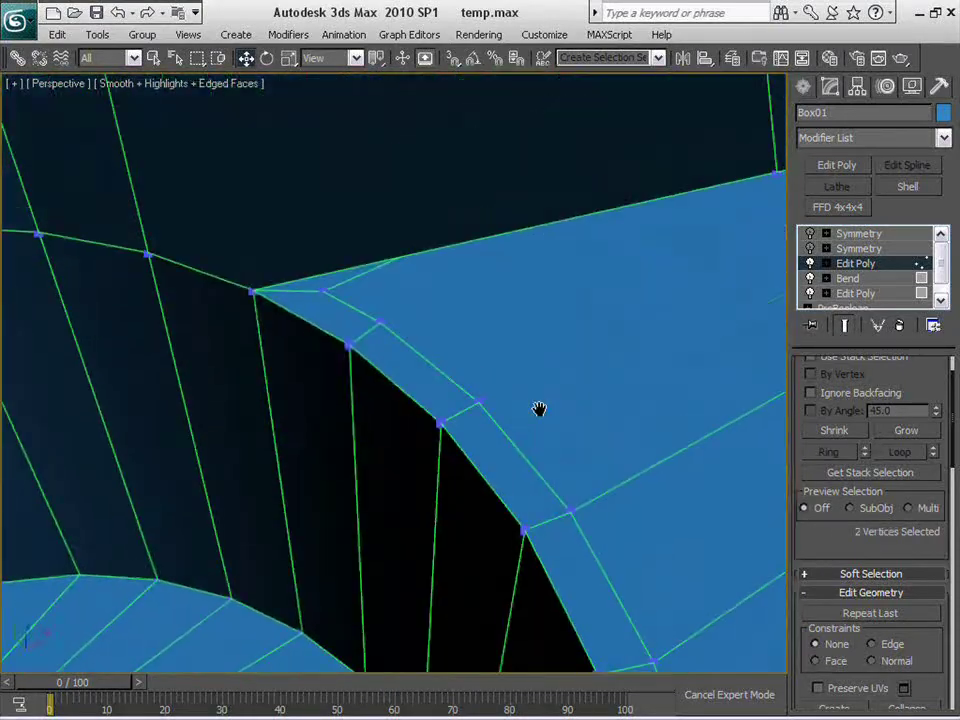
key("ctrl+shift+e")
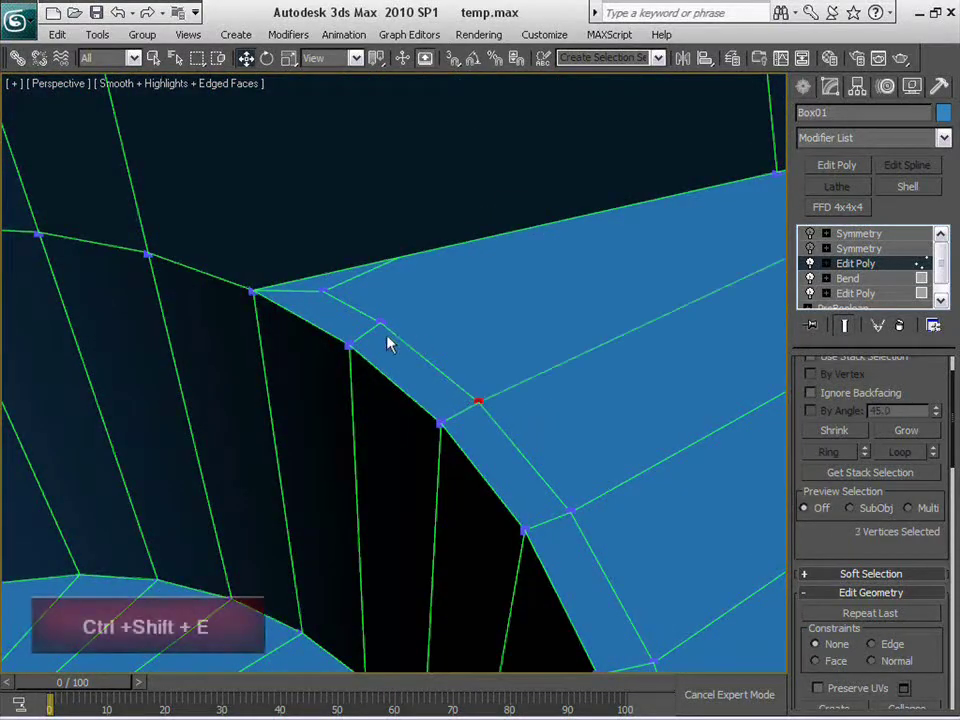
Connect the last inserted end-border vertex pair, nearest the cushion, to the corner pocket's remaining adjacent outer rim vertex
left_click(381, 320)
scroll(381, 320, "down", 8)
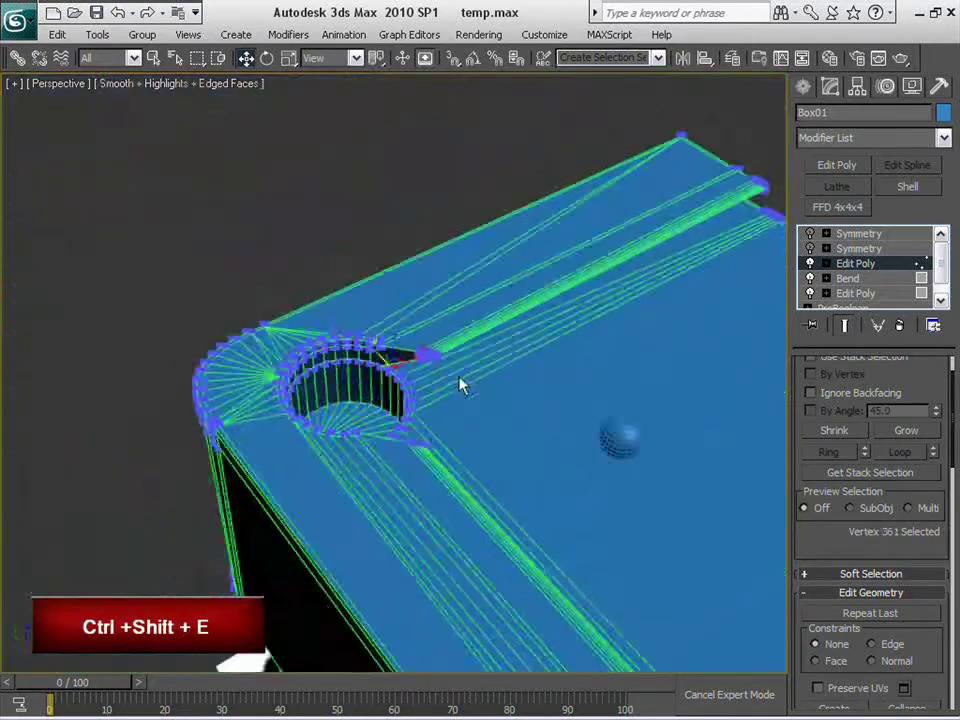
middle_click_drag(632, 374, 211, 428)
scroll(561, 490, "up", 4)
left_click_drag(367, 492, 392, 480)
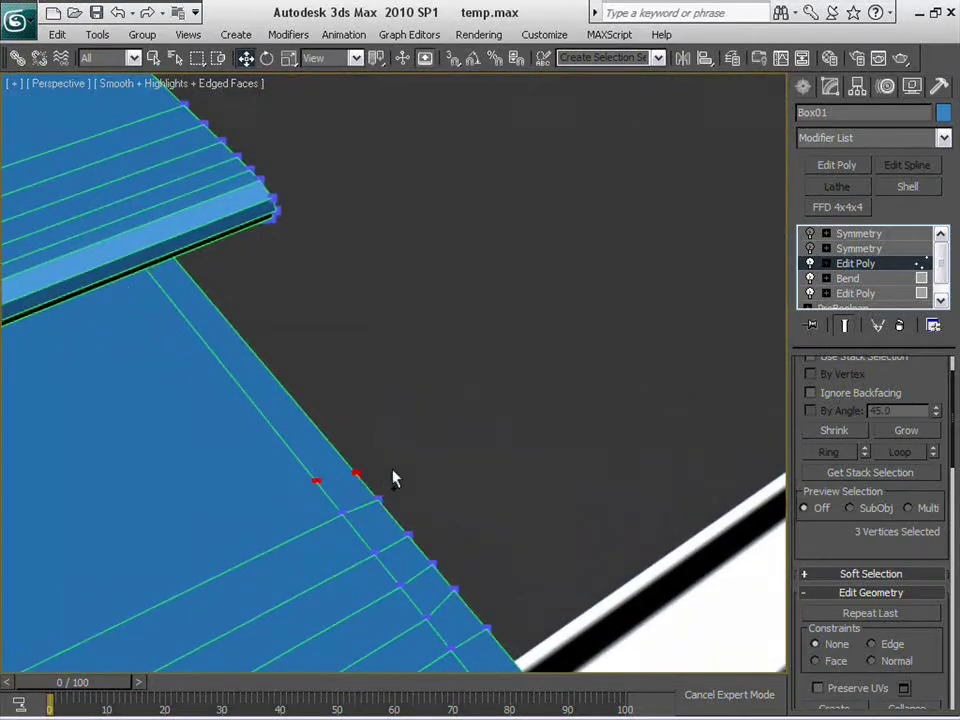
key("ctrl+shift+e")
Constrain vertex movement to Edge and slide the inserted vertex pair nearest the cushion along the border toward the cushion
middle_click_drag(514, 437, 500, 573, "alt")
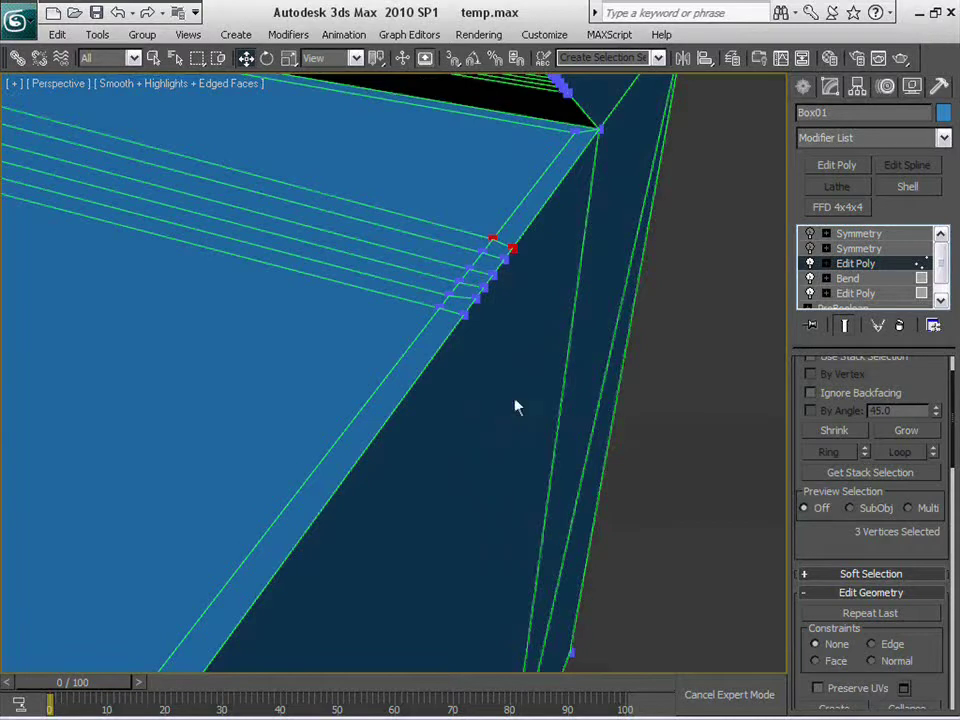
key("2")
key("1")
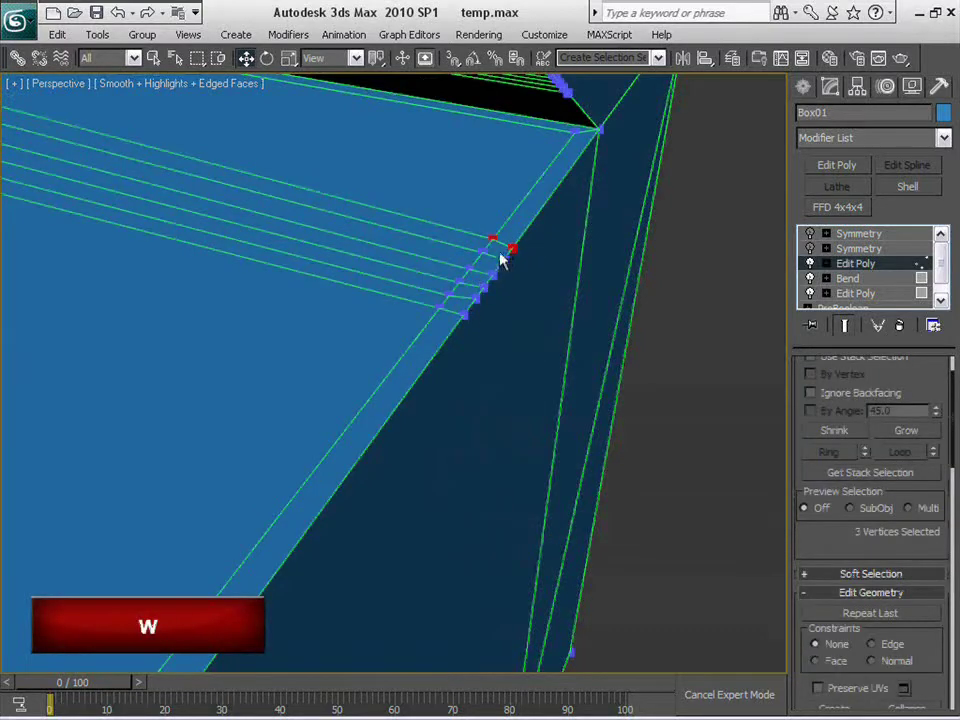
left_click(492, 238)
left_click(514, 249, "ctrl")
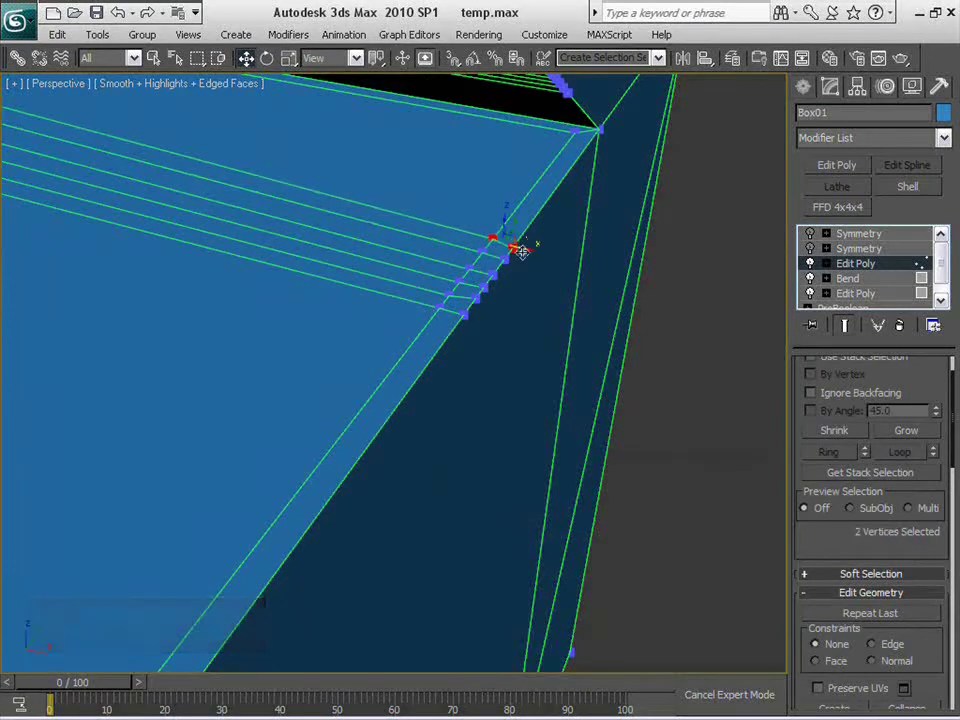
key("ctrl+z")
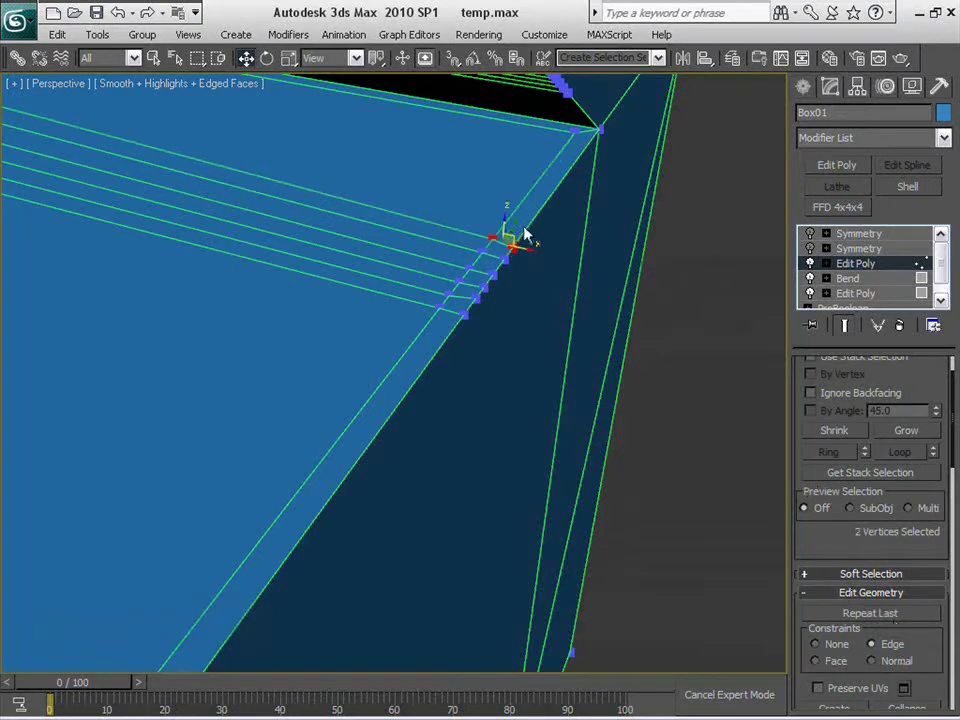
middle_click_drag(594, 314, 483, 297, "alt")
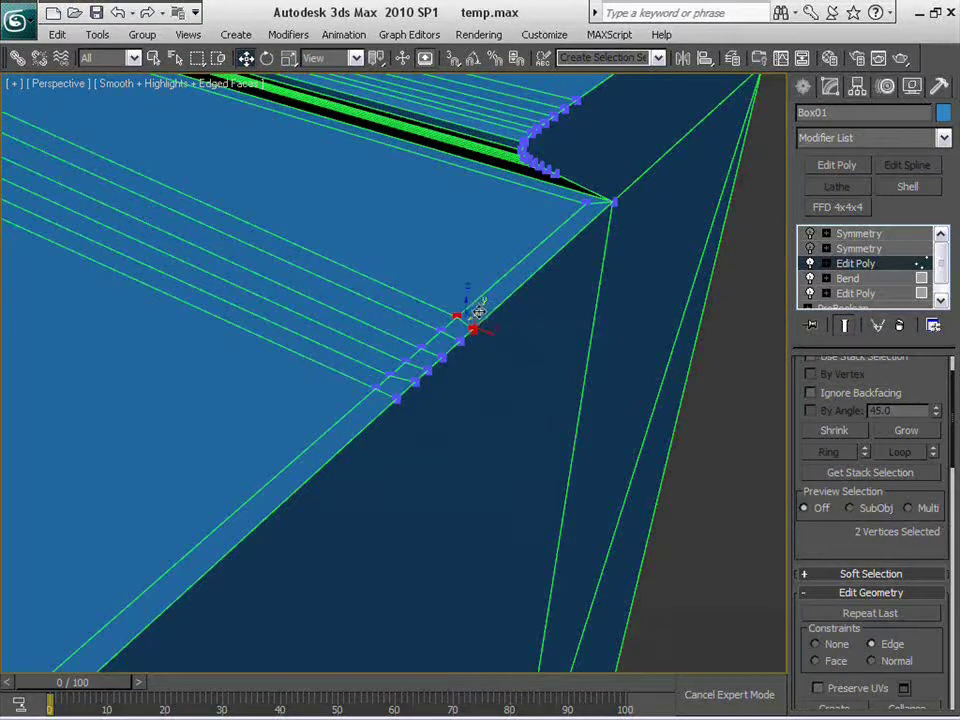
left_click_drag(478, 312, 598, 236)
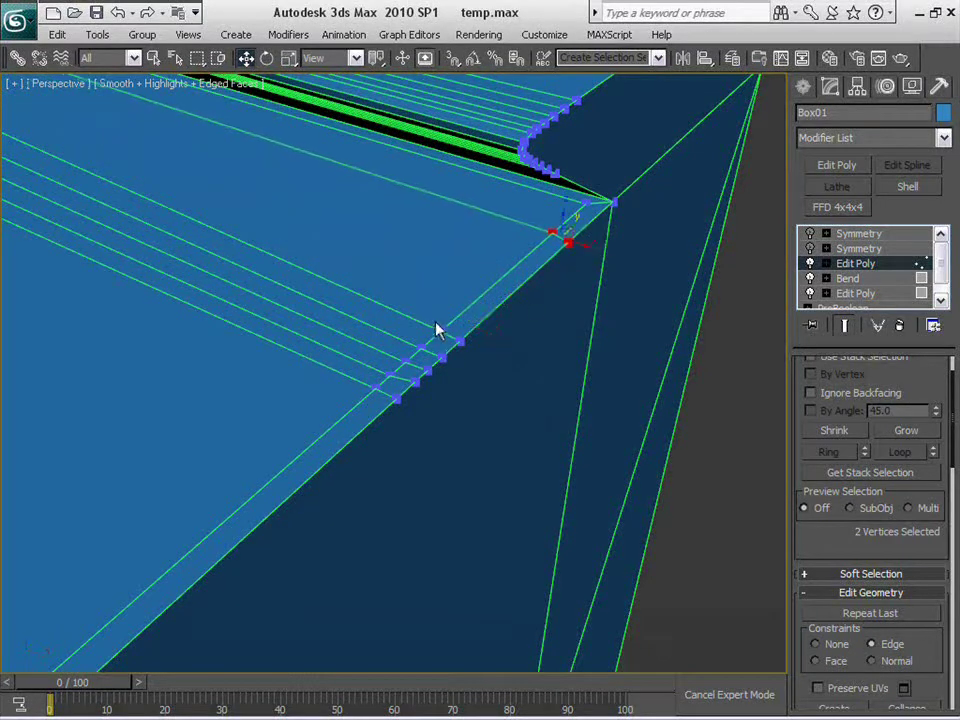
Slide the other five inserted vertex pairs along the border toward the cushion, spacing them next to the first pair
left_click_drag(437, 330, 530, 308)
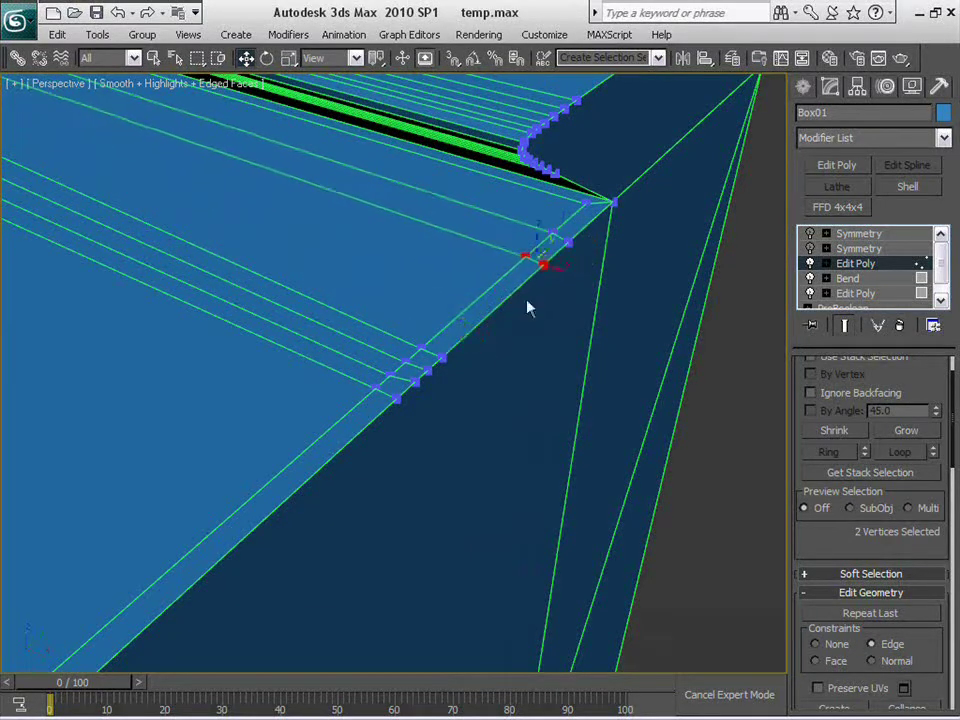
left_click_drag(470, 372, 573, 300)
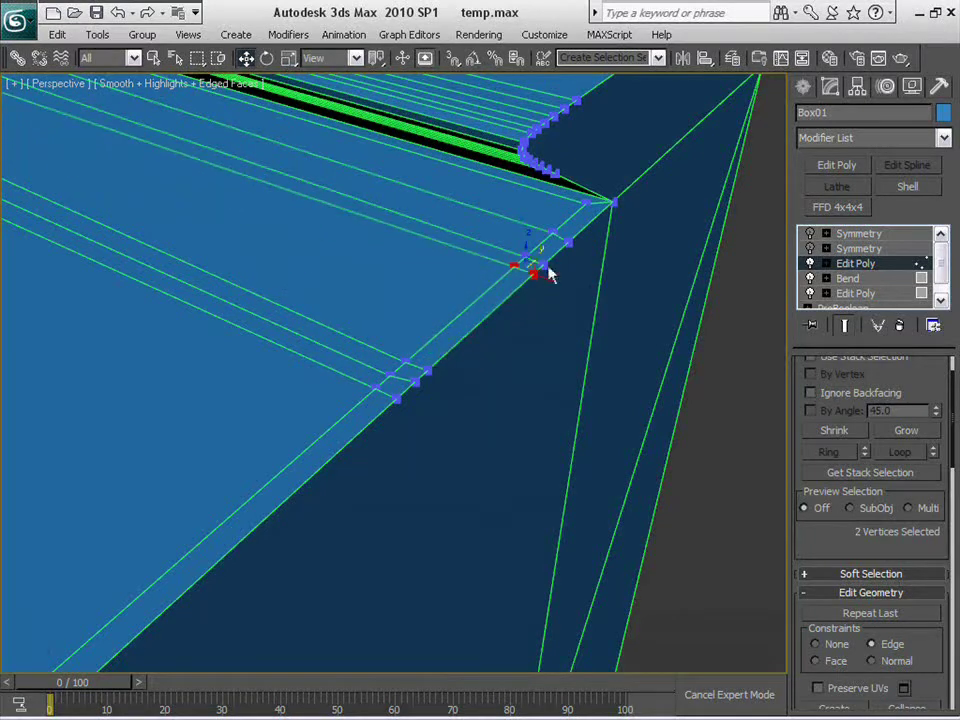
left_click_drag(538, 259, 533, 261)
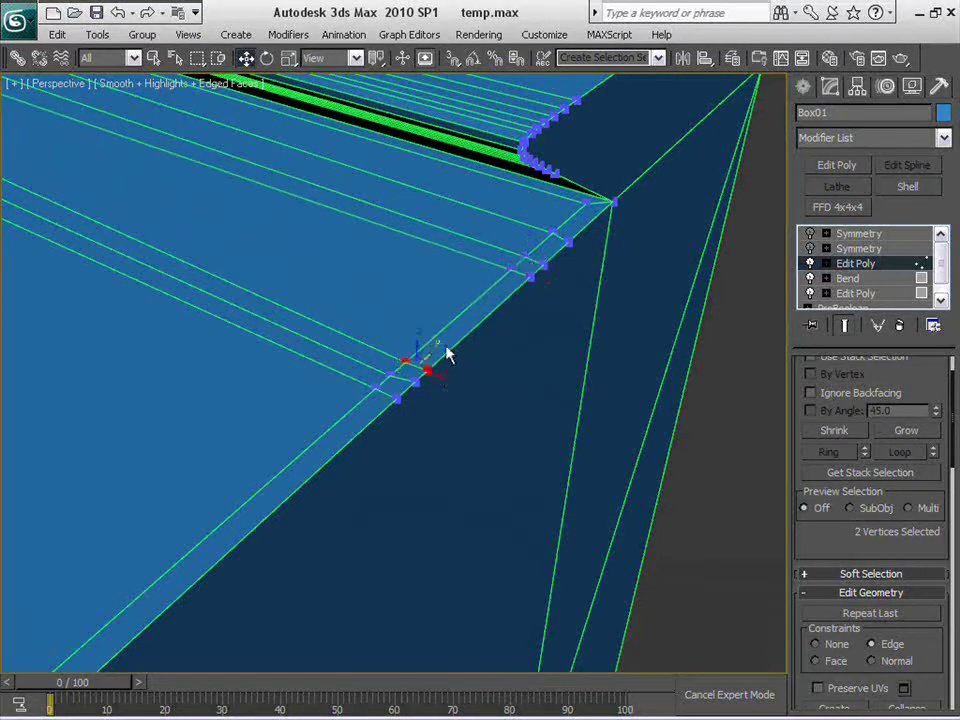
left_click_drag(432, 348, 551, 285)
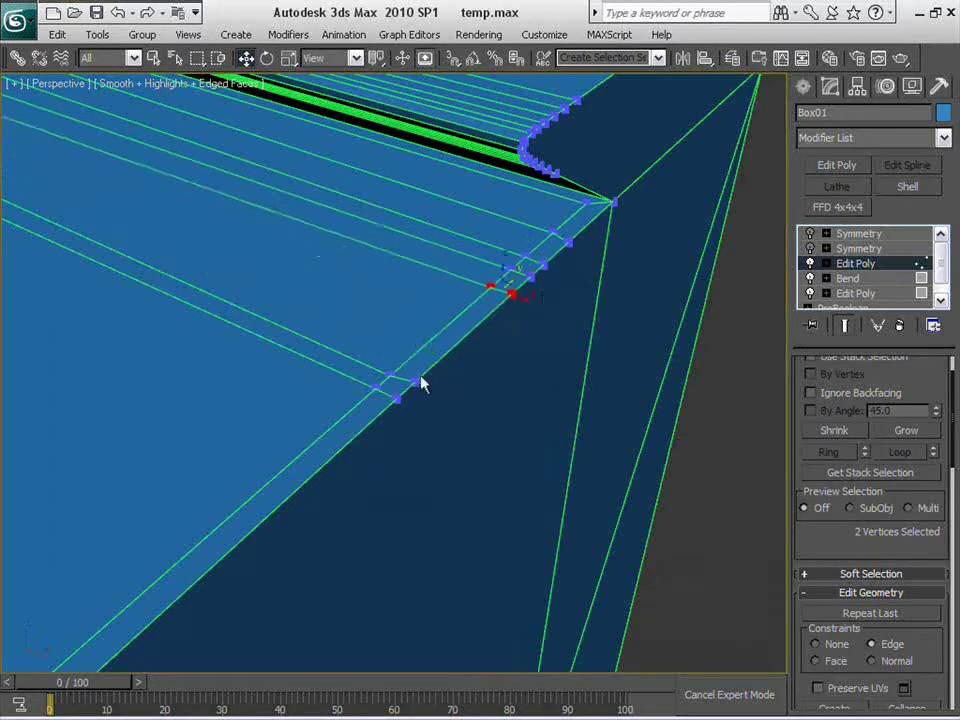
left_click_drag(420, 362, 520, 313)
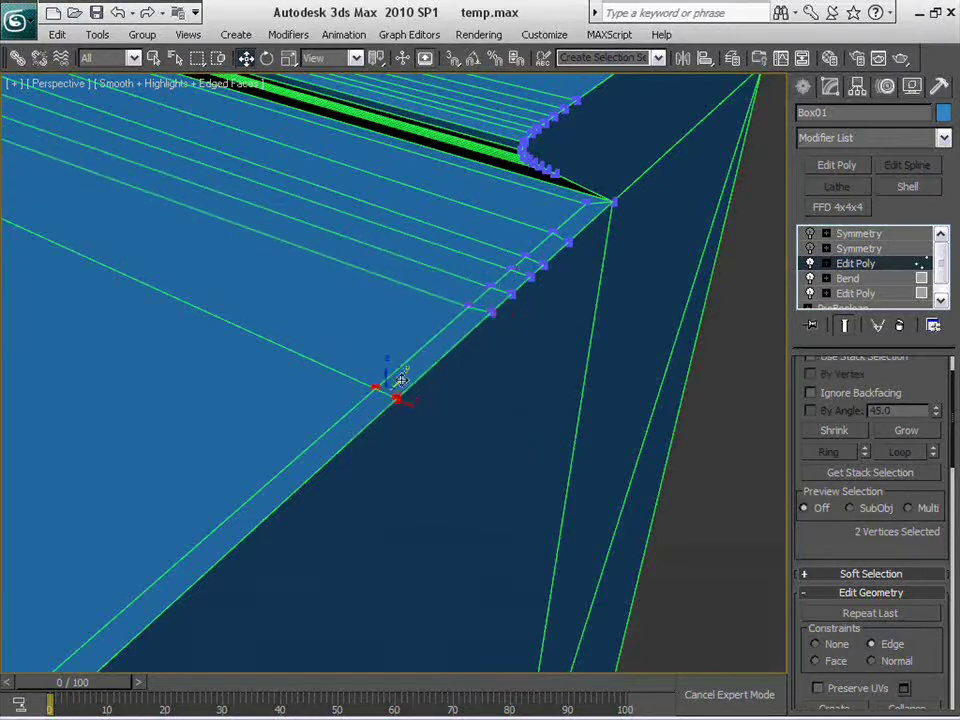
left_click_drag(402, 380, 508, 337)
left_click(572, 440)
Select the large playing surface polygon and examine how it meets the new edges at the side and corner pockets
scroll(574, 443, "down", 7)
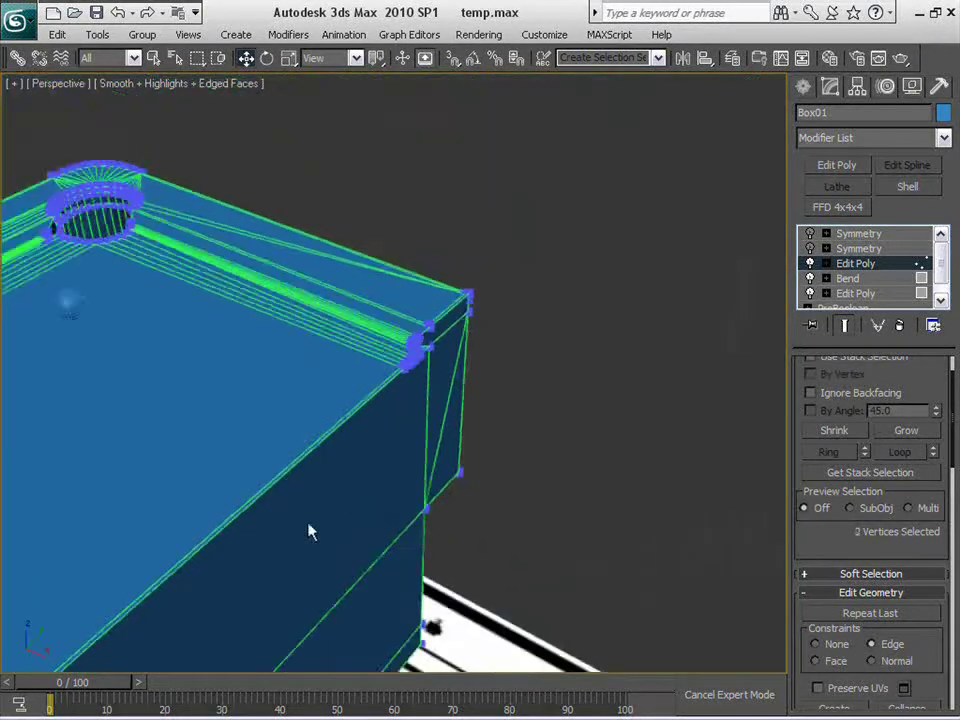
middle_click_drag(310, 532, 407, 349, "alt")
key("4")
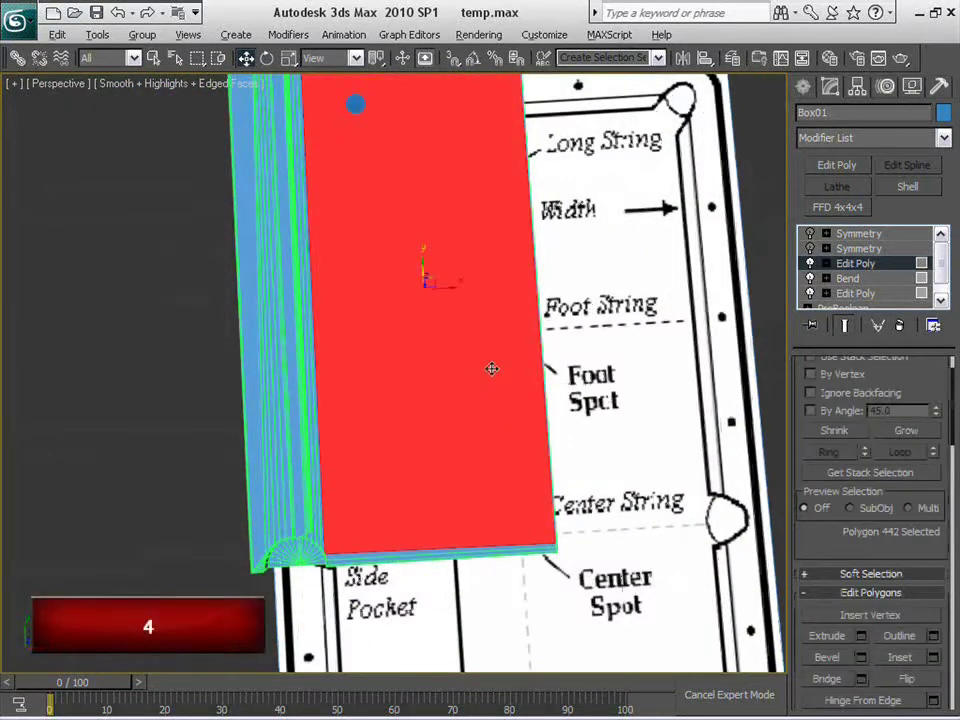
middle_click_drag(492, 369, 474, 345, "alt")
scroll(413, 392, "up", 3)
middle_click_drag(413, 392, 531, 293)
scroll(531, 293, "up", 4)
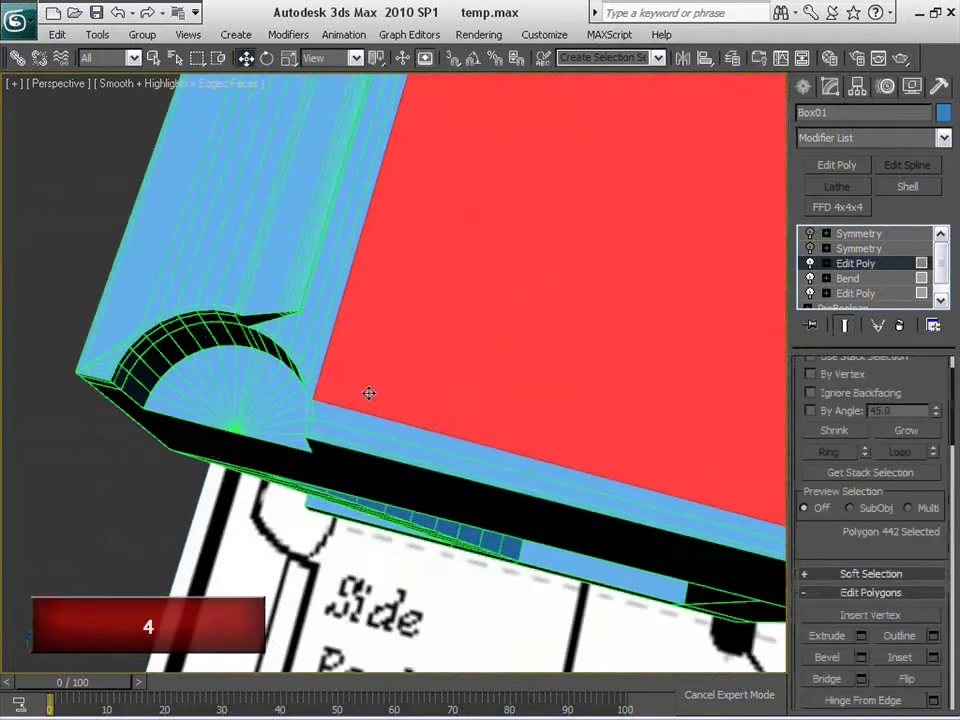
scroll(454, 399, "down", 6)
middle_click_drag(454, 399, 523, 580)
scroll(525, 615, "up", 1)
scroll(506, 552, "down", 1)
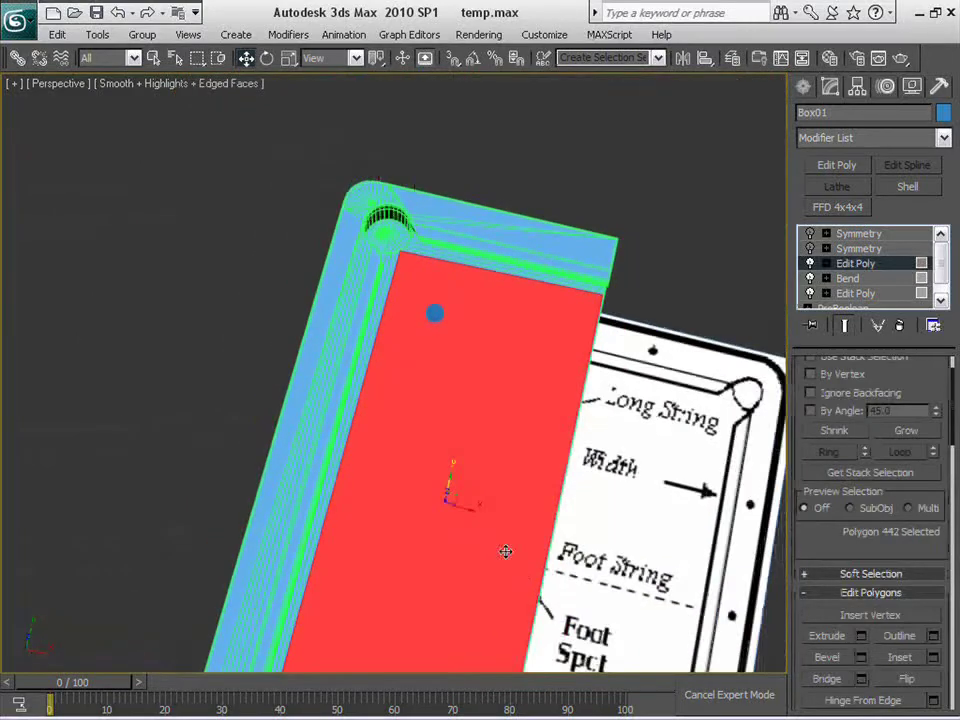
left_click(680, 467)
Delete all polygons on the two inner cut faces of the table quarter, including those of the body, leg and base
scroll(561, 529, "down", 5)
middle_click_drag(563, 527, 460, 500, "alt")
scroll(465, 484, "up", 4)
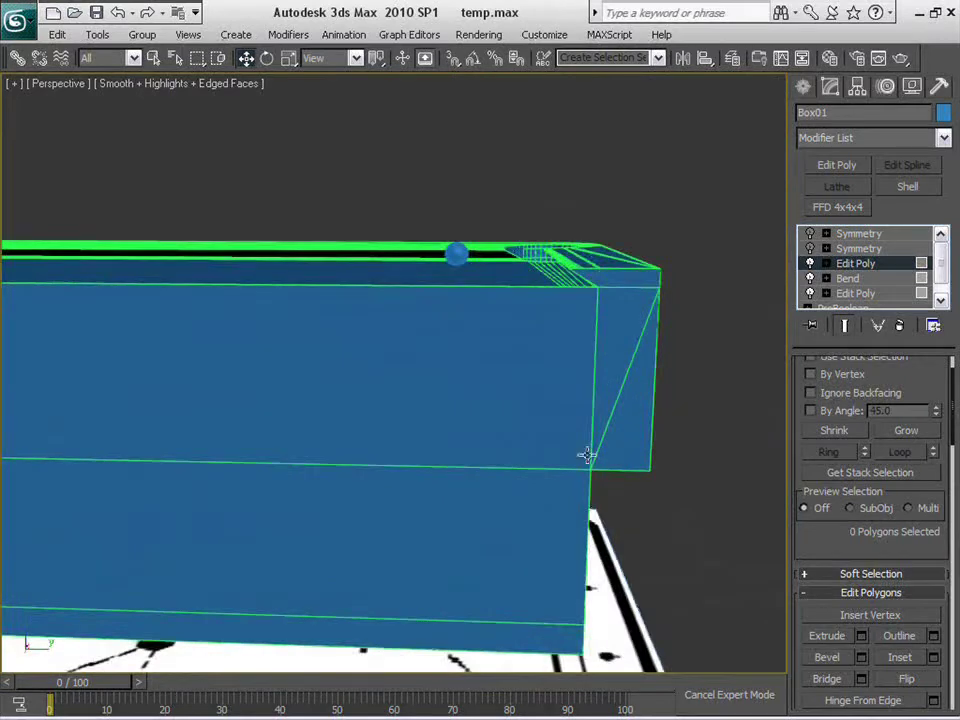
left_click(638, 408)
left_click(572, 385, "ctrl")
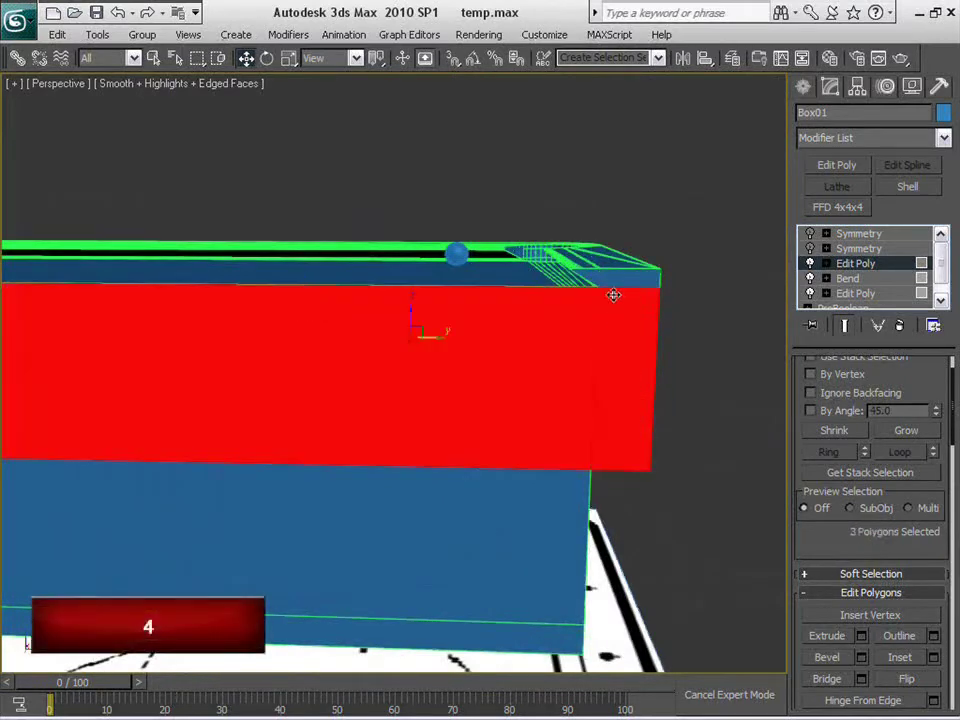
left_click(475, 531, "ctrl")
middle_click_drag(489, 510, 412, 504, "alt")
middle_click_drag(238, 549, 545, 624, "alt")
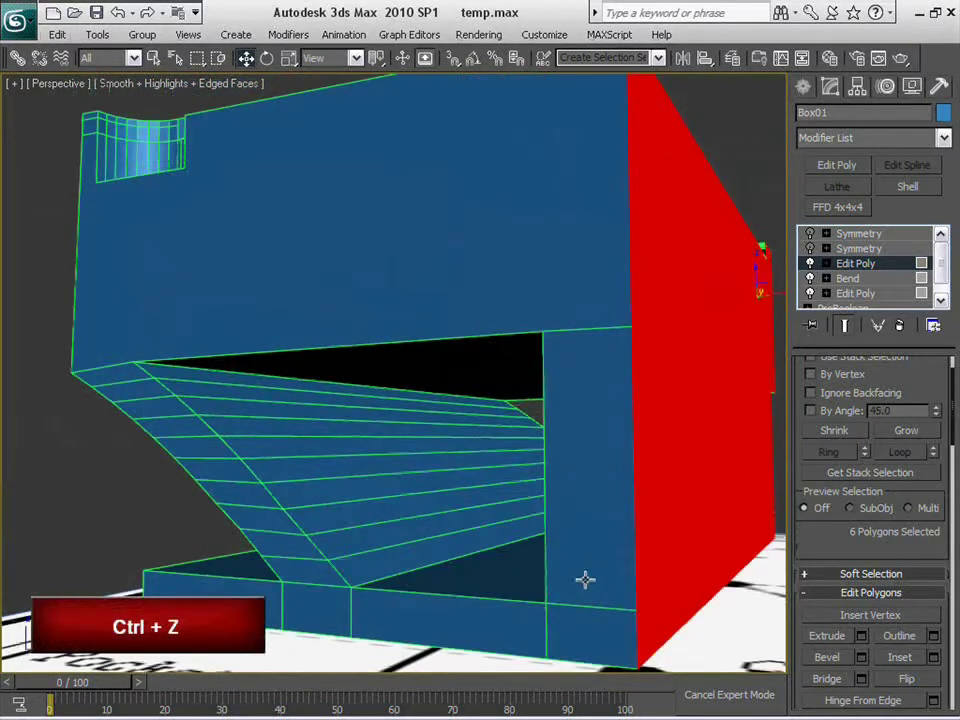
left_click(517, 628, "ctrl")
left_click(478, 251, "ctrl")
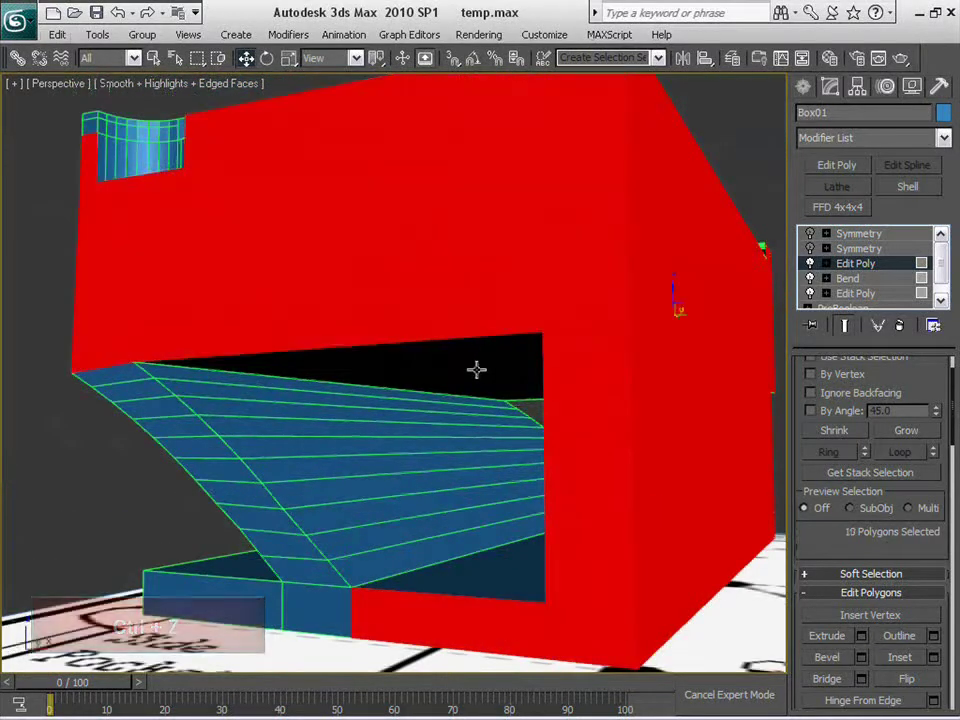
middle_click_drag(476, 369, 726, 316, "alt")
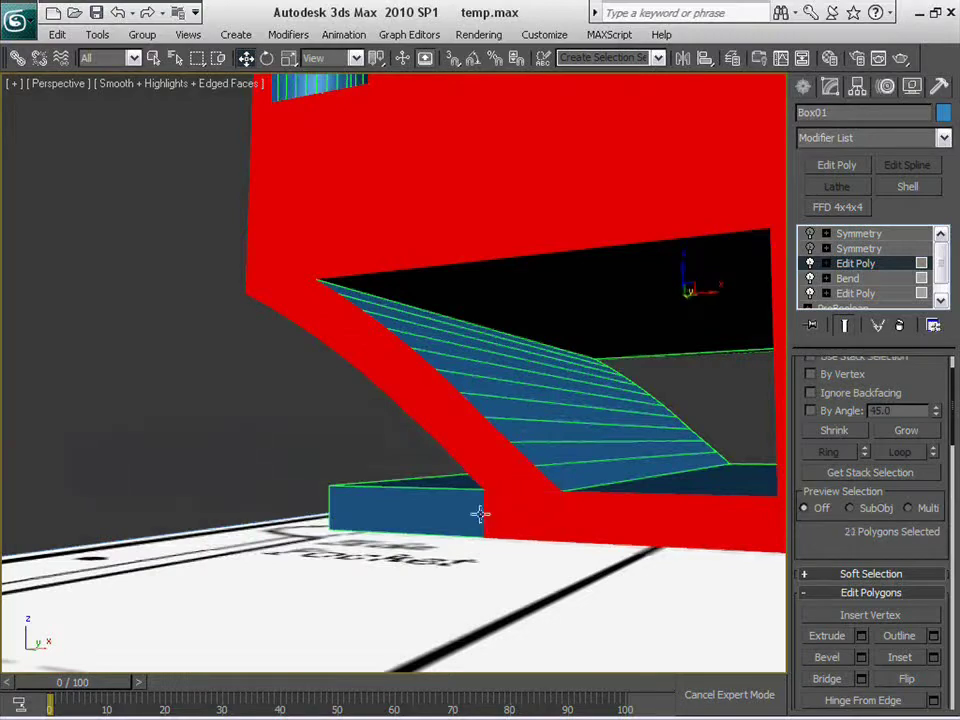
middle_click_drag(508, 581, 403, 549)
key("Delete")
scroll(403, 525, "down", 5)
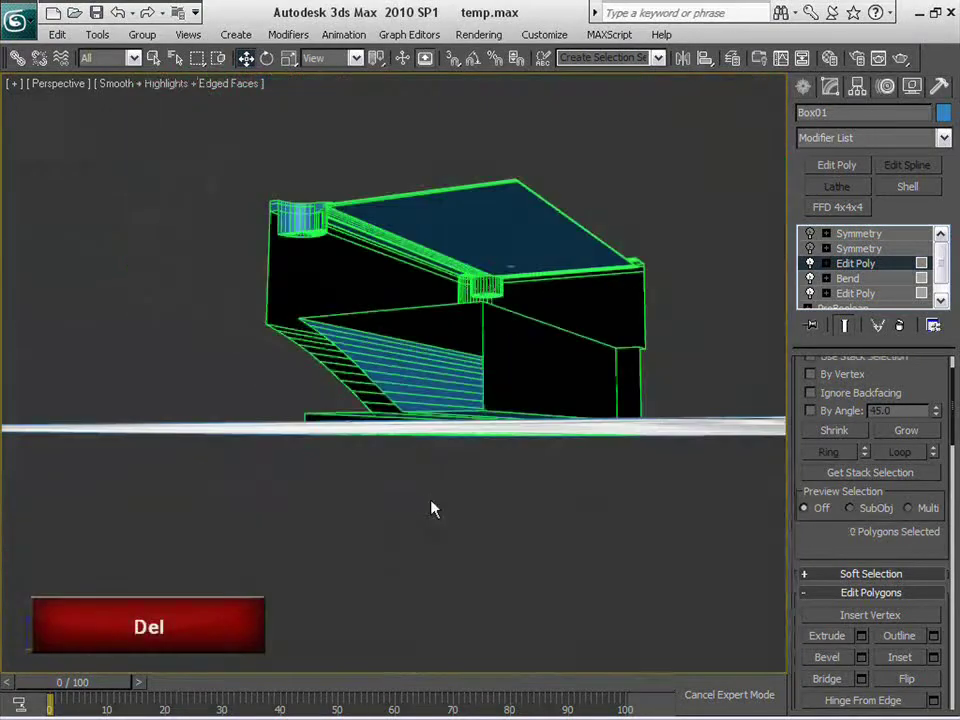
Turn both Symmetry modifiers back on to mirror the table quarter into the full table
middle_click_drag(431, 508, 481, 527, "alt")
scroll(535, 390, "up", 6)
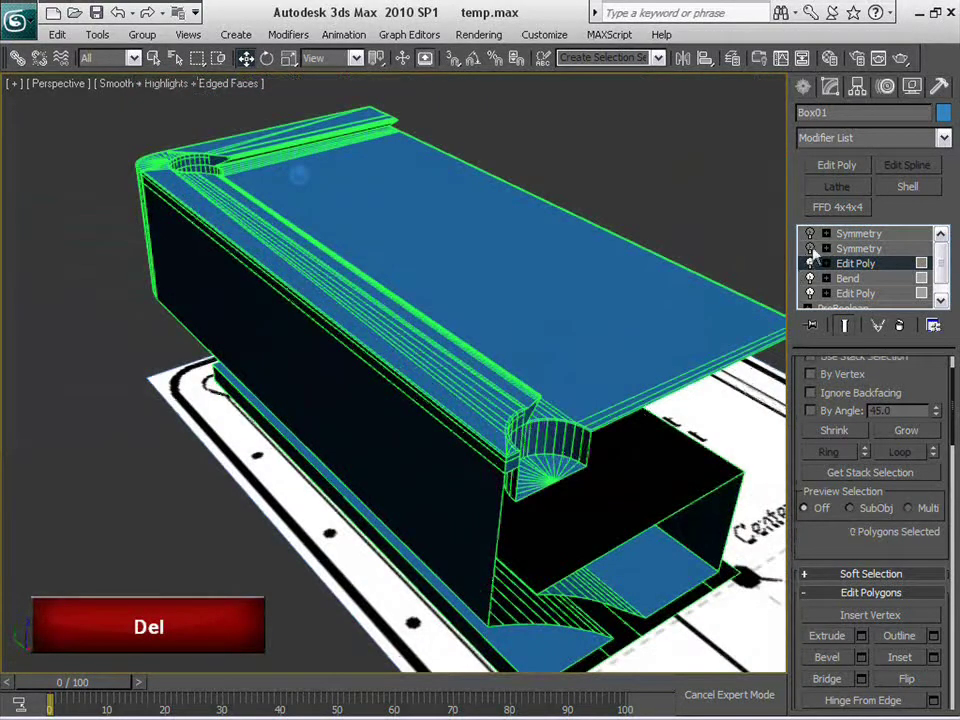
left_click(811, 248)
left_click(810, 233)
Examine the mirrored table's seams on the top surface and the leg and base geometry at its end
scroll(521, 339, "down", 6)
middle_click_drag(521, 339, 519, 497, "alt")
scroll(500, 378, "up", 5)
scroll(500, 378, "down", 5)
scroll(547, 388, "up", 3)
scroll(520, 511, "down", 2)
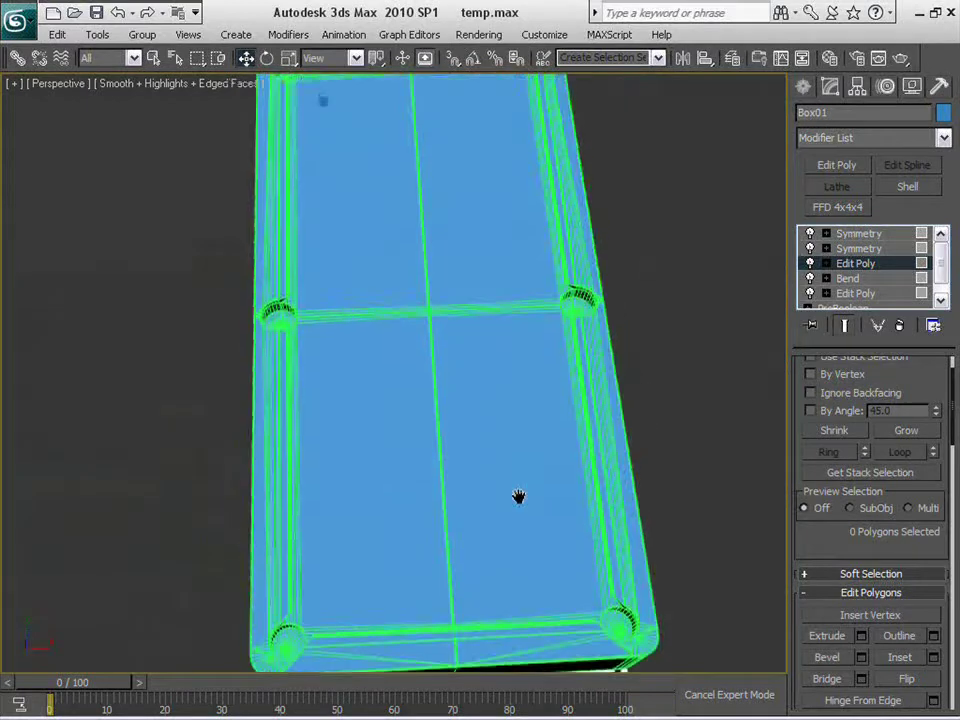
scroll(518, 496, "down", 3)
middle_click_drag(519, 561, 418, 527, "alt")
scroll(514, 491, "up", 5)
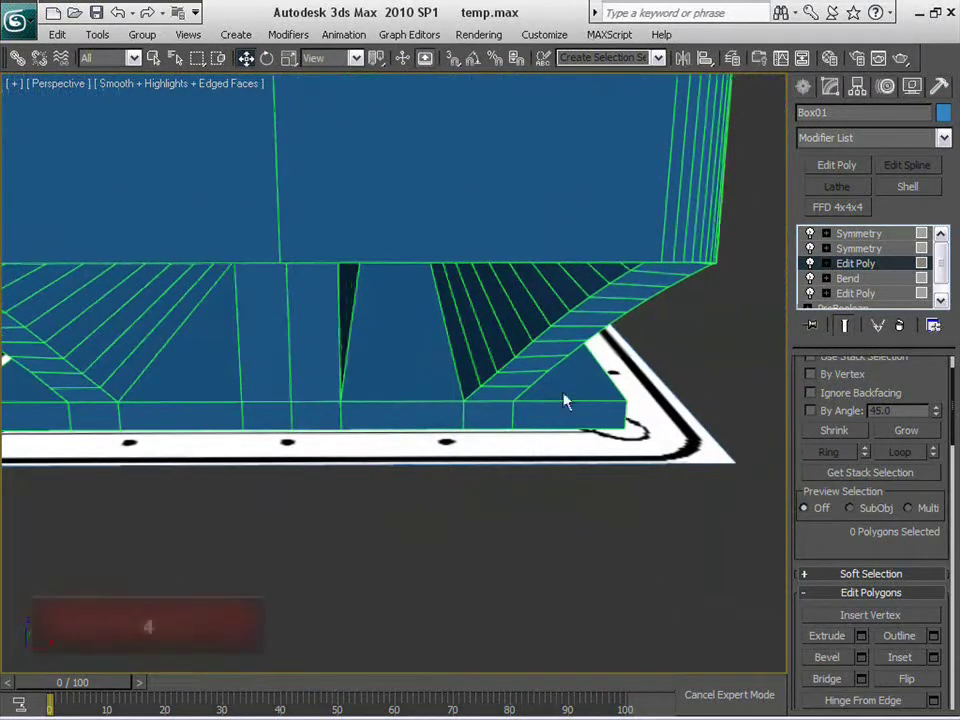
Turn off both Symmetry modifiers so only the table quarter is displayed
left_click(808, 234)
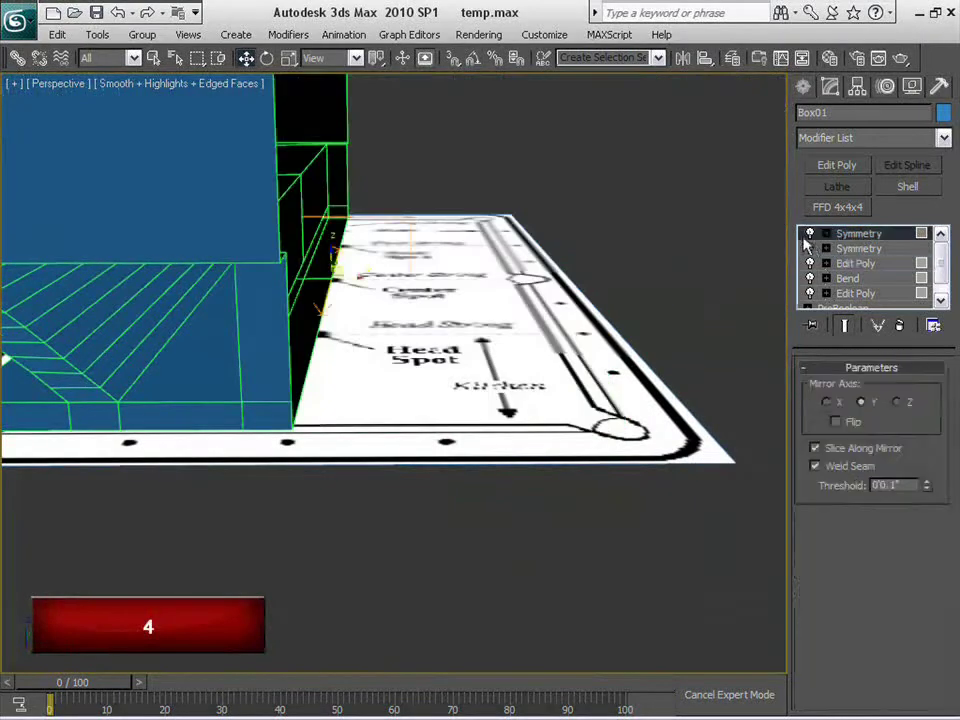
left_click(811, 233)
scroll(268, 381, "down", 1)
middle_click_drag(268, 381, 448, 450)
middle_click_drag(712, 373, 384, 490, "alt")
key("ctrl+z")
In the Edit Poly modifier above Bend, select the two upper polygons of the base on either side of the slanted leg
key("4")
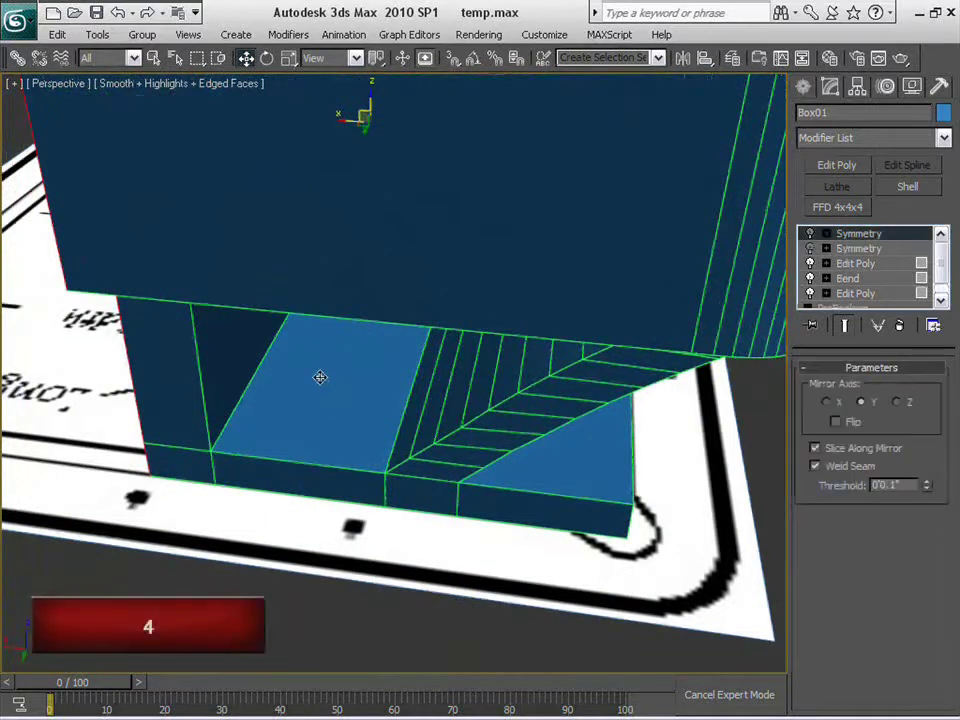
left_click(852, 265)
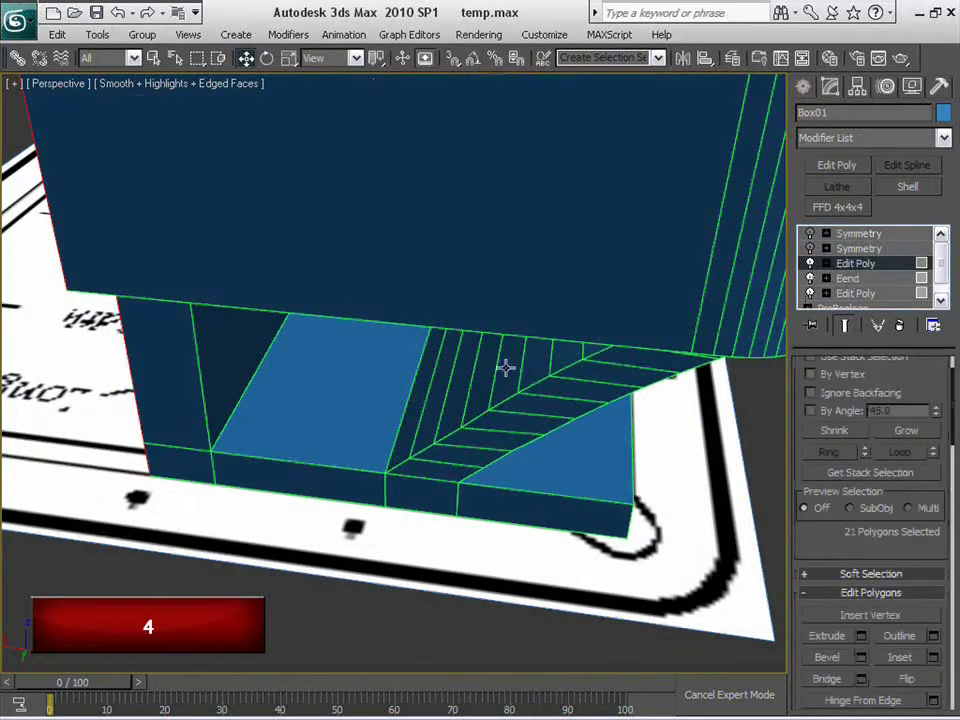
left_click(349, 388)
middle_click_drag(568, 473, 527, 596, "alt")
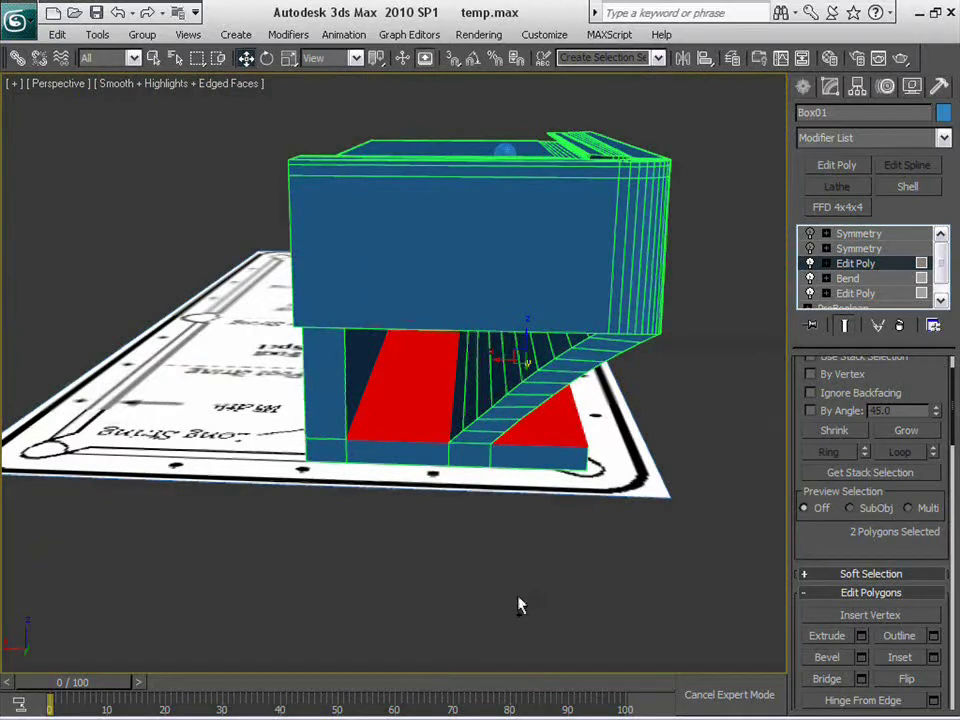
Leave polygon editing and hide the BluePrints layer
key("ctrl+b")
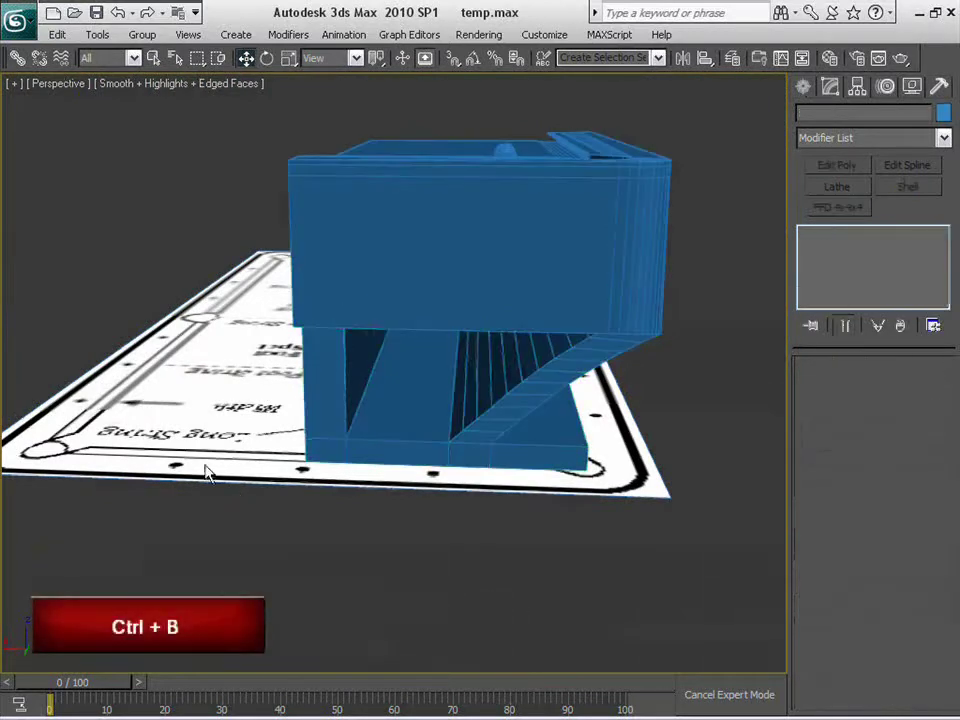
key("shift+r")
left_click(411, 254)
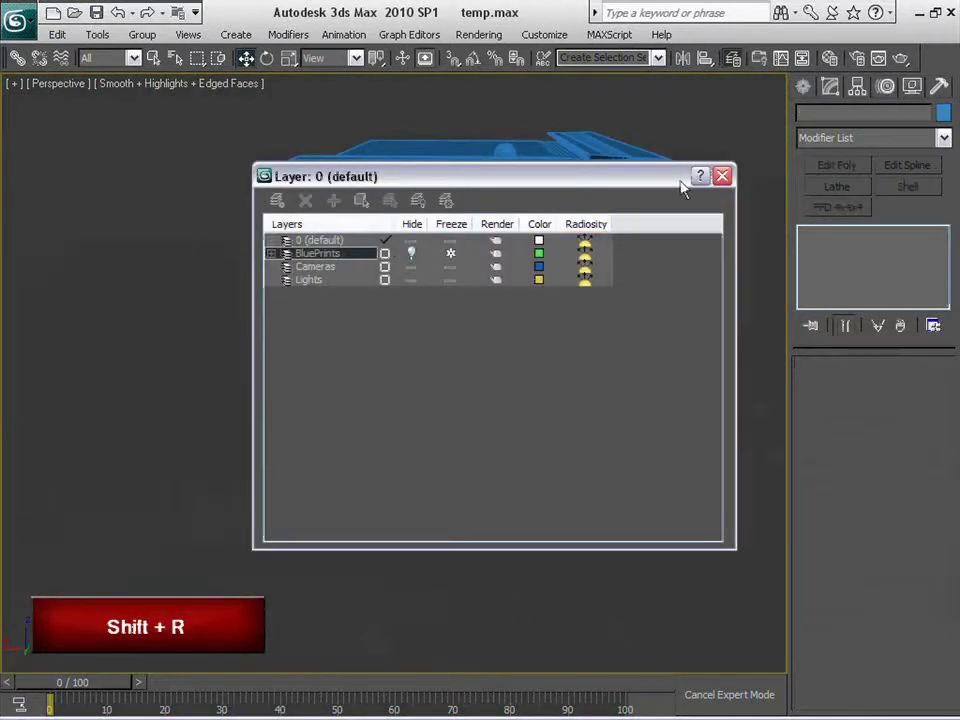
left_click(721, 176)
middle_click_drag(557, 454, 568, 364, "alt")
Return to polygon editing on the table quarter and add the two matching underside polygons of the base to the selection
left_click(454, 396)
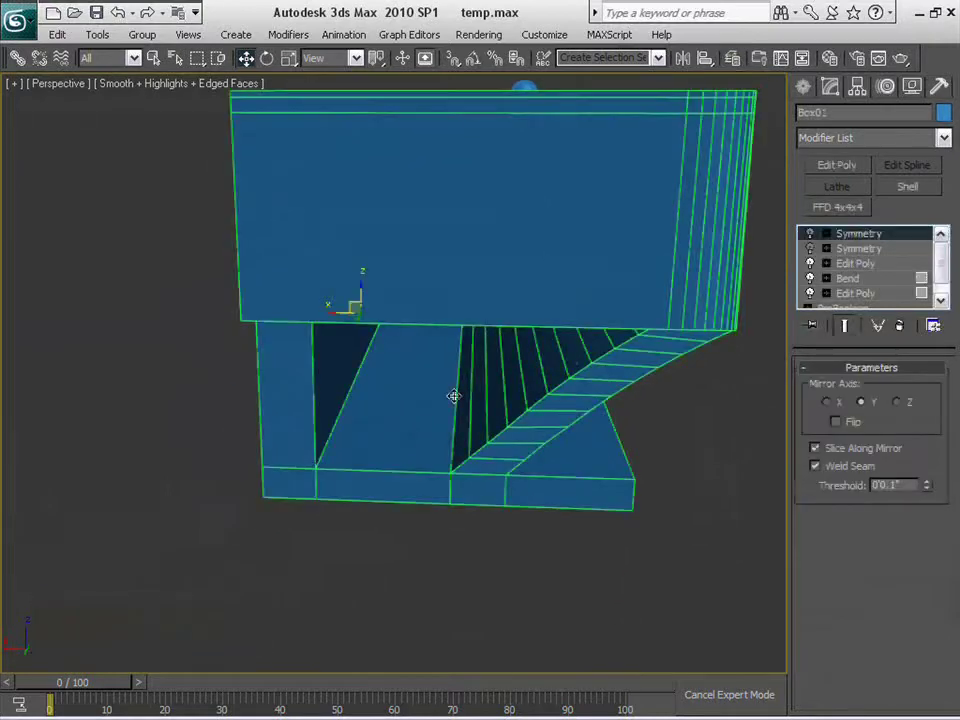
left_click(856, 264)
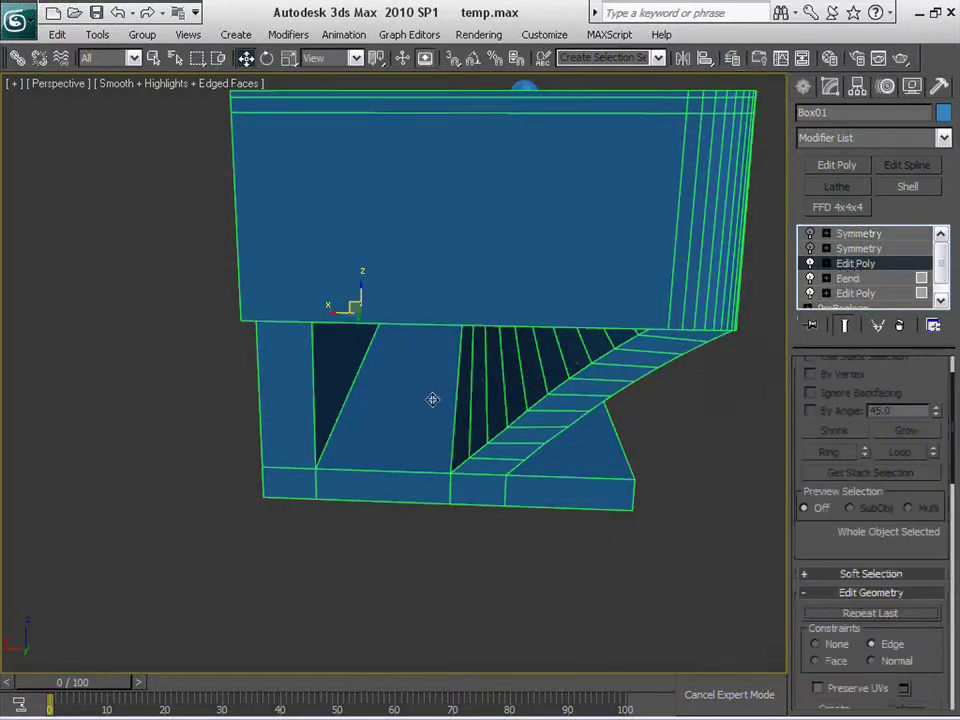
key("4")
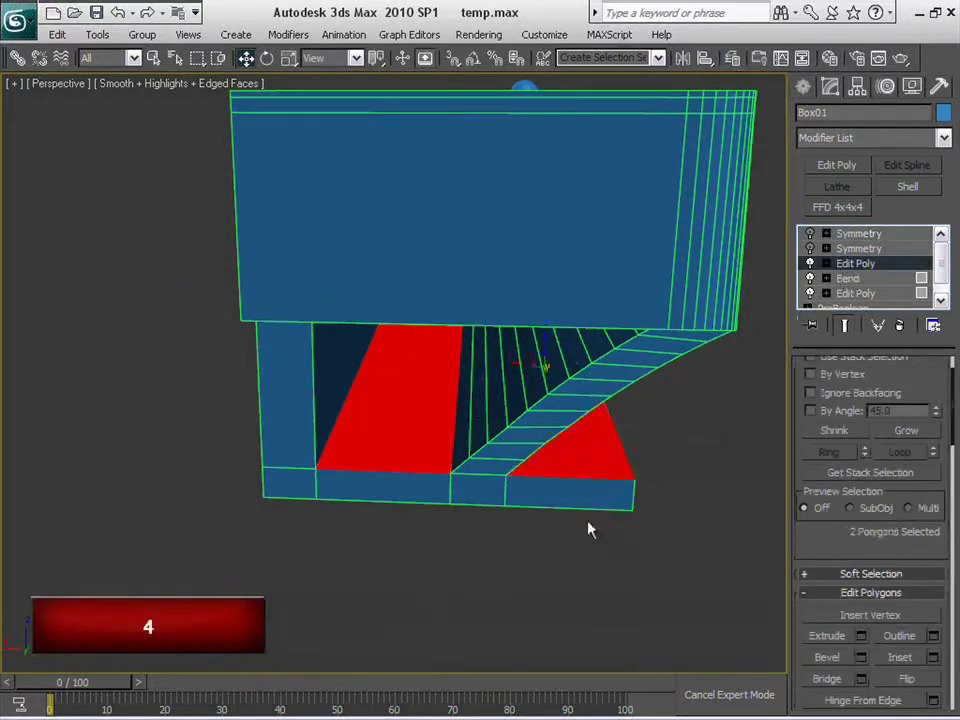
middle_click_drag(588, 530, 411, 326, "alt")
left_click(411, 326, "ctrl")
left_click(527, 285, "ctrl")
middle_click_drag(527, 285, 549, 595, "alt")
middle_click_drag(486, 577, 434, 418)
scroll(445, 461, "up", 2)
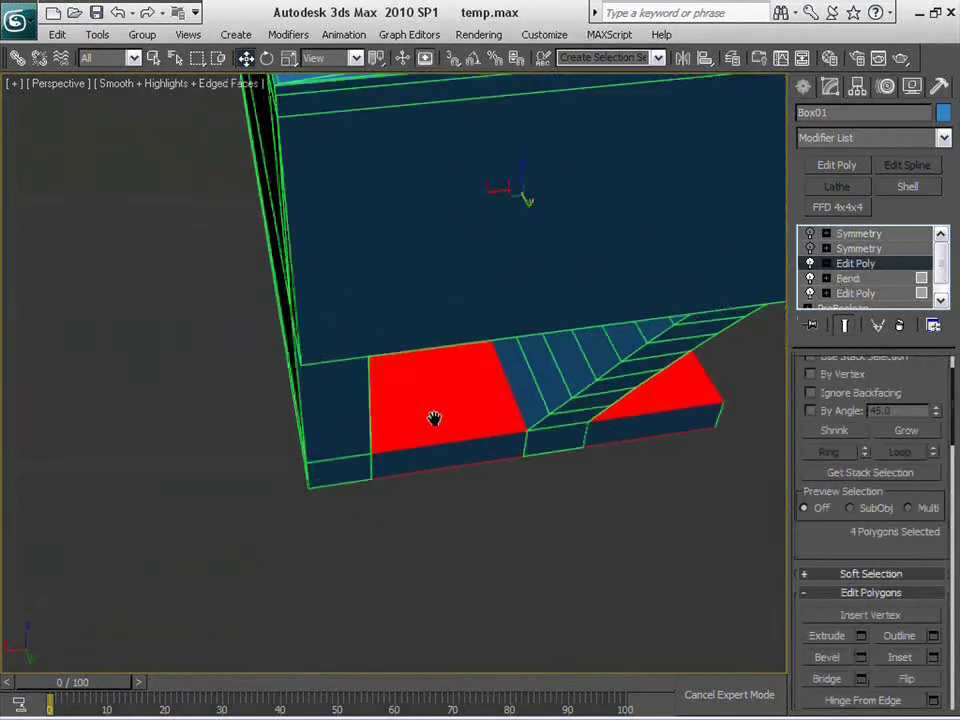
Try insetting the selected upper and underside base polygons as a group by 1.0"
right_click(432, 394)
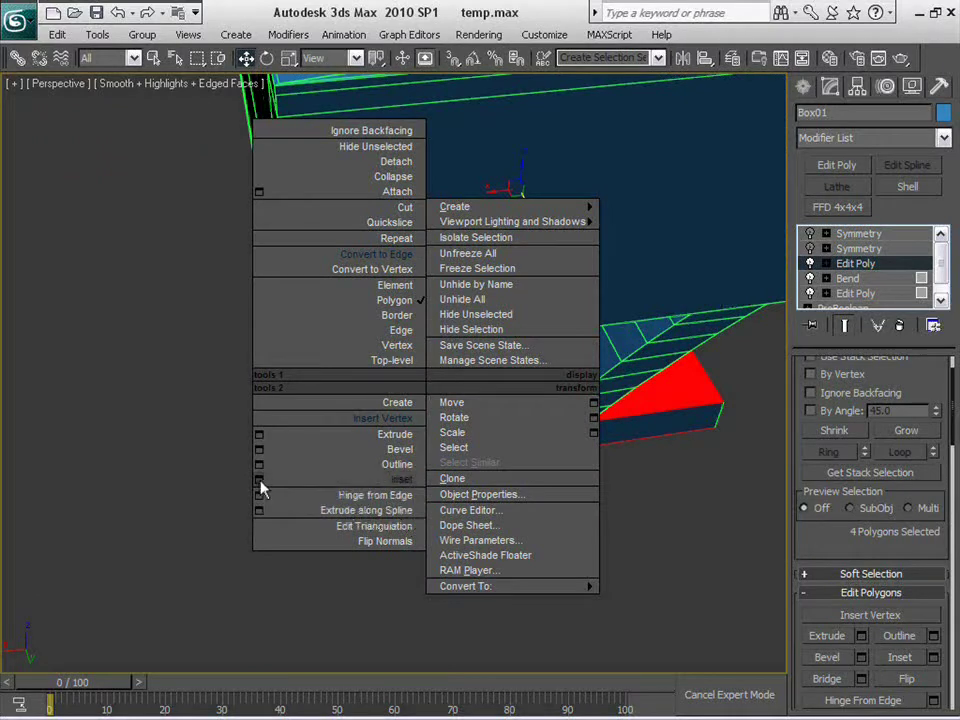
left_click(259, 480)
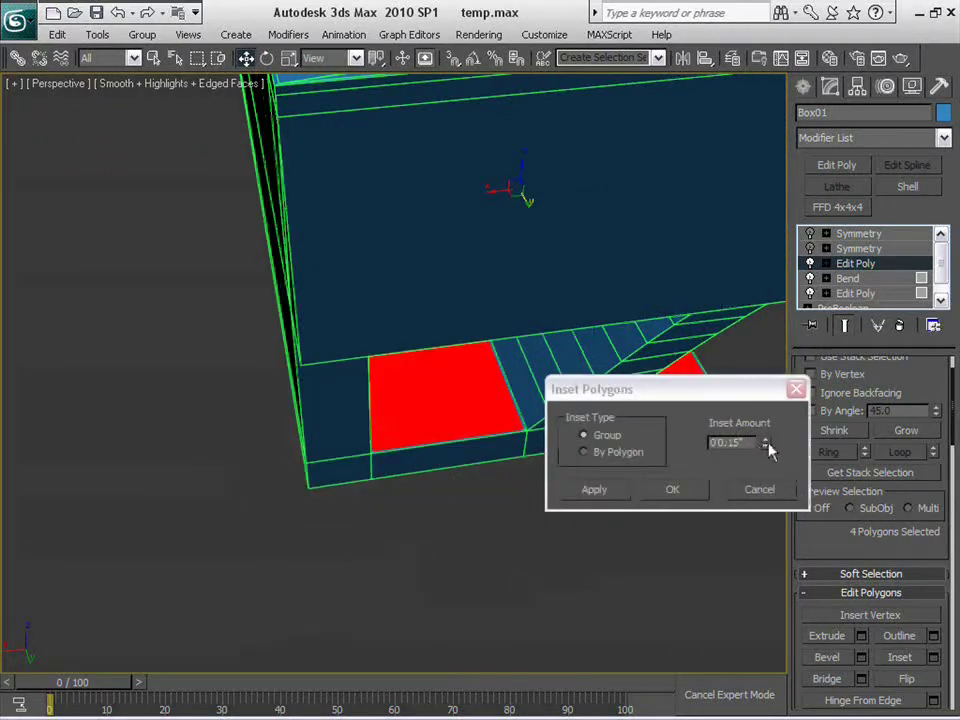
left_click_drag(768, 444, 765, 413)
middle_click_drag(634, 582, 590, 548)
scroll(437, 604, "up", 3)
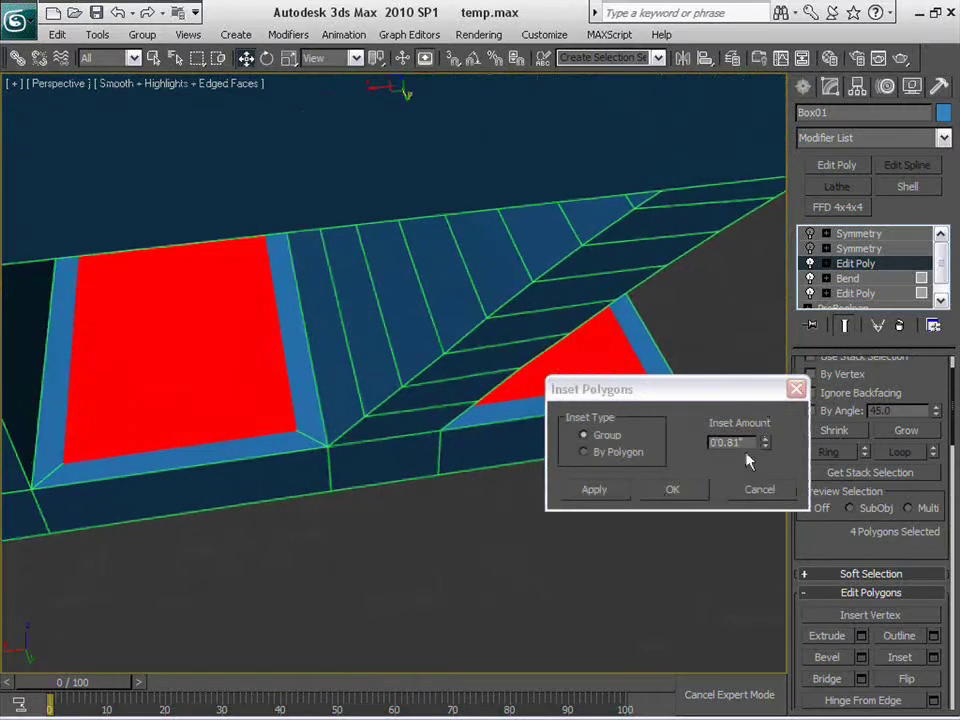
left_click_drag(753, 440, 726, 442)
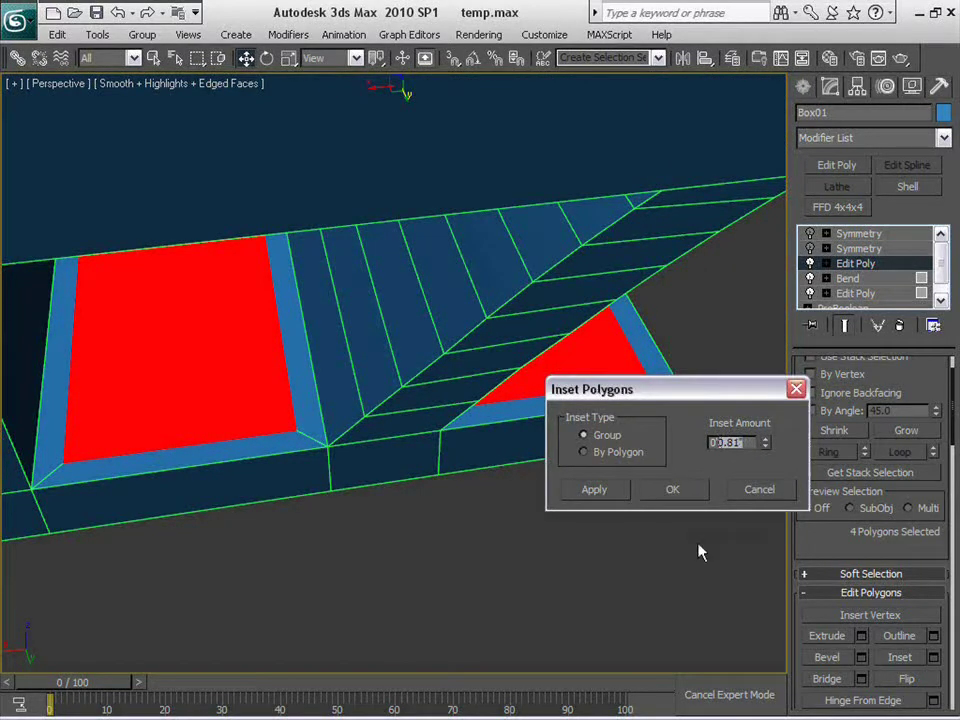
type("1.")
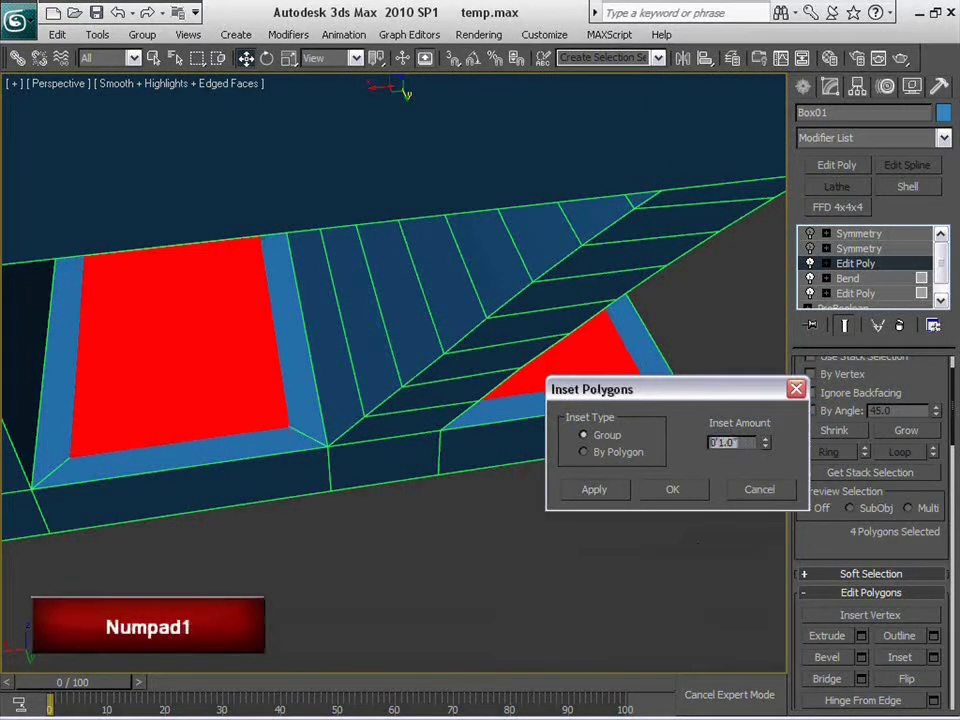
Try to bridge the inset base polygons, and undo the bridge and the inset
middle_click_drag(185, 553, 497, 542, "alt")
key("alt+b")
left_click(642, 565)
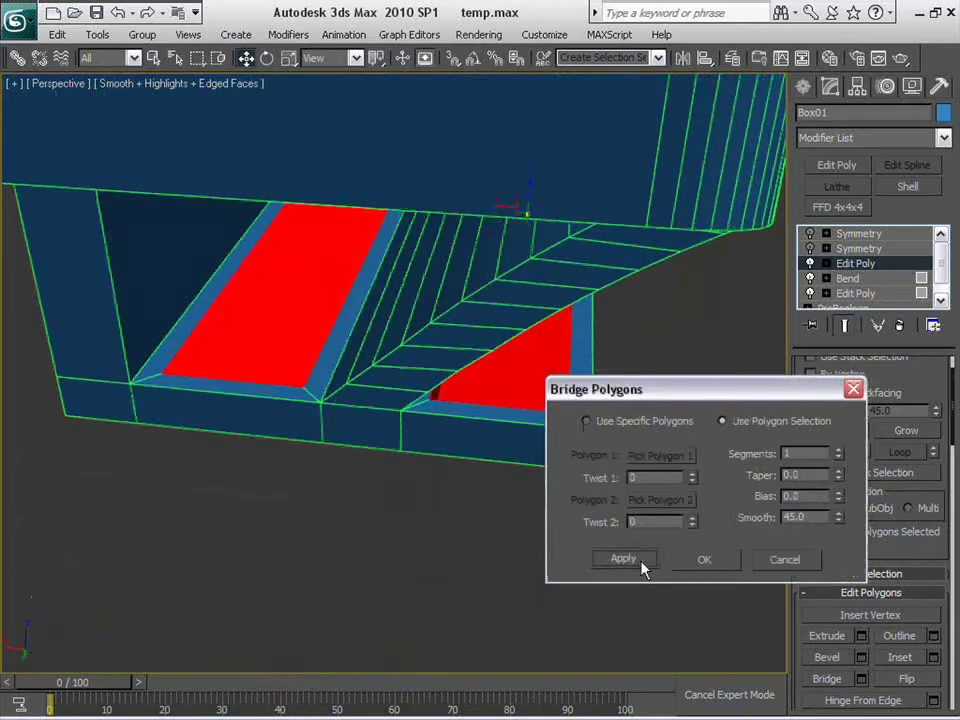
middle_click_drag(530, 572, 482, 568, "alt")
key("ctrl+z")
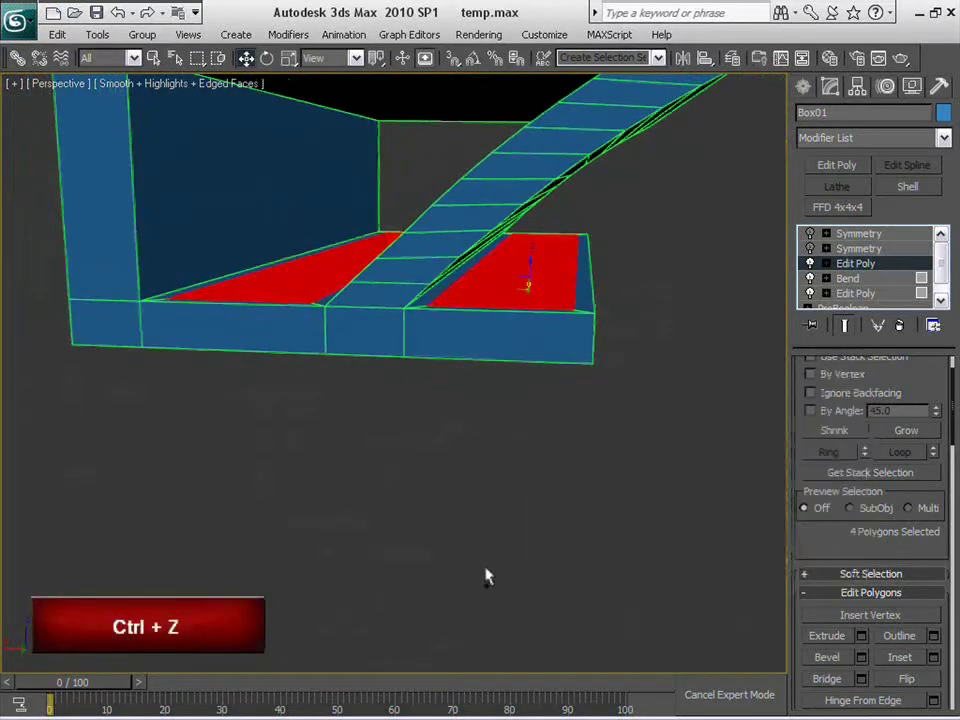
Inset the selected upper and underside base polygons as a group by 1.0"
right_click(499, 317)
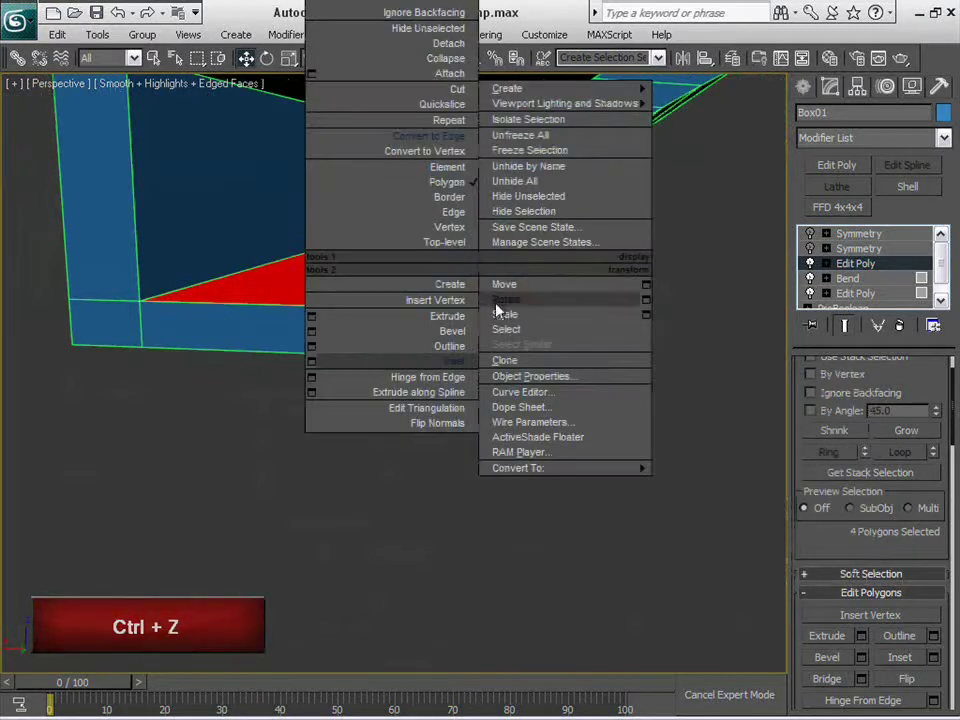
left_click(312, 362)
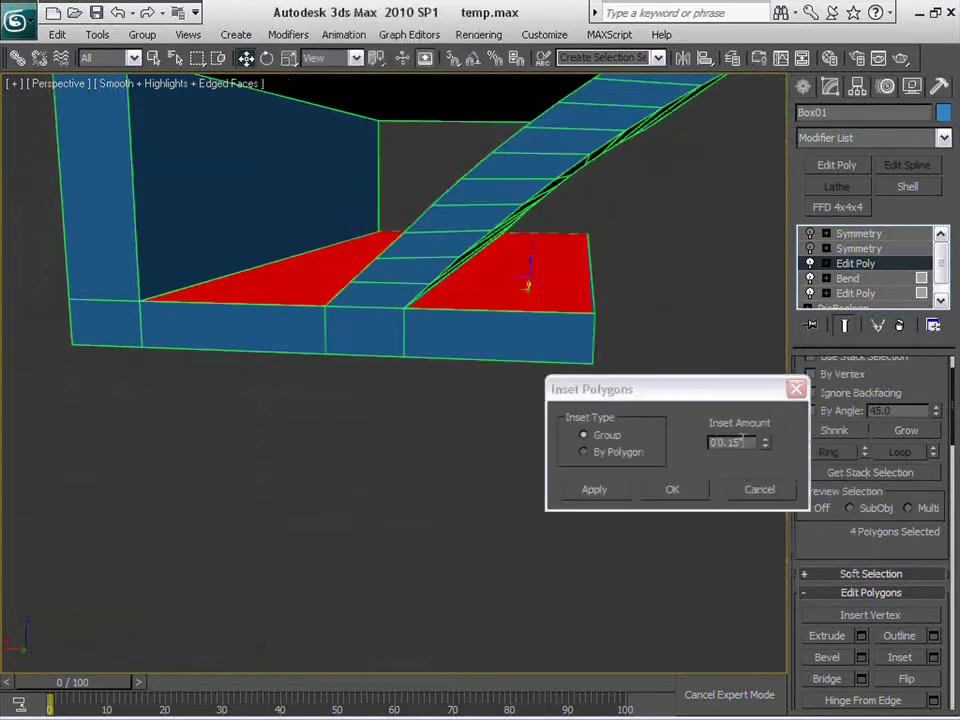
type("1")
key("KP_Enter")
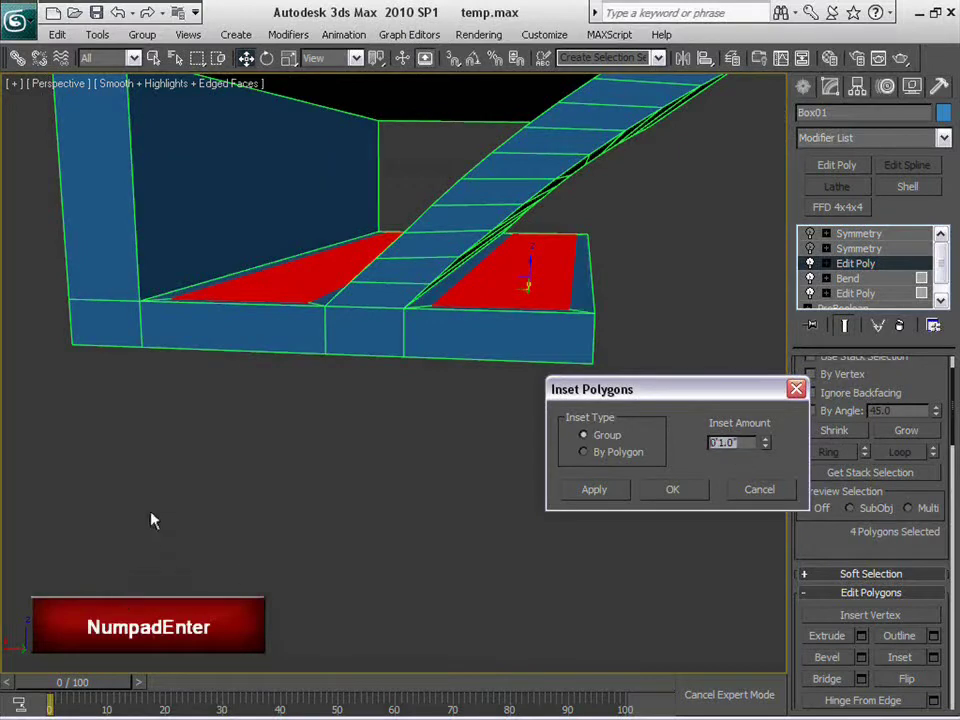
key("alt+b")
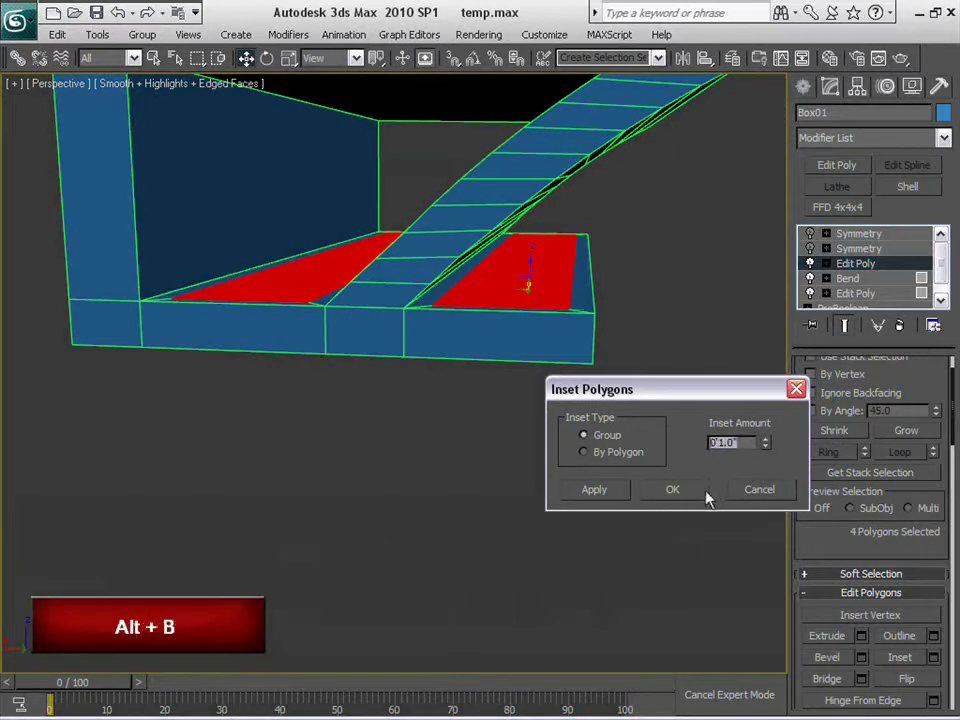
left_click(683, 492)
Bridge the inset polygons to cut openings through the base on both sides of the slanted leg
middle_click_drag(600, 493, 470, 557)
scroll(617, 557, "up", 2)
key("alt+b")
left_click(704, 559)
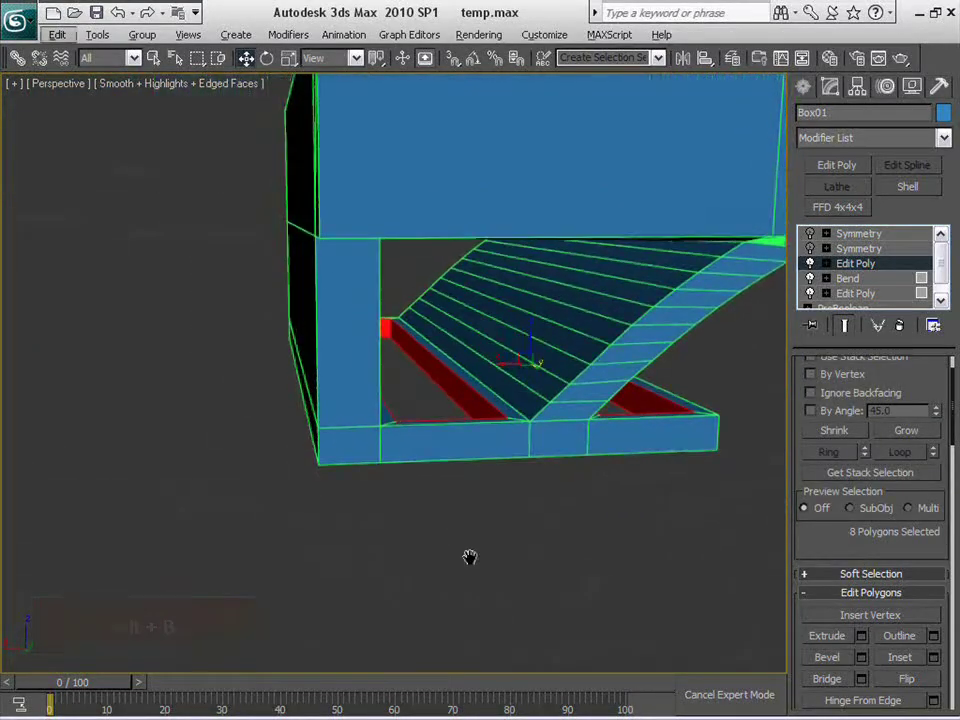
Select the two opposite end polygons of the vertical leg above the base
key("4")
left_click(356, 360)
middle_click_drag(356, 360, 185, 555, "alt")
left_click(482, 386, "ctrl")
middle_click_drag(482, 386, 592, 526)
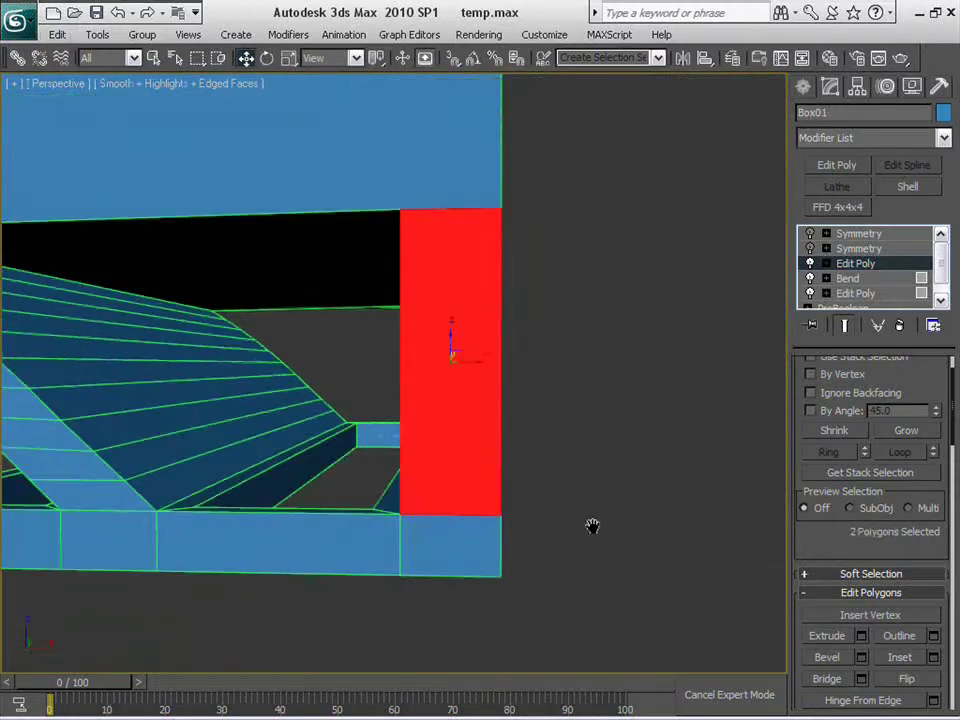
Try a freehand inset on the vertical leg's end polygons and a further 0.396" inset, and undo them
right_click(480, 436)
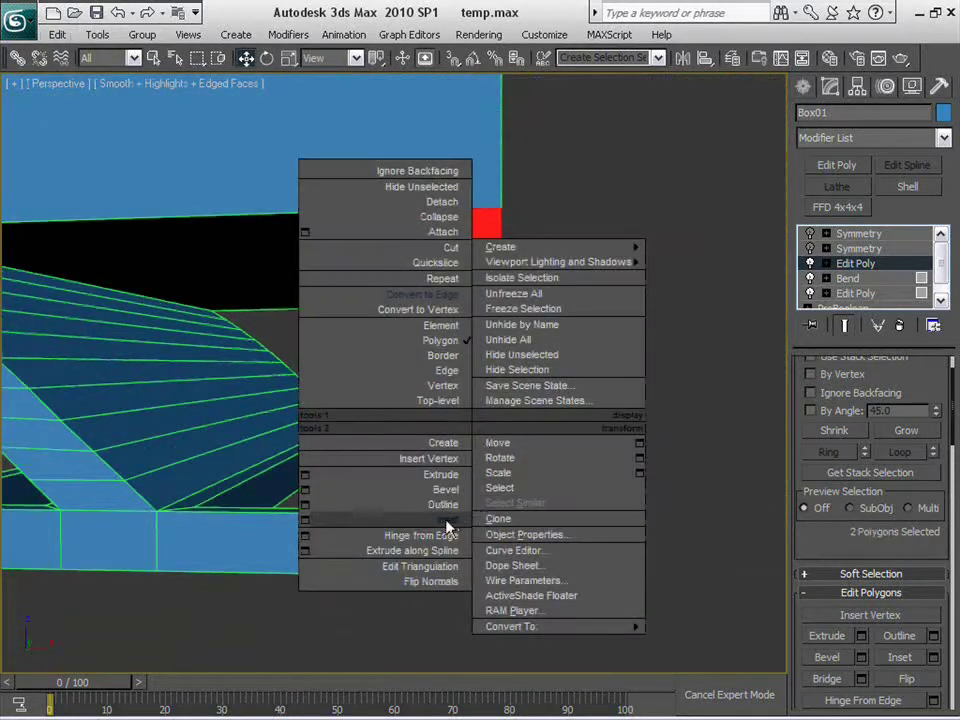
left_click(450, 521)
left_click_drag(446, 411, 445, 413)
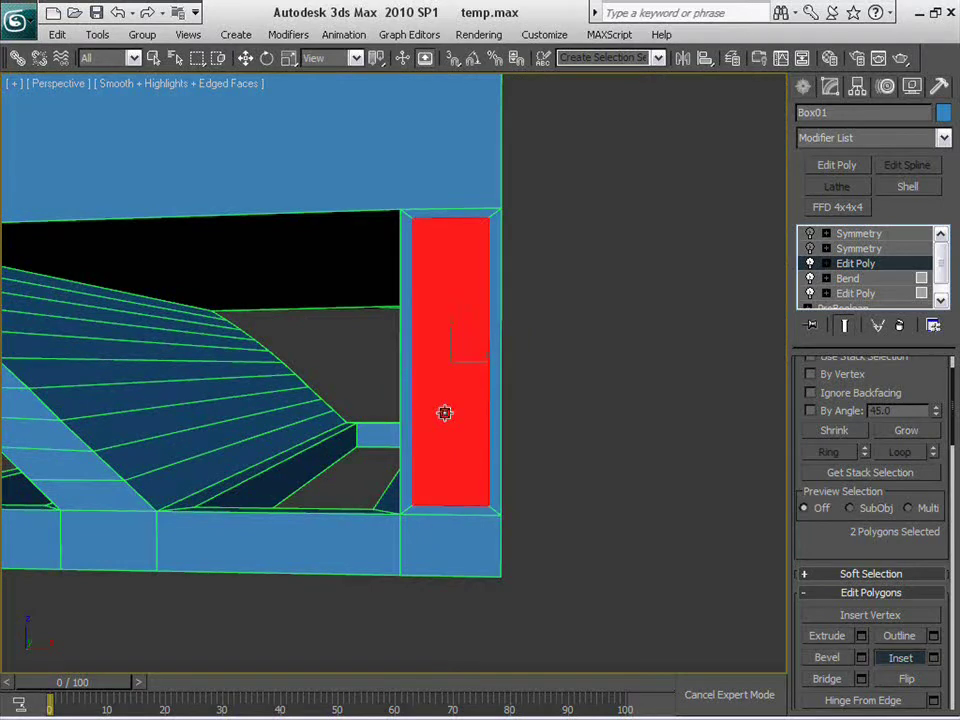
scroll(456, 424, "down", 5)
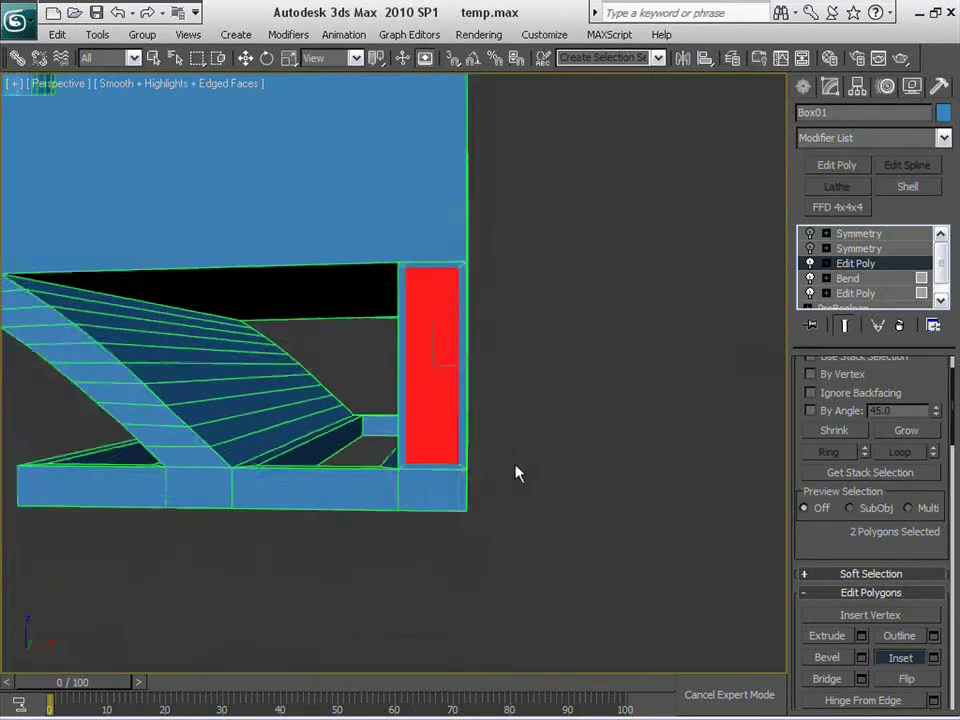
right_click(422, 385)
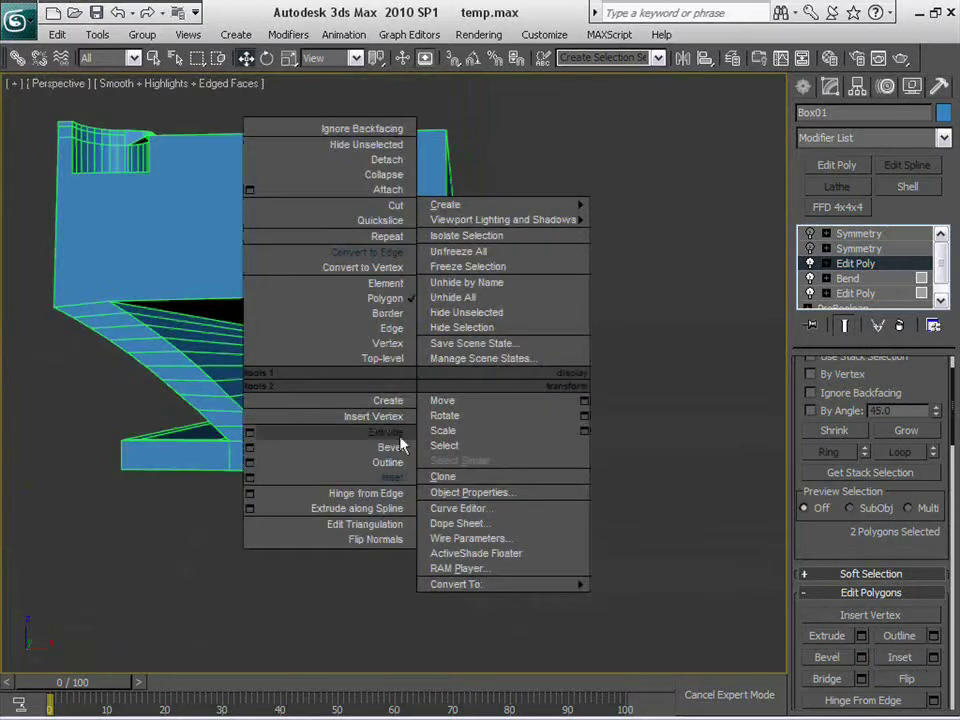
left_click(250, 478)
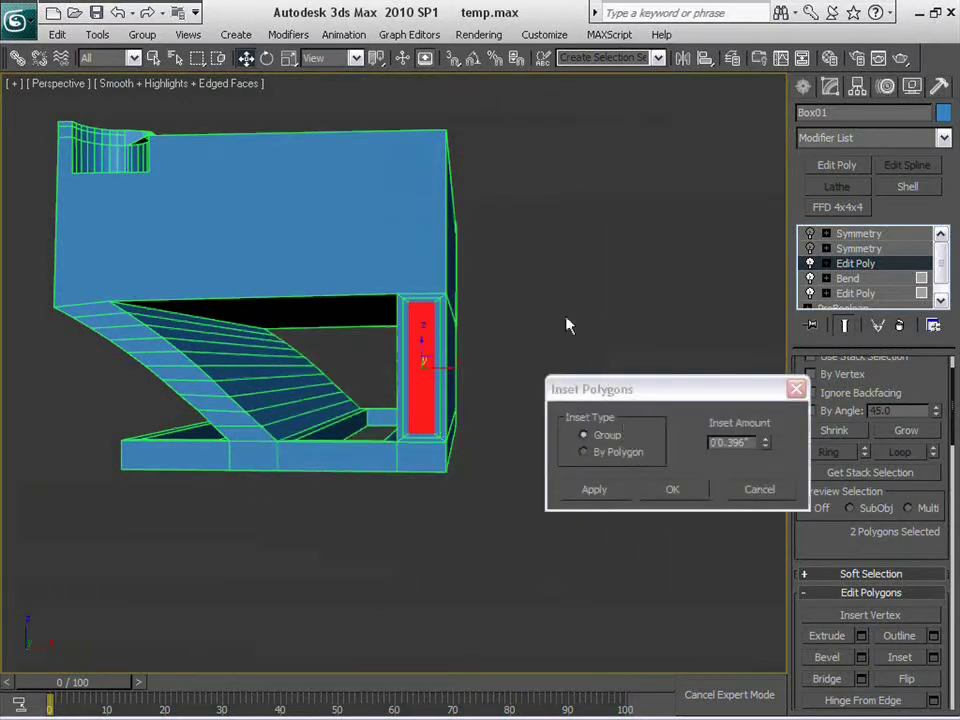
middle_click_drag(566, 318, 586, 356)
scroll(586, 356, "up", 3)
key("ctrl+z")
key("ctrl+z")
Inset the two end polygons of the vertical leg as a group by 1.0"
right_click(451, 440)
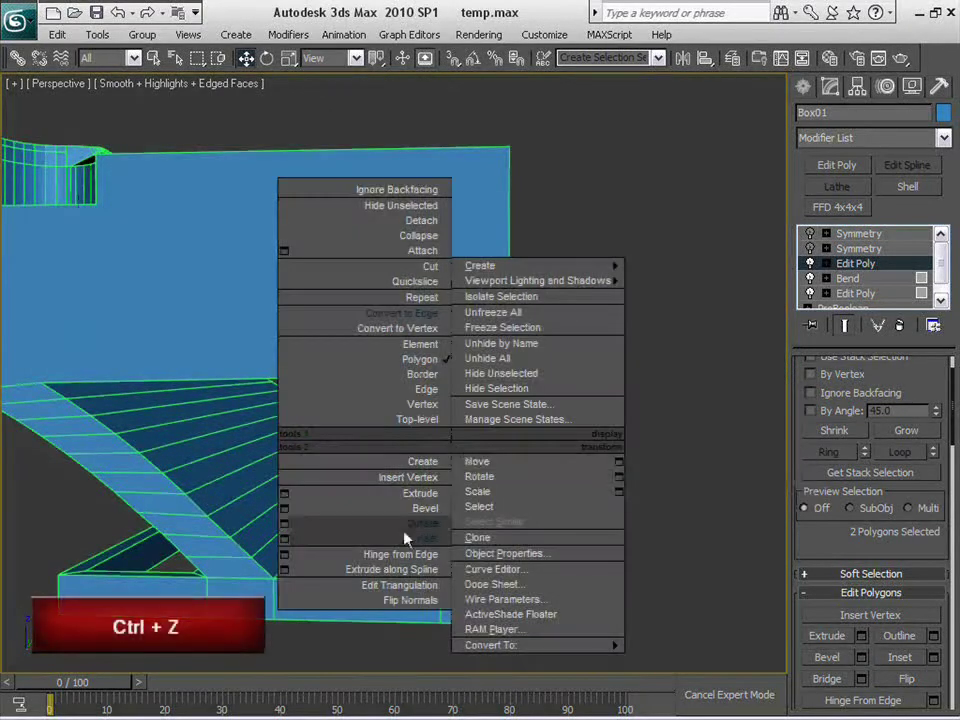
left_click(285, 540)
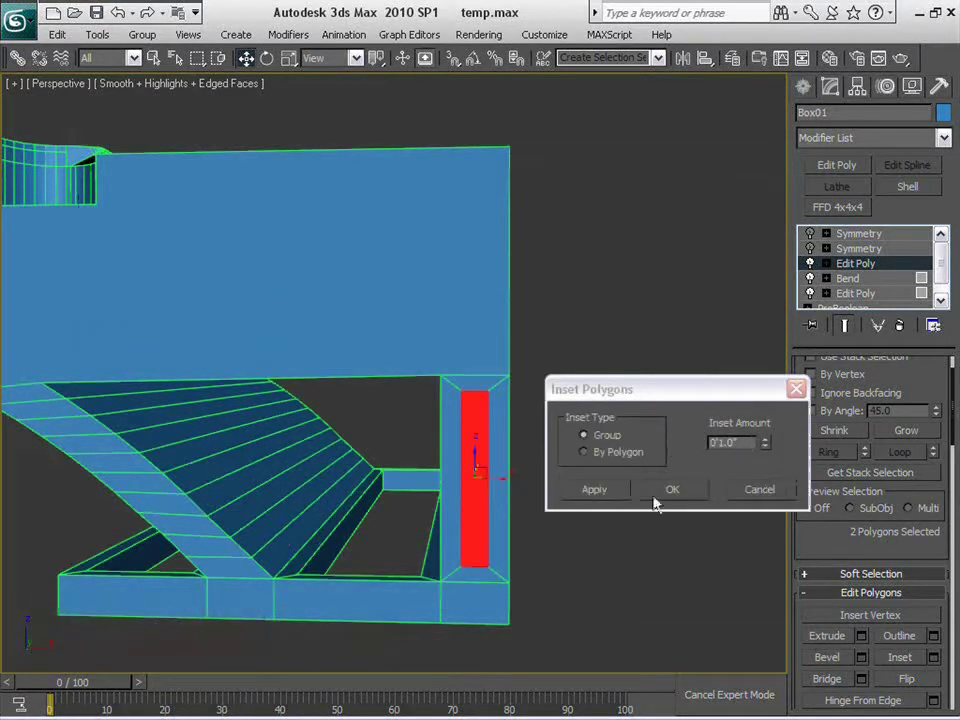
left_click(594, 490)
left_click(750, 494)
Bridge the two inset end polygons to open the vertical leg along its whole length
middle_click_drag(675, 570, 684, 553)
key("alt+b")
left_click(704, 560)
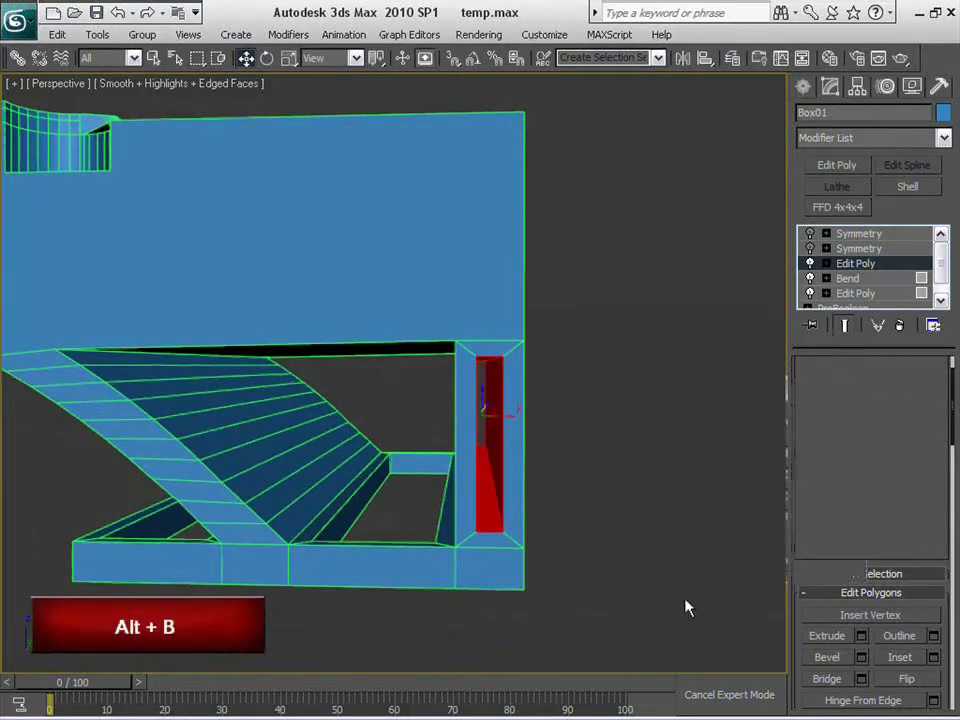
Select the polygons of the open mid-table cross-section across the body, curved leg, base and vertical leg frame
scroll(686, 606, "down", 3)
middle_click_drag(686, 606, 520, 560)
key("4")
left_click(372, 305)
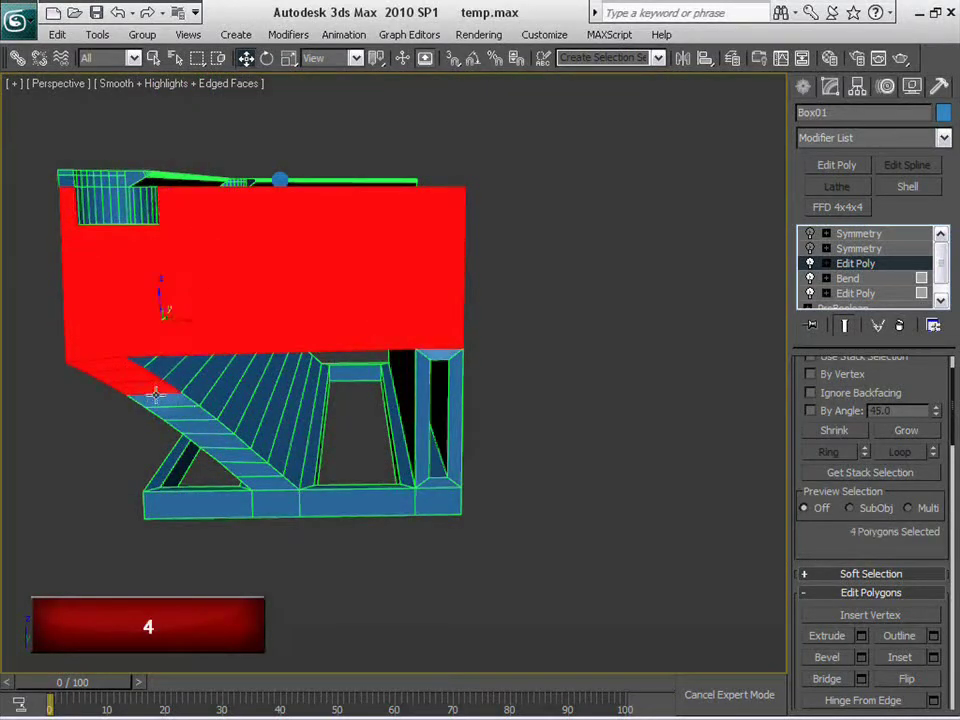
key("ctrl+z")
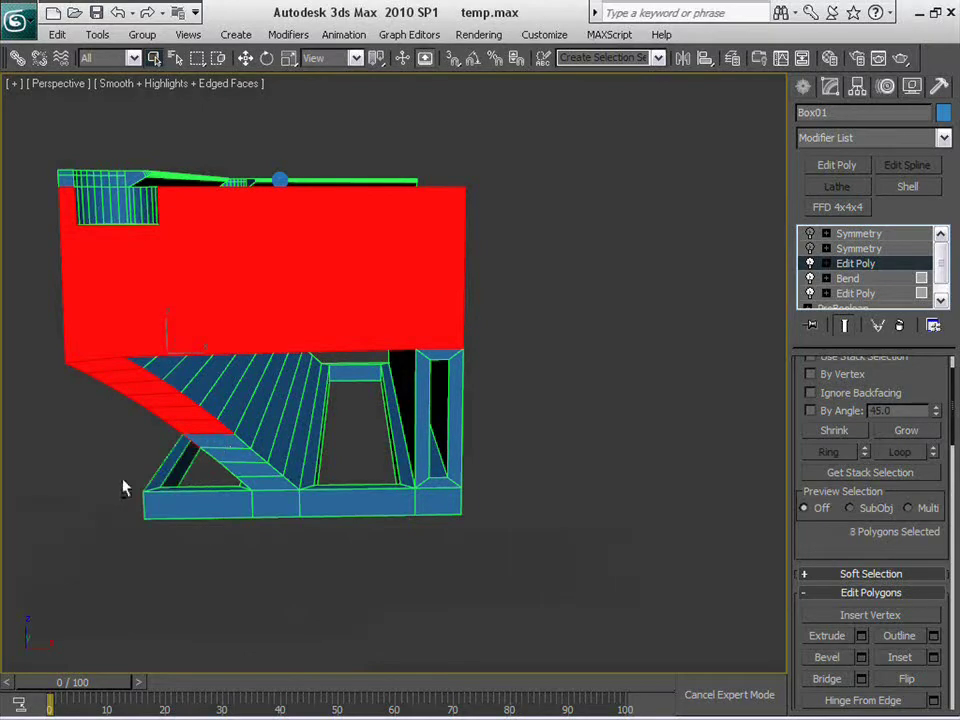
middle_click_drag(210, 486, 335, 473, "alt")
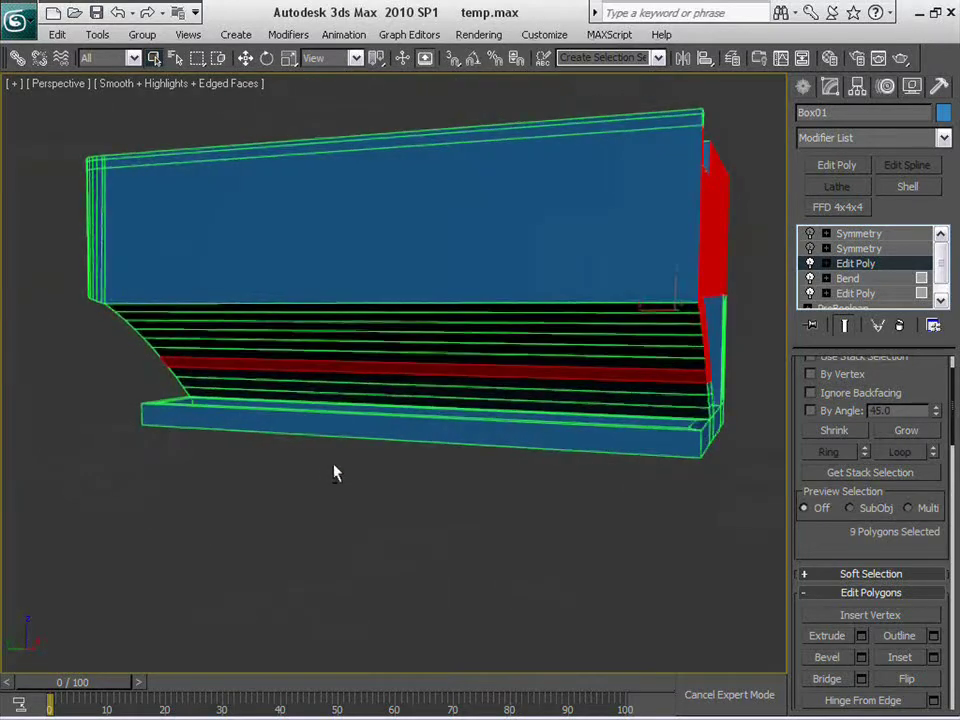
left_click(479, 370, "alt")
middle_click_drag(561, 437, 301, 410, "alt")
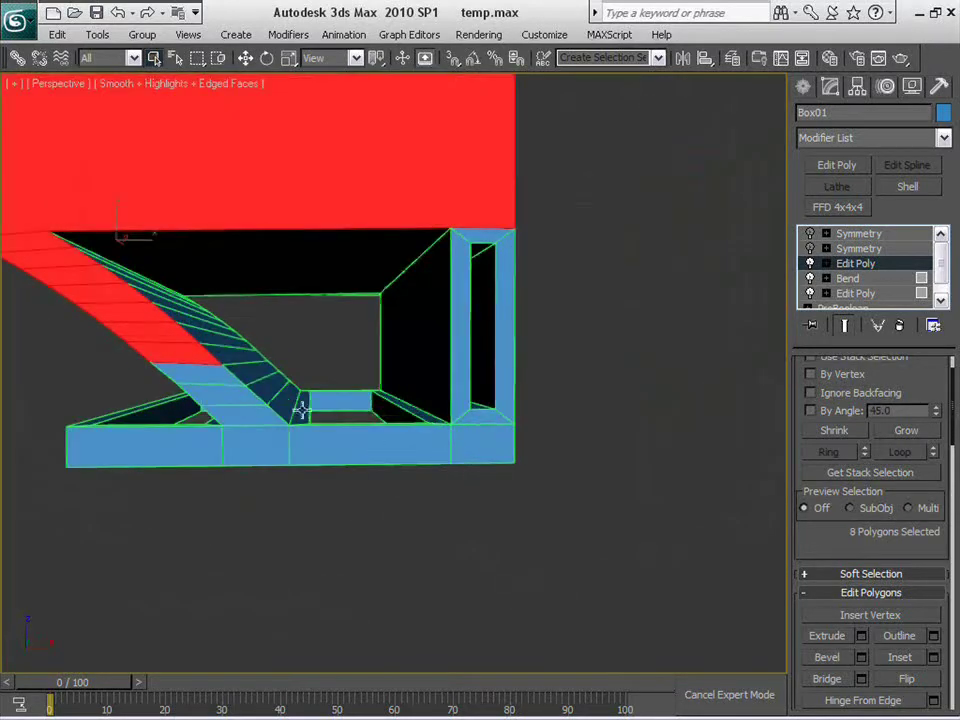
left_click(375, 443, "ctrl")
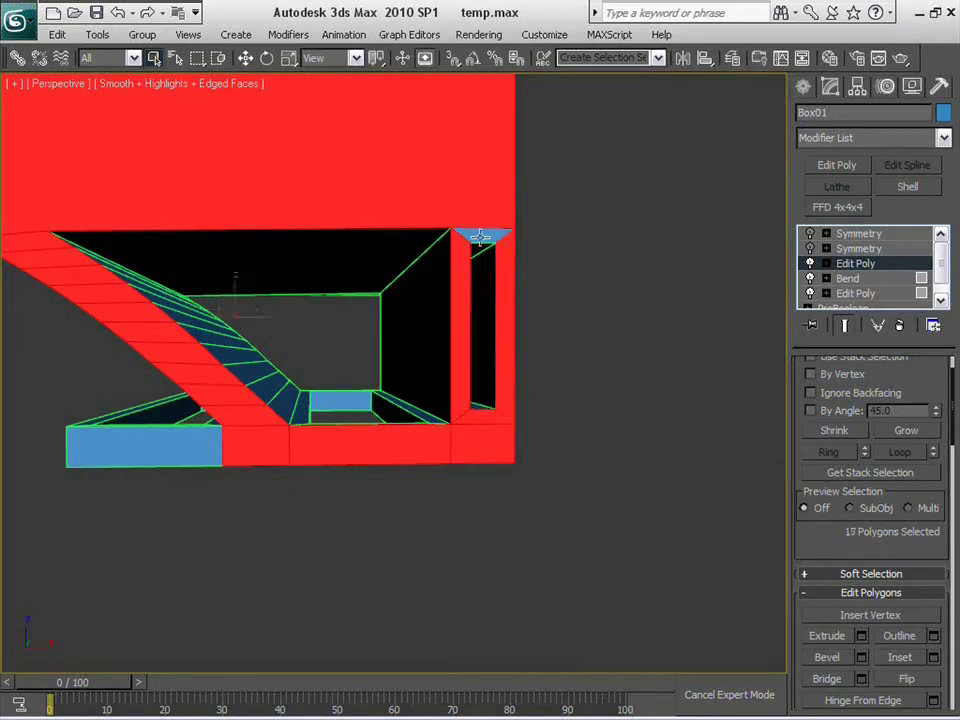
left_click(184, 439, "ctrl")
Add the polygons on the lengthwise centre cut to the selection and delete all selected cut faces
middle_click_drag(501, 468, 252, 369, "alt")
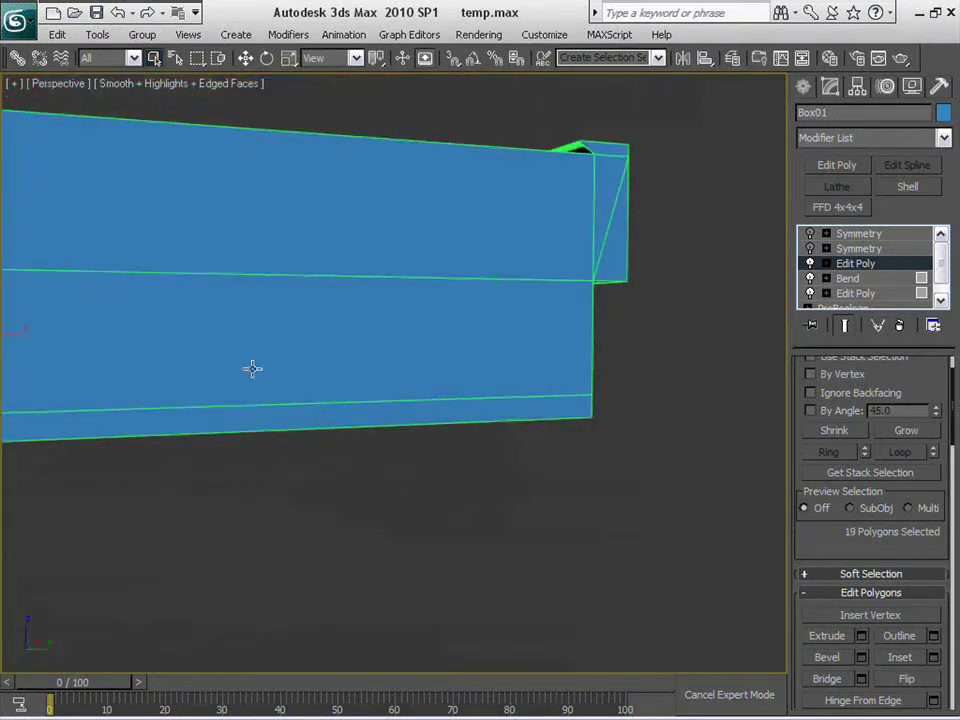
left_click(257, 349, "ctrl")
left_click(385, 246, "ctrl")
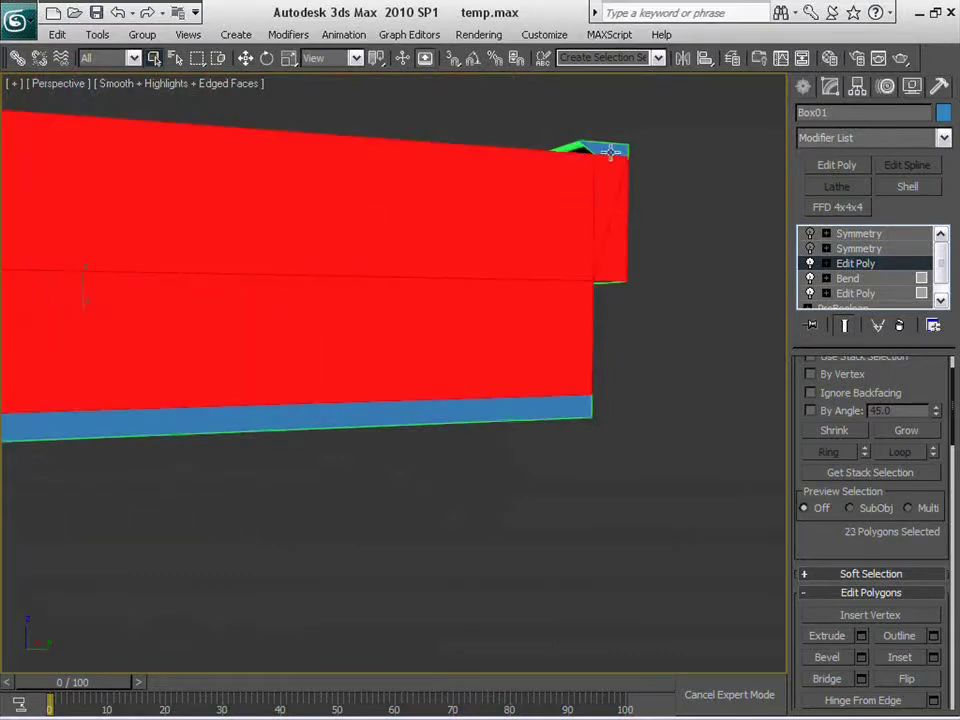
left_click(461, 414, "ctrl")
mouse_move(461, 418)
middle_mouse_down("alt")
mouse_move(615, 422)
mouse_move(510, 499)
mouse_move(459, 503)
mouse_move(463, 431)
mouse_move(566, 476)
mouse_move(523, 454)
mouse_move(476, 306)
mouse_move(583, 540)
mouse_move(467, 583)
mouse_move(606, 506)
mouse_move(578, 538)
mouse_move(559, 527)
middle_mouse_up("alt")
key("F3")
key("F3")
key("Delete")
scroll(555, 499, "up", 6)
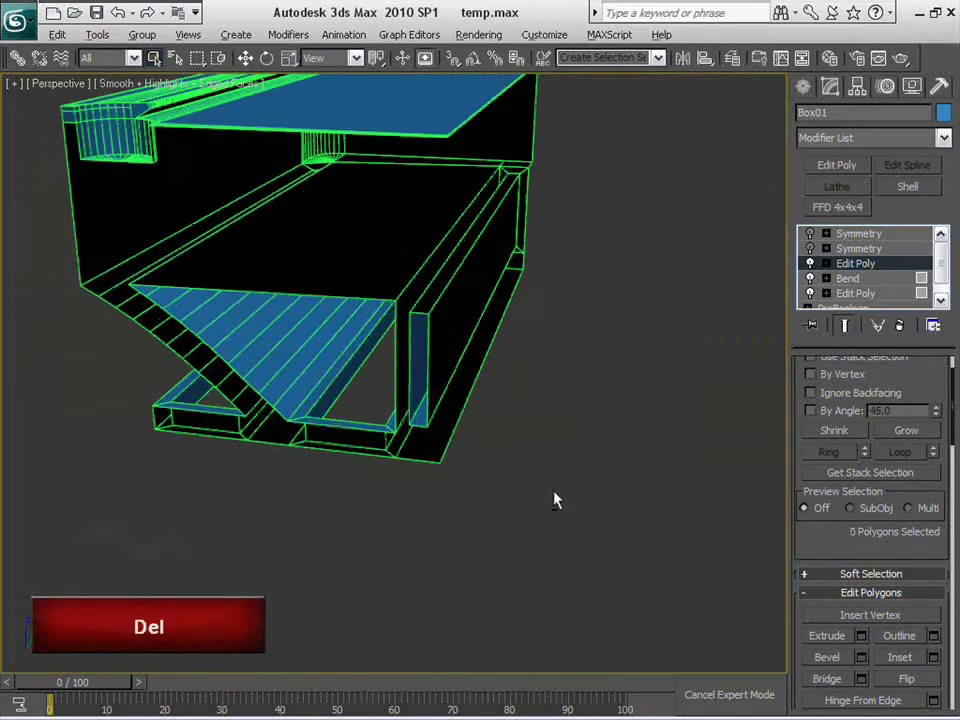
Turn both Symmetry modifiers back on to view the complete mirrored table
middle_click_drag(406, 498, 424, 556, "alt")
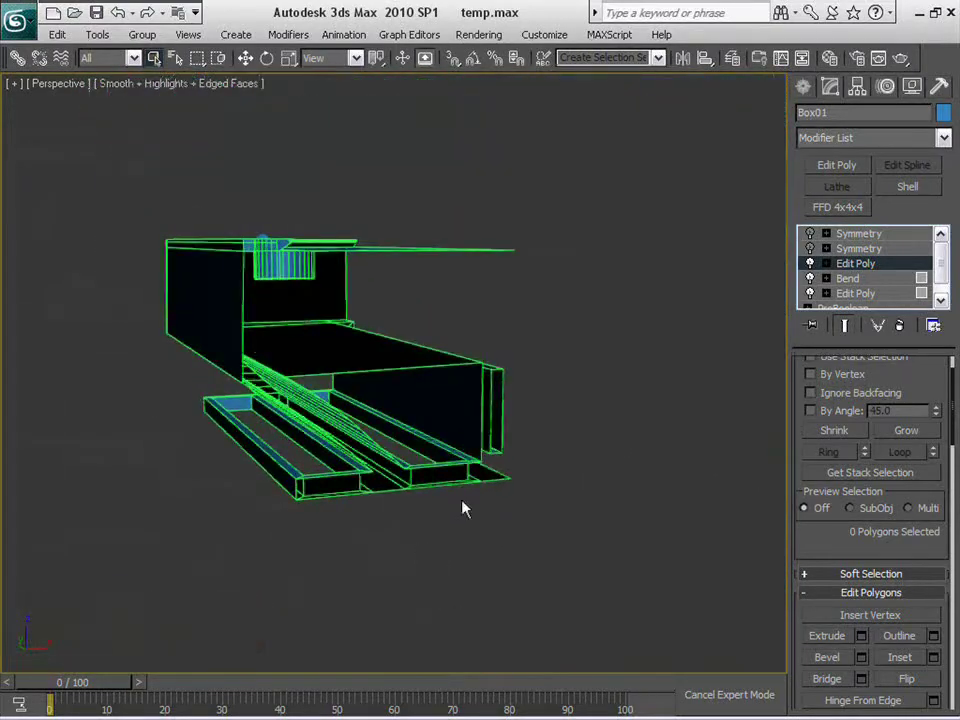
middle_click_drag(462, 505, 558, 622, "alt")
left_click(811, 248)
left_click(811, 234)
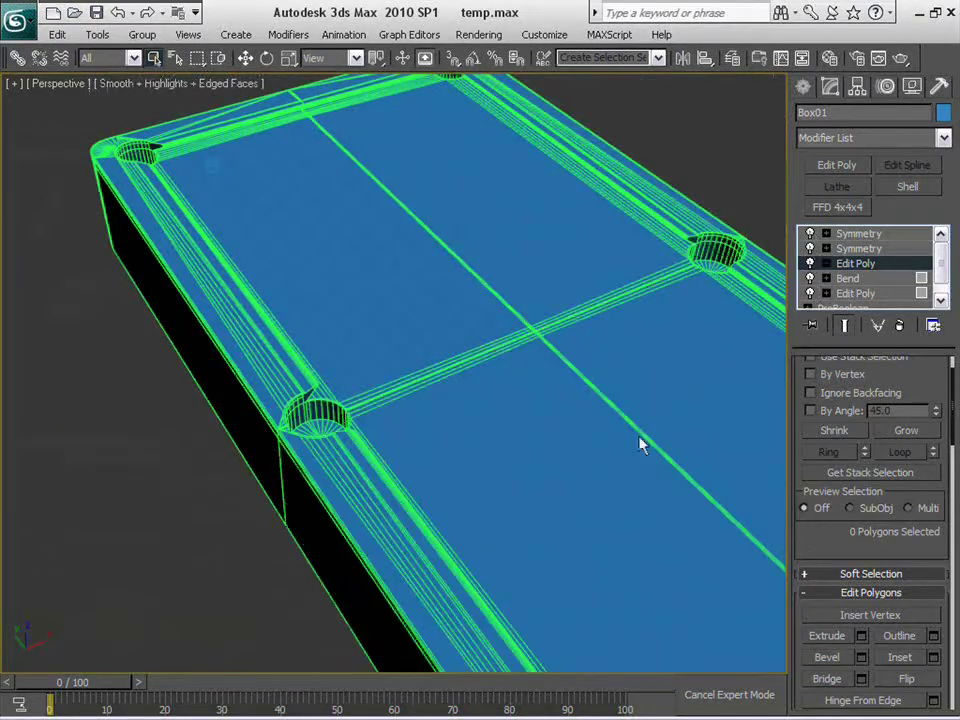
scroll(639, 438, "down", 4)
middle_click_drag(500, 379, 447, 369, "alt")
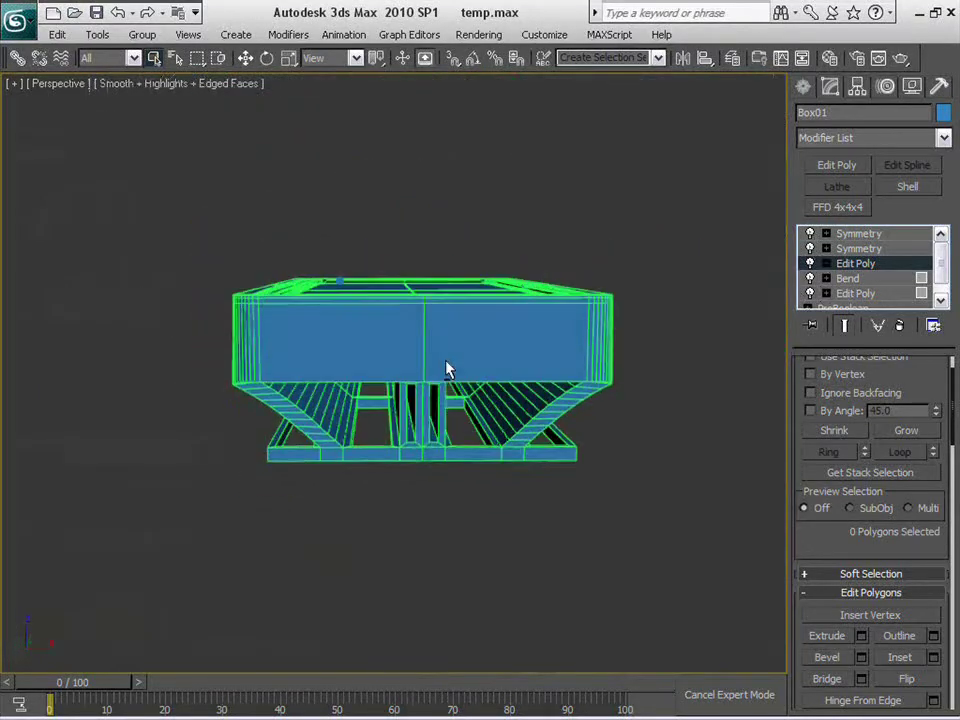
Examine the mirrored legs, base frame and centre seams of the full table from several sides
scroll(485, 537, "up", 4)
middle_click_drag(486, 538, 488, 510, "alt")
scroll(488, 560, "up", 4)
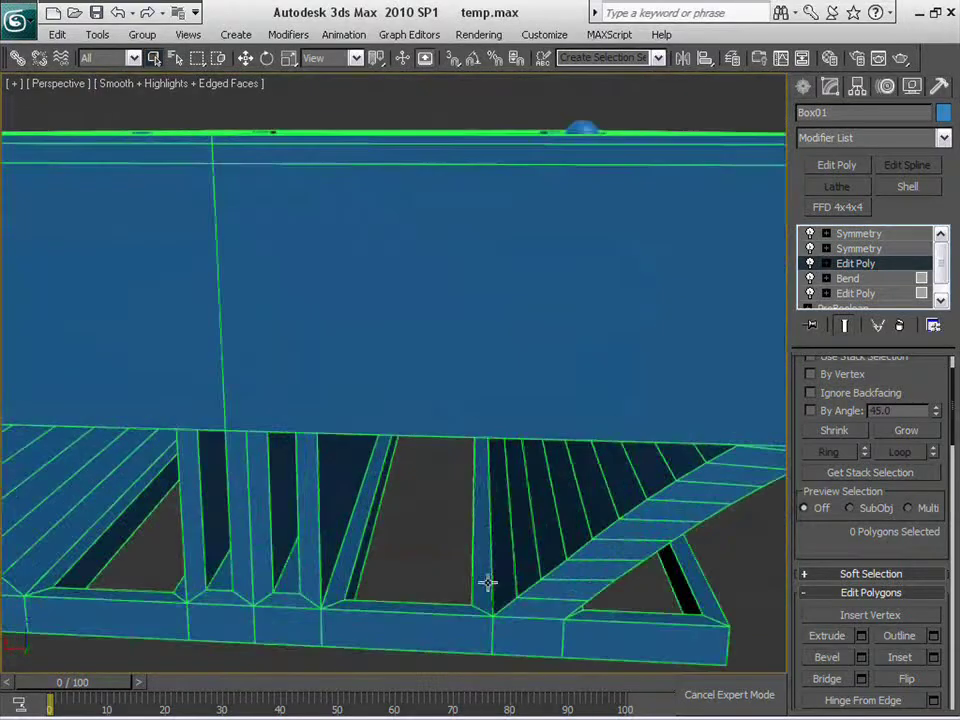
middle_click_drag(488, 583, 364, 497)
scroll(486, 538, "up", 3)
scroll(364, 497, "down", 3)
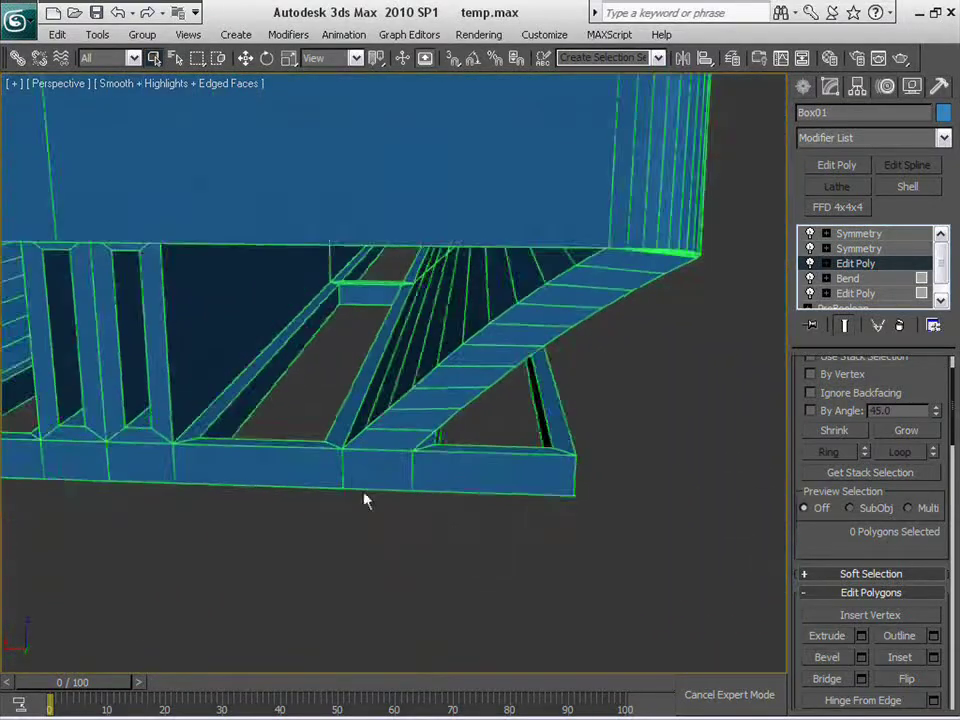
middle_click_drag(490, 460, 468, 497, "alt")
scroll(418, 520, "down", 3)
middle_click_drag(375, 500, 542, 480, "alt")
scroll(424, 516, "down", 4)
middle_click_drag(548, 435, 527, 476, "alt")
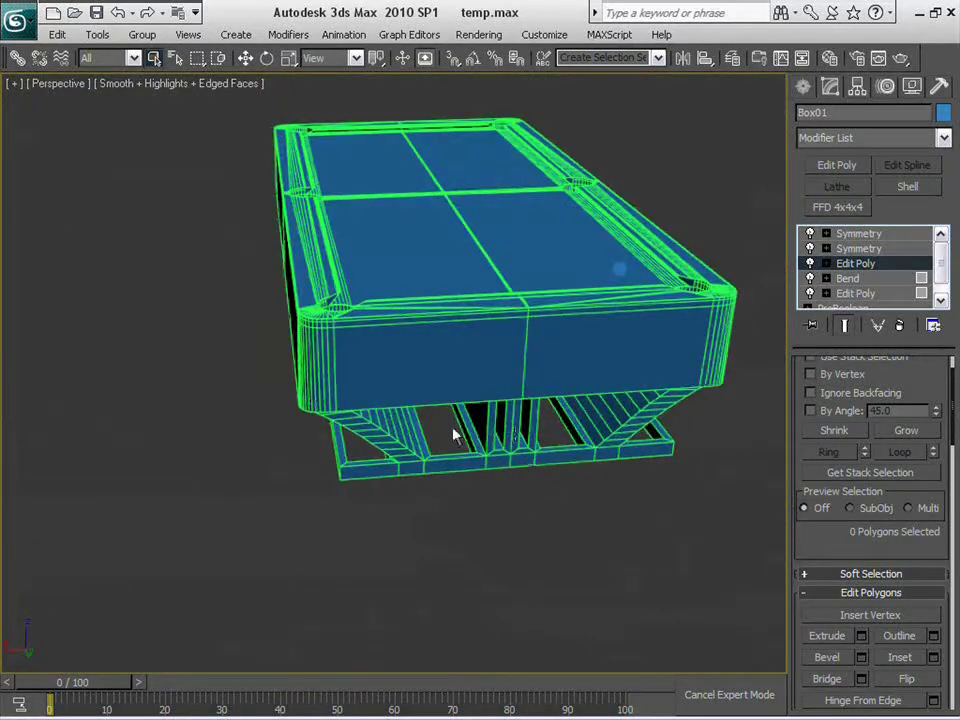
middle_click_drag(612, 509, 390, 565, "alt")
scroll(492, 511, "up", 2)
scroll(283, 465, "up", 3)
scroll(249, 467, "down", 2)
Turn off the Symmetry modifiers and collapse the stack up to the upper Edit Poly into one Editable Poly
left_click(810, 248)
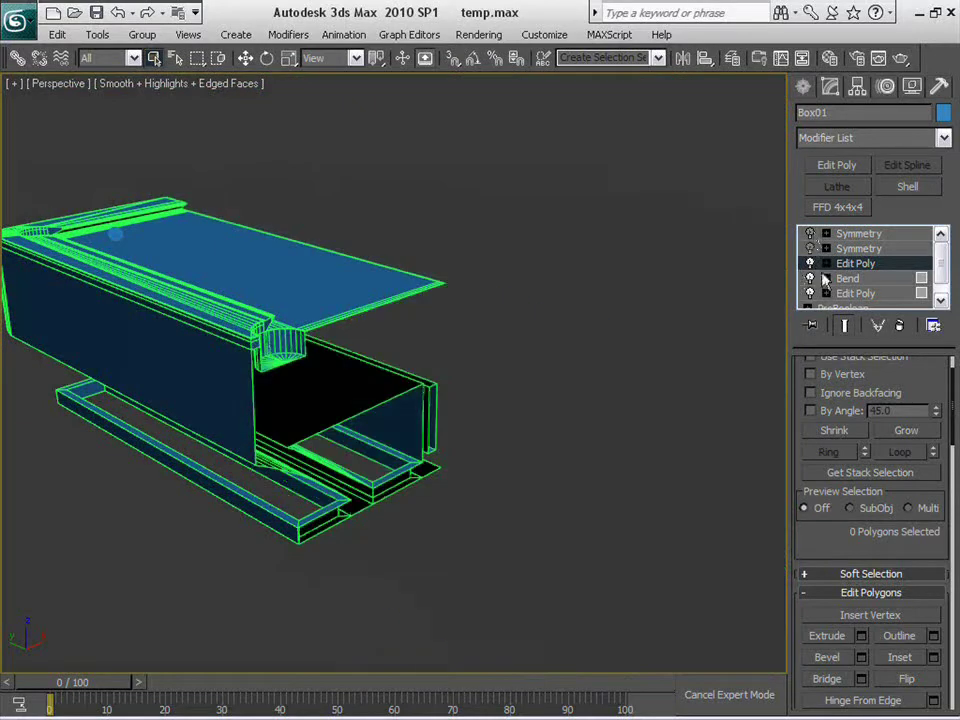
left_click(846, 280)
right_click(860, 265)
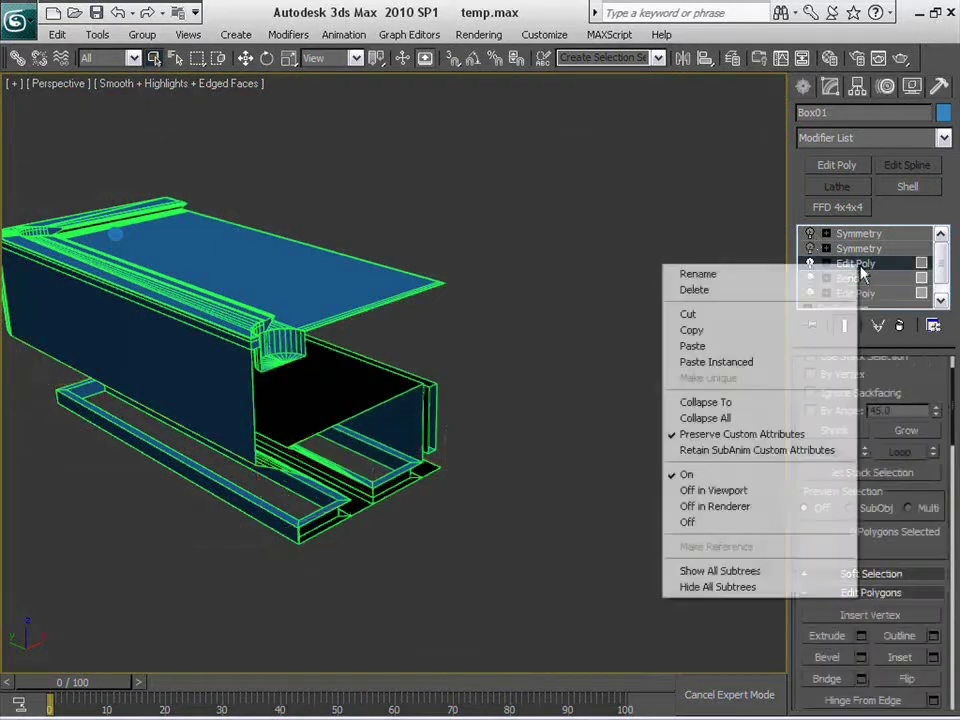
left_click(754, 402)
Turn both Symmetry modifiers on and examine the collapsed table's mirrored body and base
middle_click_drag(531, 375, 676, 373, "alt")
left_click(809, 234)
left_click(809, 248)
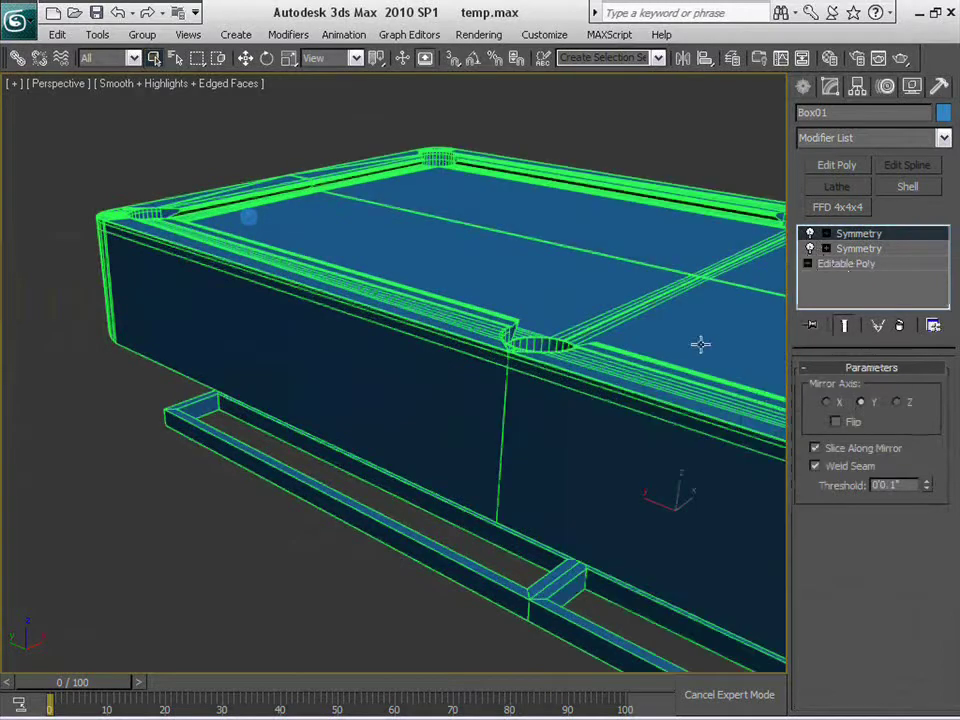
scroll(523, 337, "down", 5)
scroll(577, 419, "up", 1)
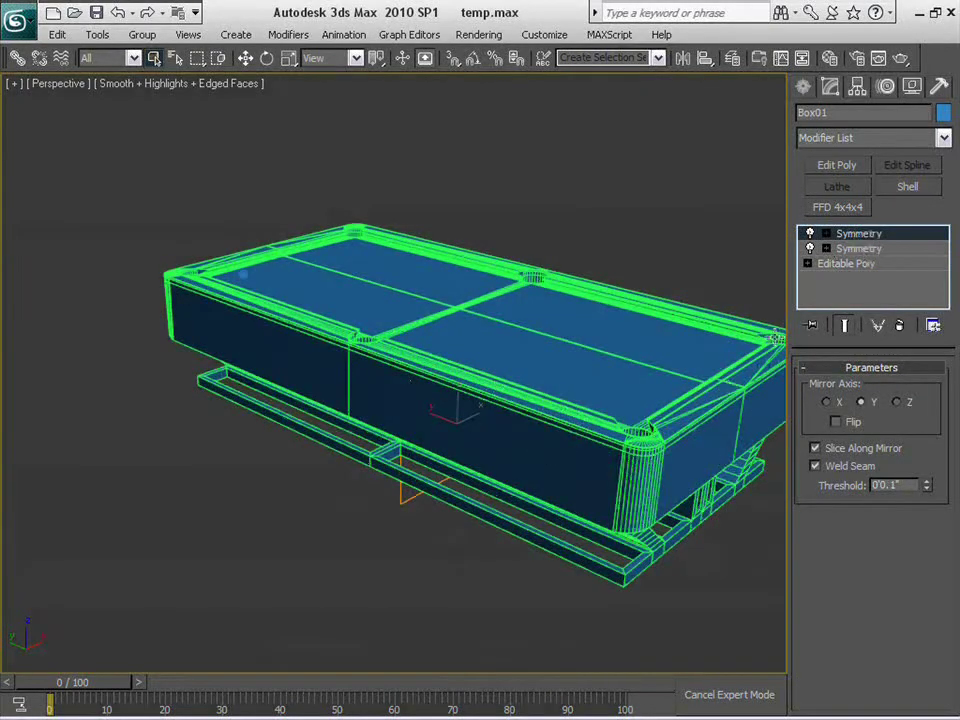
scroll(506, 358, "down", 2)
middle_click_drag(506, 358, 512, 492, "alt")
scroll(585, 512, "up", 3)
scroll(585, 435, "up", 2)
middle_click_drag(462, 468, 489, 492)
mouse_move(489, 492)
middle_mouse_down("alt")
mouse_move(510, 499)
mouse_move(494, 512)
middle_mouse_up("alt")
Turn both Symmetry modifiers off and examine the single quarter around its corner pocket
left_click(810, 248)
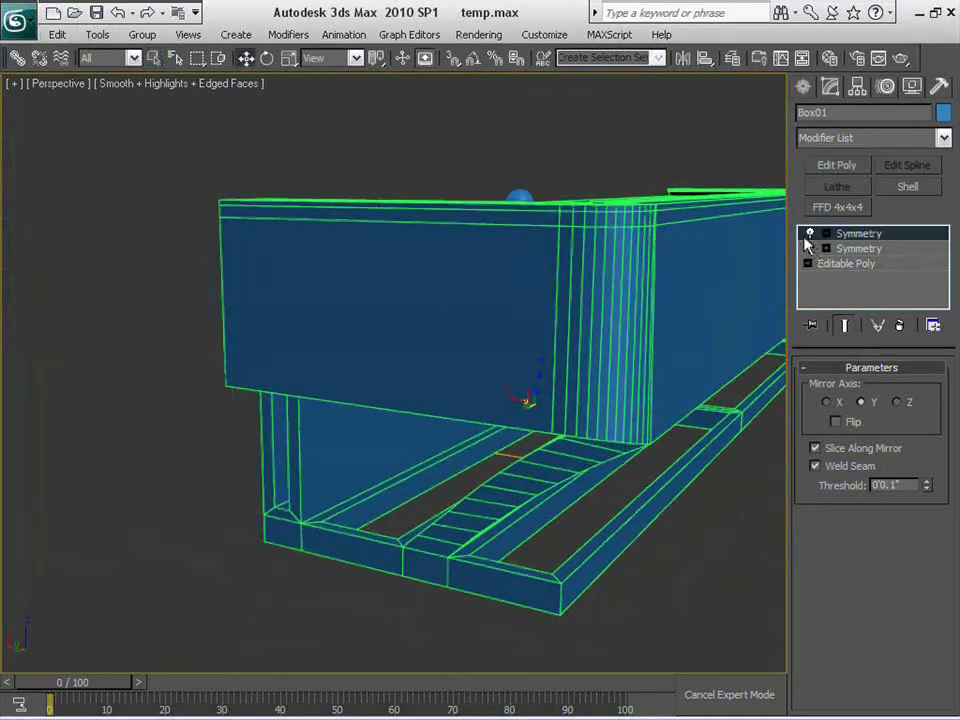
left_click(808, 235)
scroll(604, 425, "down", 3)
middle_click_drag(602, 425, 543, 360, "alt")
scroll(525, 497, "up", 3)
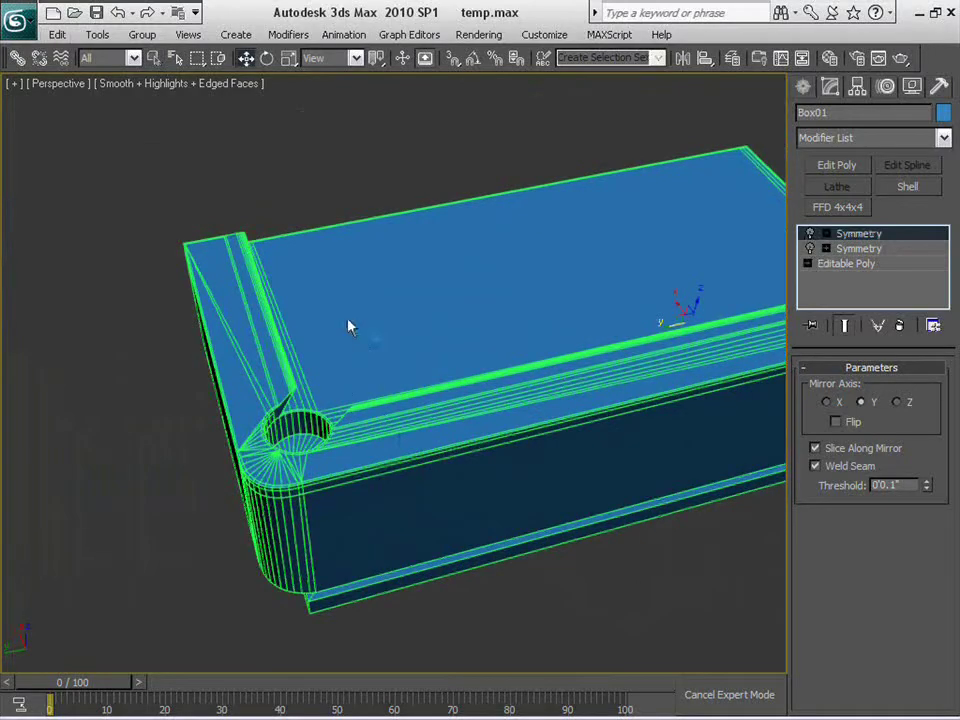
middle_click_drag(401, 451, 616, 535)
scroll(495, 489, "up", 3)
scroll(495, 489, "down", 3)
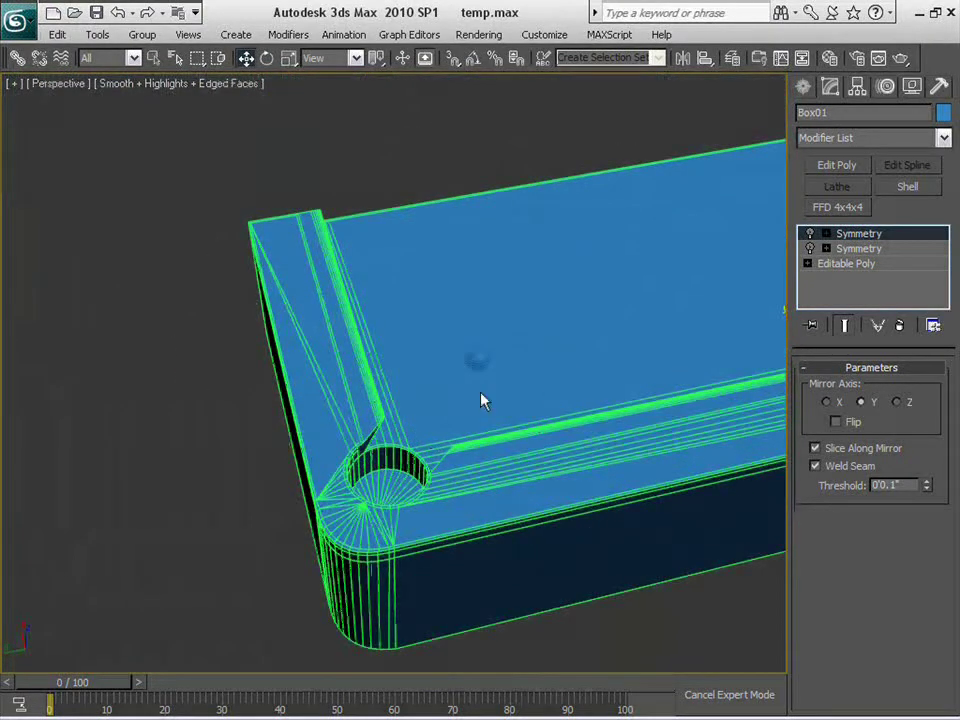
middle_click_drag(517, 535, 615, 576, "alt")
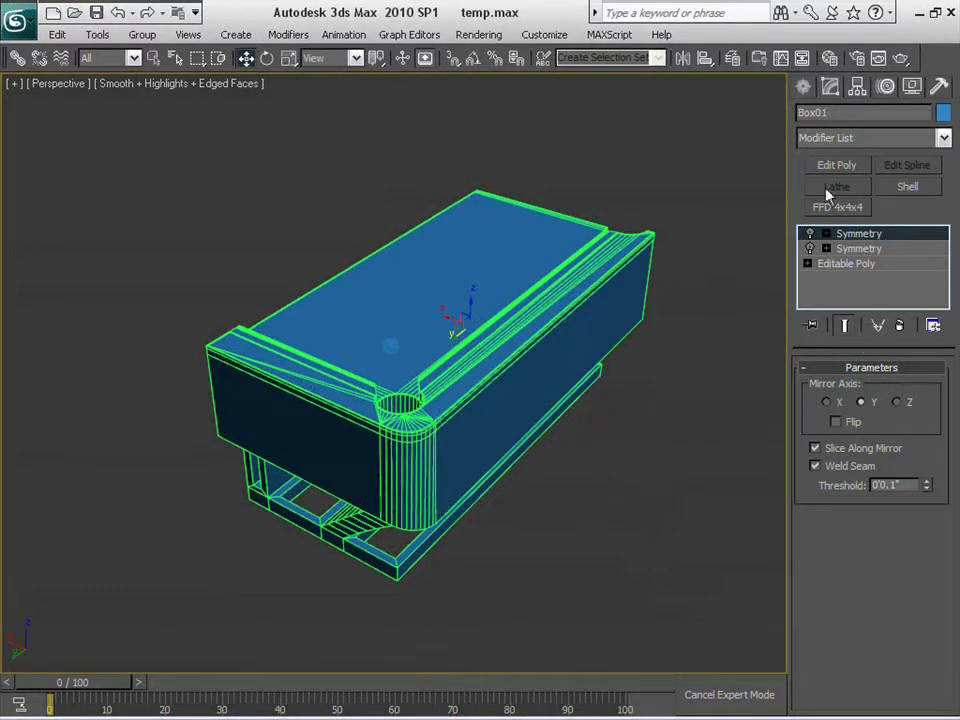
Enter polygon editing on the Editable Poly, hide the edged faces and check the shading of the quarter
left_click(850, 264)
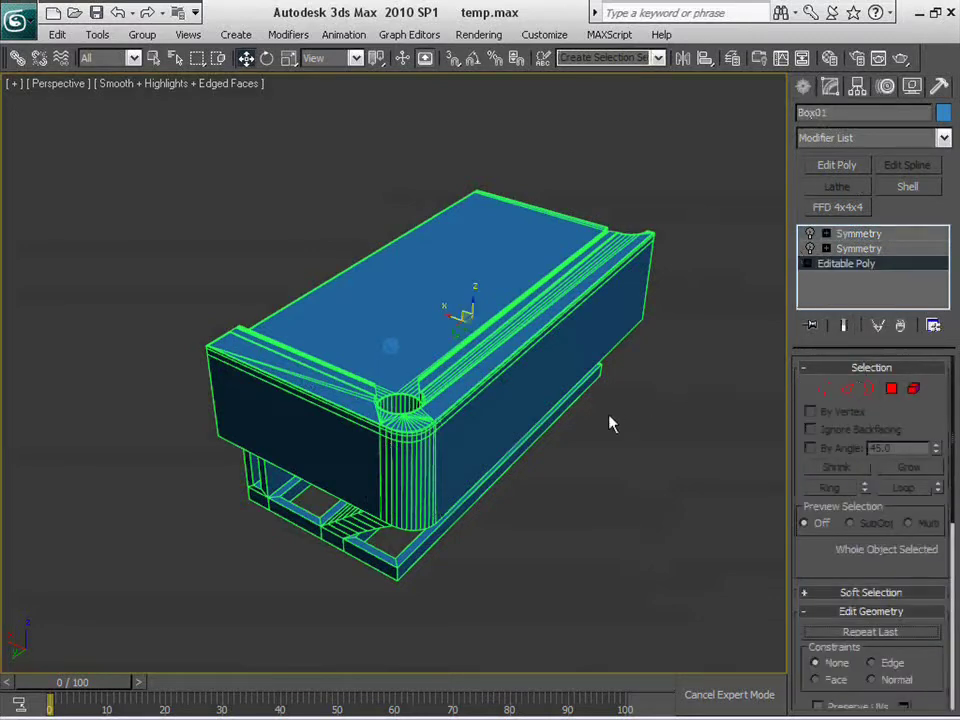
key("4")
scroll(600, 515, "up", 2)
middle_click_drag(617, 527, 653, 392)
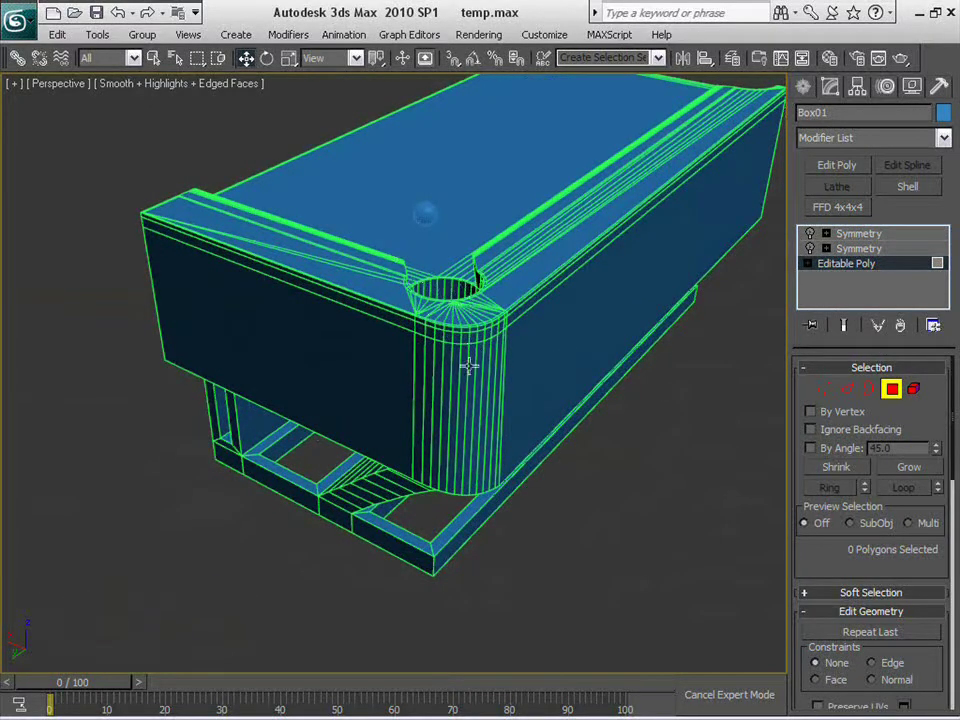
key("F4")
middle_click_drag(634, 538, 598, 573)
scroll(636, 513, "up", 2)
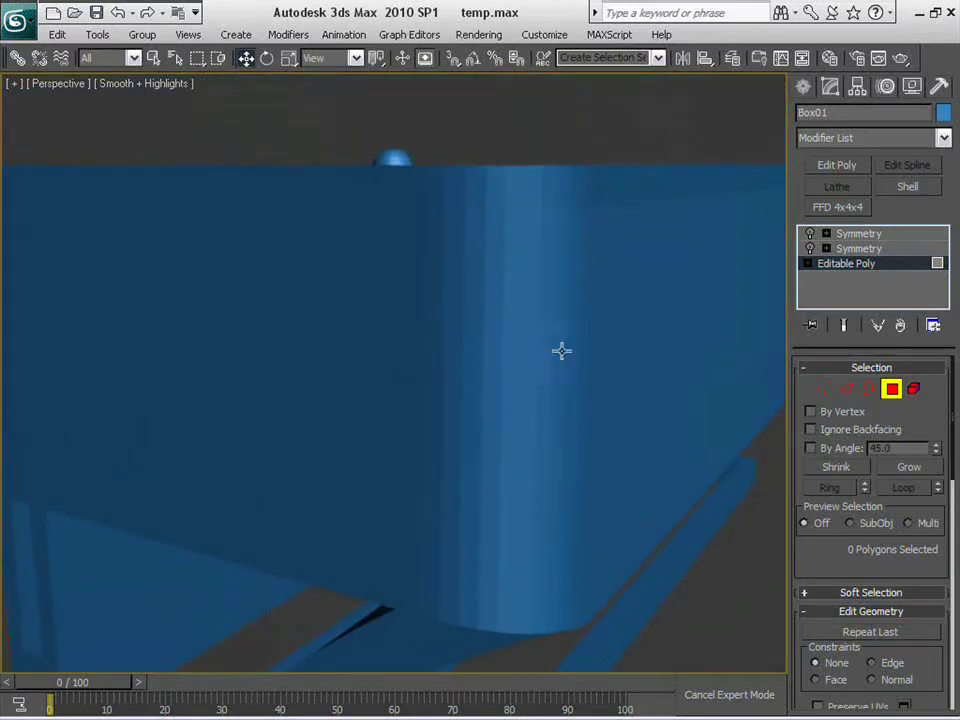
middle_click_drag(499, 339, 675, 380, "alt")
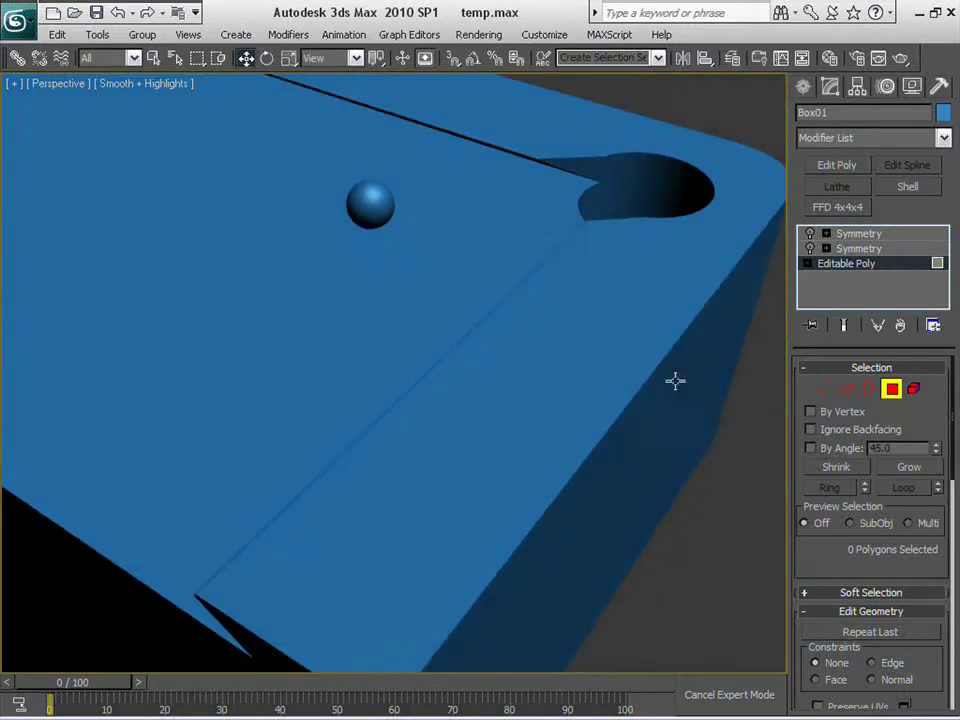
scroll(523, 347, "down", 5)
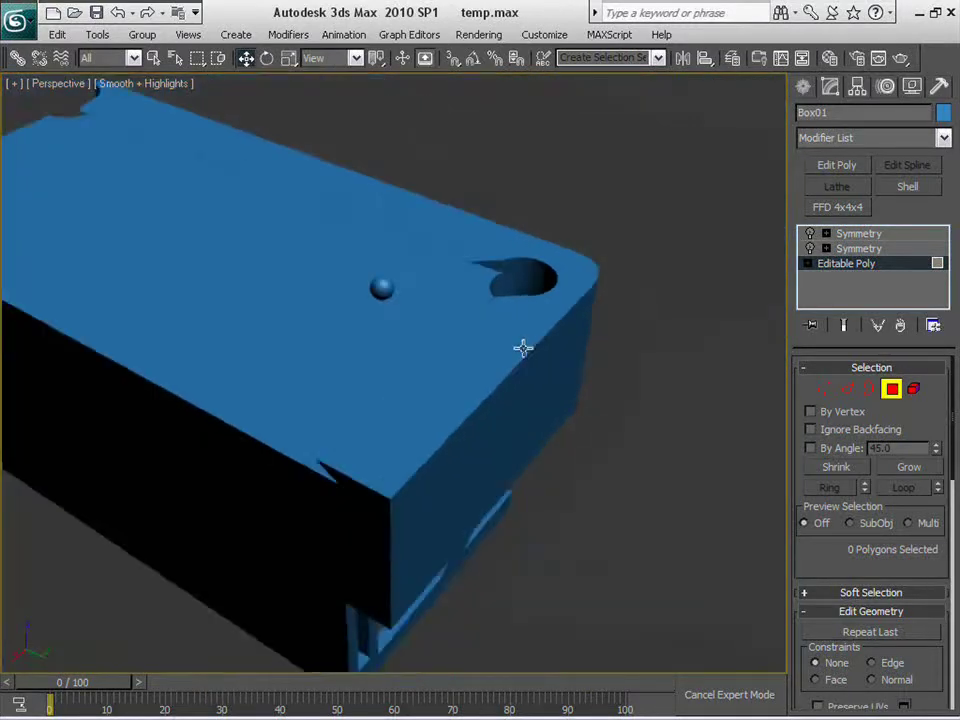
middle_click_drag(369, 411, 720, 403, "alt")
scroll(398, 421, "up", 2)
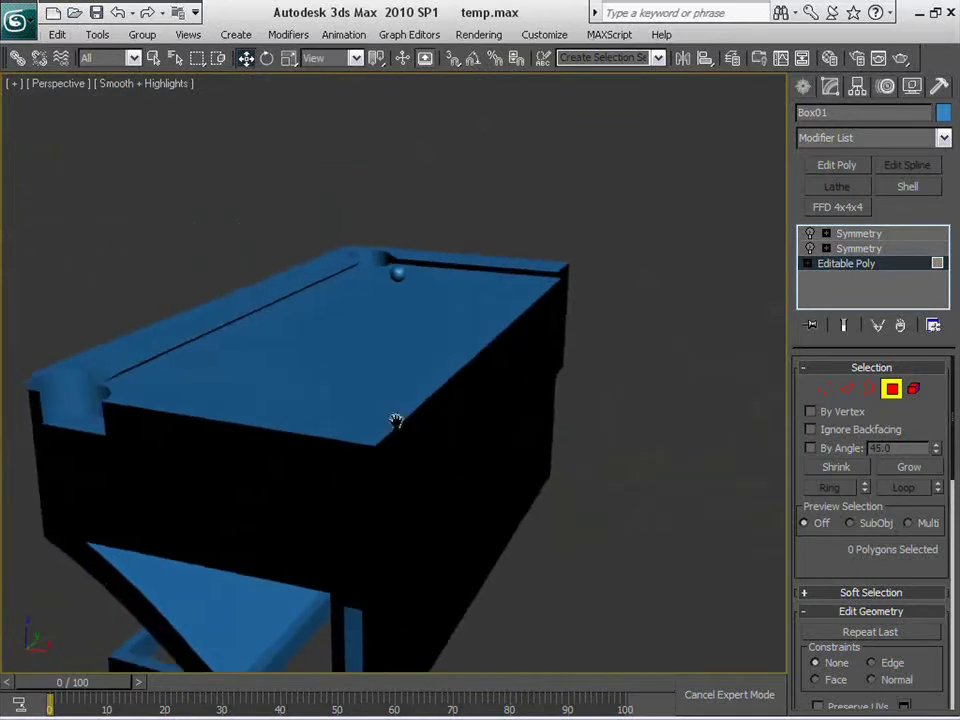
Delete the small leftover cut-face polygon between the outer rail and the side pocket
scroll(579, 402, "up", 2)
middle_click_drag(396, 422, 551, 301)
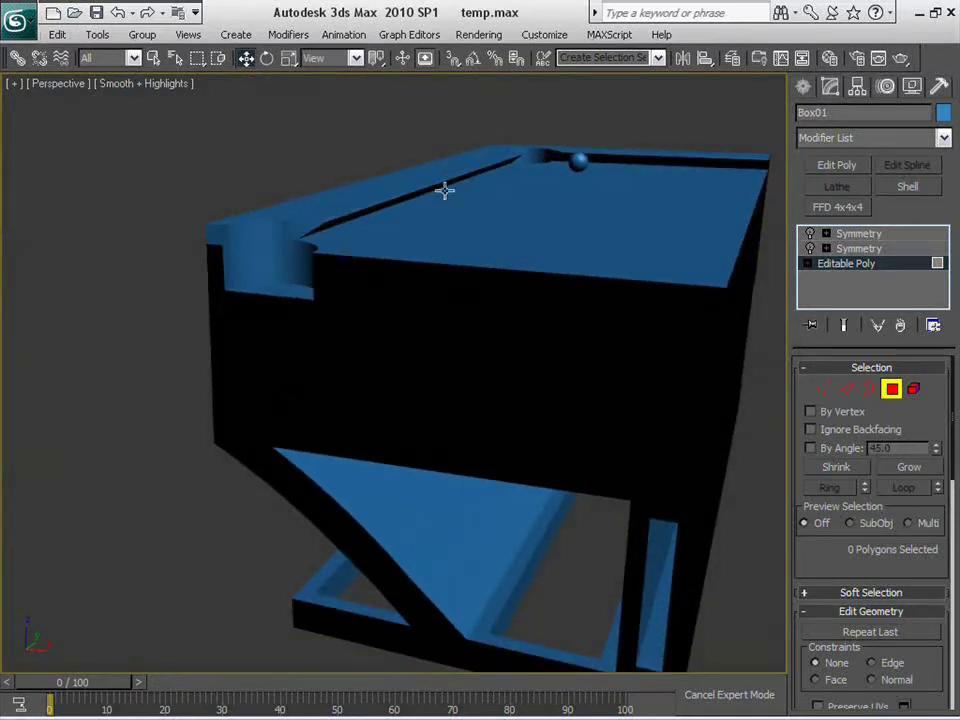
scroll(273, 316, "up", 2)
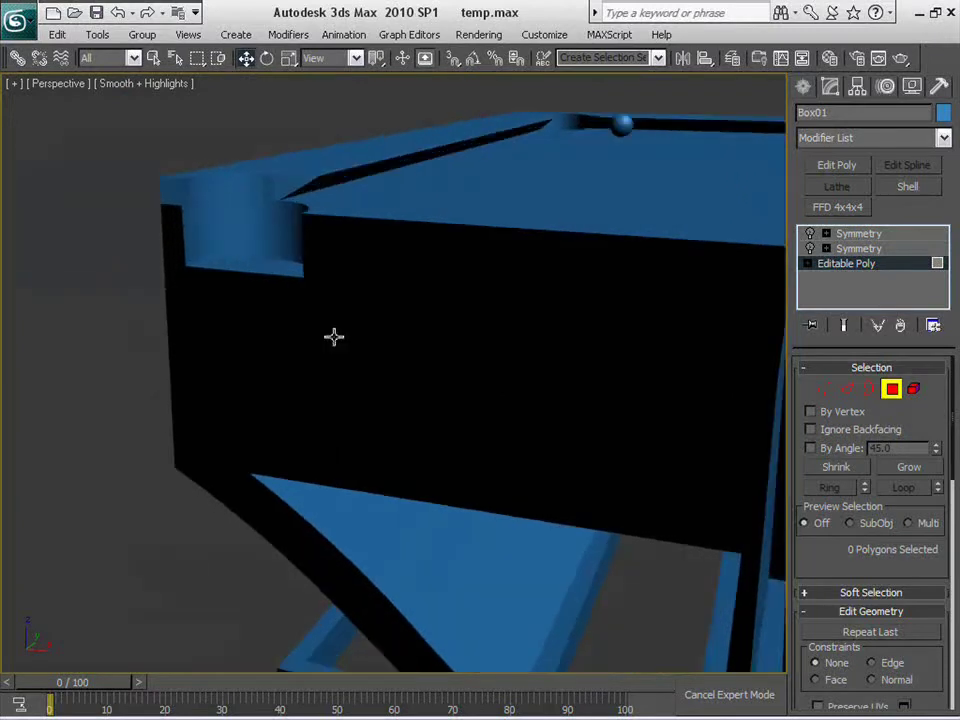
middle_click_drag(245, 319, 303, 425, "alt")
scroll(296, 328, "up", 1)
scroll(341, 346, "up", 1)
scroll(336, 381, "up", 1)
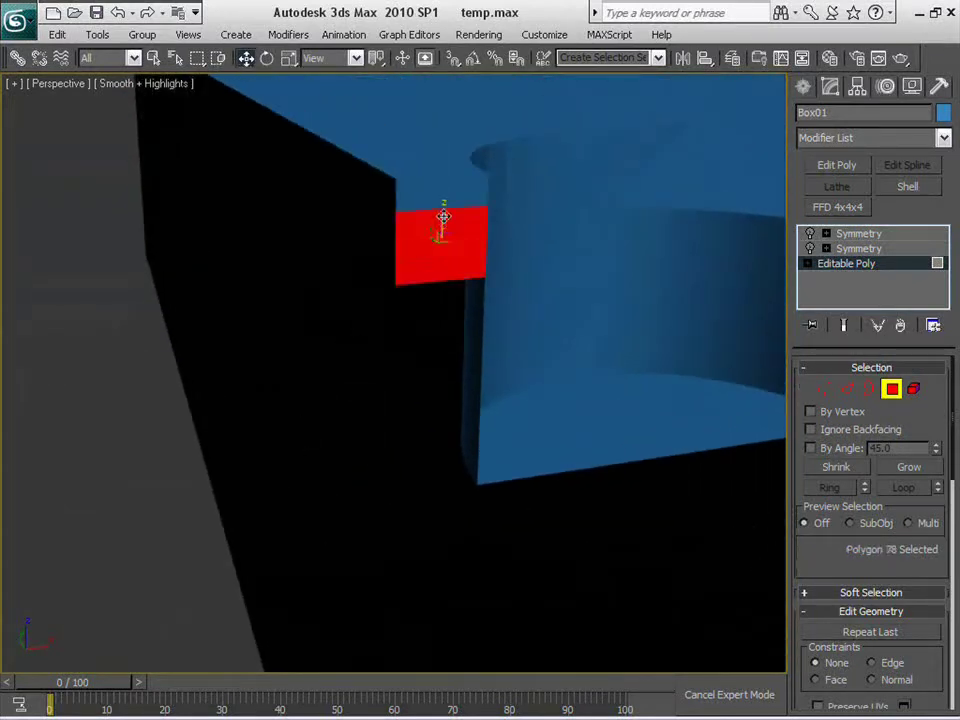
key("Delete")
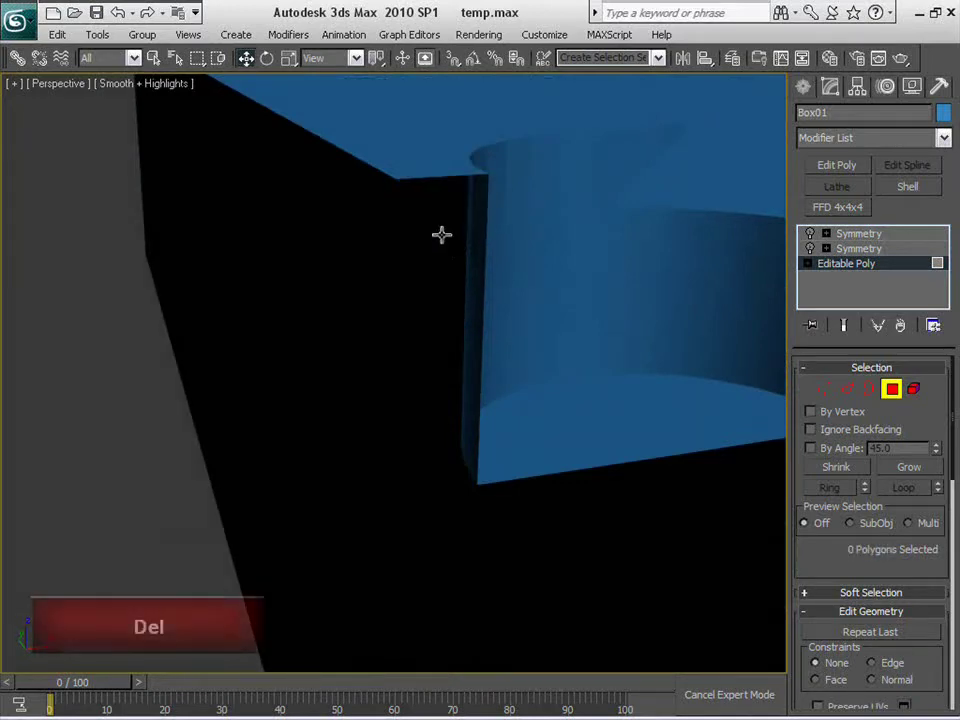
Show the edged faces and connect the upper and lower vertices where the side pocket's wall meets the cushion jaw with a vertical edge
scroll(438, 250, "down", 5)
middle_click_drag(499, 331, 397, 412, "alt")
scroll(457, 324, "up", 3)
scroll(396, 411, "up", 10)
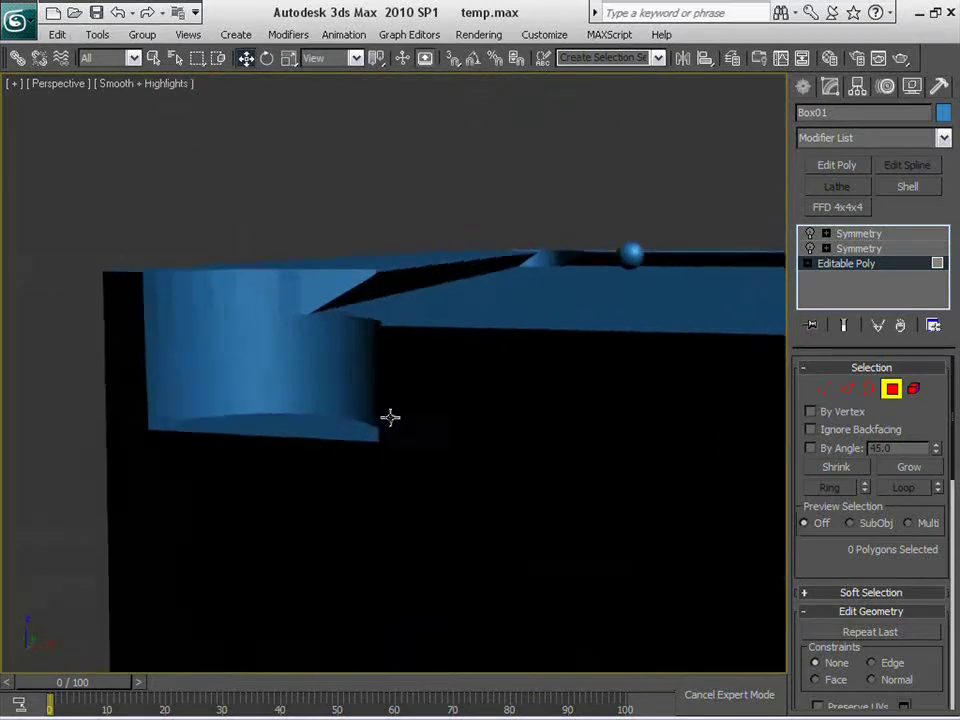
key("1")
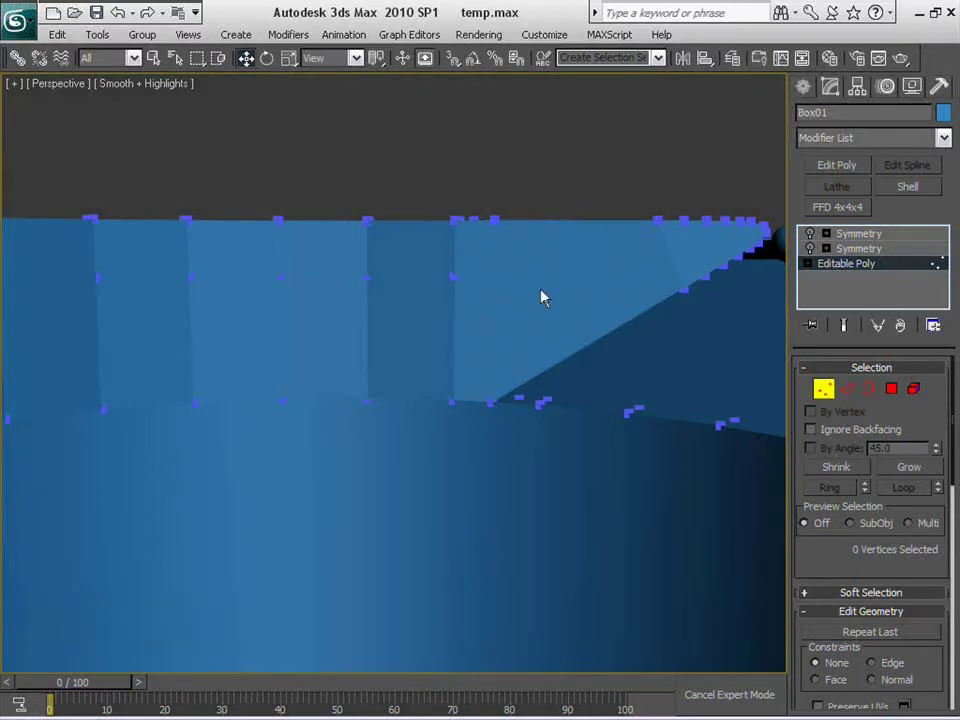
middle_click_drag(540, 297, 563, 323, "alt")
key("F4")
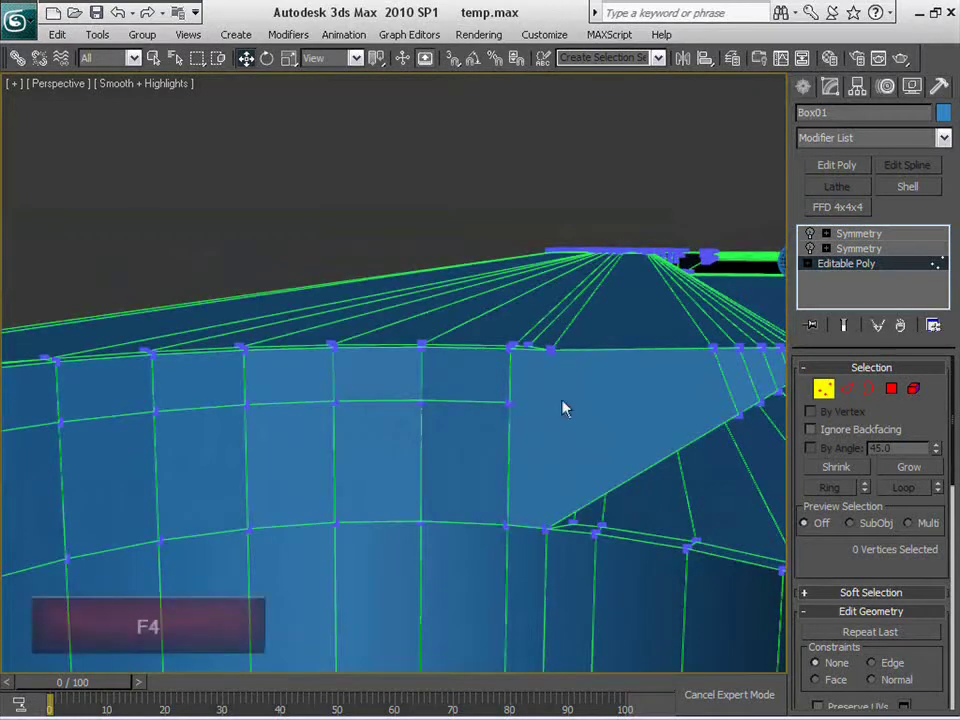
mouse_move(563, 408)
middle_mouse_down()
mouse_move(540, 379)
mouse_move(545, 405)
middle_mouse_up()
scroll(549, 385, "up", 2)
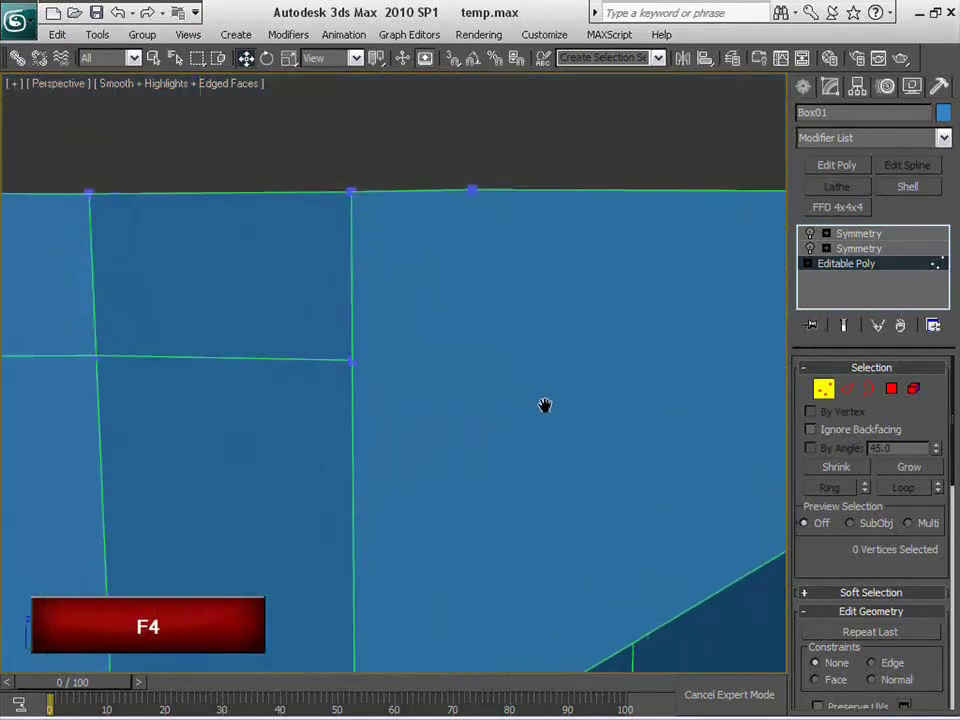
key("1")
left_click(471, 190)
middle_click_drag(472, 162, 509, 347)
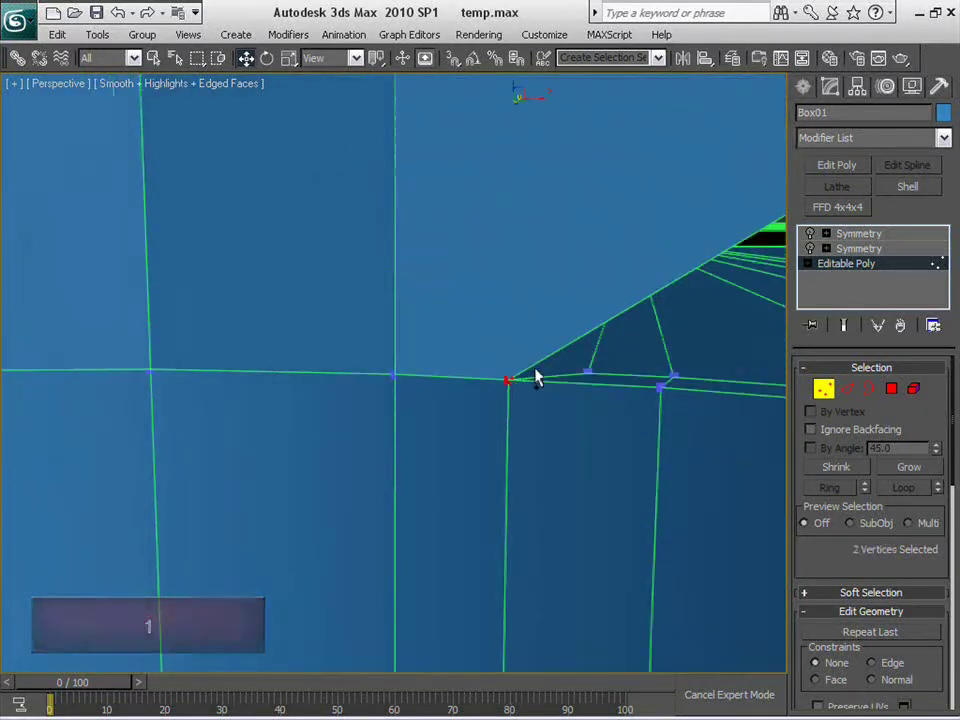
key("ctrl+shift+e")
Insert a vertex on the side pocket's new vertical edge and connect it to the end vertex of the wall's horizontal edge loop
middle_click_drag(527, 115, 521, 316)
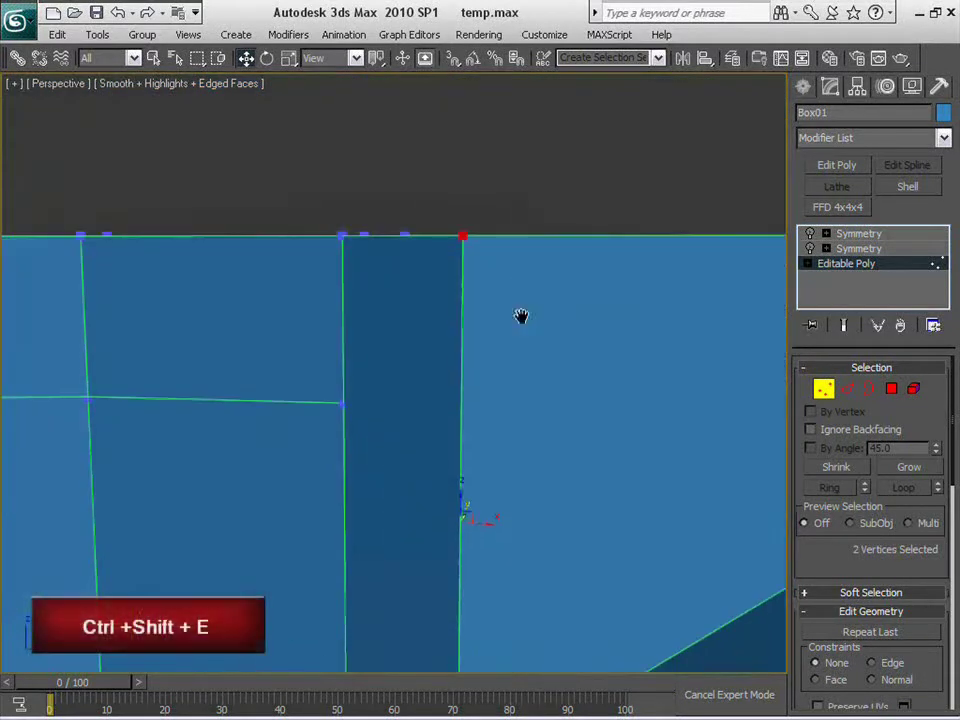
key("2")
right_click(461, 409)
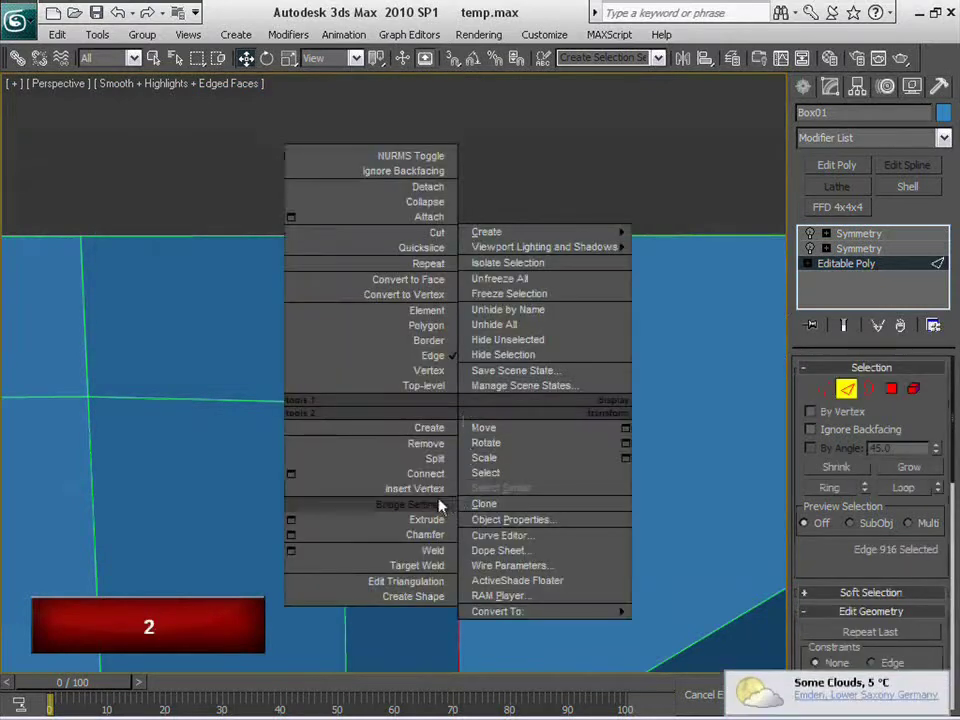
left_click(436, 489)
left_click(460, 411)
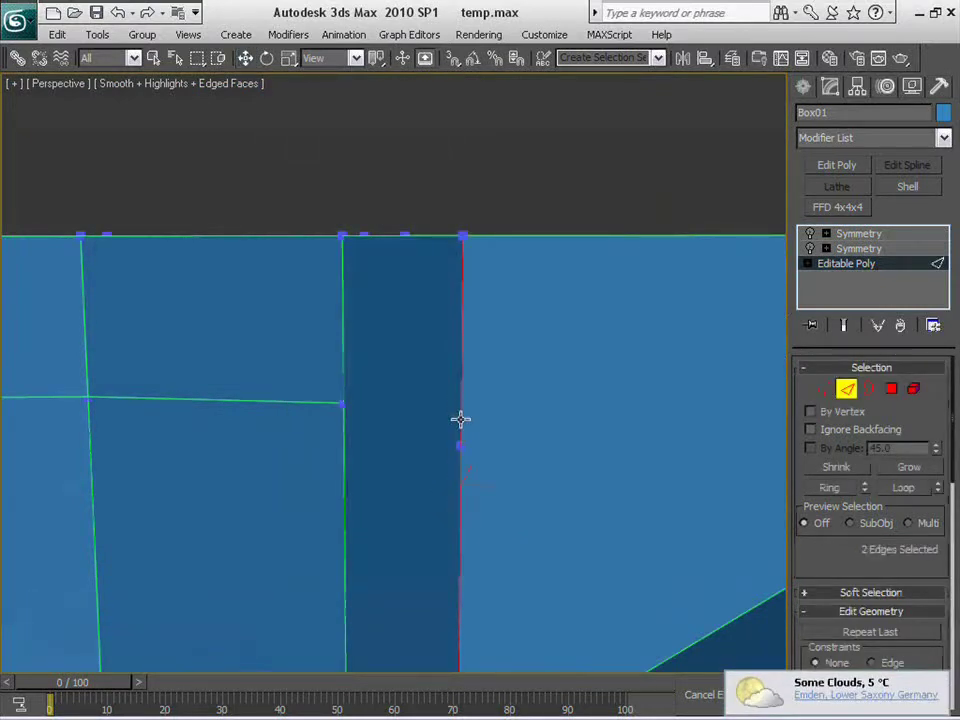
key("1")
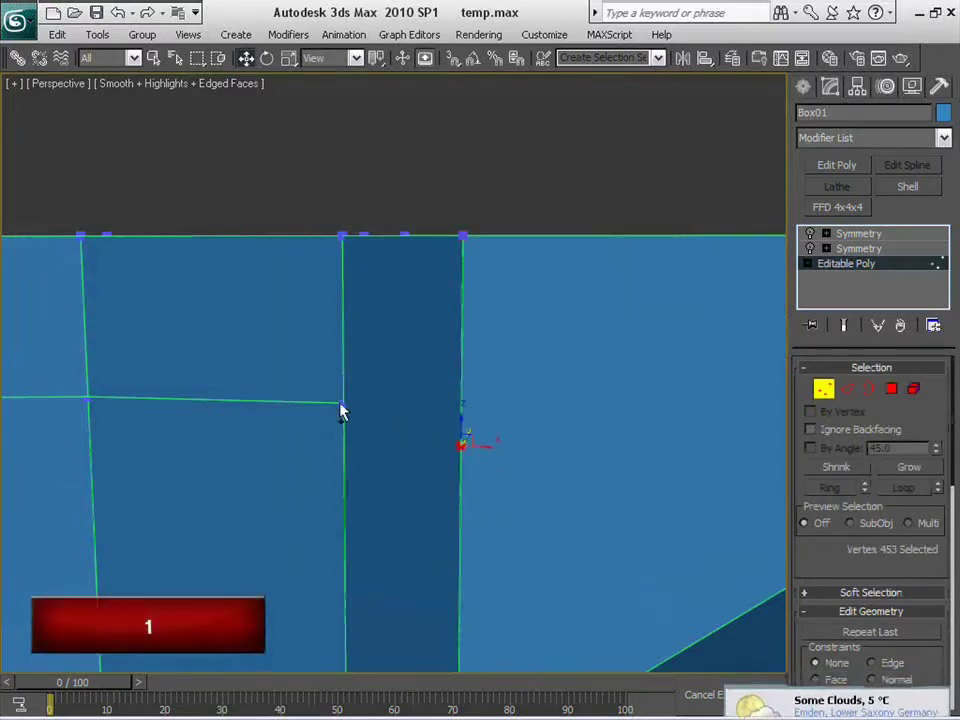
key("ctrl+shift+e")
Connect the inserted vertex to the nearest upper and lower vertices of the side pocket jaw's rounded tip
middle_click_drag(510, 439, 400, 446)
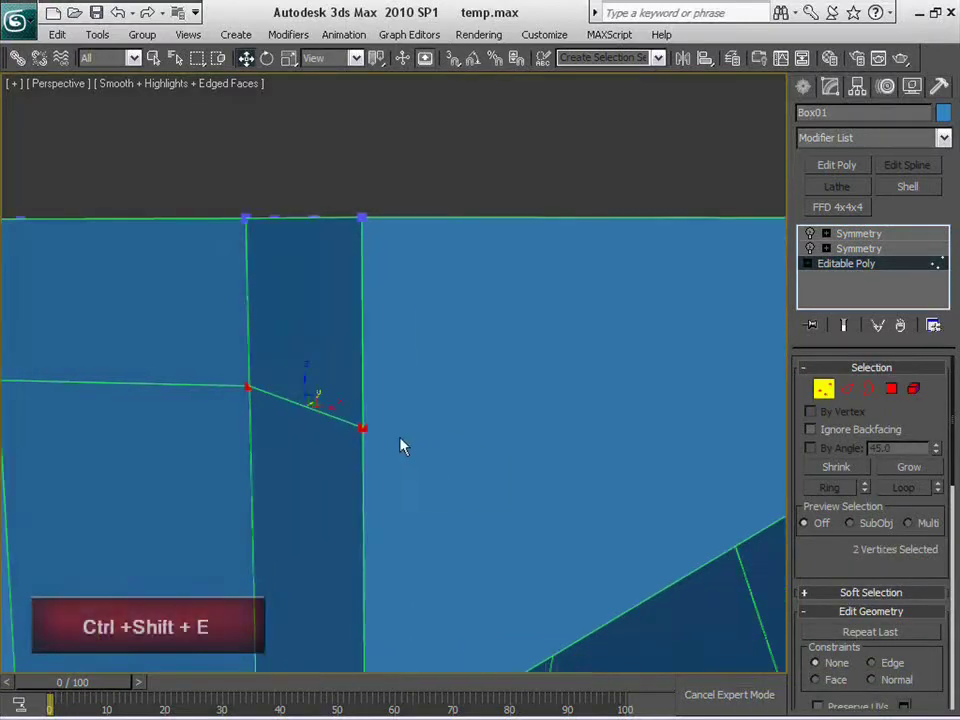
left_click(369, 431)
middle_click_drag(735, 430, 403, 433)
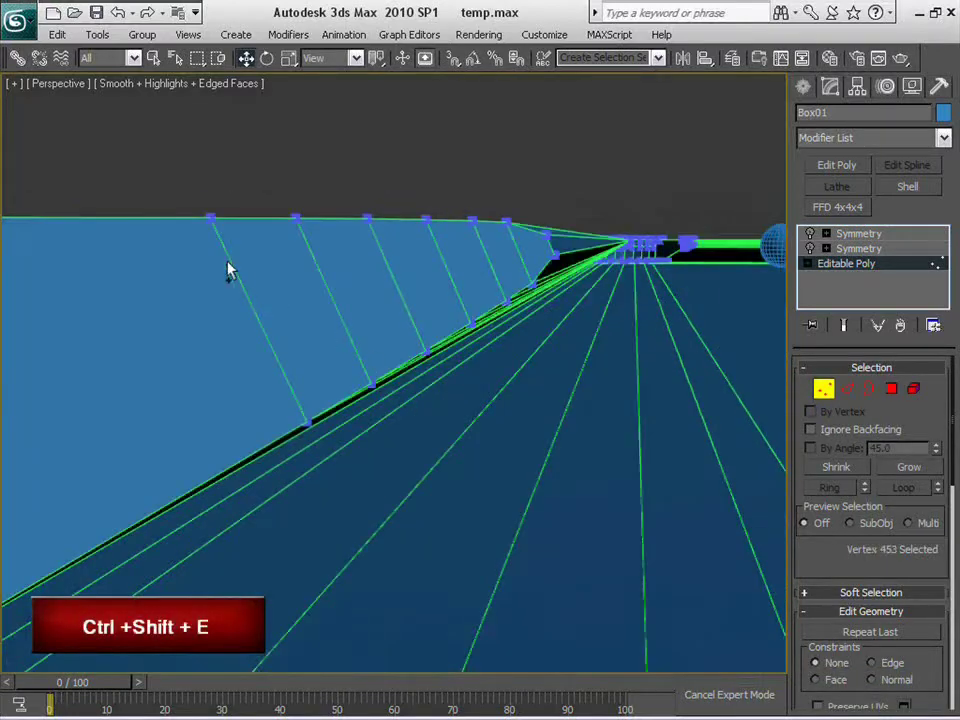
left_click(210, 217, "ctrl")
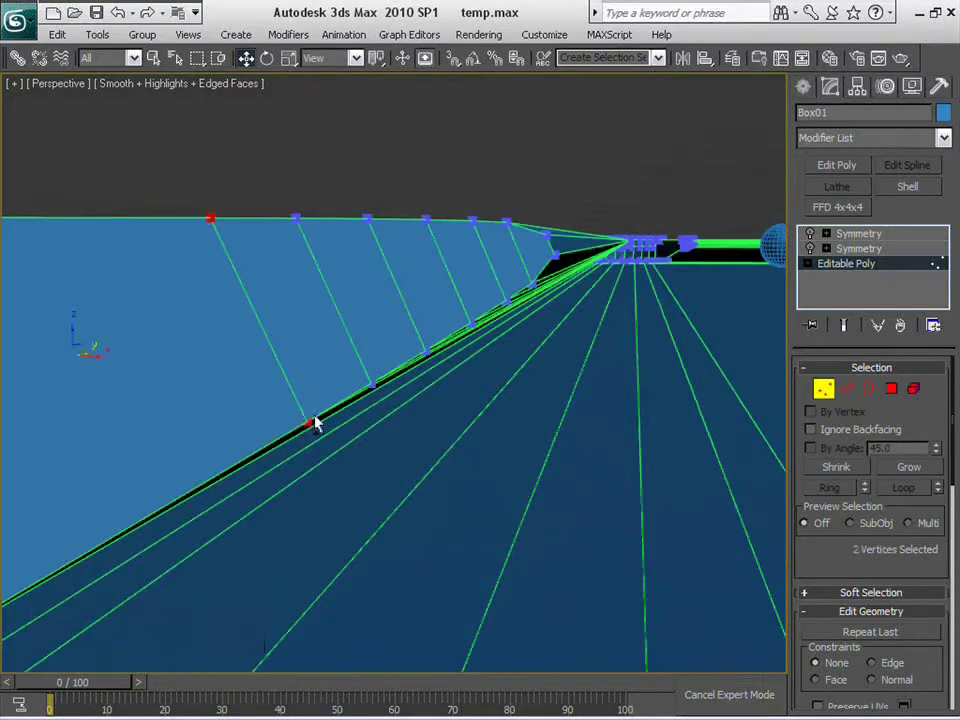
key("ctrl+shift+e")
Connect the upper and lower vertices where the corner pocket's wall meets its first cushion jaw with a vertical edge
middle_click_drag(227, 388, 411, 251, "alt")
scroll(413, 244, "up", 4)
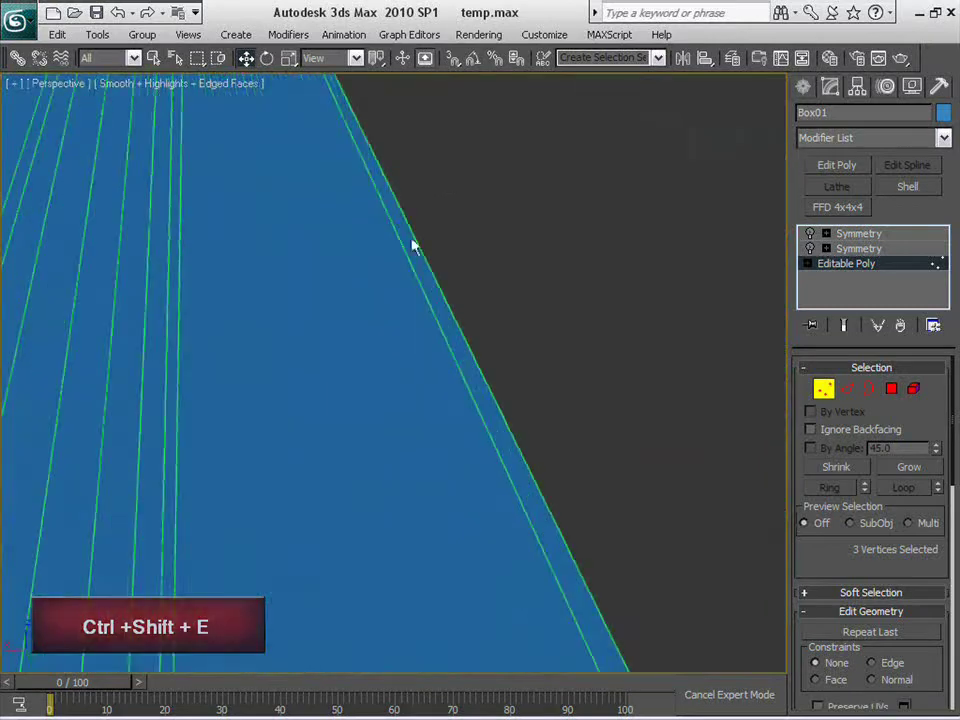
middle_click_drag(320, 540, 426, 292)
scroll(382, 240, "up", 2)
scroll(426, 292, "down", 2)
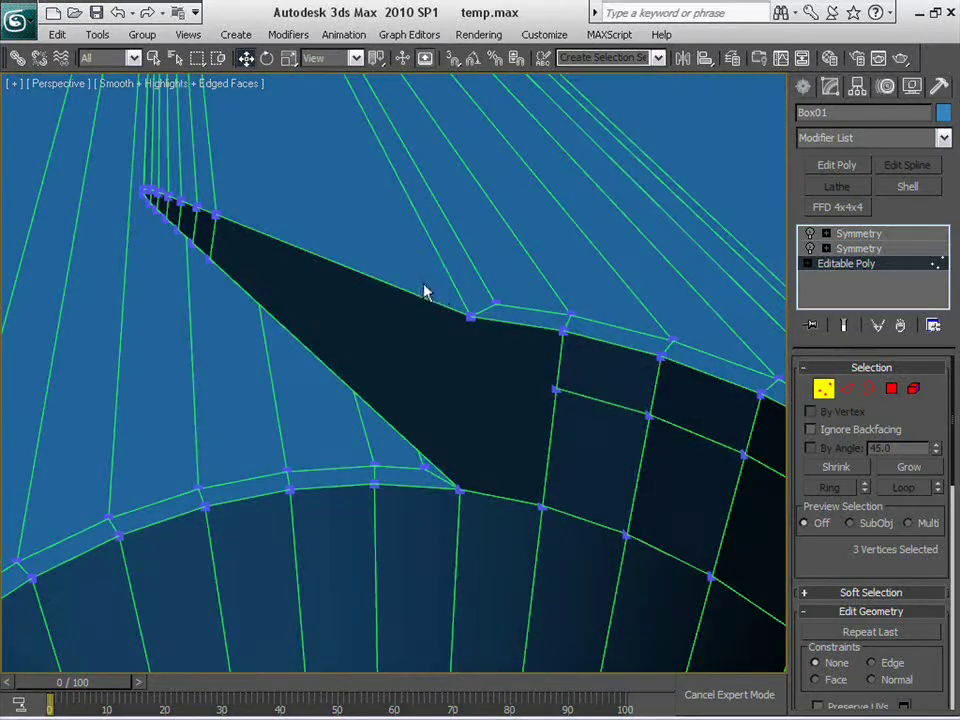
key("1")
left_click(470, 317)
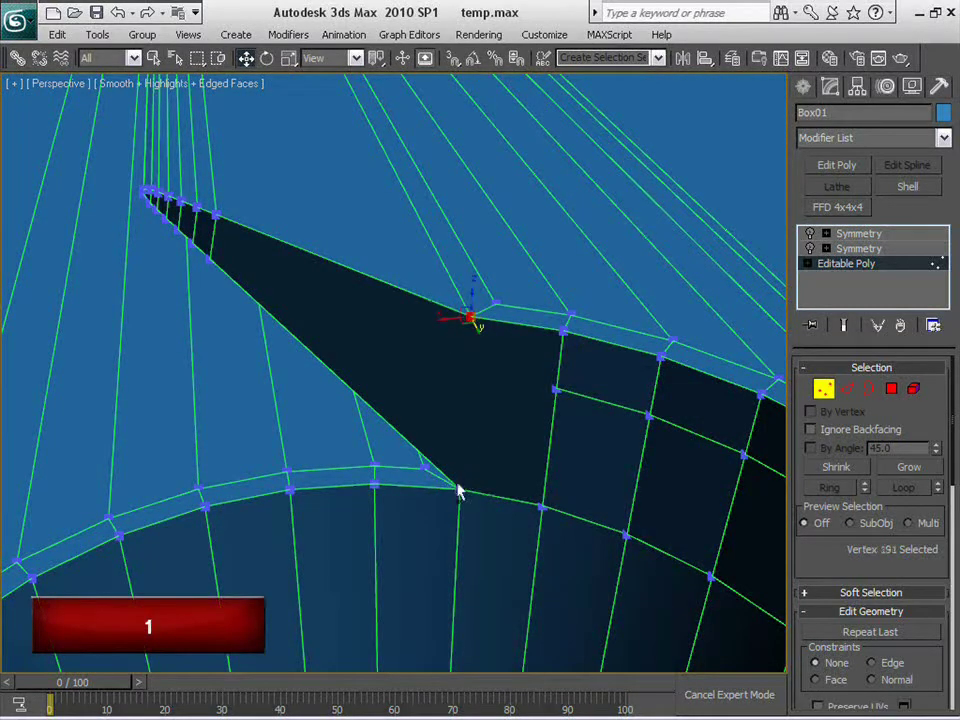
left_click(460, 489, "ctrl")
key("ctrl+shift+e")
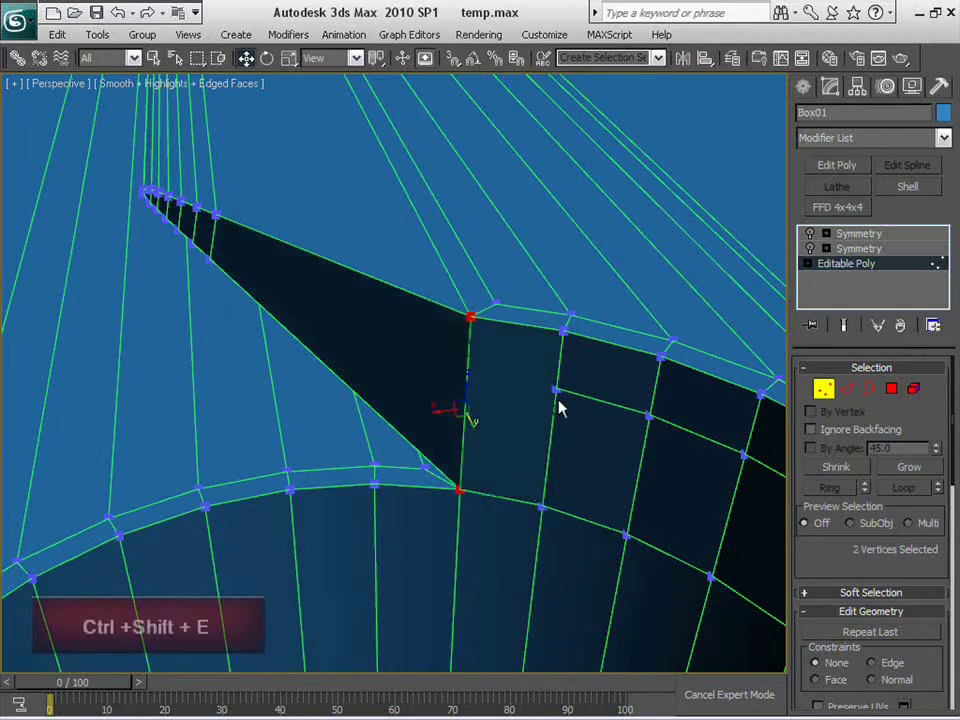
Insert a vertex on the corner pocket's new vertical edge and connect it to the end of the wall's horizontal edge loop
key("2")
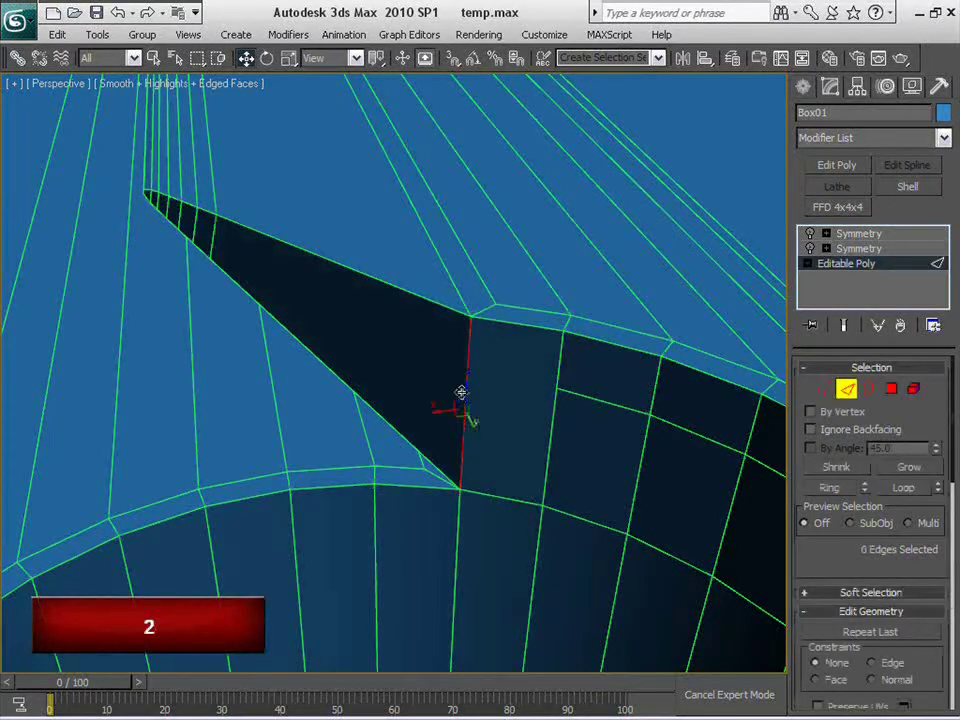
right_click(461, 392)
left_click(464, 409)
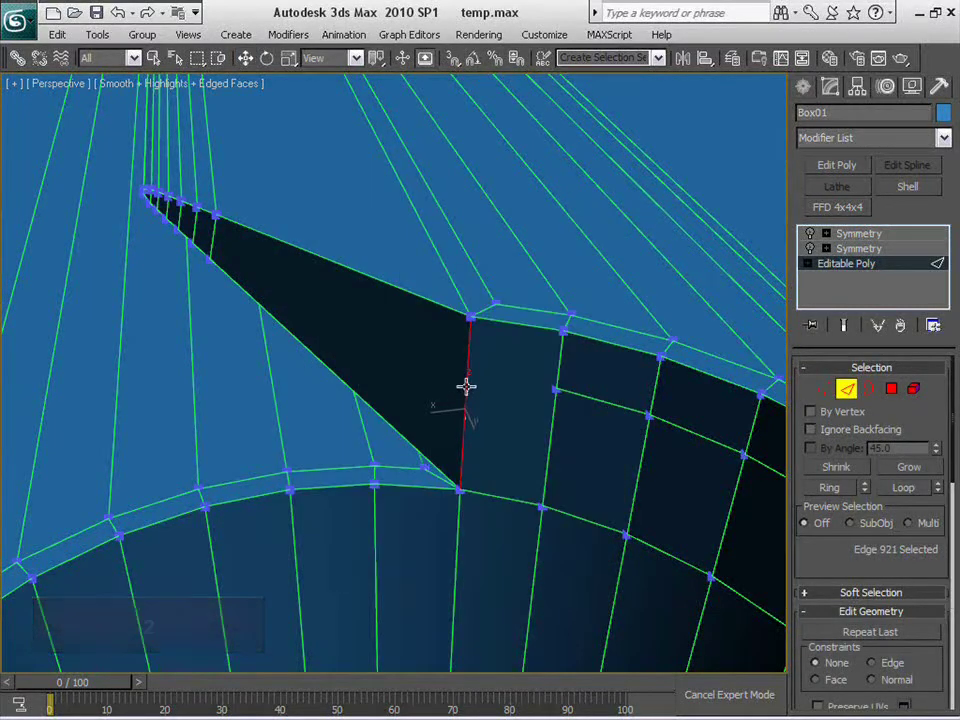
key("1")
left_click(556, 393)
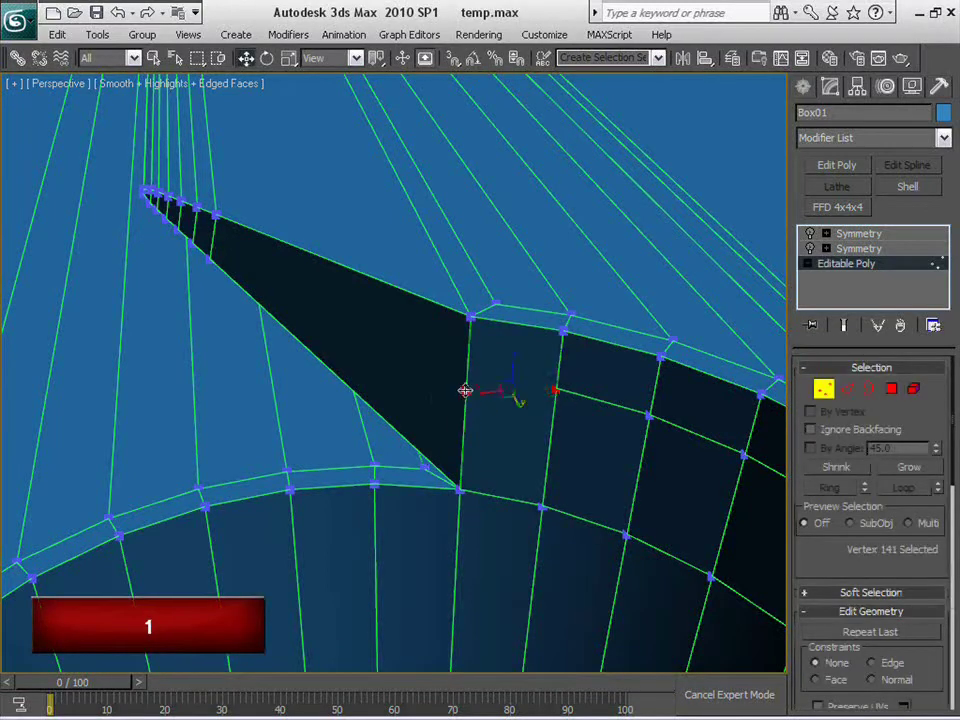
key("ctrl+shift+e")
Connect the inserted vertex to the nearest upper and lower vertices of the corner pocket's first jaw tip
middle_click_drag(543, 428, 593, 438)
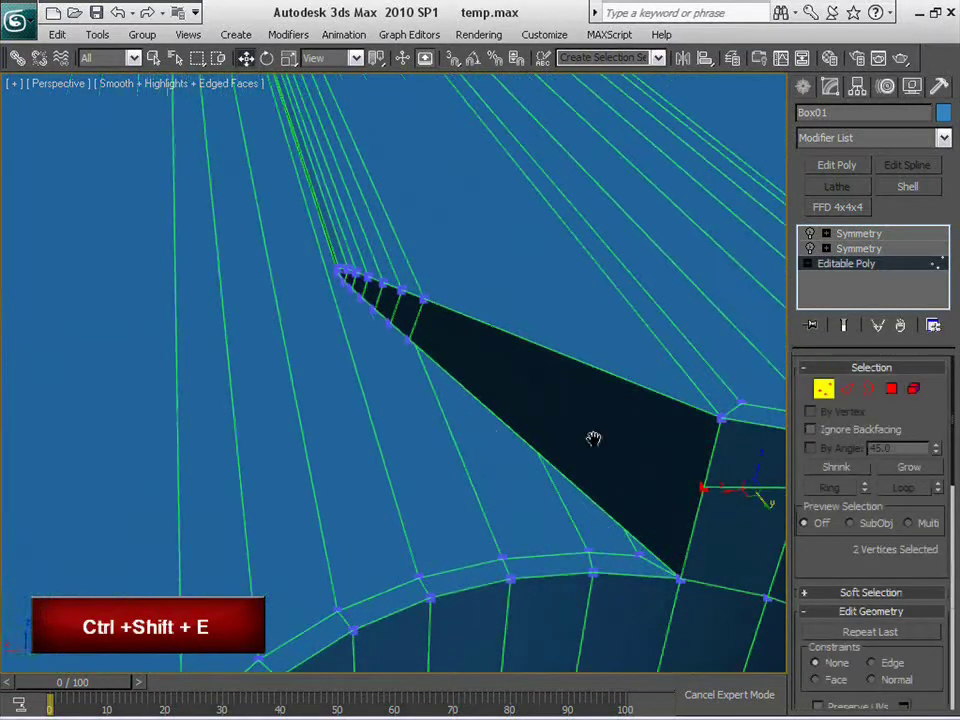
left_click(421, 300)
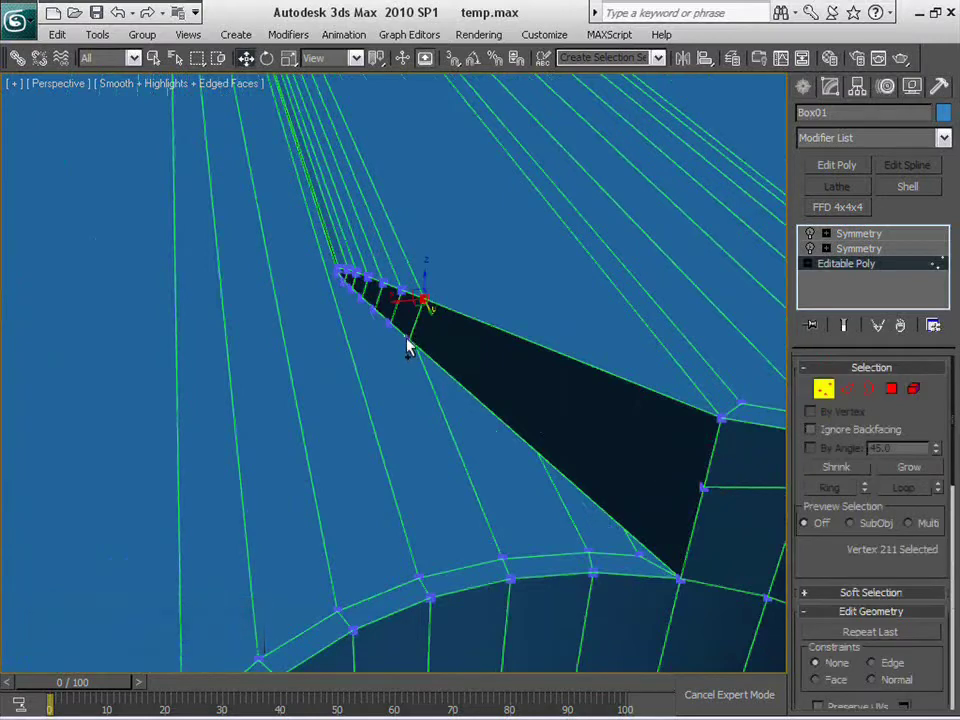
left_click(406, 338, "ctrl")
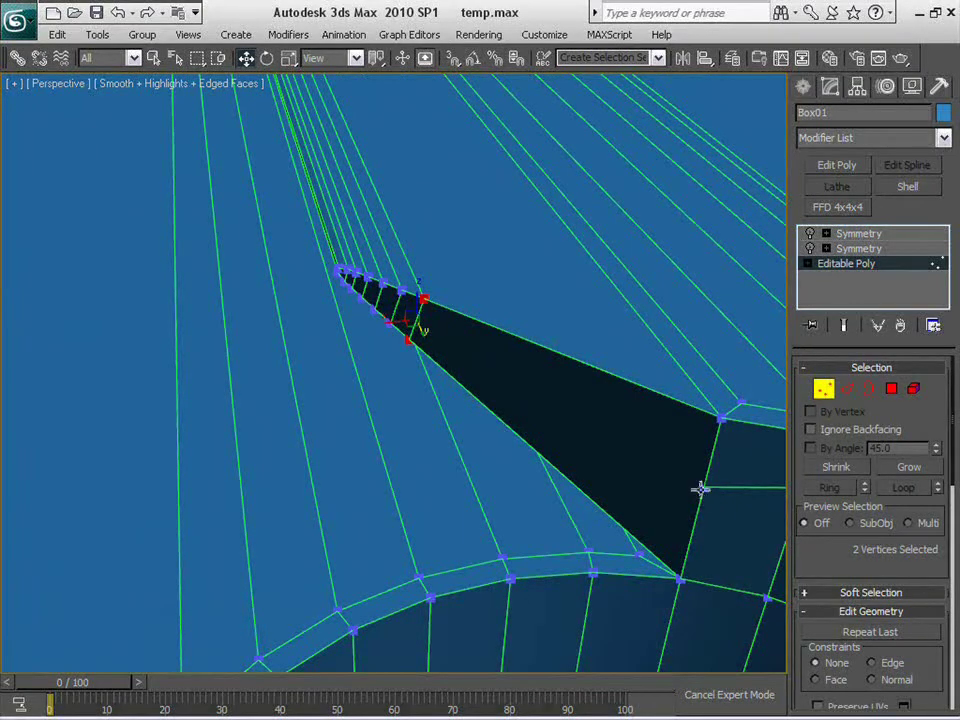
key("ctrl+shift+e")
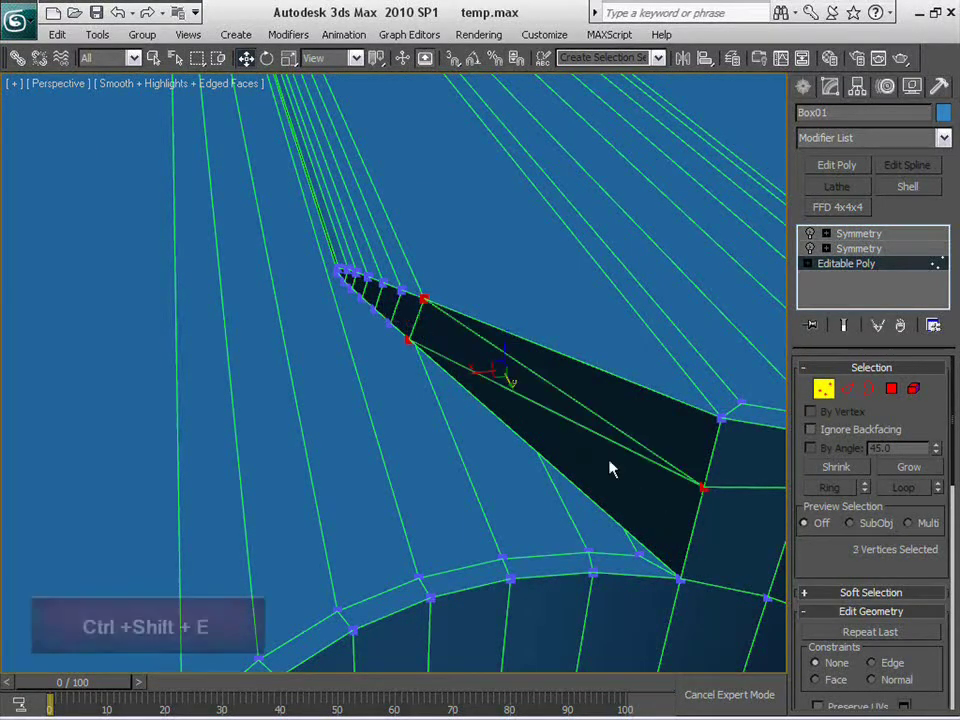
Connect the upper and lower vertices where the corner pocket's wall meets the opposite cushion jaw with a vertical edge
scroll(608, 463, "down", 8)
middle_click_drag(449, 494, 572, 507, "alt")
scroll(510, 572, "up", 8)
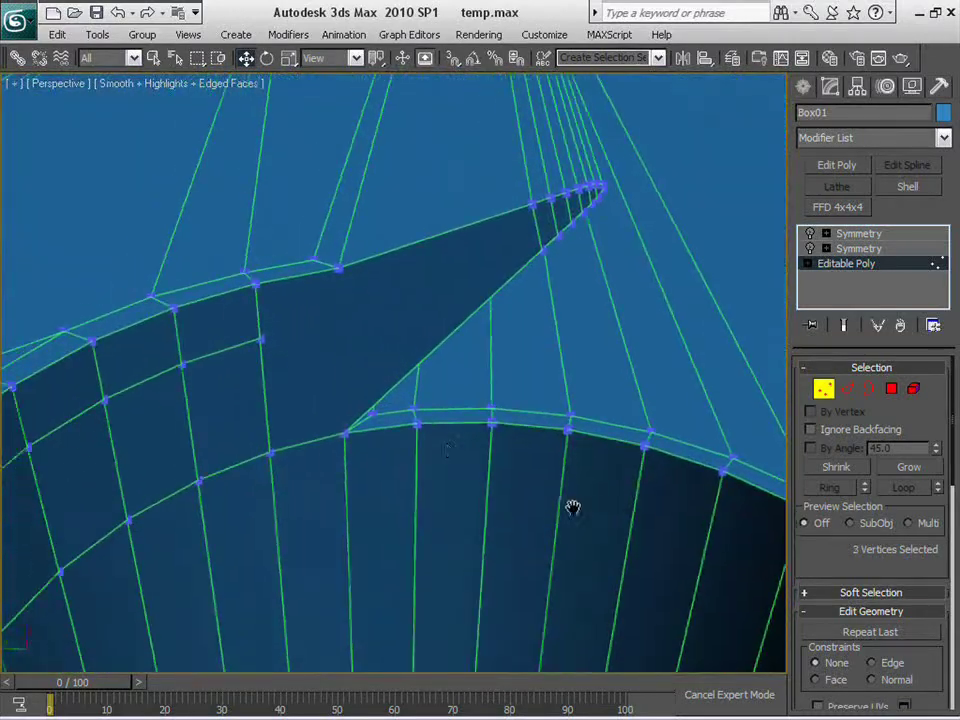
key("1")
left_click(344, 432)
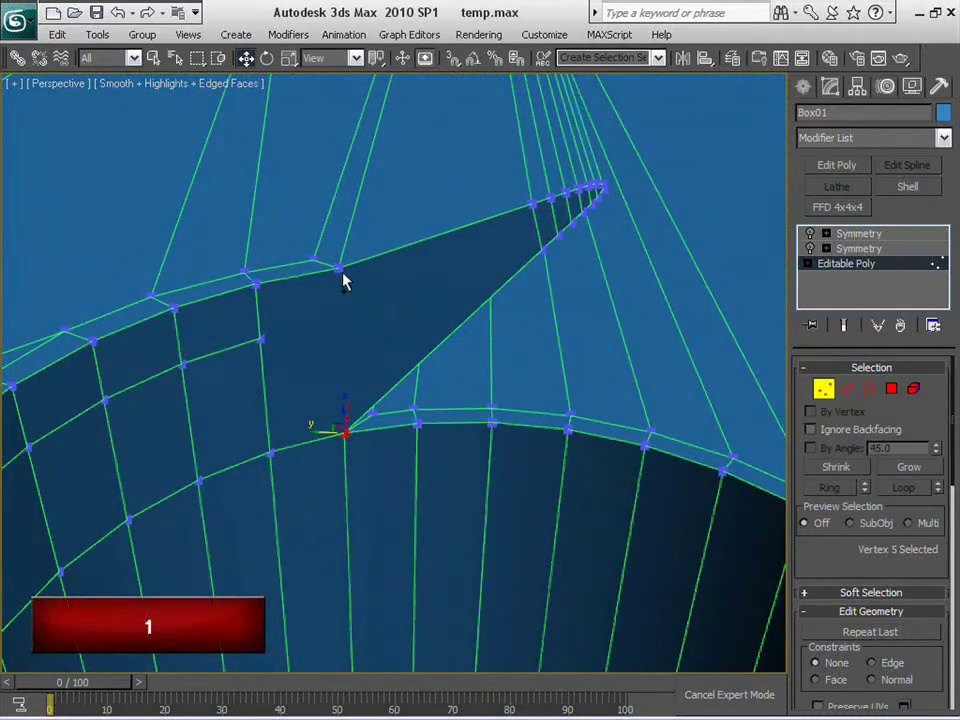
key("ctrl+shift+e")
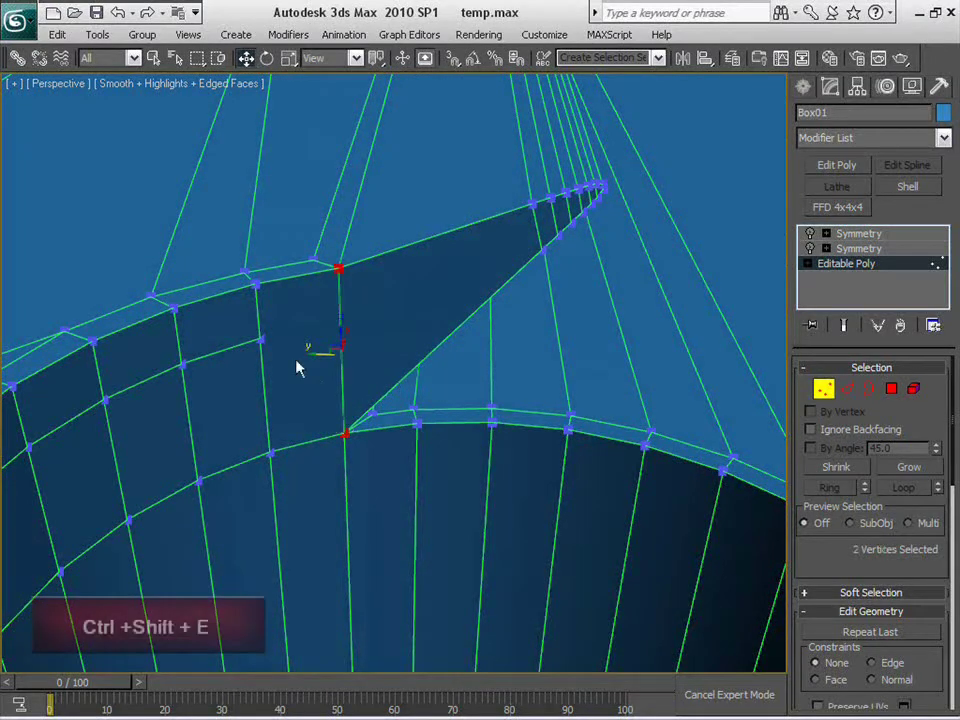
Insert a vertex on the opposite jaw's vertical edge and connect it to the end of the corner pocket wall's horizontal loop
key("2")
left_click(348, 332)
left_click(340, 332)
right_click(338, 331)
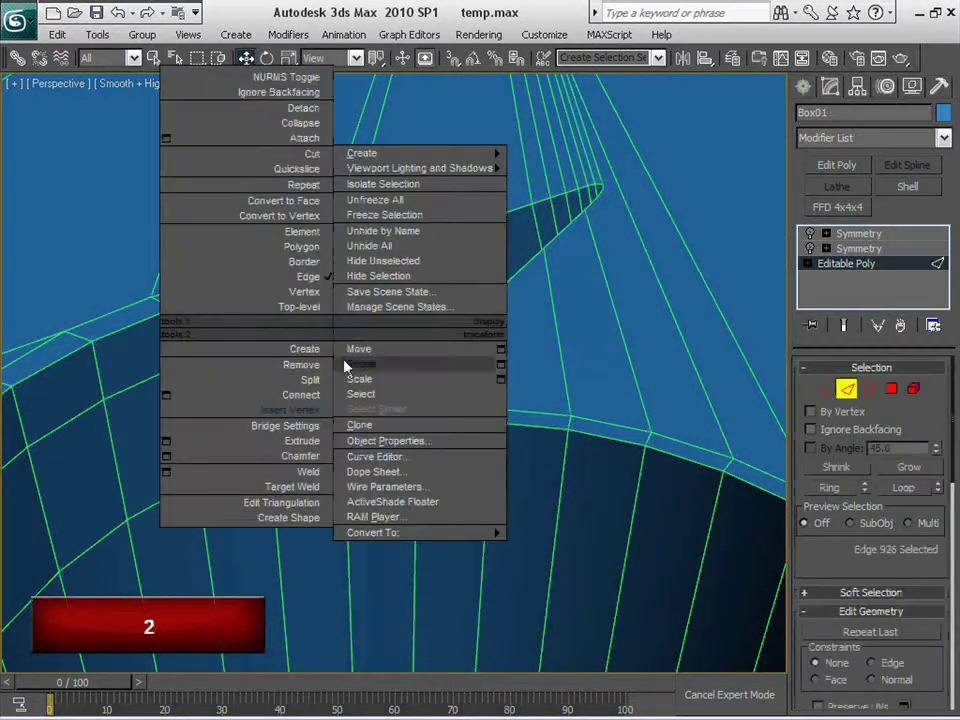
left_click(315, 408)
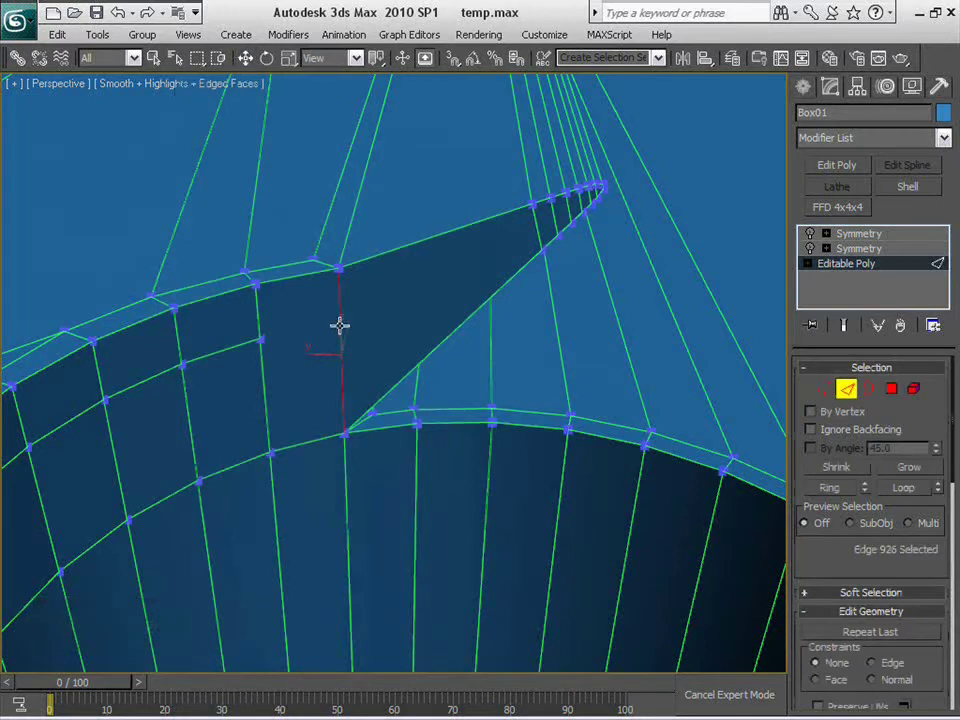
key("1")
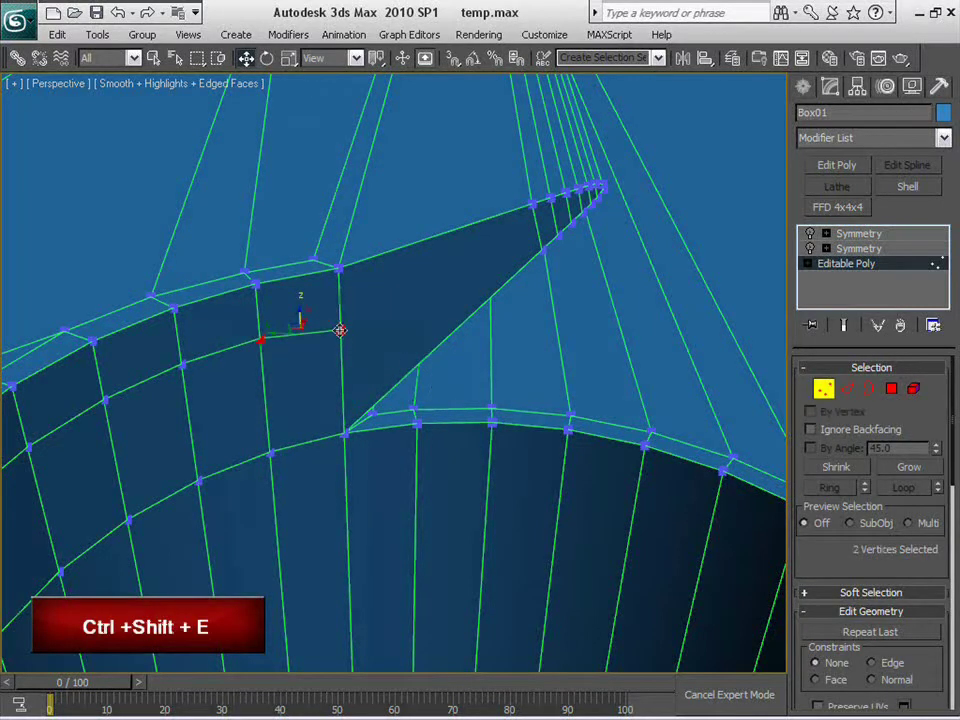
Connect the opposite jaw's inserted vertex to the nearest upper and lower vertices of its rounded tip
left_click(531, 205, "ctrl")
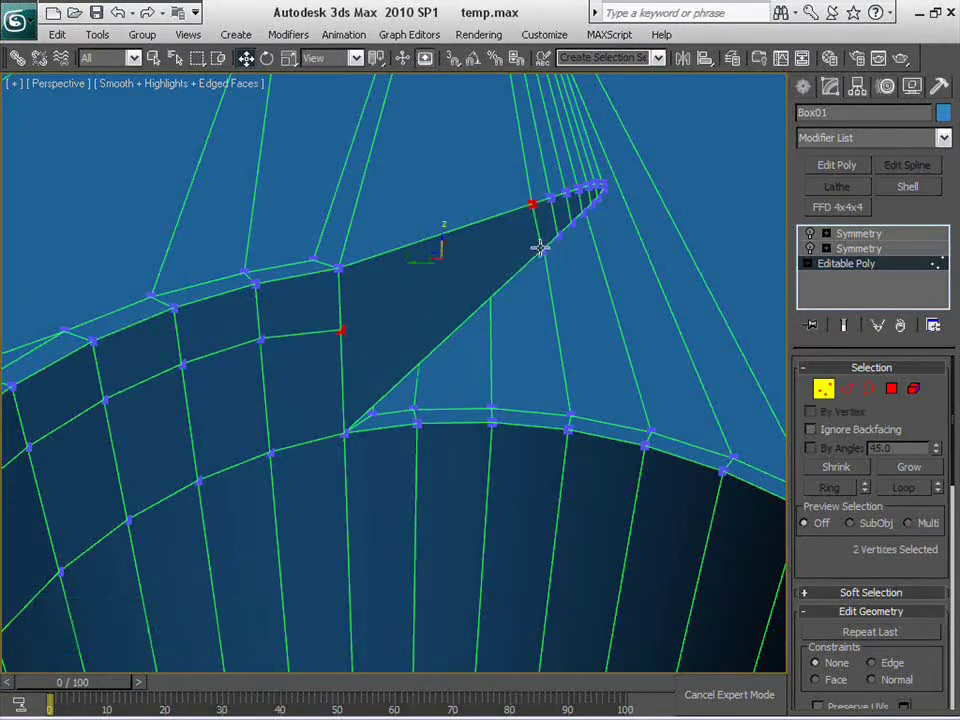
key("ctrl+shift+e")
scroll(422, 319, "down", 7)
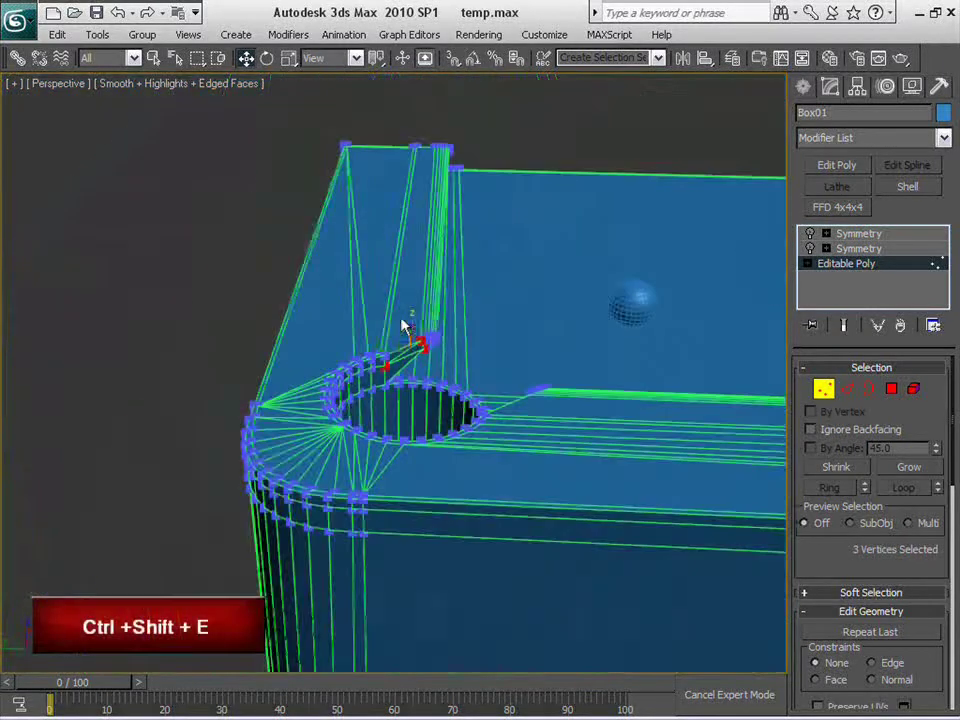
Select the two upper polygon rows around the side pocket's wall as loops, leaving out the polygons of the lower wall
middle_click_drag(302, 238, 540, 371, "alt")
scroll(540, 371, "up", 3)
mouse_move(445, 375)
middle_mouse_down()
mouse_move(459, 375)
mouse_move(437, 388)
middle_mouse_up()
scroll(437, 388, "up", 4)
scroll(437, 390, "down", 5)
middle_click_drag(250, 342, 222, 343, "alt")
middle_click_drag(265, 345, 473, 360)
key("4")
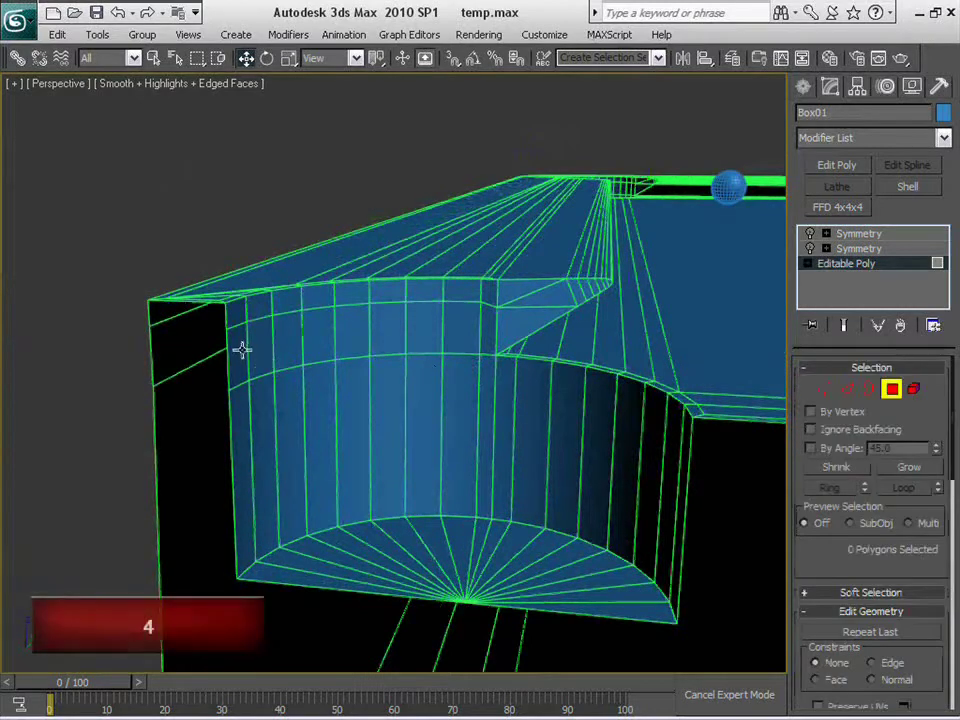
left_click(236, 332)
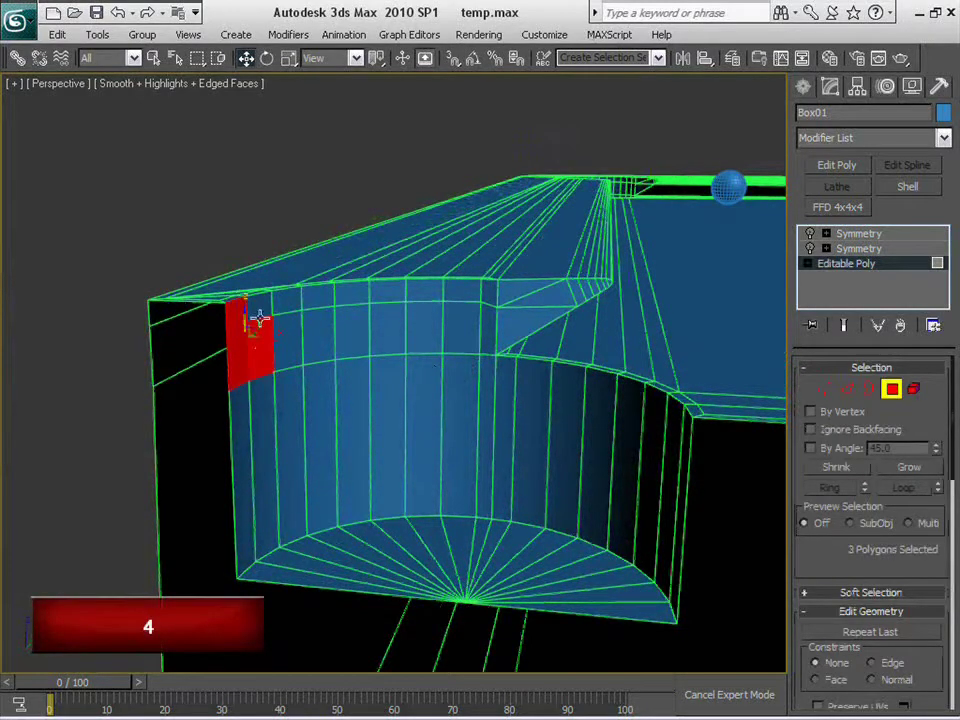
key("alt+l")
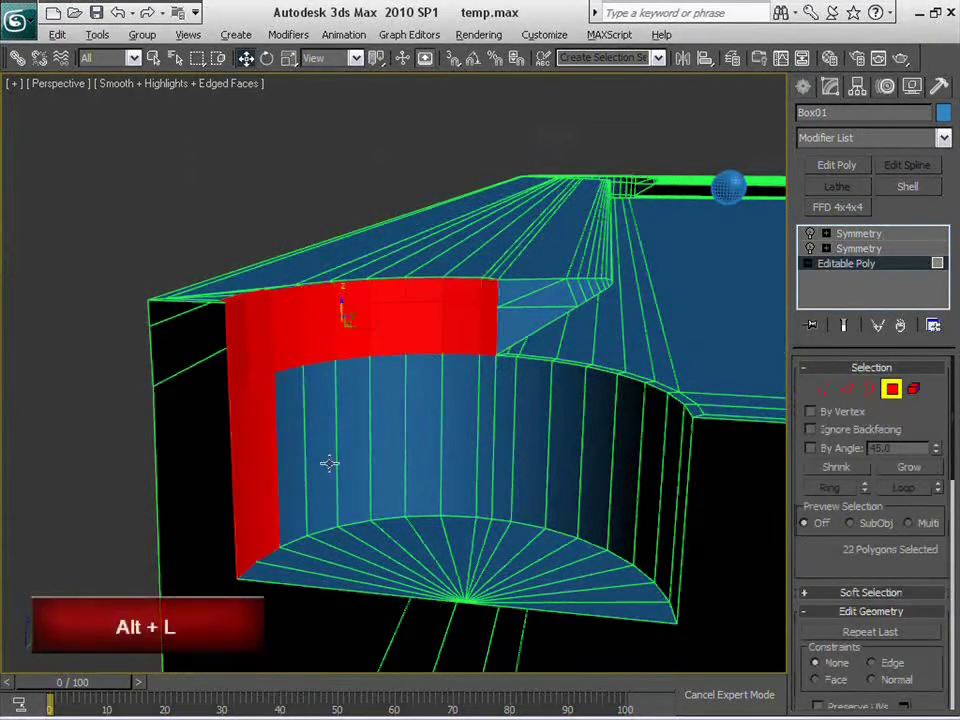
left_click_drag(339, 452, 208, 522, "alt")
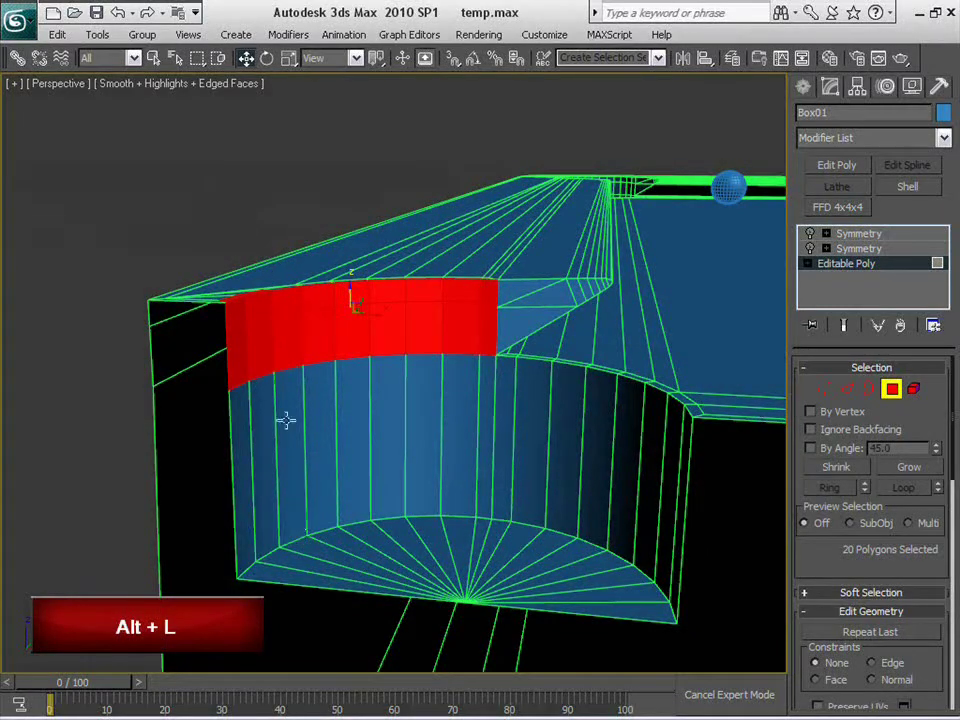
middle_click_drag(364, 304, 233, 325, "alt")
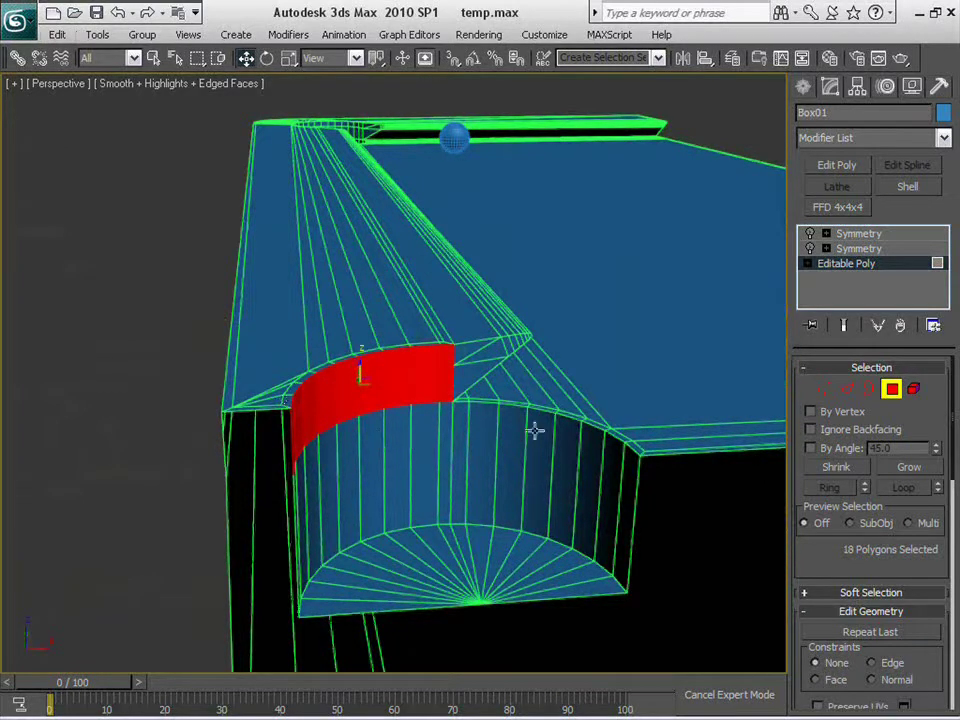
Assign smoothing group 1 to the selected side pocket wall band and inspect its shading without edged faces
left_click_drag(845, 560, 837, 165)
scroll(810, 377, "down", 5)
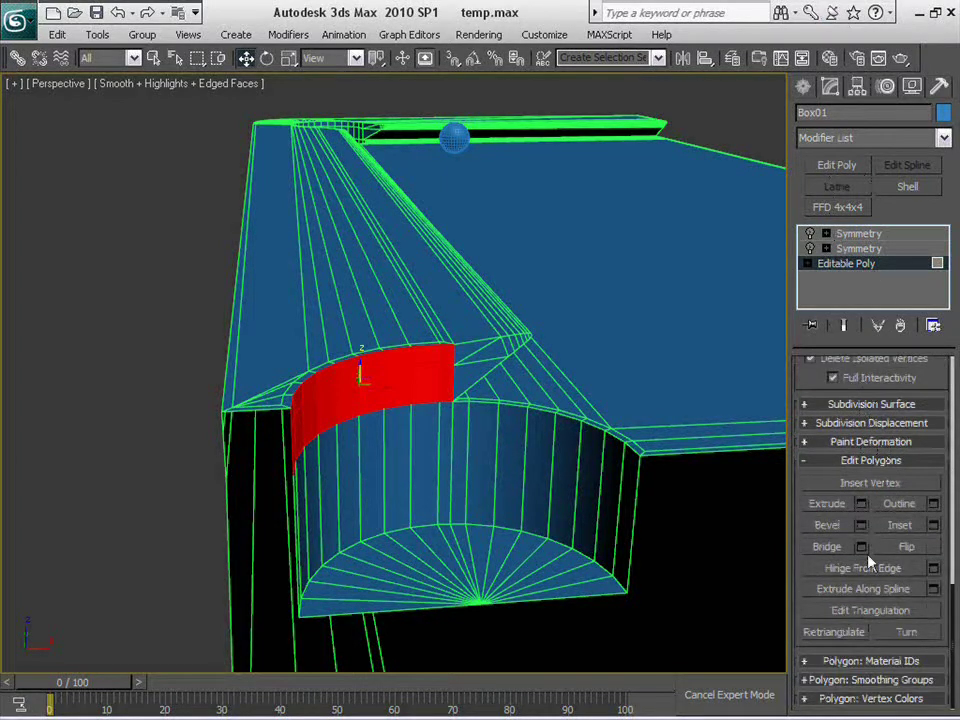
left_click(850, 680)
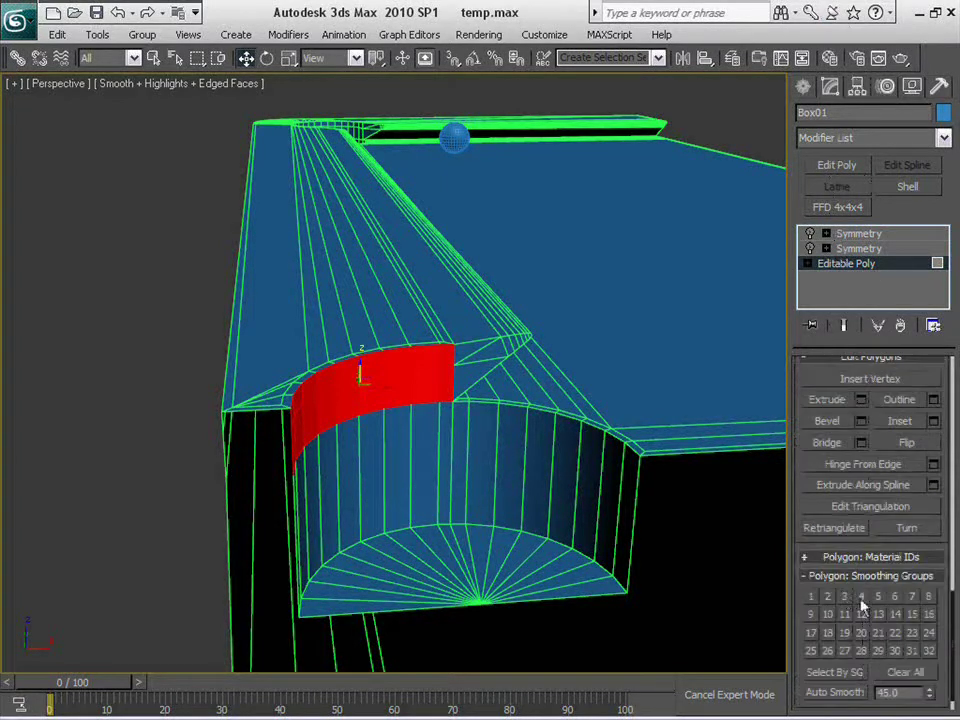
left_click(811, 598)
key("F4")
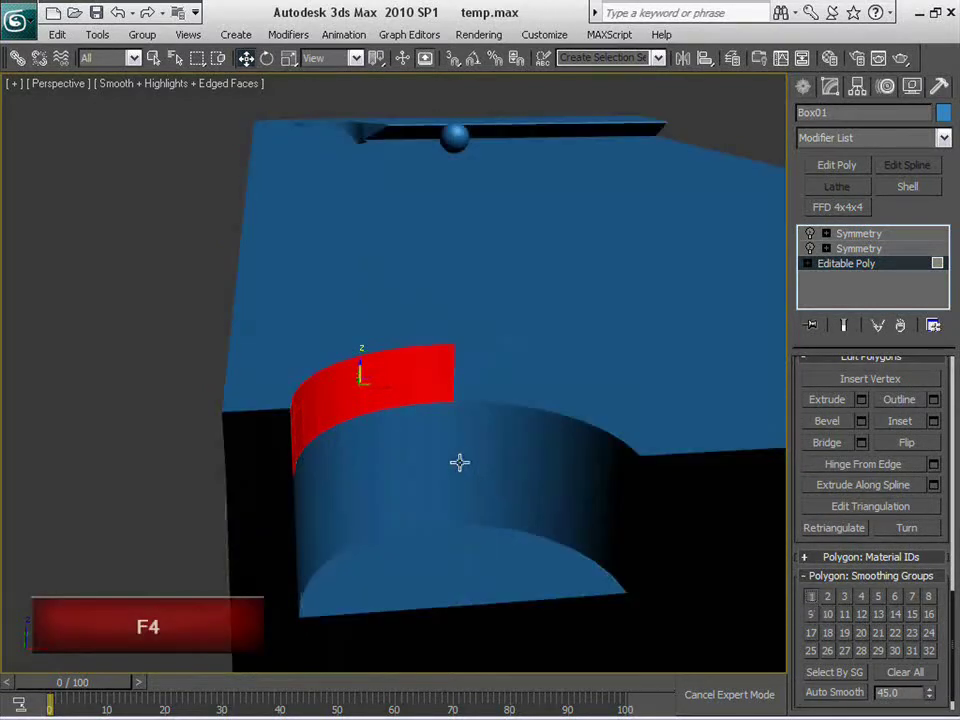
left_click(139, 439)
middle_click_drag(171, 452, 155, 440, "alt")
scroll(264, 486, "down", 4)
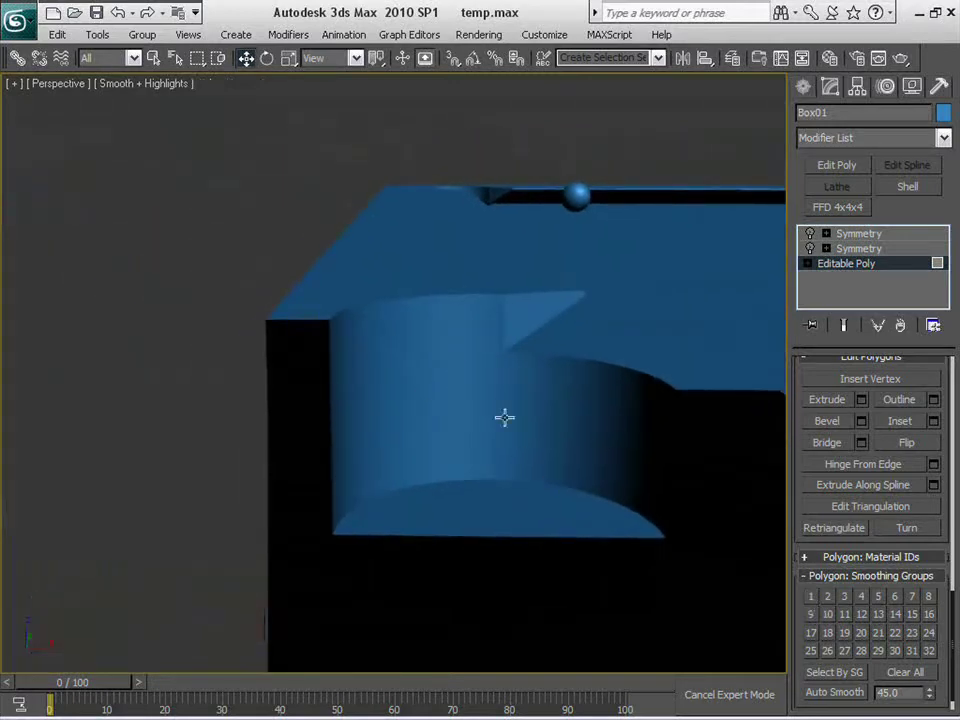
Select the lower-row polygon next to the jaw in the corner pocket's upper wall band, showing edged faces to pick it
scroll(549, 466, "down", 5)
middle_click_drag(600, 443, 422, 521, "alt")
scroll(390, 490, "up", 4)
scroll(422, 521, "up", 3)
scroll(495, 437, "up", 6)
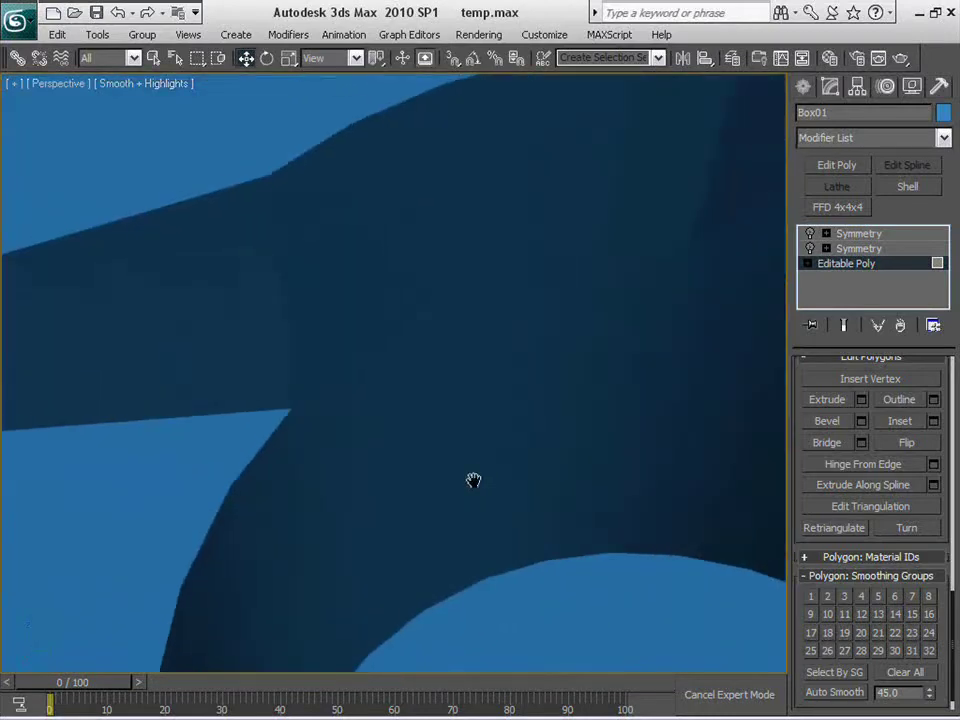
key("4")
key("F4")
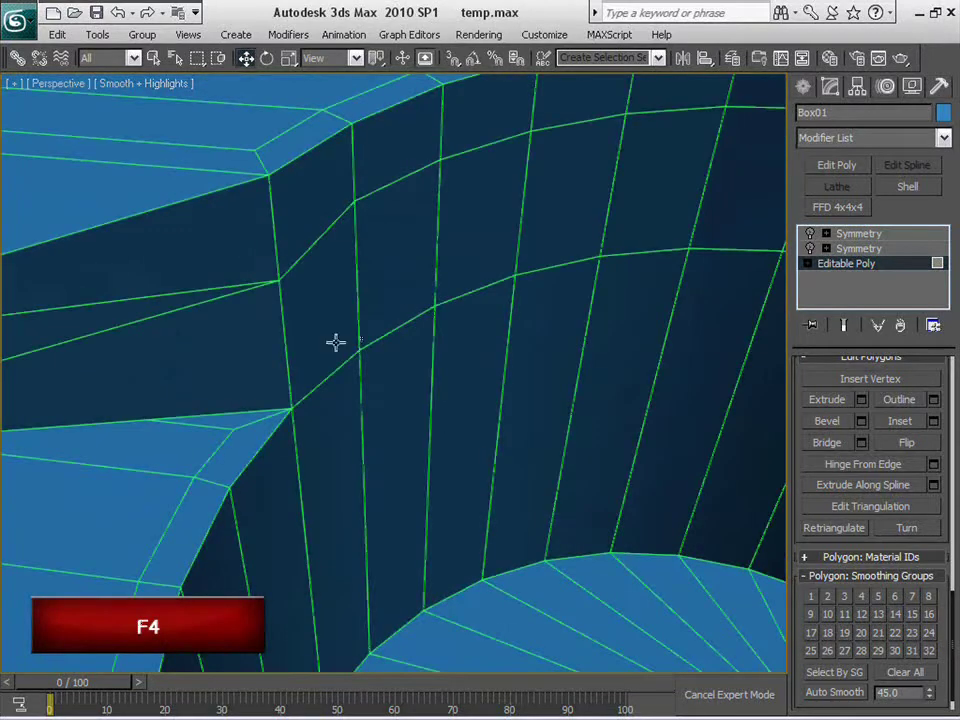
left_click(322, 335)
scroll(485, 399, "down", 3)
key("F4")
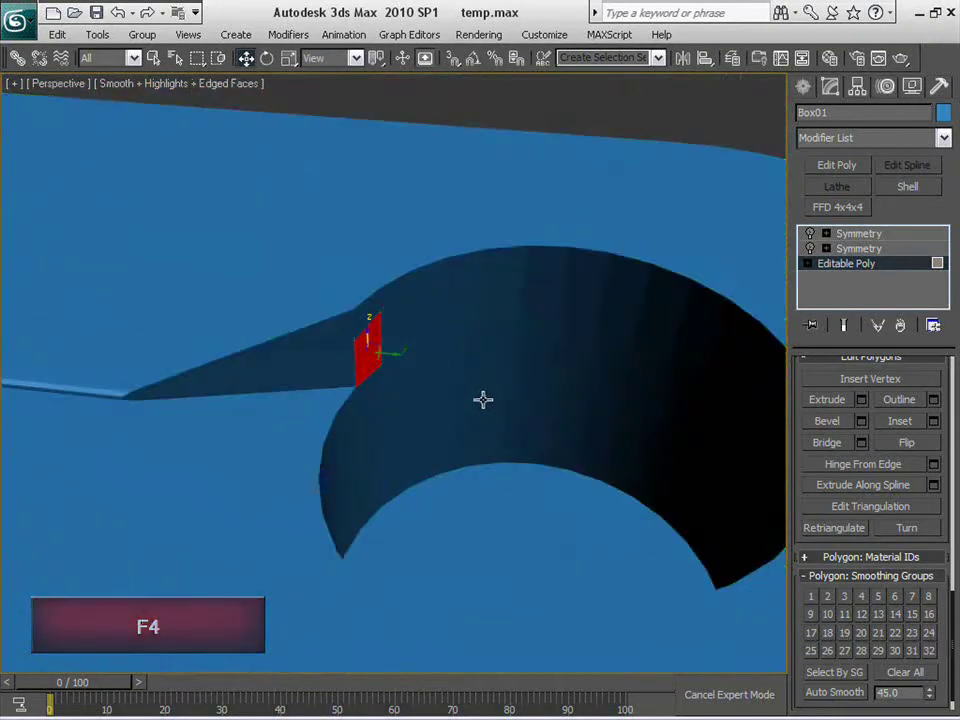
left_click_drag(377, 326, 418, 330)
key("alt+l")
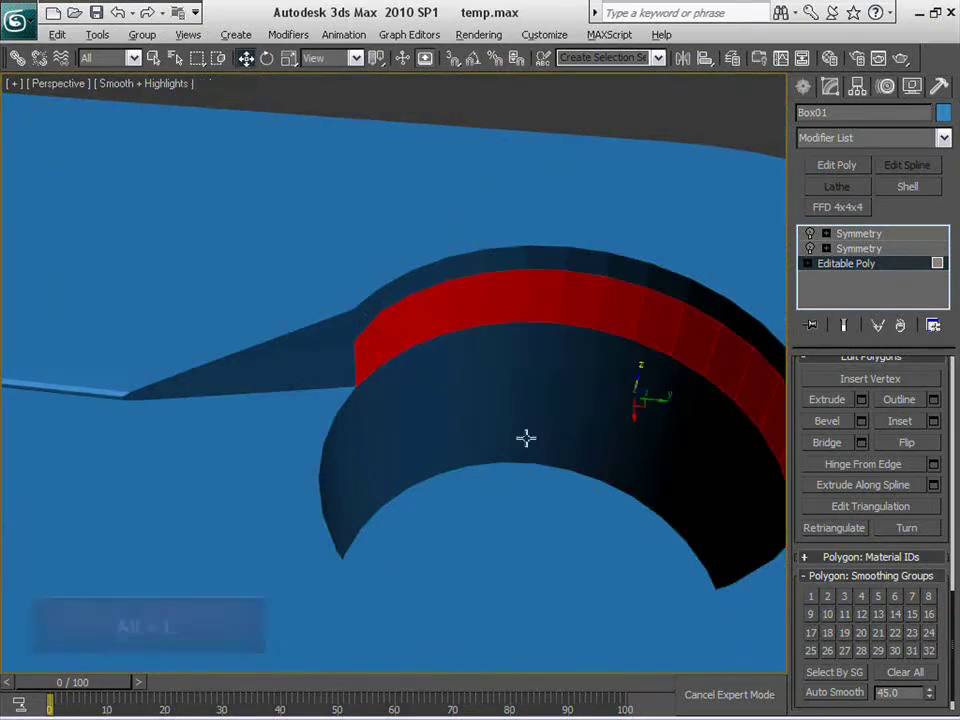
left_click(368, 336)
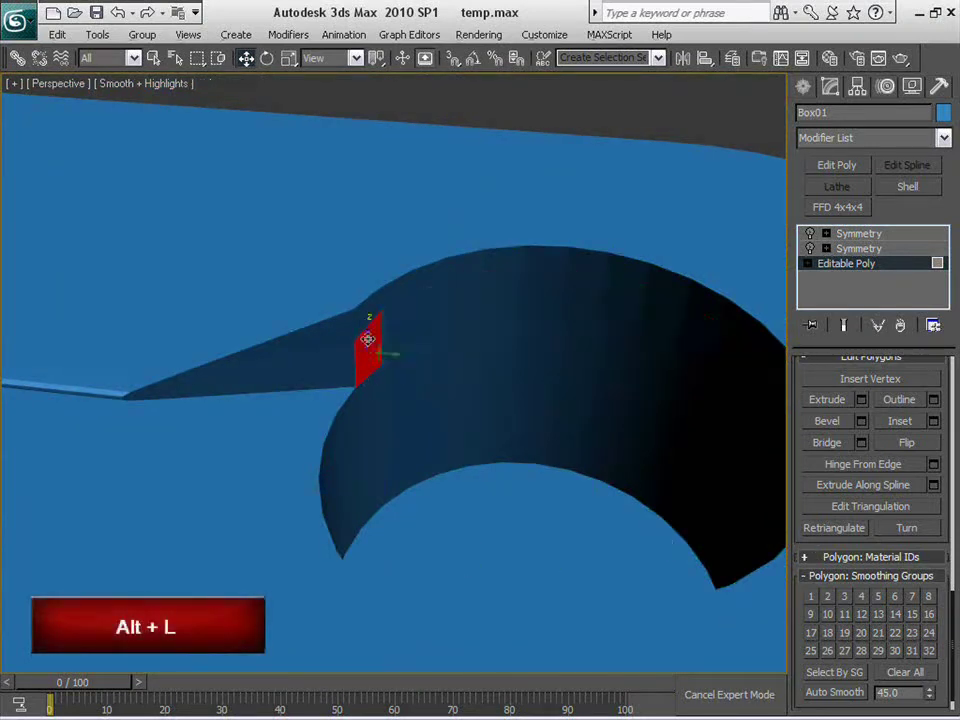
left_click(359, 358, "shift")
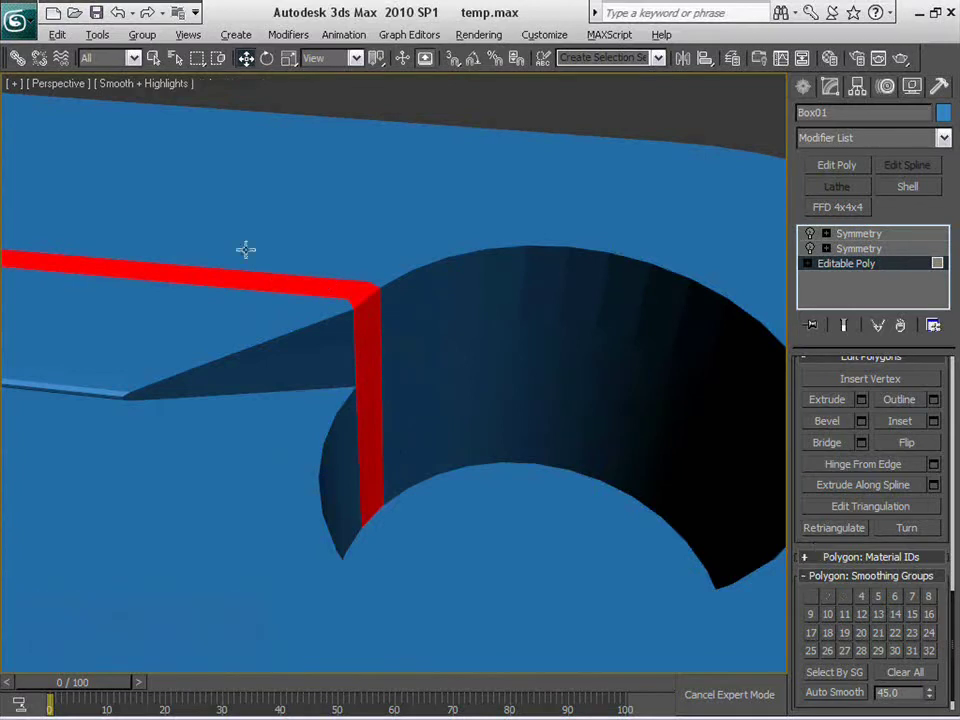
Select both upper polygon rows around the corner pocket's wall as loops and deselect the looped polygons outside that band
left_click(372, 332)
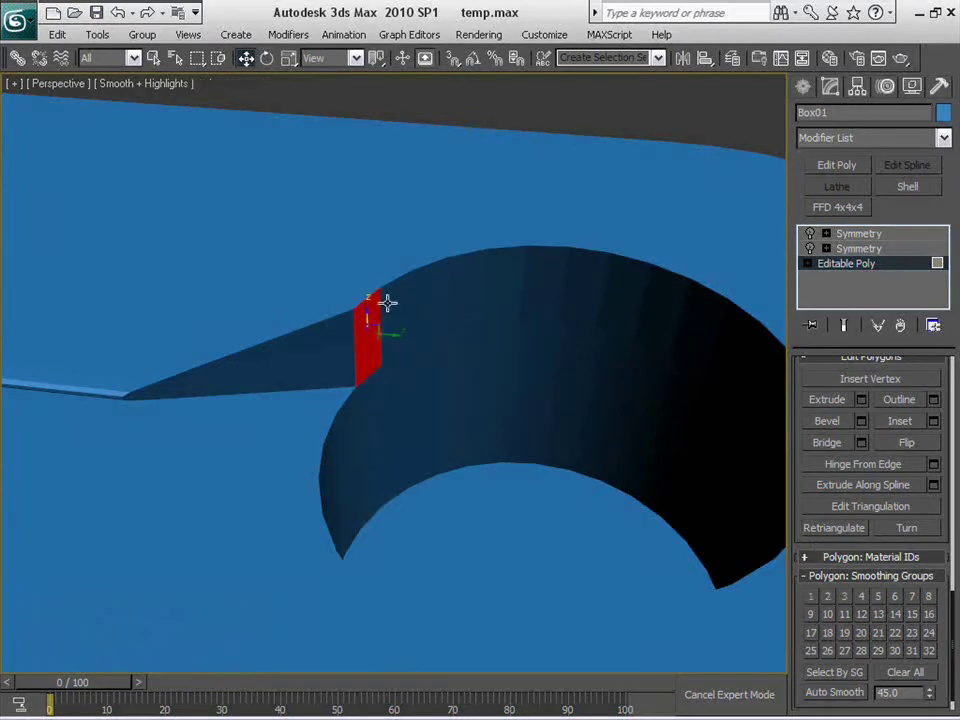
left_click(402, 306, "ctrl")
key("alt+l")
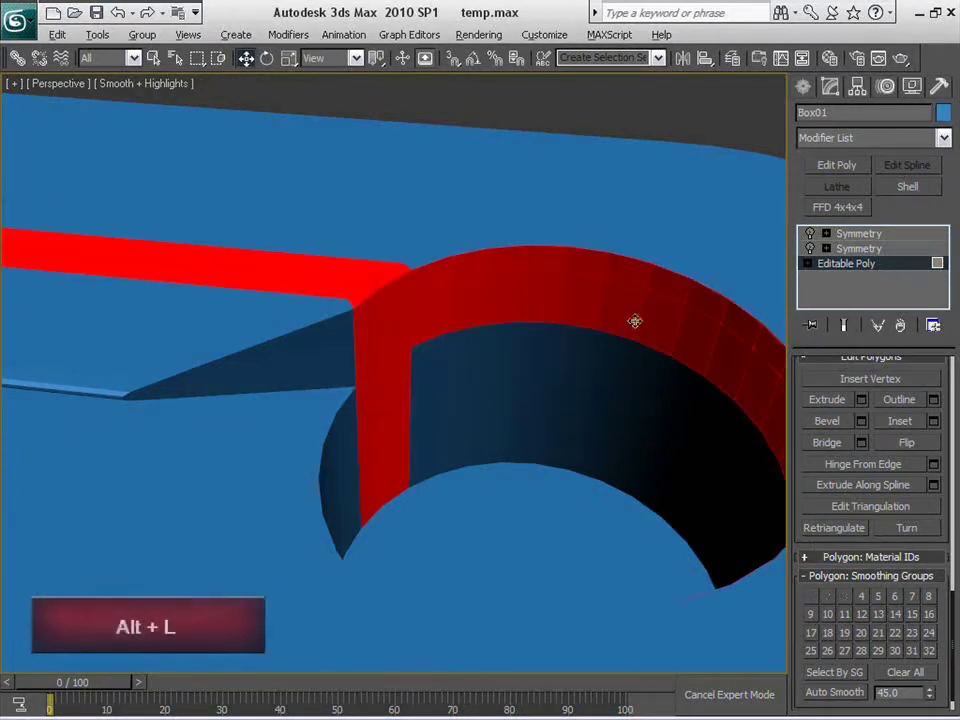
middle_click_drag(602, 405, 527, 518, "alt")
middle_click_drag(617, 632, 494, 501, "alt")
left_click_drag(248, 312, 231, 538, "alt")
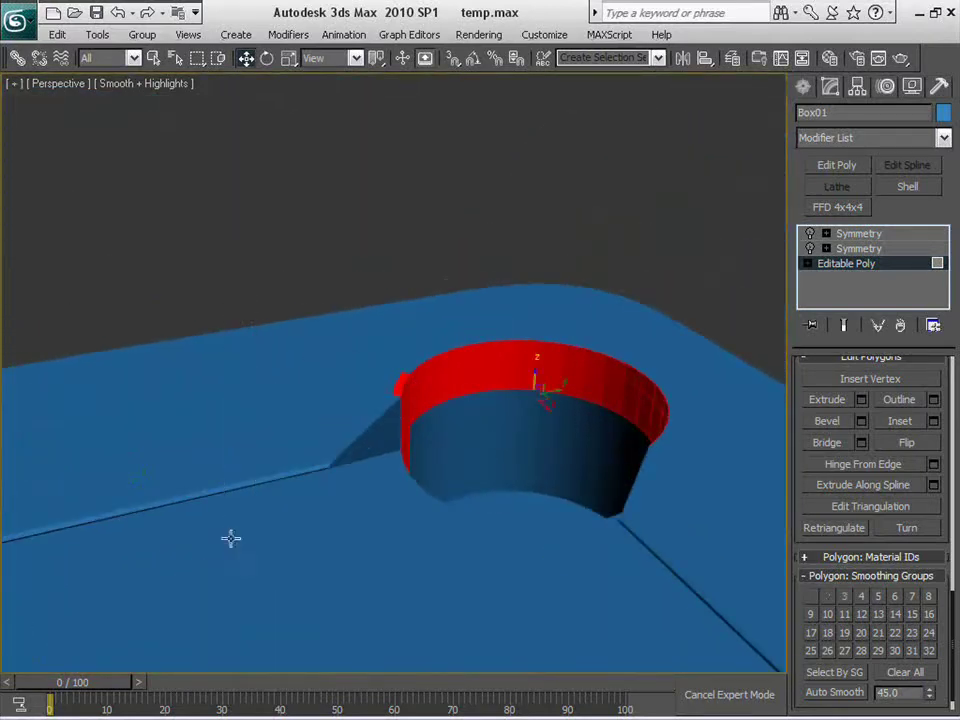
scroll(495, 467, "up", 2)
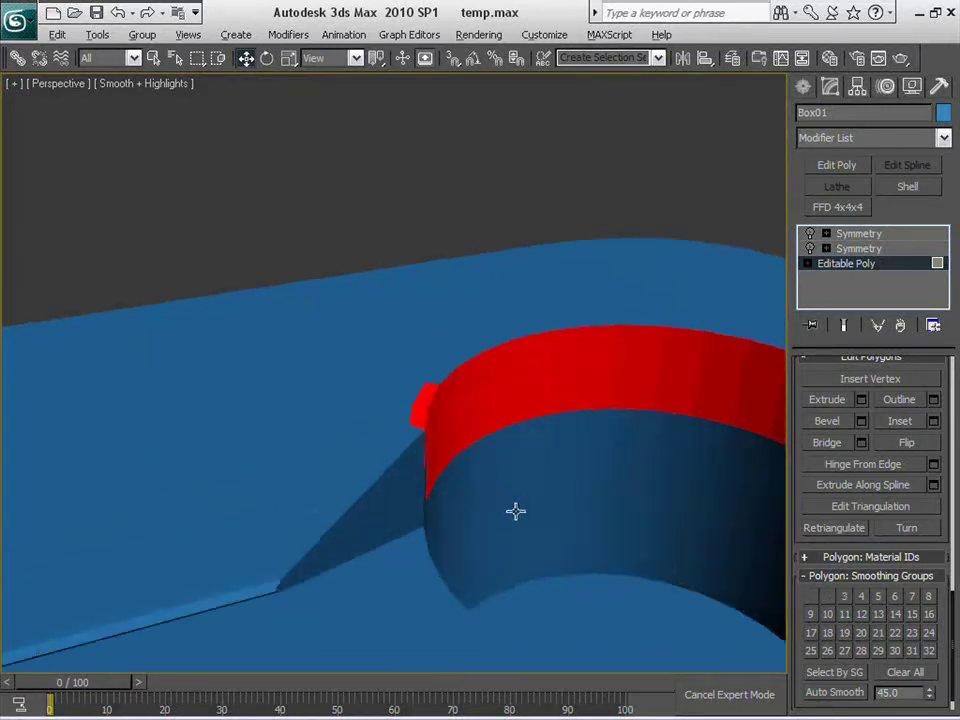
middle_click_drag(514, 510, 550, 505)
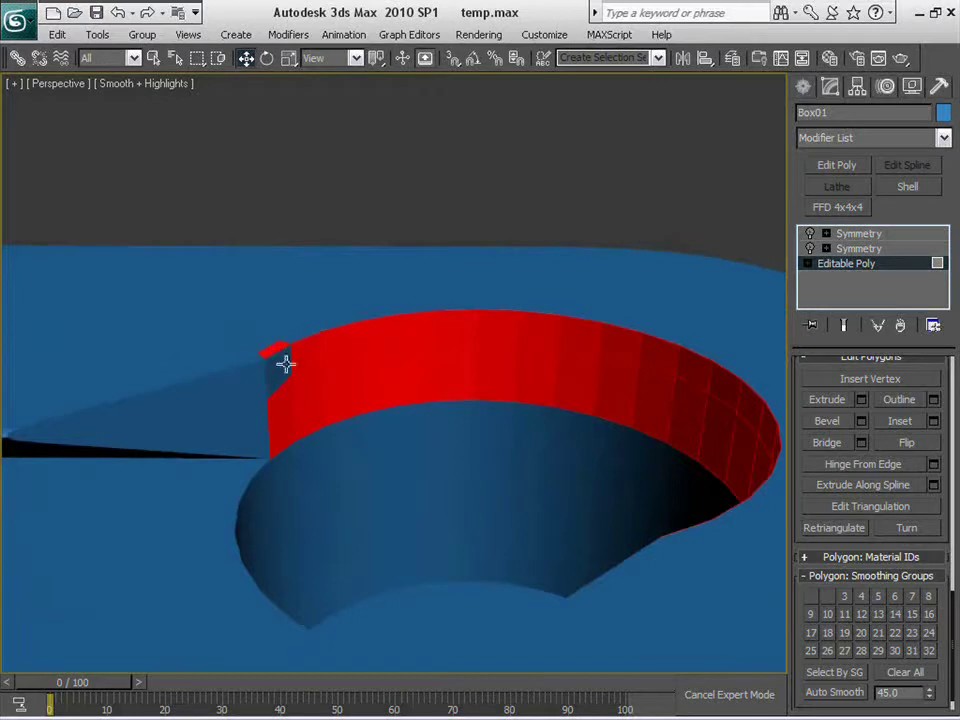
scroll(272, 385, "down", 12)
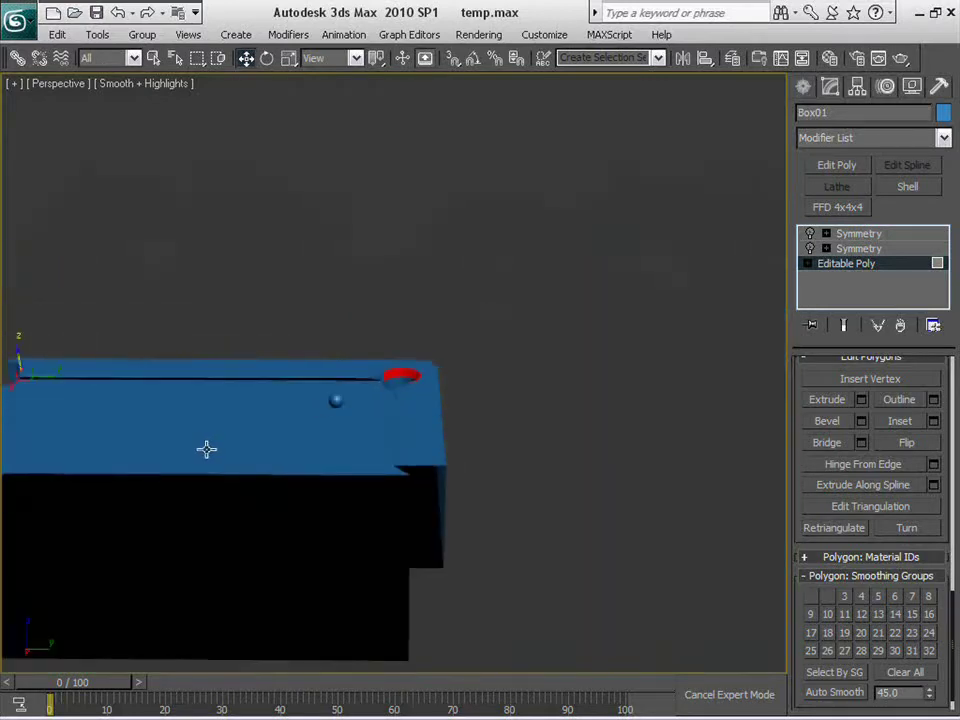
middle_click_drag(215, 470, 364, 535)
scroll(364, 535, "up", 2)
mouse_move(427, 414)
left_mouse_down()
mouse_move(307, 487)
mouse_move(312, 493)
left_mouse_up()
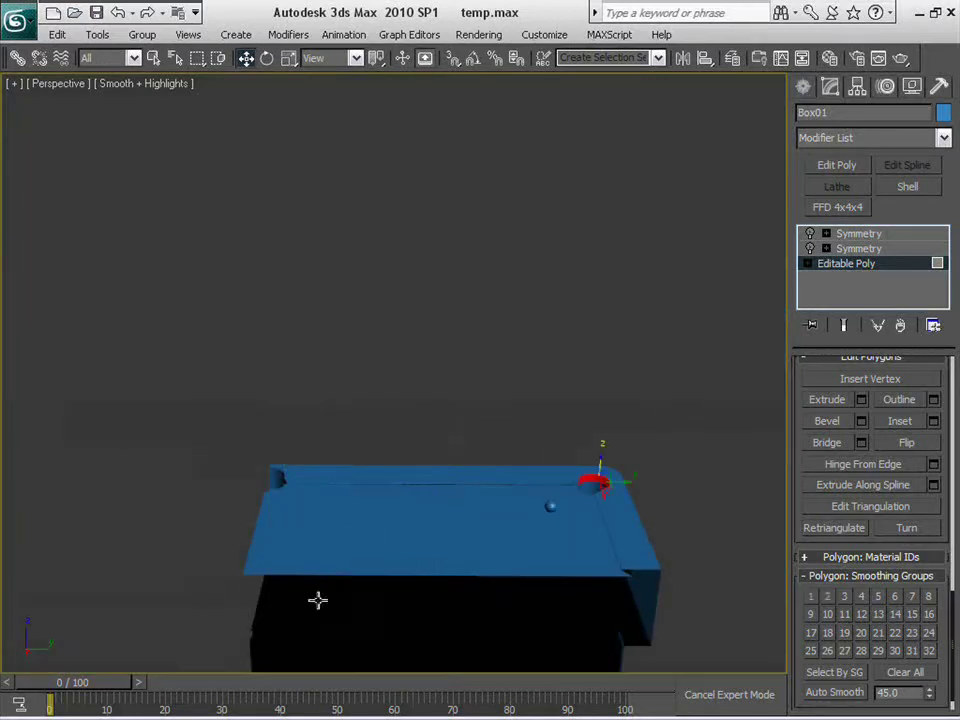
Assign a common smoothing group to the corner pocket's upper wall band so it shades smoothly
key("F3")
key("F3")
scroll(386, 557, "up", 5)
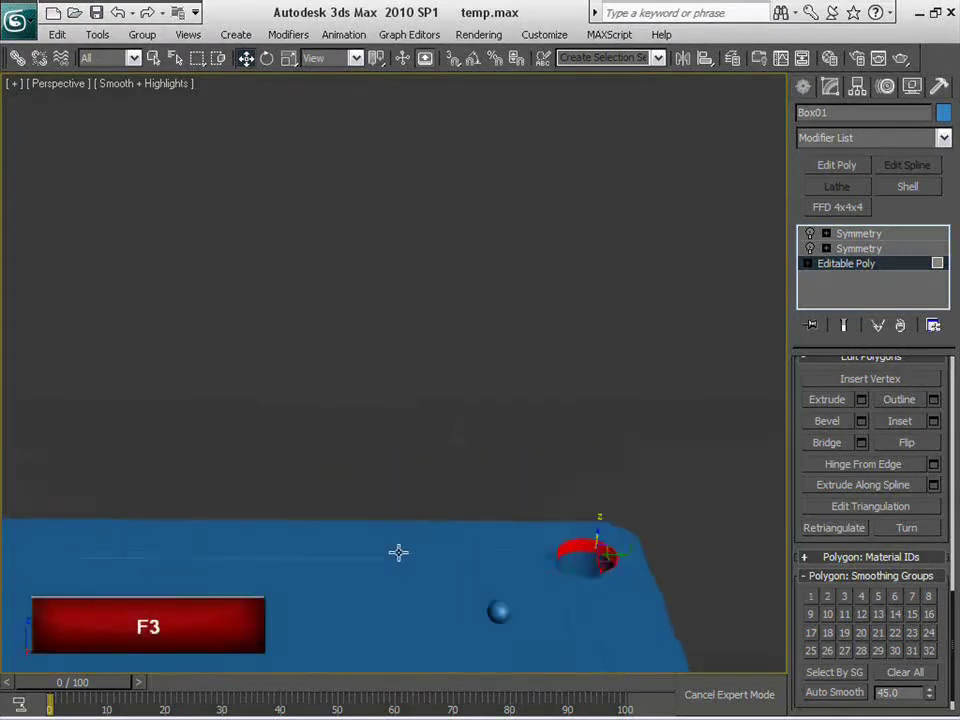
middle_click_drag(321, 392, 385, 311)
scroll(339, 341, "up", 4)
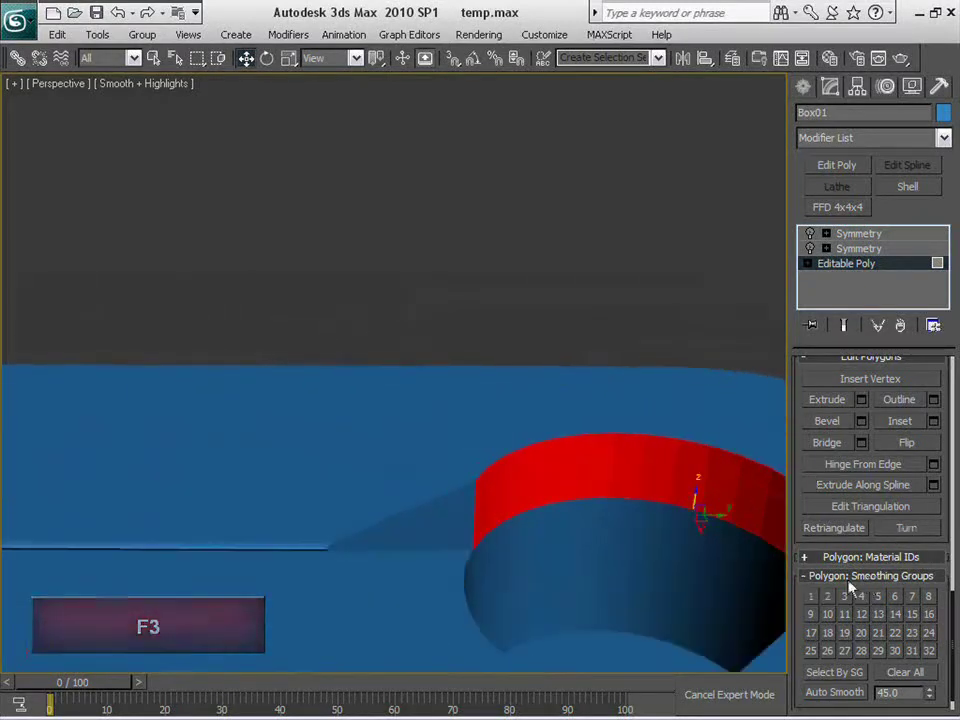
left_click(644, 559)
scroll(648, 574, "down", 4)
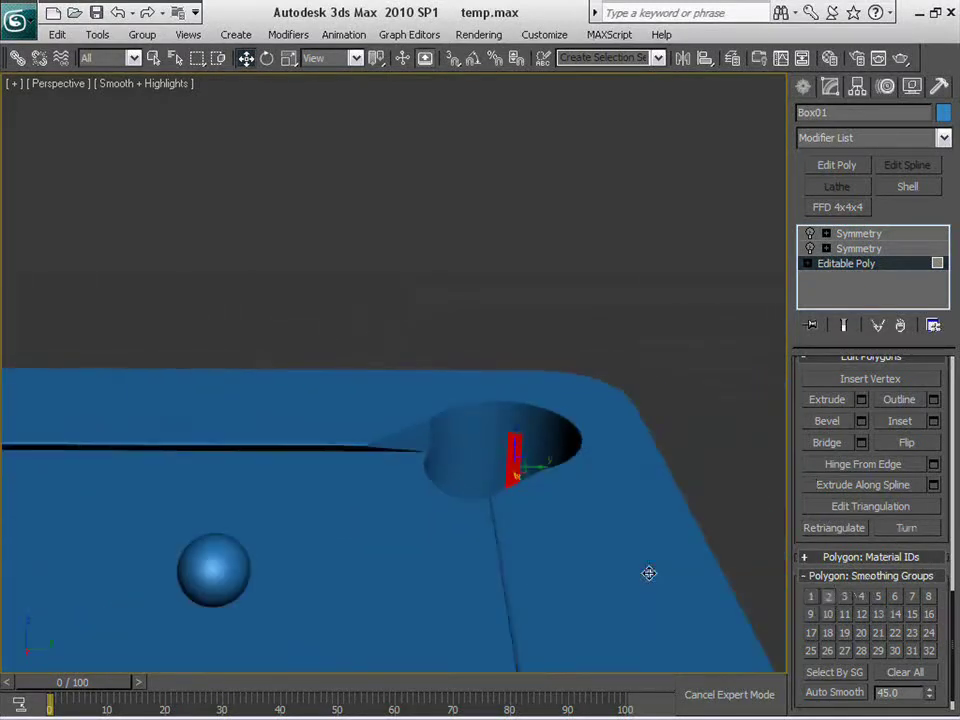
Put the flat side polygons of the side pocket's jaw in the same smoothing group as the pocket wall
middle_click_drag(546, 551, 575, 443, "alt")
scroll(575, 443, "down", 3)
scroll(559, 516, "up", 5)
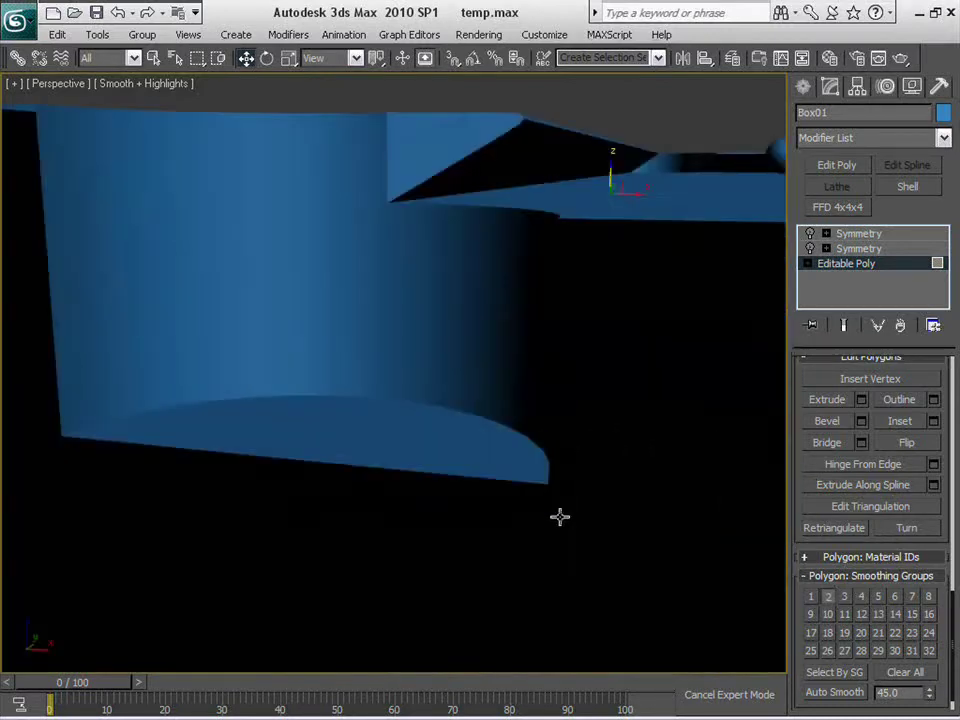
scroll(525, 540, "up", 3)
scroll(473, 462, "up", 2)
left_click(479, 490)
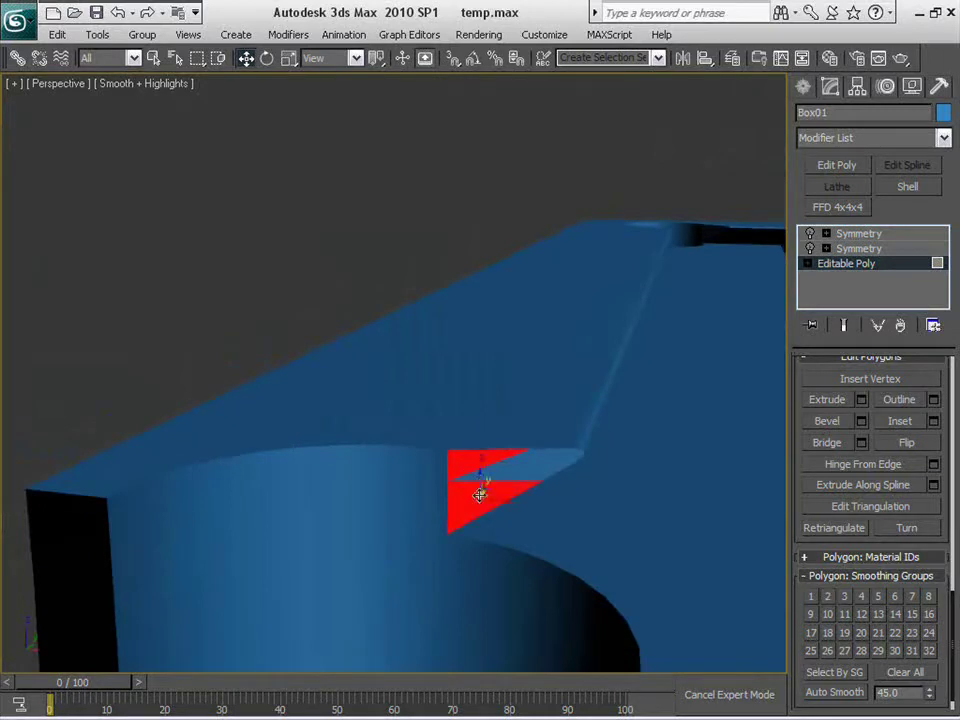
left_click(418, 508)
left_click(455, 605)
Assign smoothing group 1 to the polygons of the side pocket jaw's rounded tip
left_click(541, 465)
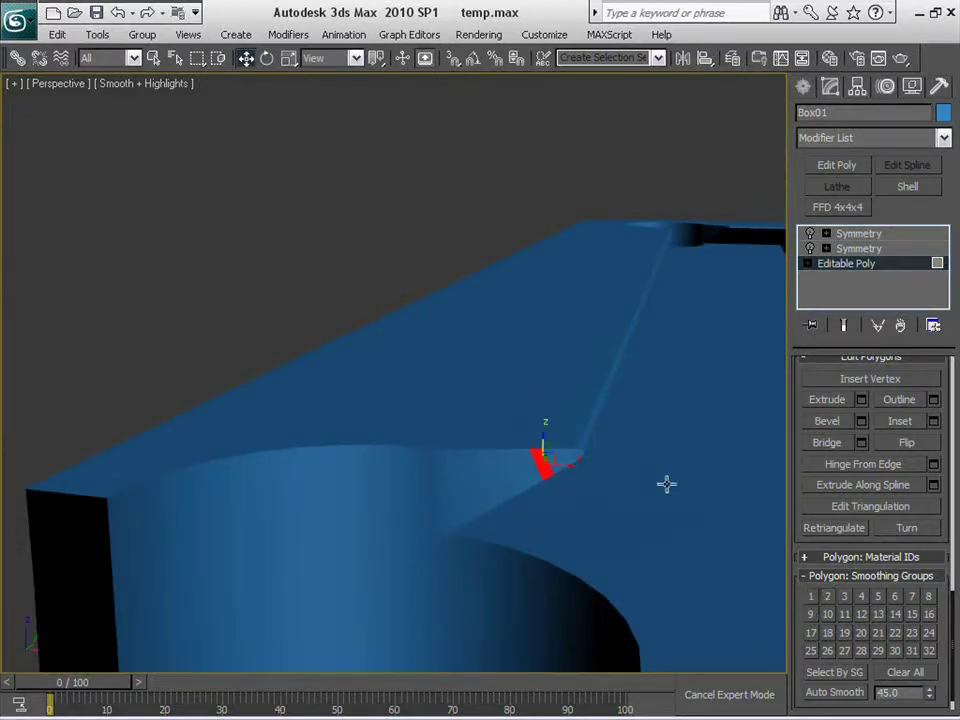
left_click(563, 464, "ctrl")
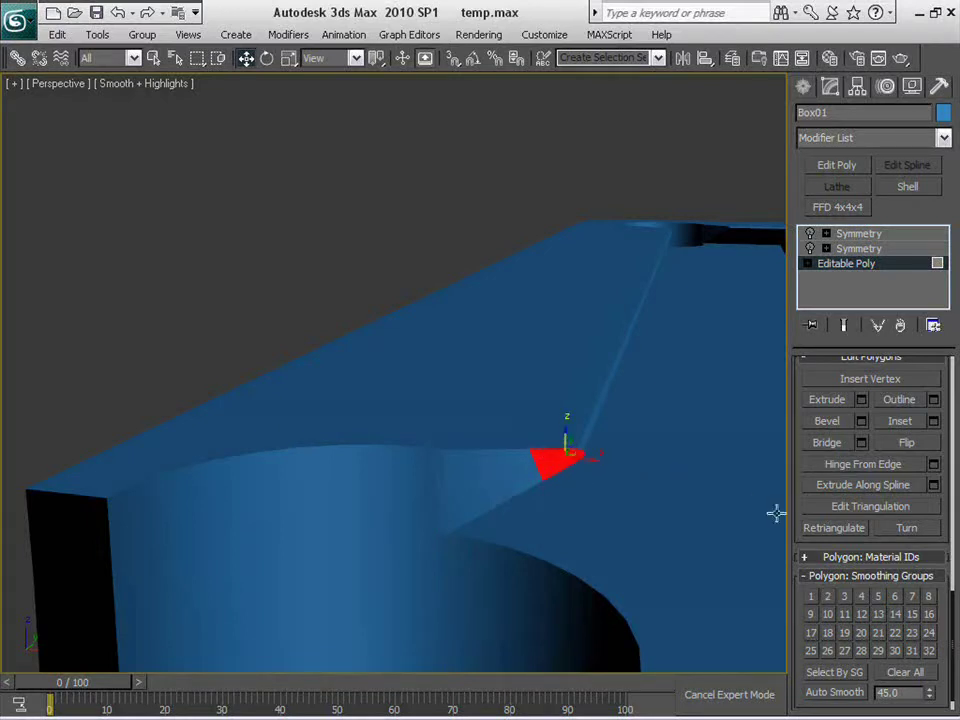
left_click(597, 523)
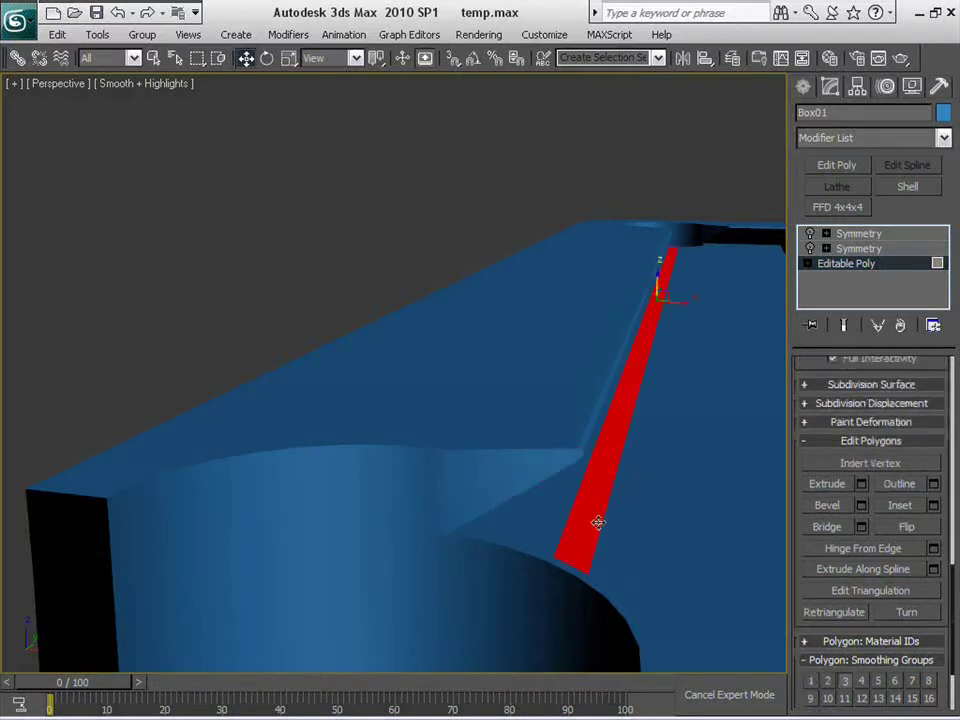
left_click(569, 472)
left_click(553, 463)
Assign smoothing group 1 to the flat side polygons of one corner pocket jaw
scroll(632, 542, "down", 5)
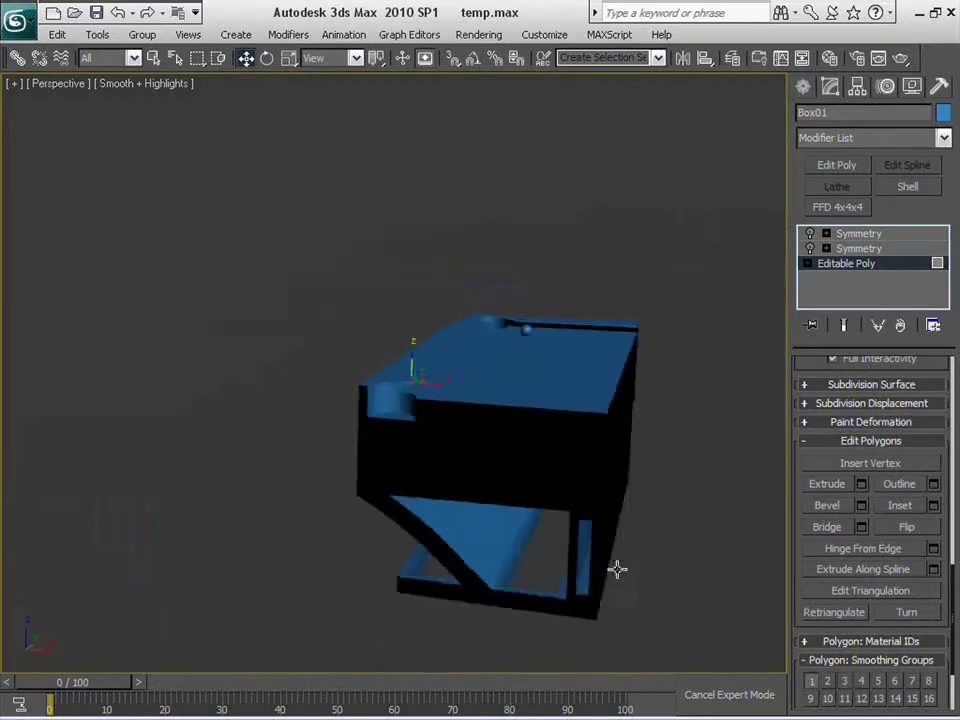
middle_click_drag(650, 545, 500, 324, "alt")
scroll(394, 478, "up", 3)
scroll(471, 561, "up", 8)
left_click(564, 407)
left_click(587, 356, "ctrl")
left_click(465, 345, "ctrl")
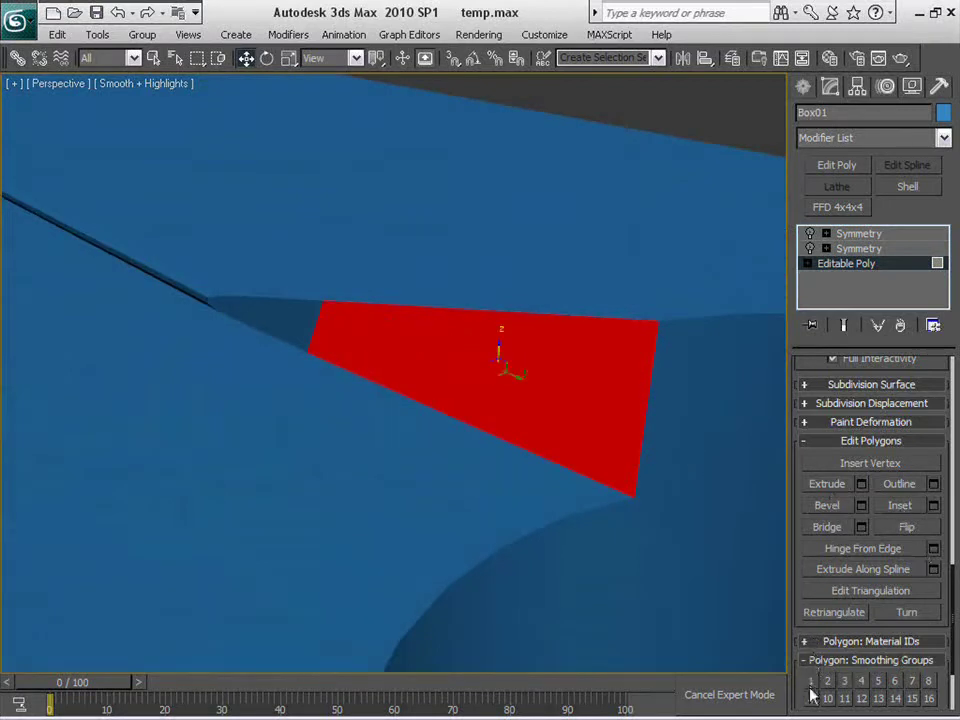
key("ctrl+z")
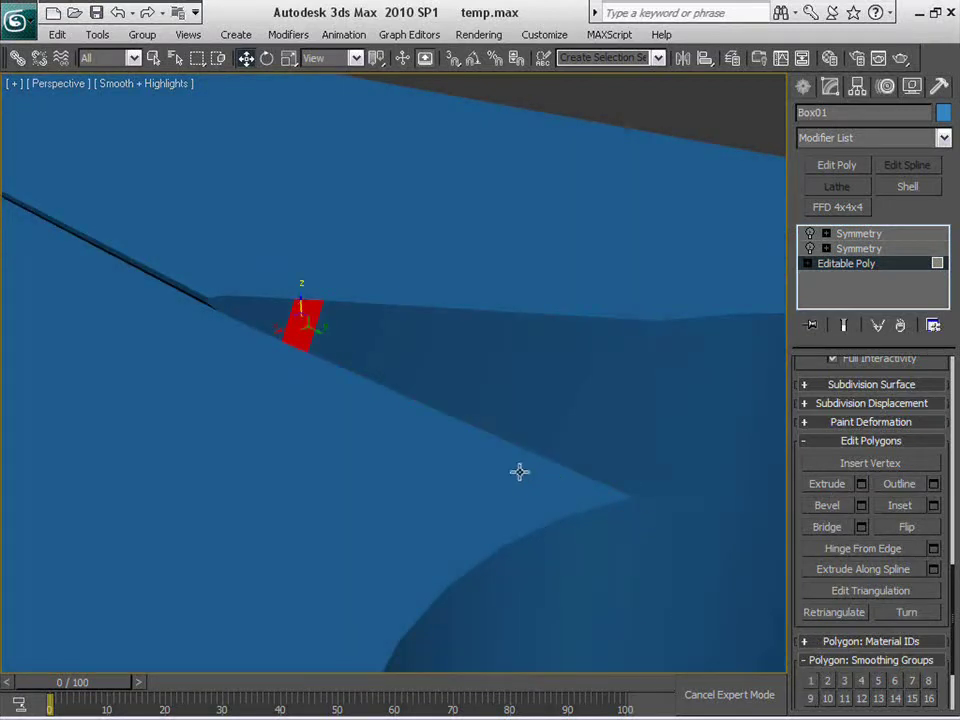
left_click(564, 382)
Assign smoothing group 1 to the large flat side polygon of the other corner pocket jaw
scroll(362, 387, "down", 8)
middle_click_drag(362, 387, 407, 614, "alt")
scroll(469, 506, "up", 10)
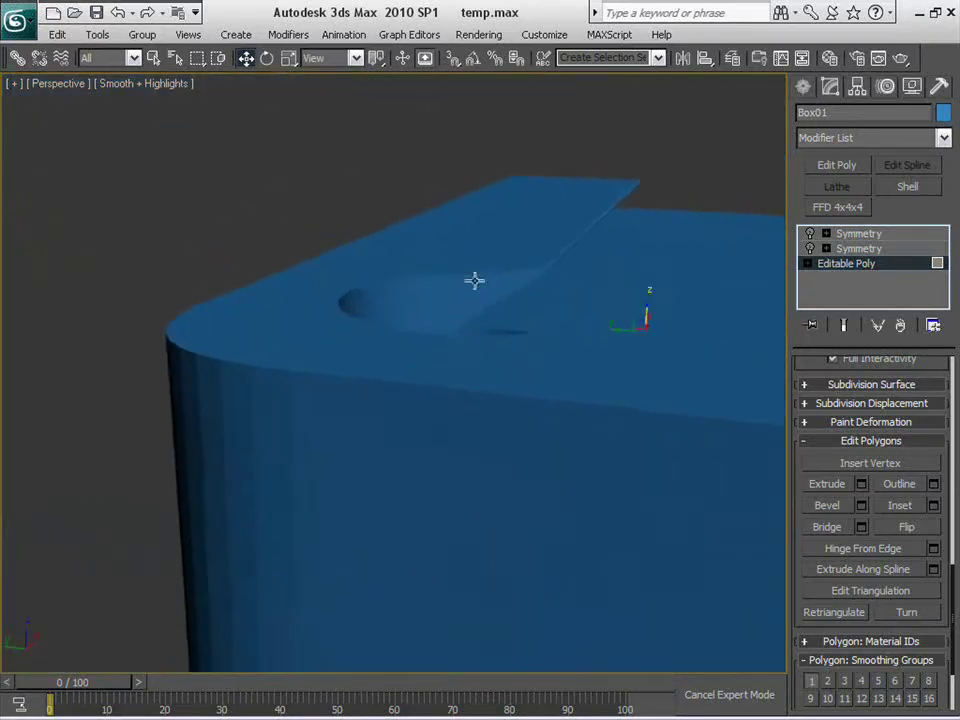
left_click(457, 308)
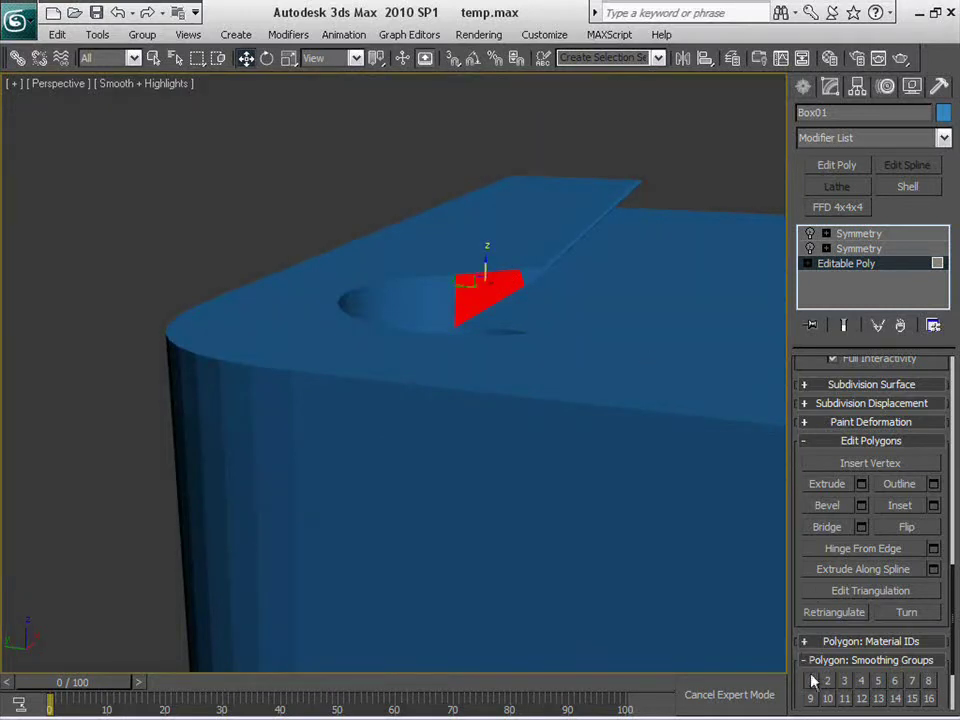
Assign smoothing group 1 to the tall main polygons of the table's rounded outer corner, leaving out the flat sides
middle_click_drag(509, 572, 446, 399, "alt")
left_click(463, 268)
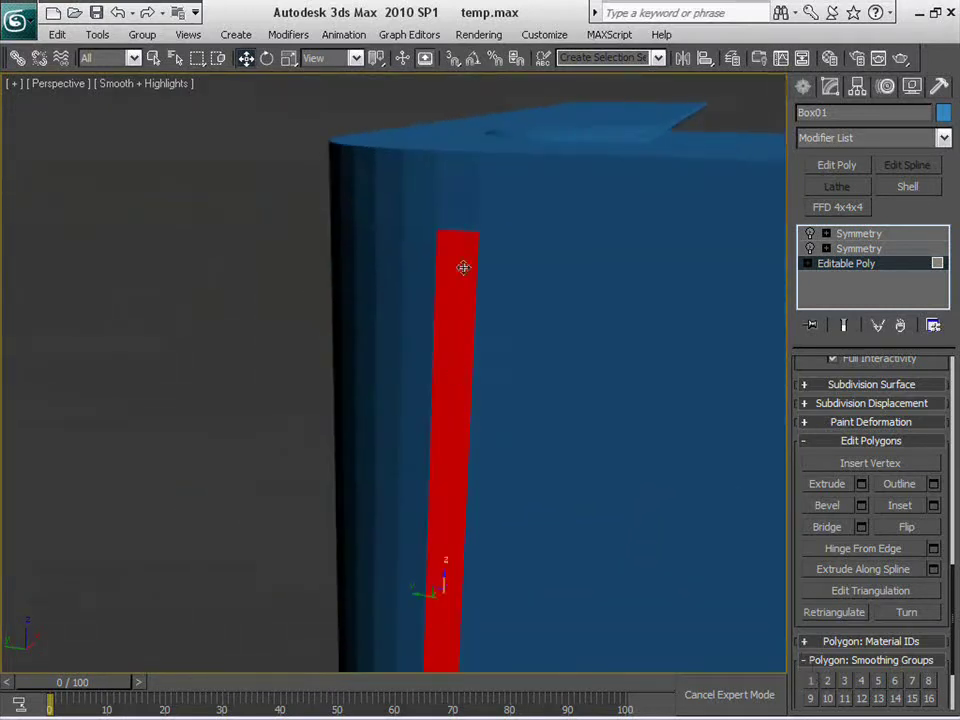
key("alt+l")
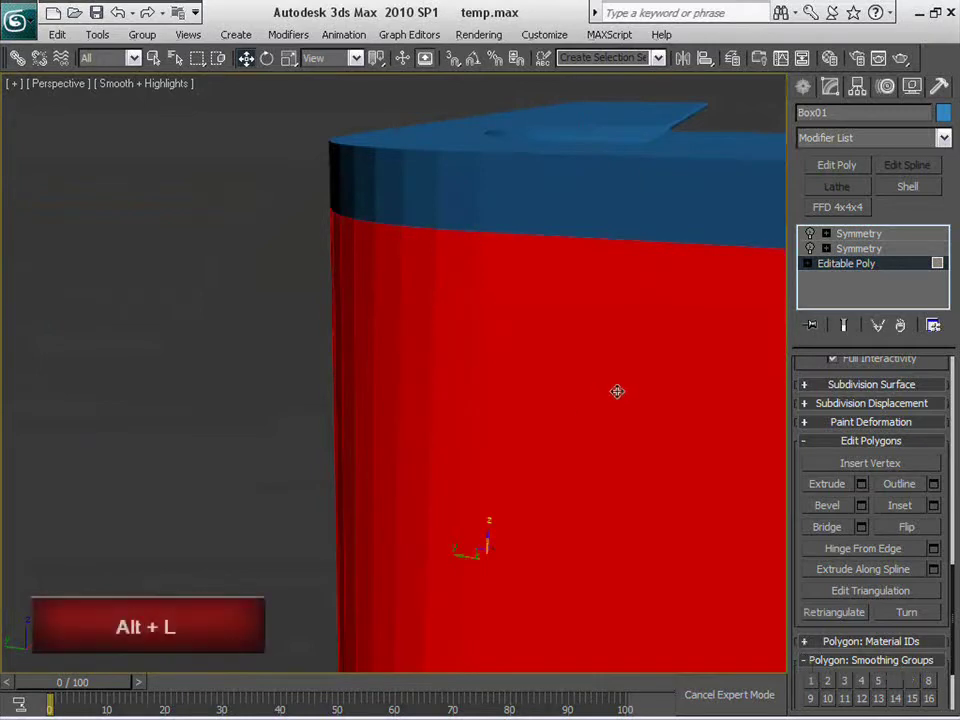
scroll(611, 392, "down", 5)
middle_click_drag(590, 393, 752, 501, "alt")
middle_click_drag(610, 532, 604, 341, "alt")
scroll(497, 475, "up", 4)
scroll(604, 341, "up", 2)
key("F3")
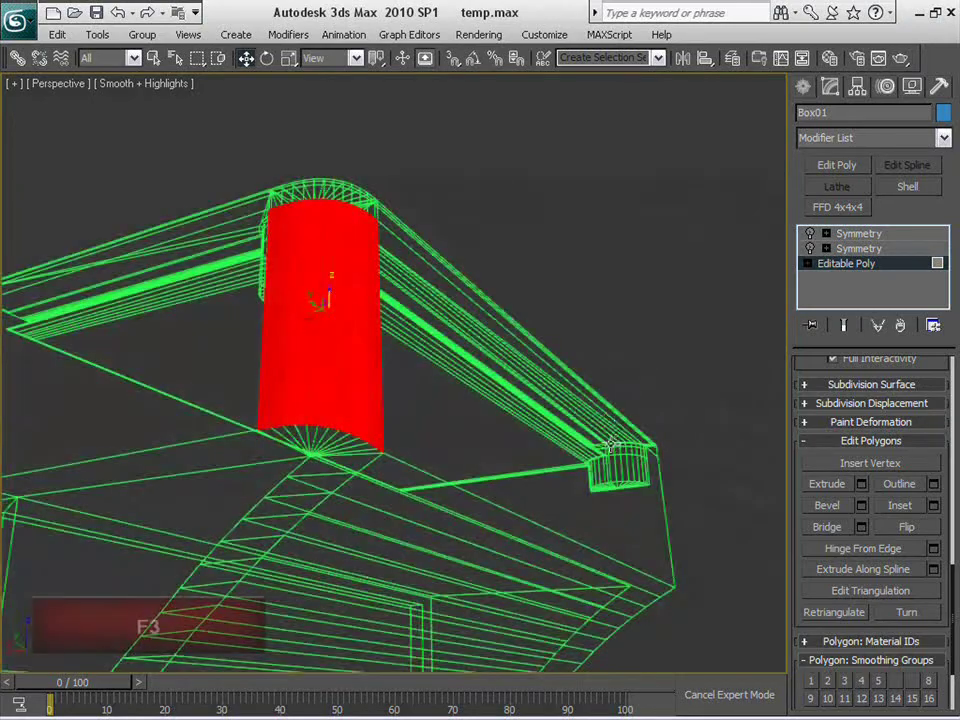
mouse_move(605, 420)
middle_mouse_down("alt")
mouse_move(467, 456)
mouse_move(499, 546)
mouse_move(595, 538)
mouse_move(589, 611)
mouse_move(606, 425)
mouse_move(613, 526)
mouse_move(617, 439)
middle_mouse_up("alt")
key("F3")
Assign smoothing group 1 to the rounded-corner polygons of the second band below the table's top edge
left_click(552, 355)
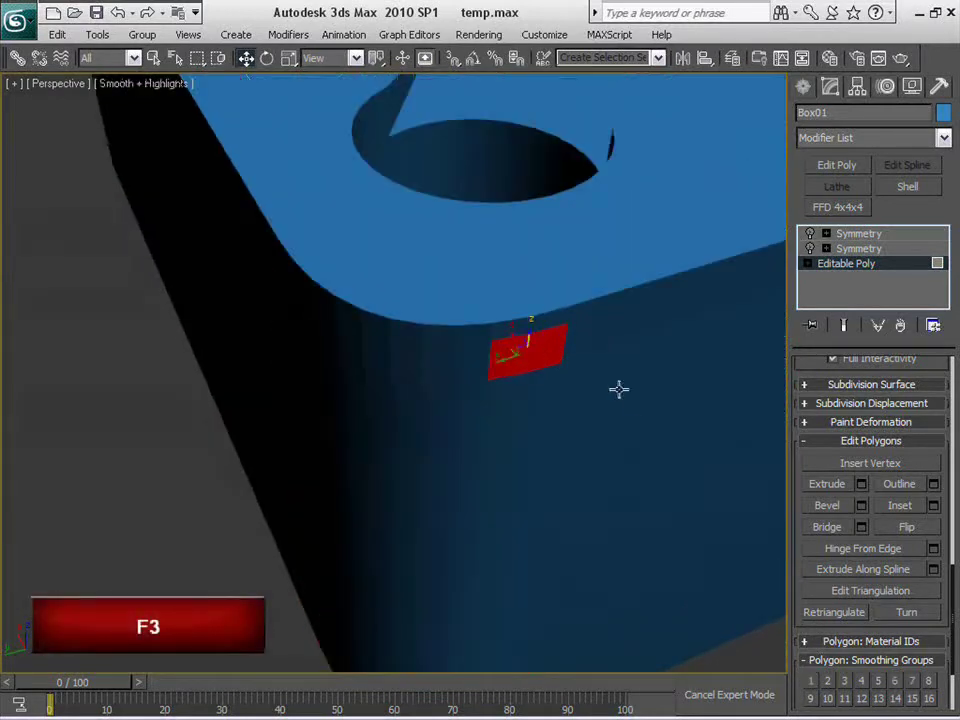
key("alt+l")
left_click(660, 290, "alt")
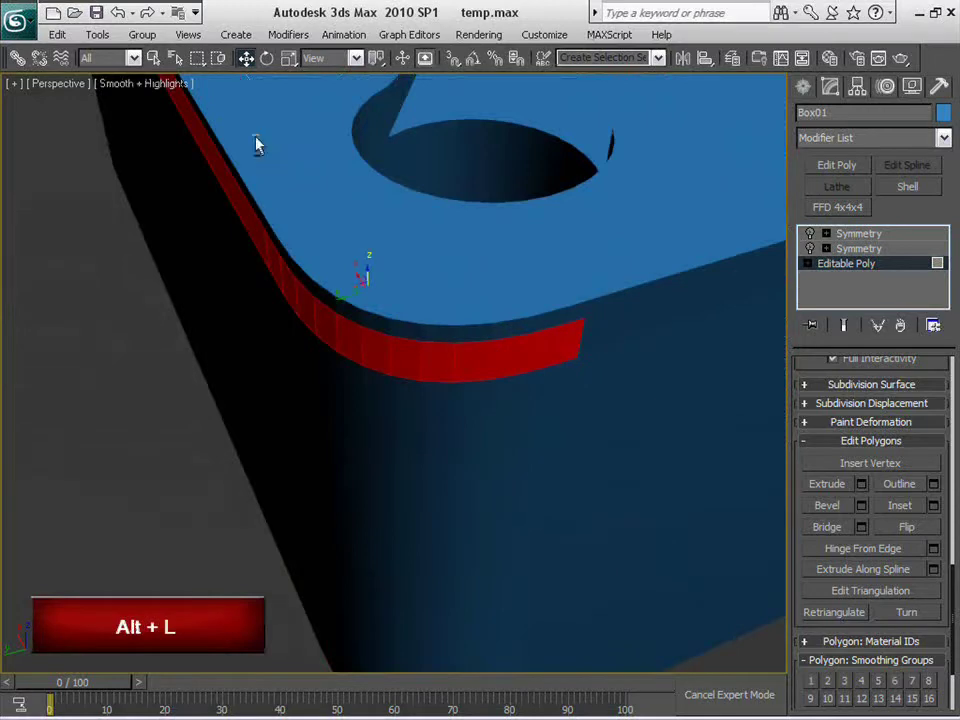
scroll(593, 439, "down", 8)
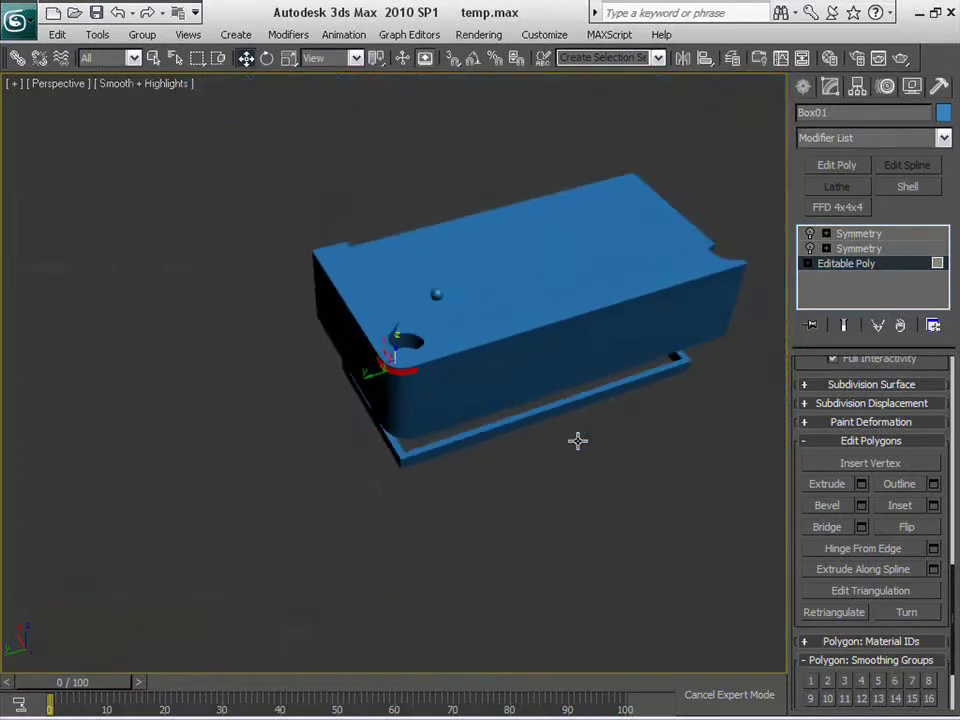
key("F3")
key("F3")
scroll(531, 375, "up", 6)
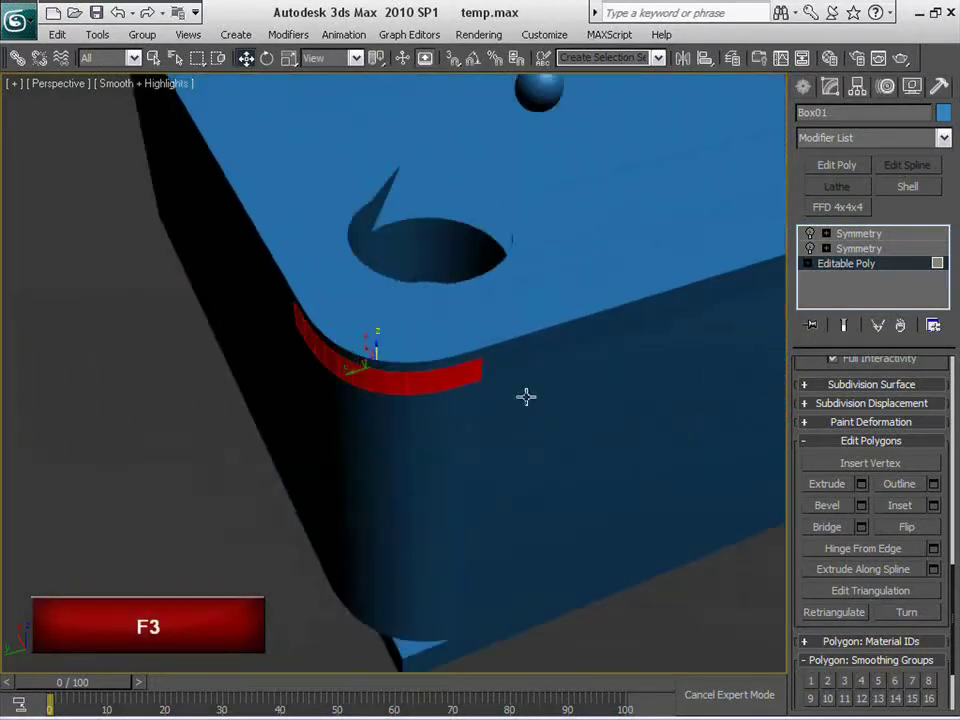
scroll(526, 396, "up", 2)
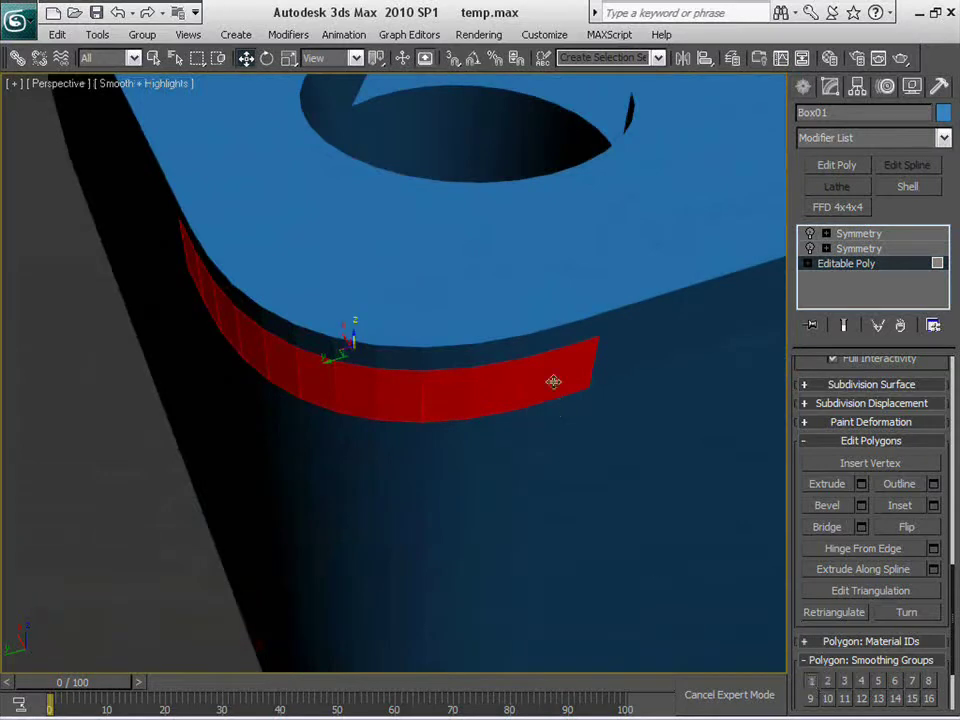
Select the rounded-corner polygons of the thin uppermost band, without the flat sides, and assign smoothing group 1
left_click(552, 337)
left_click(514, 349, "ctrl")
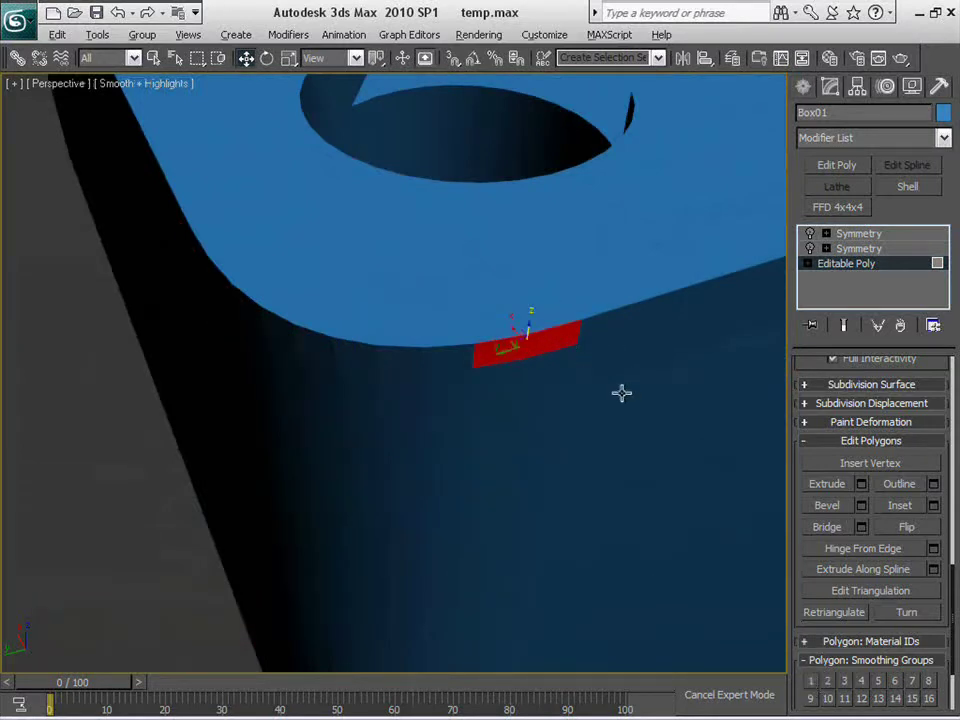
key("alt+l")
scroll(654, 400, "down", 3)
left_click(599, 321, "alt")
left_click(210, 168, "alt")
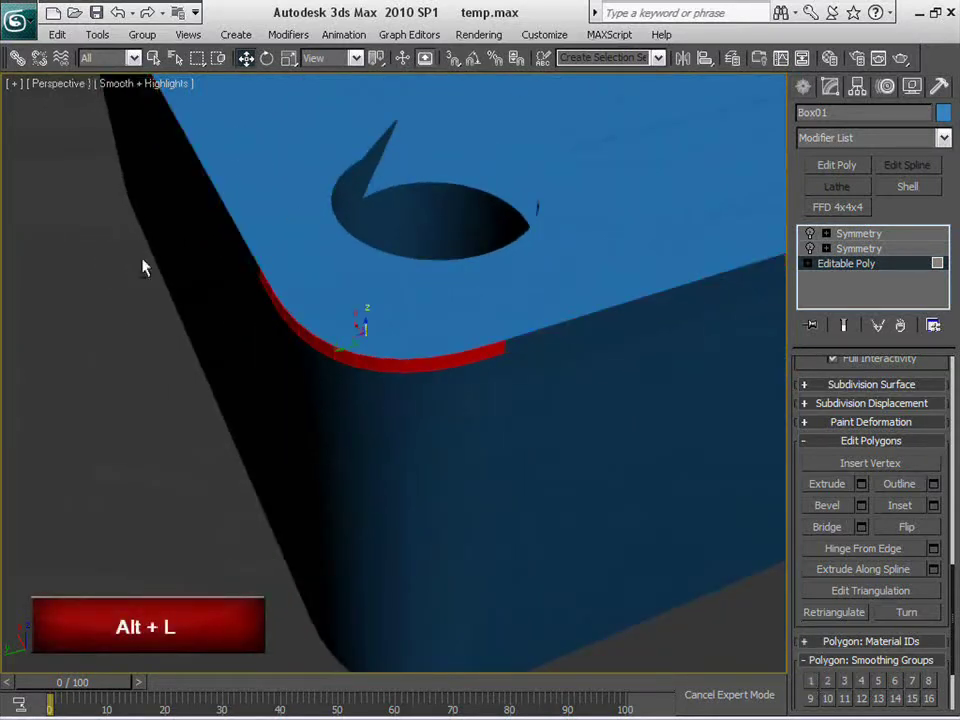
scroll(566, 446, "down", 3)
scroll(521, 463, "up", 4)
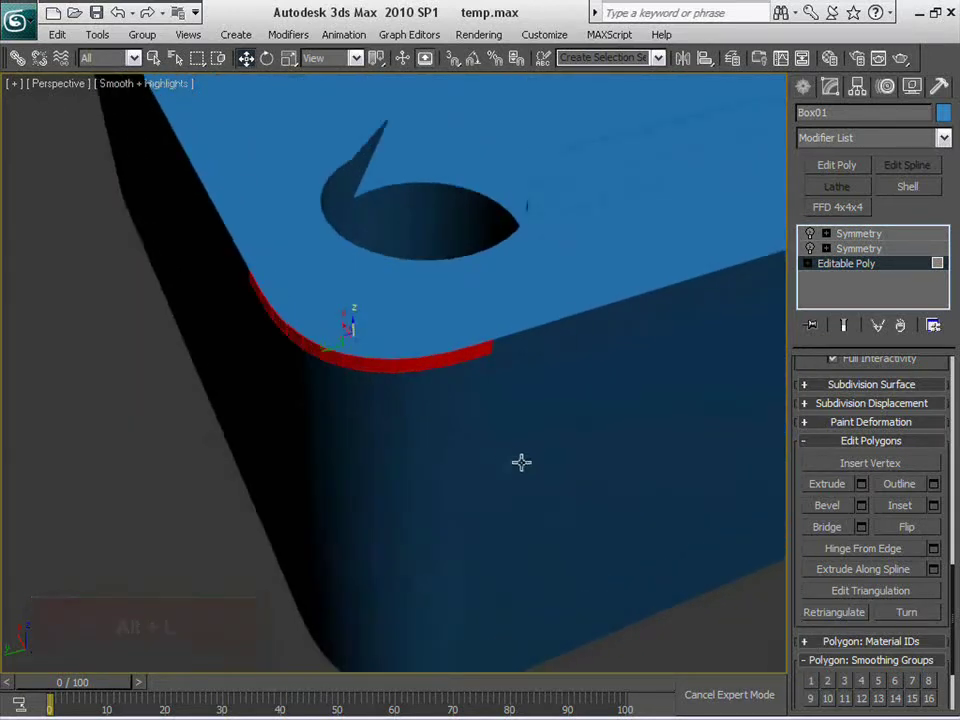
Assign smoothing group 1 to the flat polygons of the long outer side, including its upper bands
middle_click_drag(521, 463, 462, 360)
left_click(490, 228)
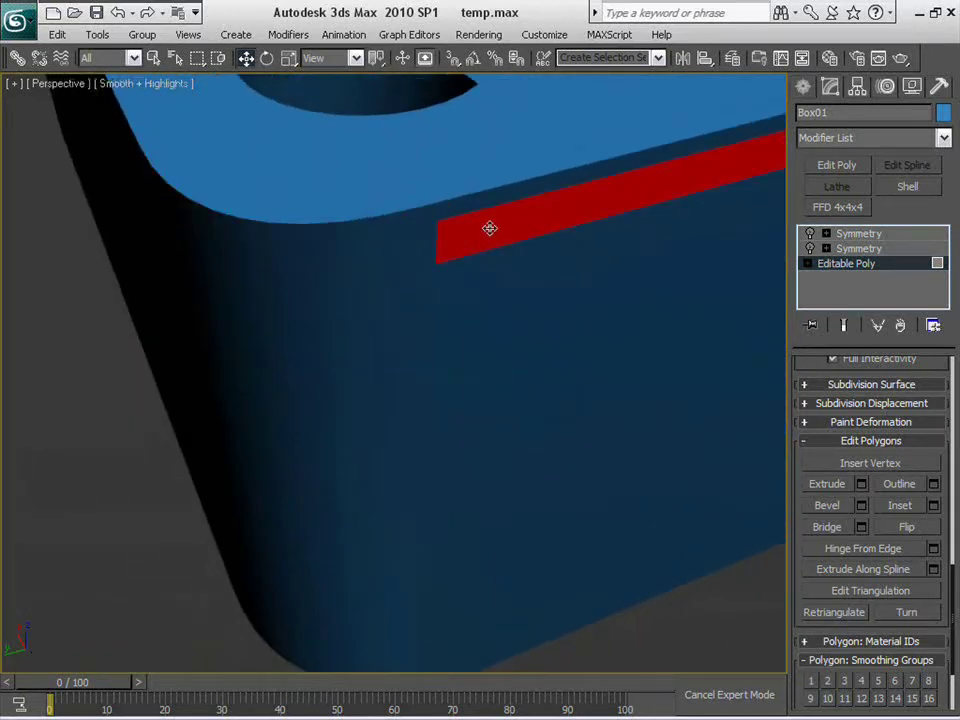
left_click(543, 343, "ctrl")
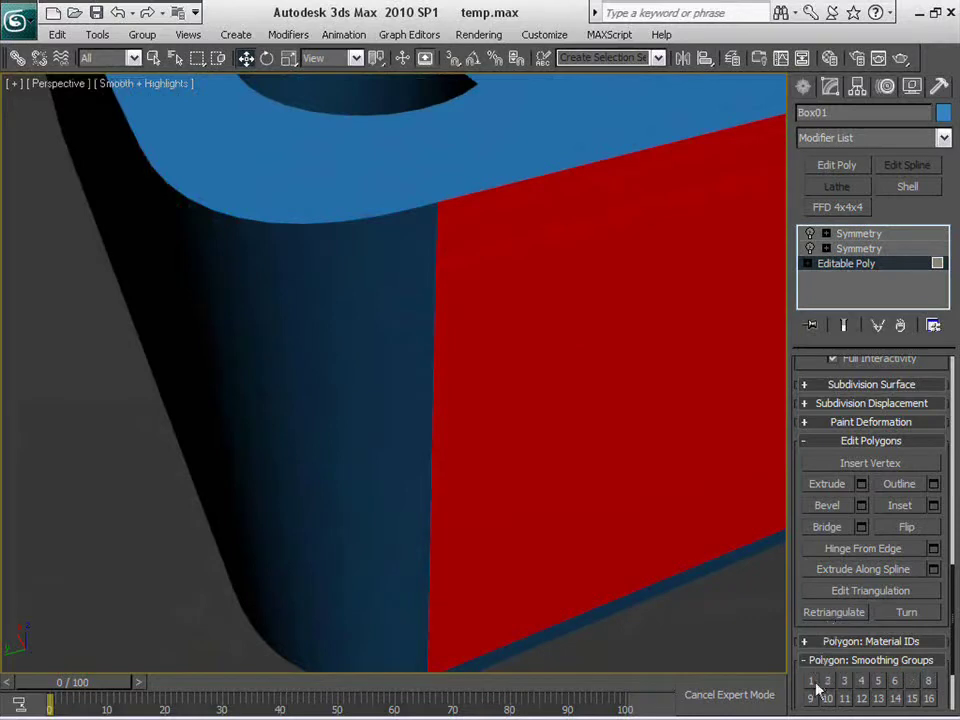
middle_click_drag(517, 400, 521, 398)
left_click(504, 421)
left_click(391, 450)
Put the flat polygons of the short outer end in the same smoothing group as the rounded corner
middle_click_drag(391, 450, 765, 410, "alt")
middle_click_drag(596, 373, 622, 433, "alt")
scroll(622, 433, "up", 2)
left_click(349, 347)
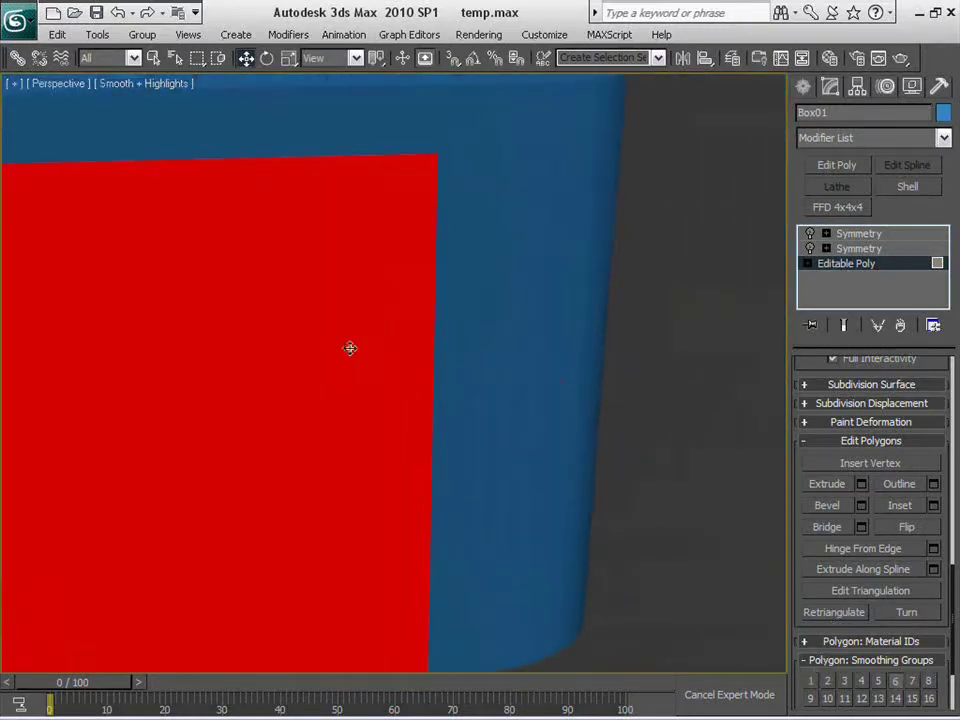
middle_click_drag(435, 248, 469, 372)
left_click(383, 258, "ctrl")
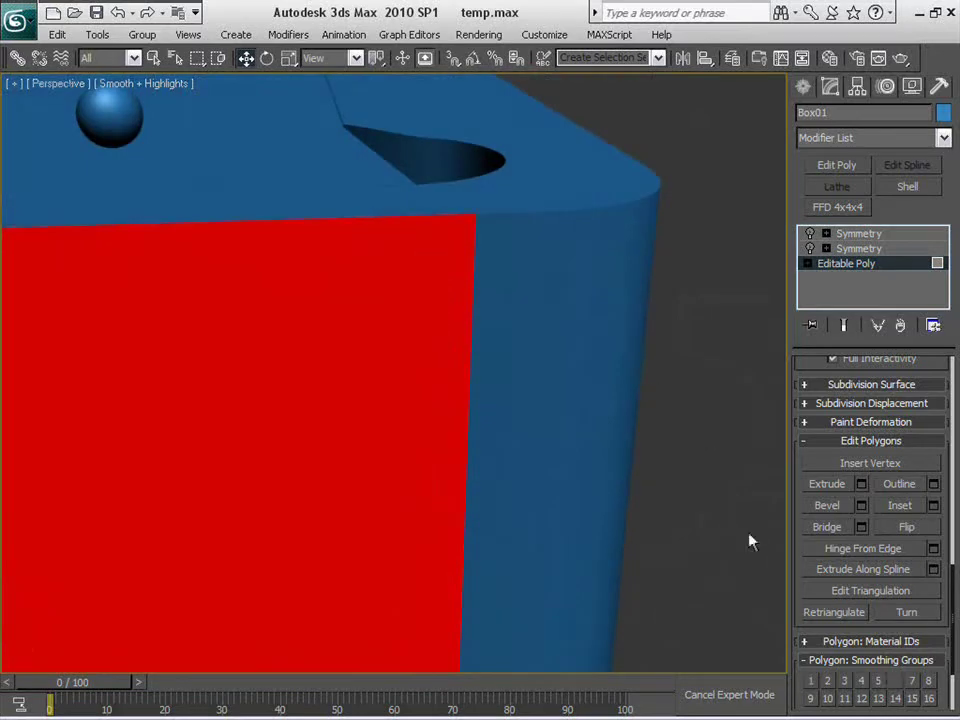
middle_click_drag(603, 501, 40, 414, "alt")
Select the complete loops of both upper bands around the outer wall and assign smoothing group 1
left_click(415, 238)
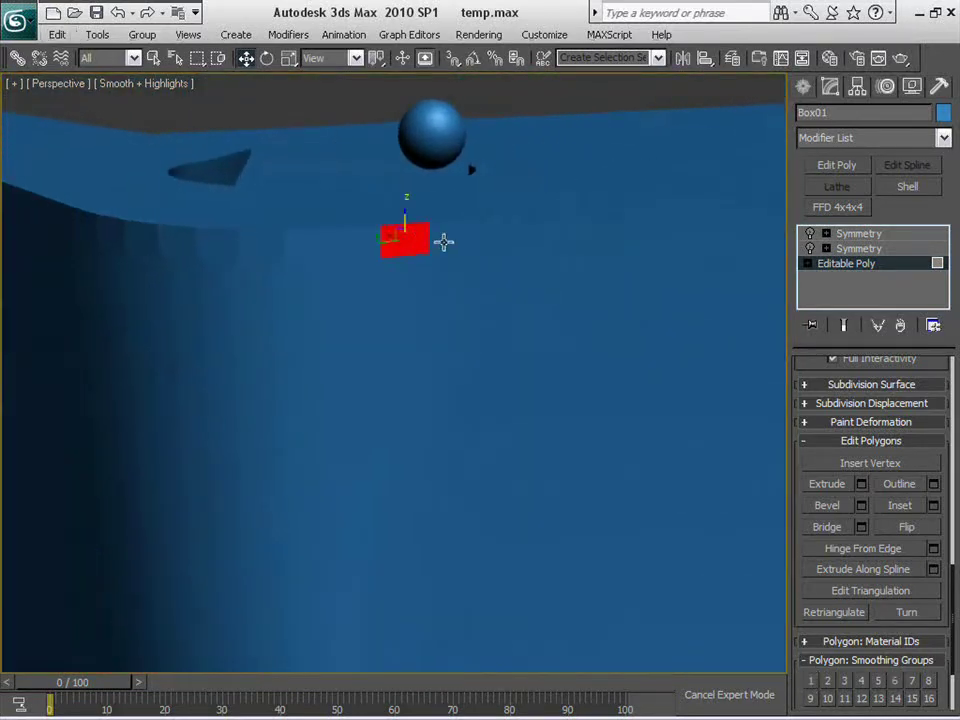
left_click(443, 241, "ctrl")
key("alt+l")
key("alt+l")
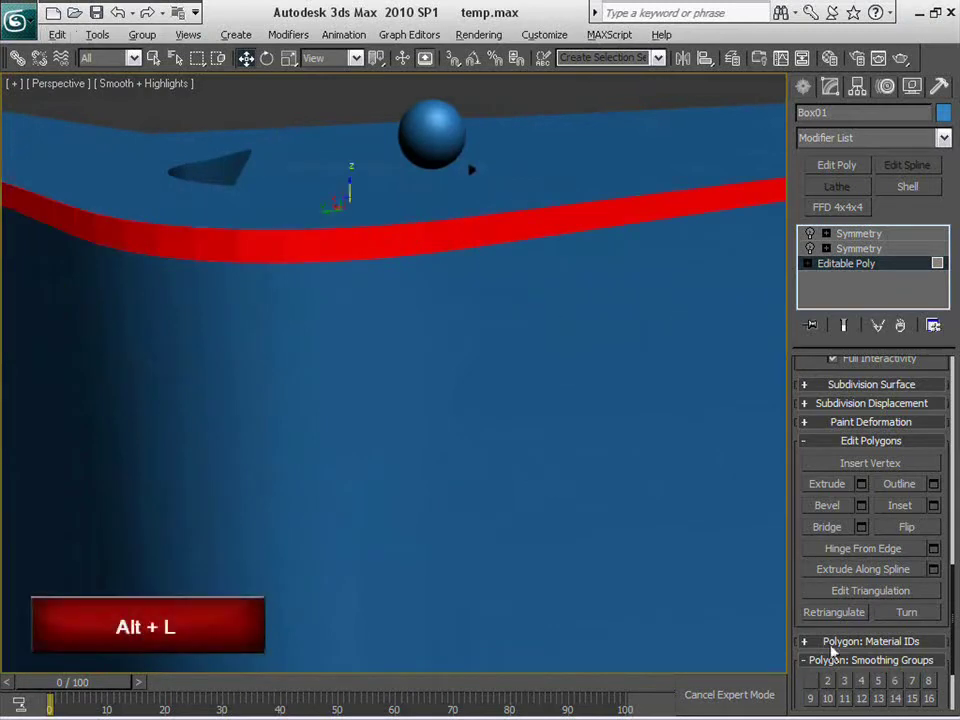
Check the smoothing groups and shading of the rounded outer corner and the long side wall
left_click(474, 399)
scroll(472, 401, "down", 5)
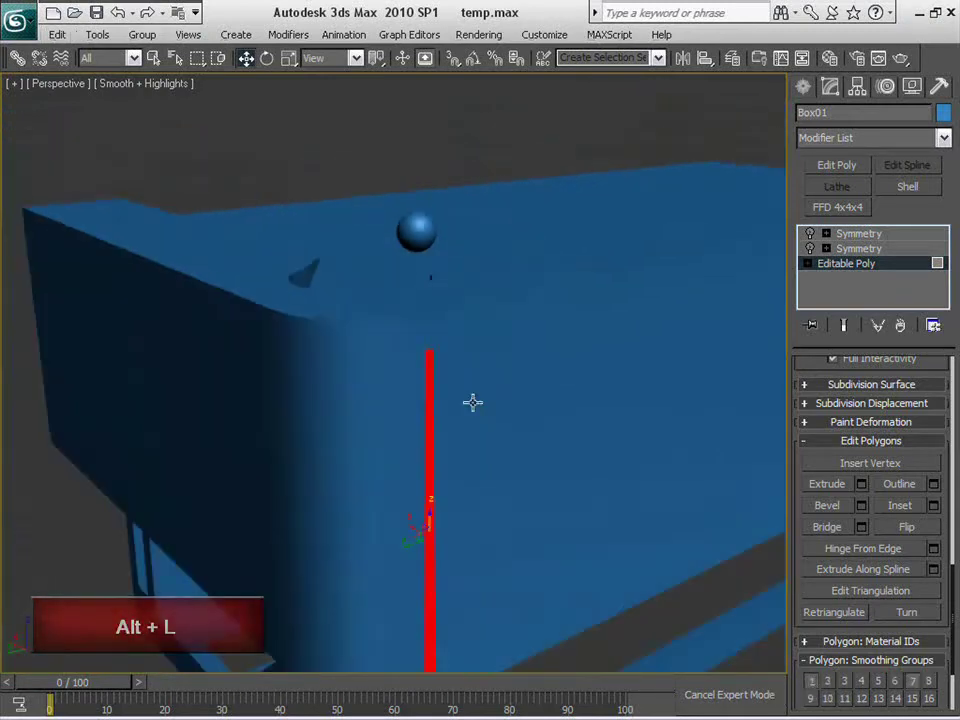
middle_click_drag(543, 418, 516, 298)
left_click(714, 615)
middle_click_drag(714, 621, 428, 343, "alt")
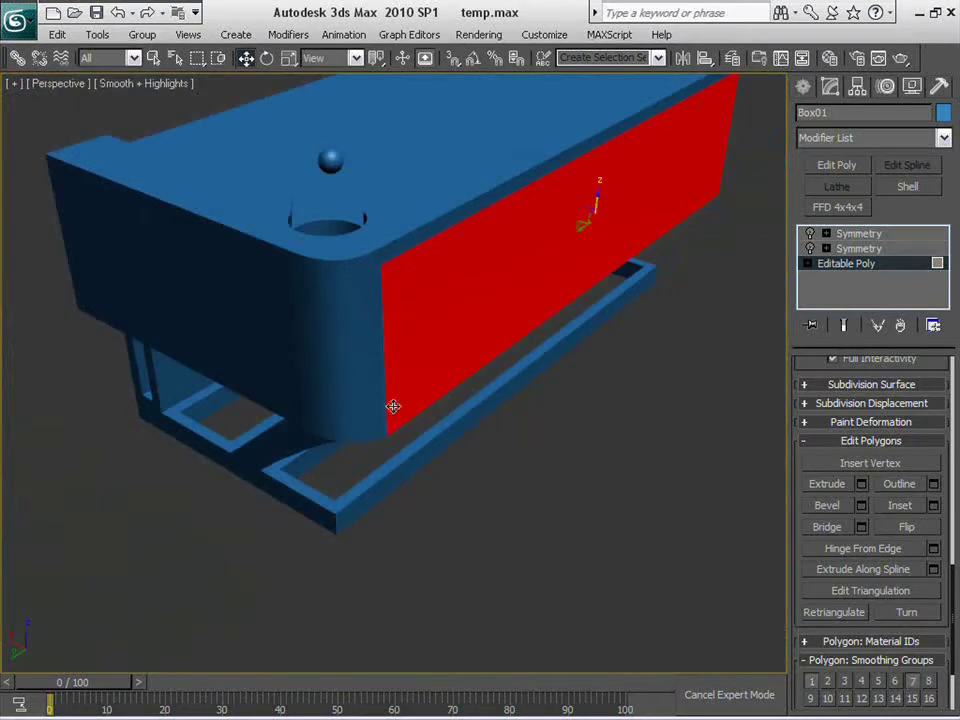
scroll(510, 494, "down", 3)
middle_click_drag(497, 444, 354, 343, "alt")
Examine the playing surface and long rail polygons with edged faces displayed, checking their smoothing groups
left_click(455, 418)
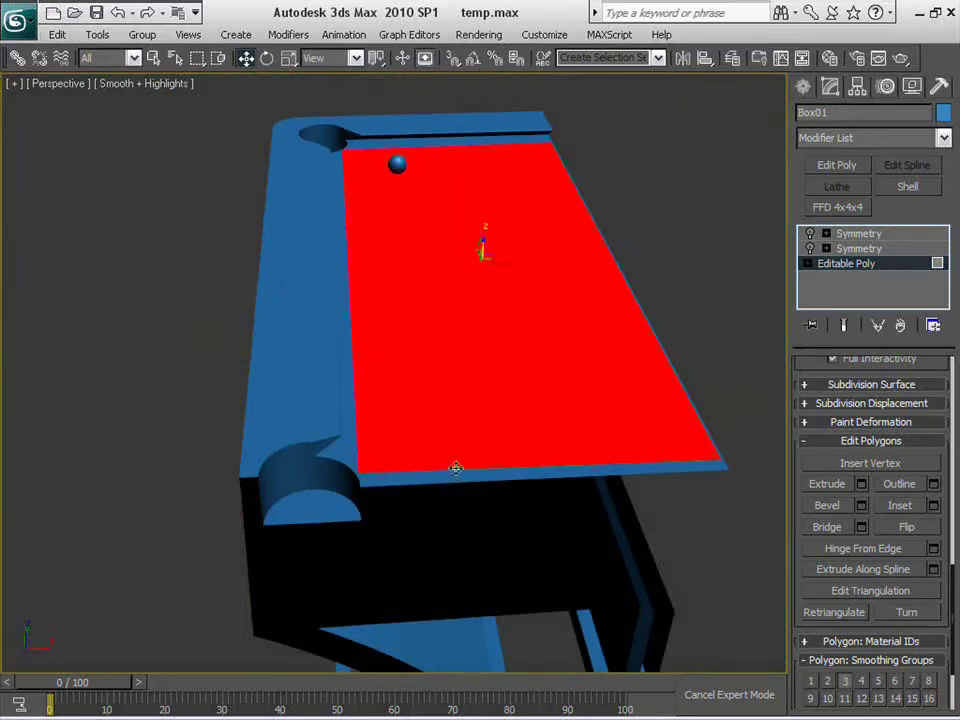
middle_click_drag(380, 290, 437, 341)
scroll(439, 341, "up", 3)
middle_click_drag(430, 511, 448, 428)
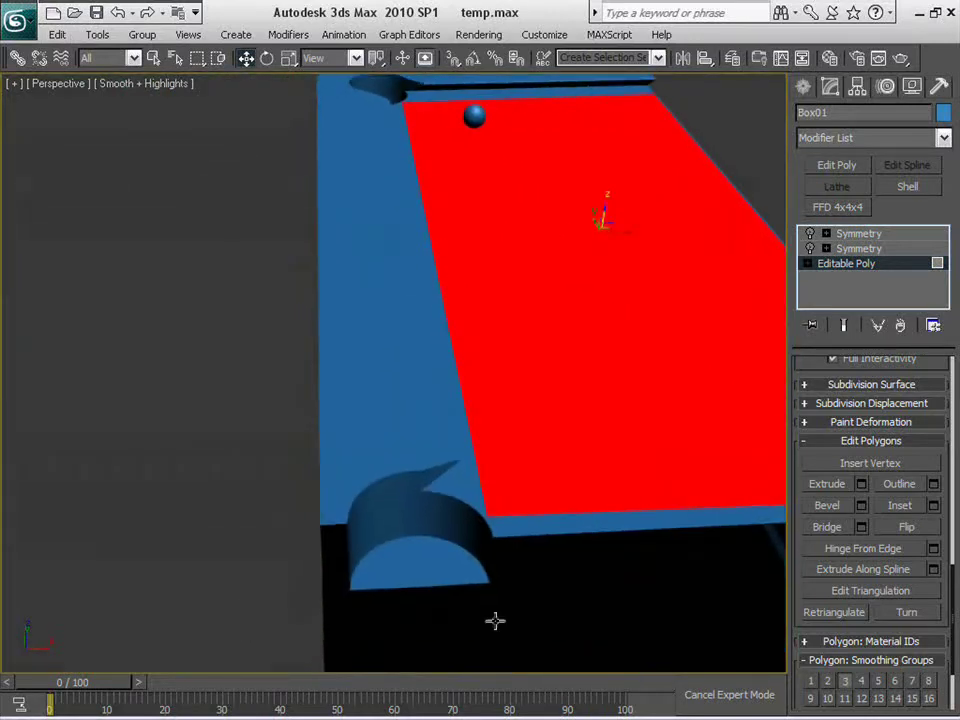
left_click(391, 378)
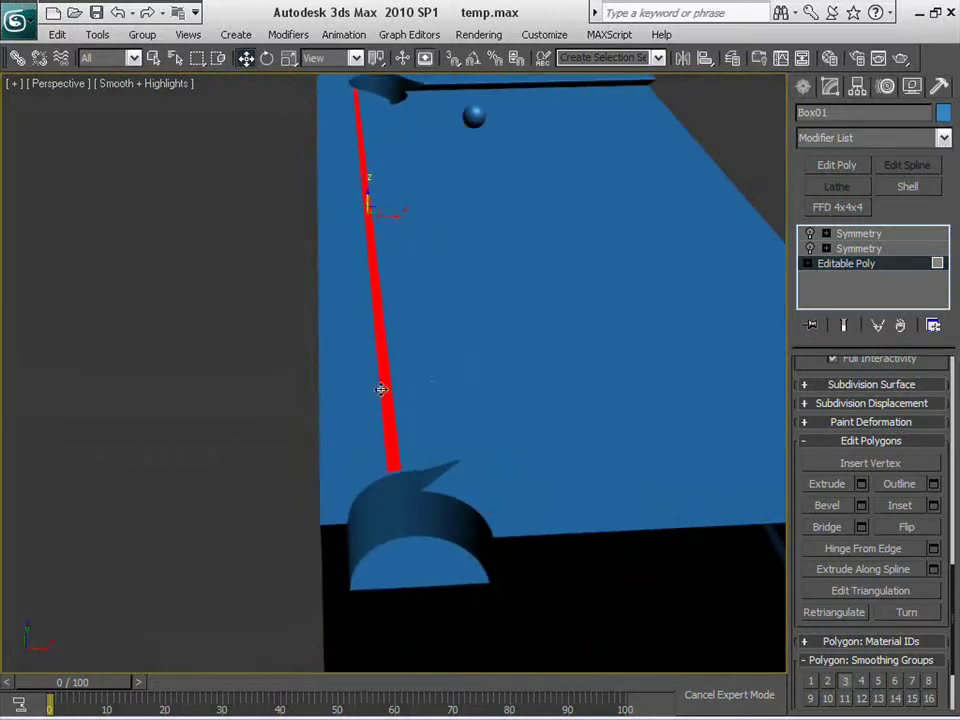
key("F4")
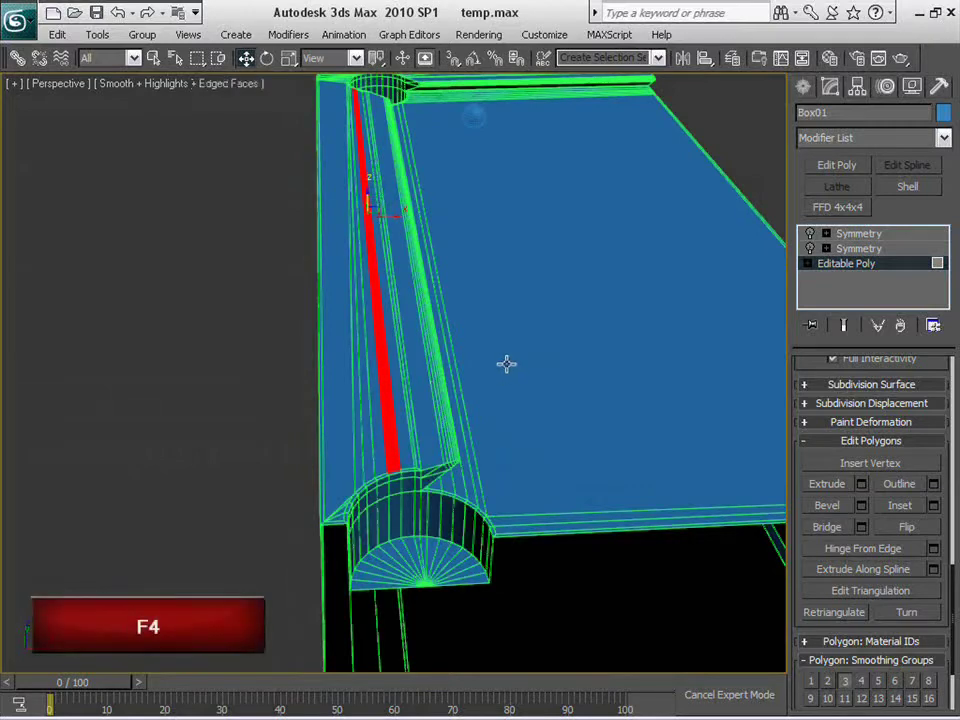
scroll(505, 364, "down", 3)
middle_click_drag(504, 364, 492, 410)
left_click(499, 348)
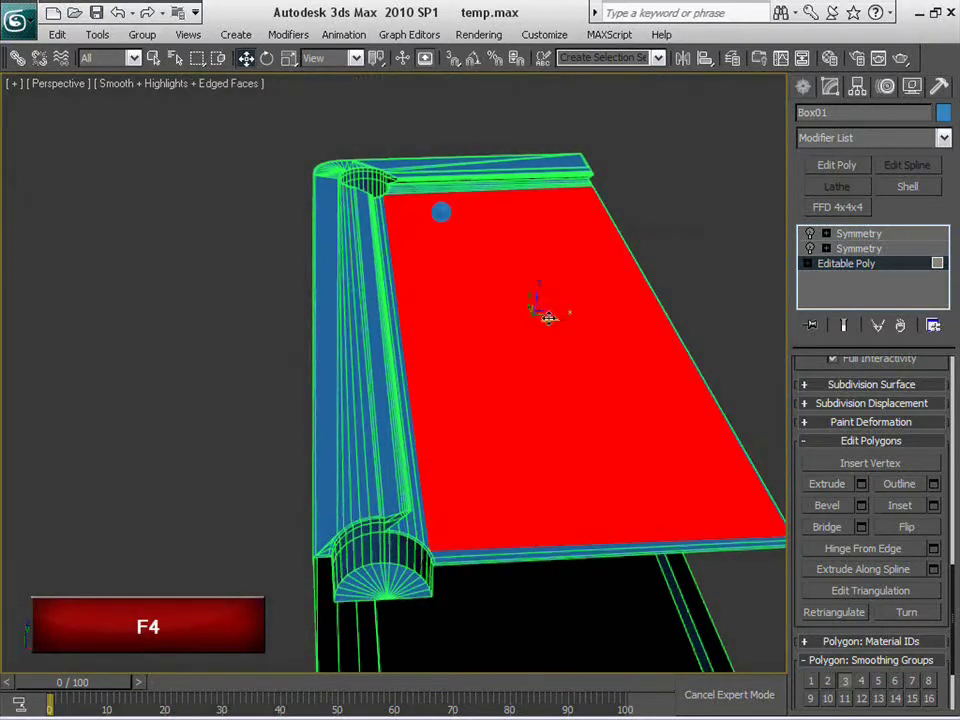
scroll(546, 422, "up", 4)
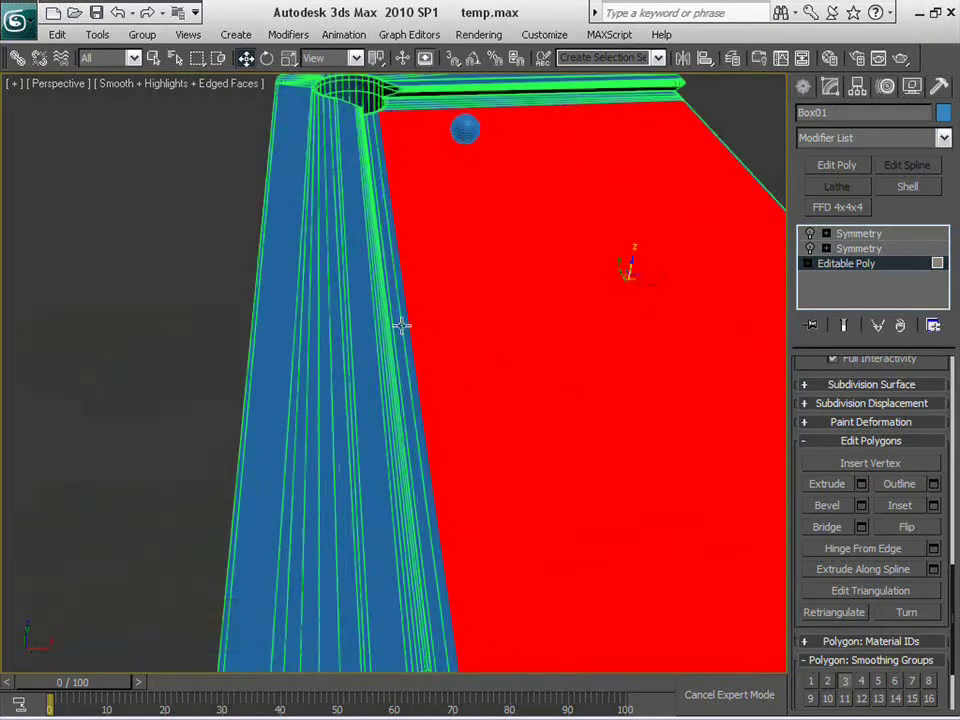
left_click(365, 326)
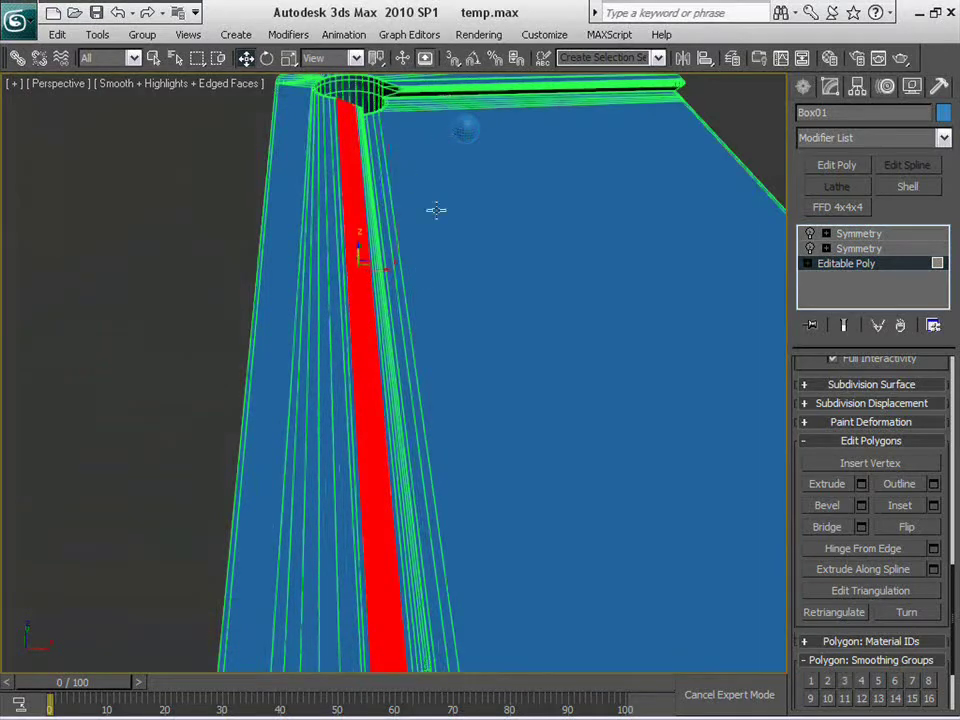
scroll(501, 274, "down", 5)
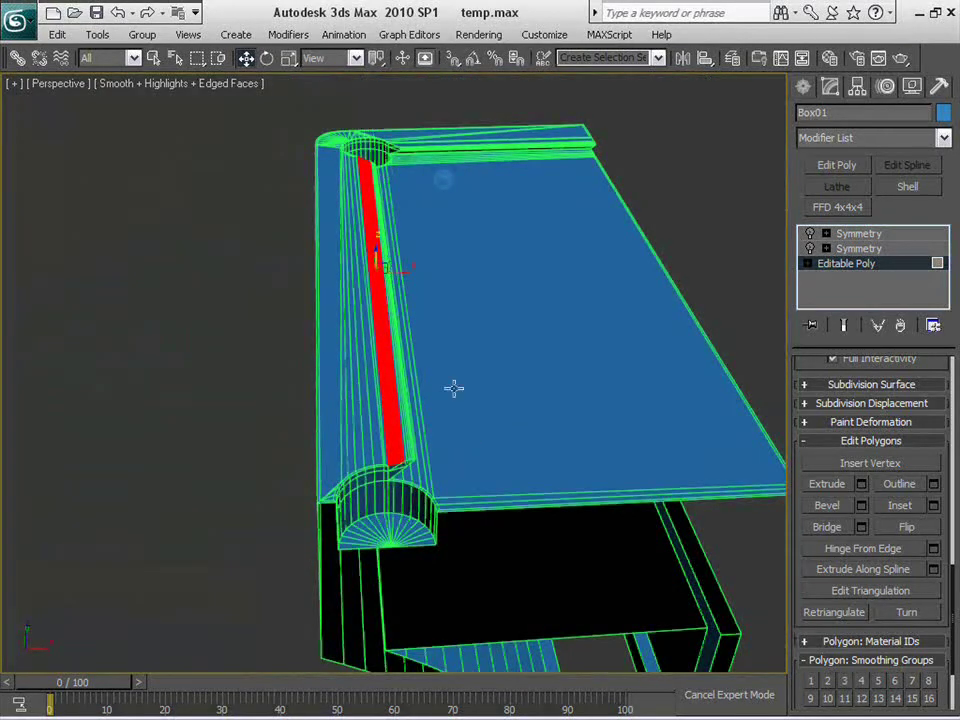
Examine the polygon edges around the side pocket and along the outer upper band of the long side
middle_click_drag(509, 444, 558, 372)
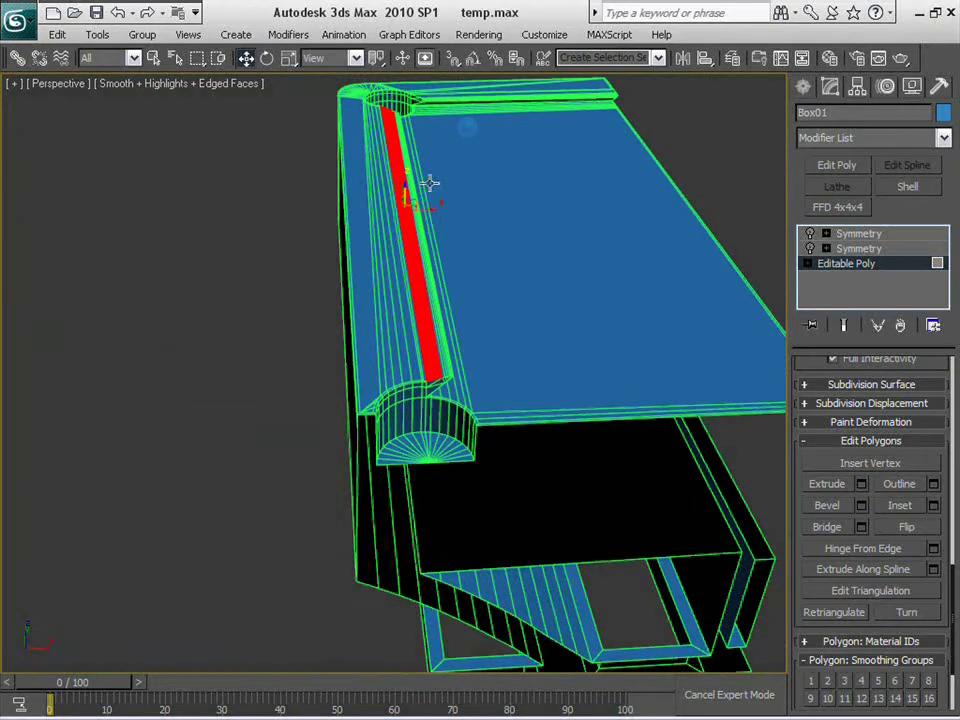
scroll(524, 242, "up", 4)
middle_click_drag(553, 395, 533, 232)
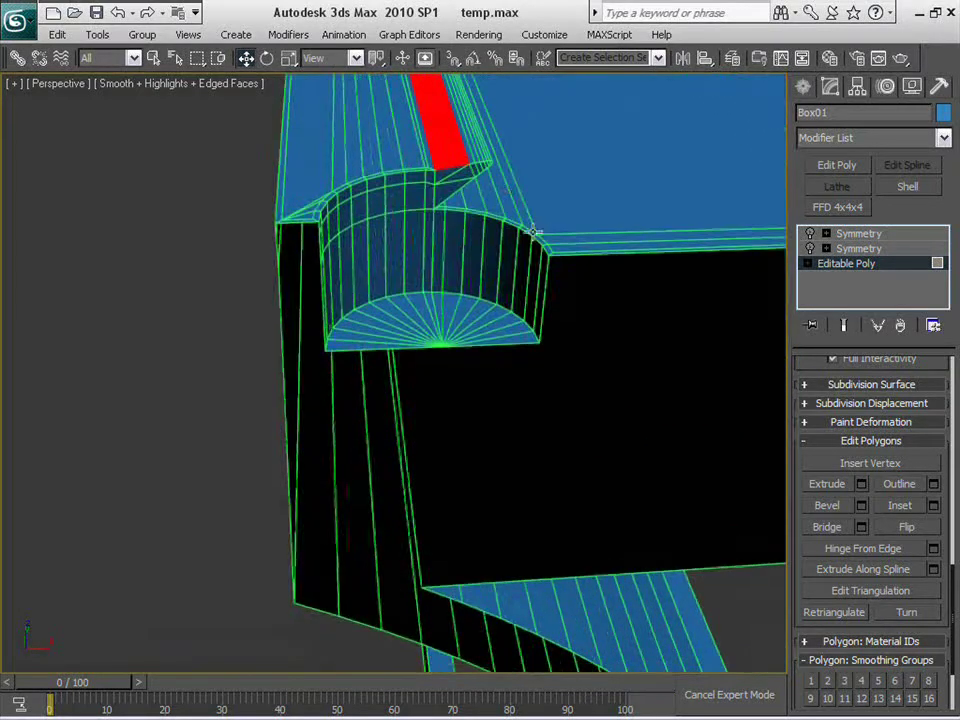
scroll(435, 124, "up", 4)
mouse_move(578, 195)
middle_mouse_down()
mouse_move(579, 276)
mouse_move(575, 210)
middle_mouse_up()
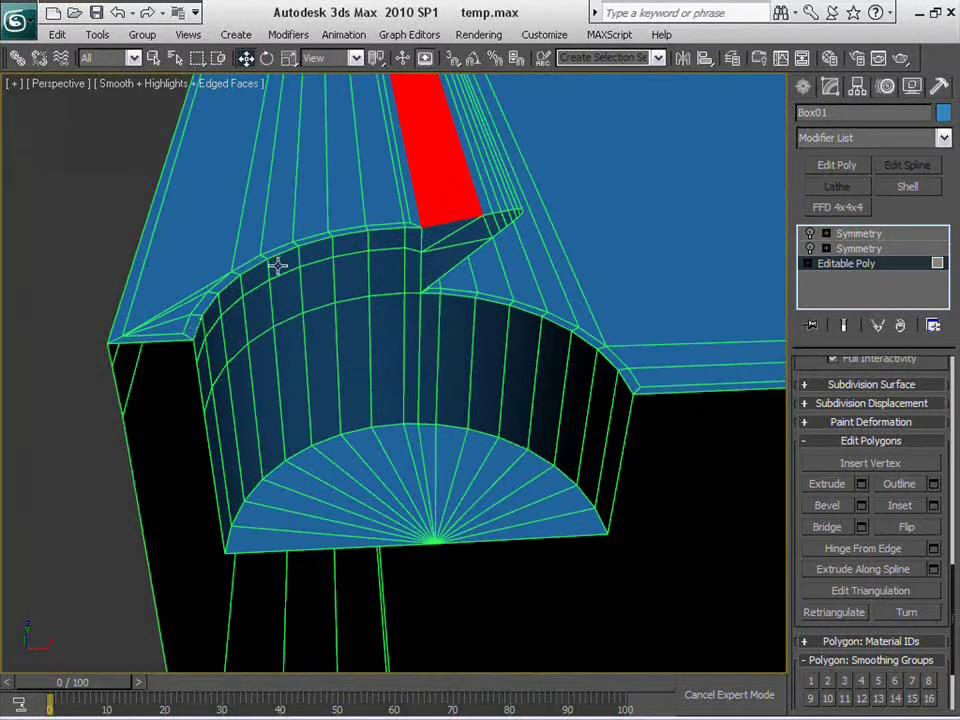
middle_click_drag(316, 403, 382, 429)
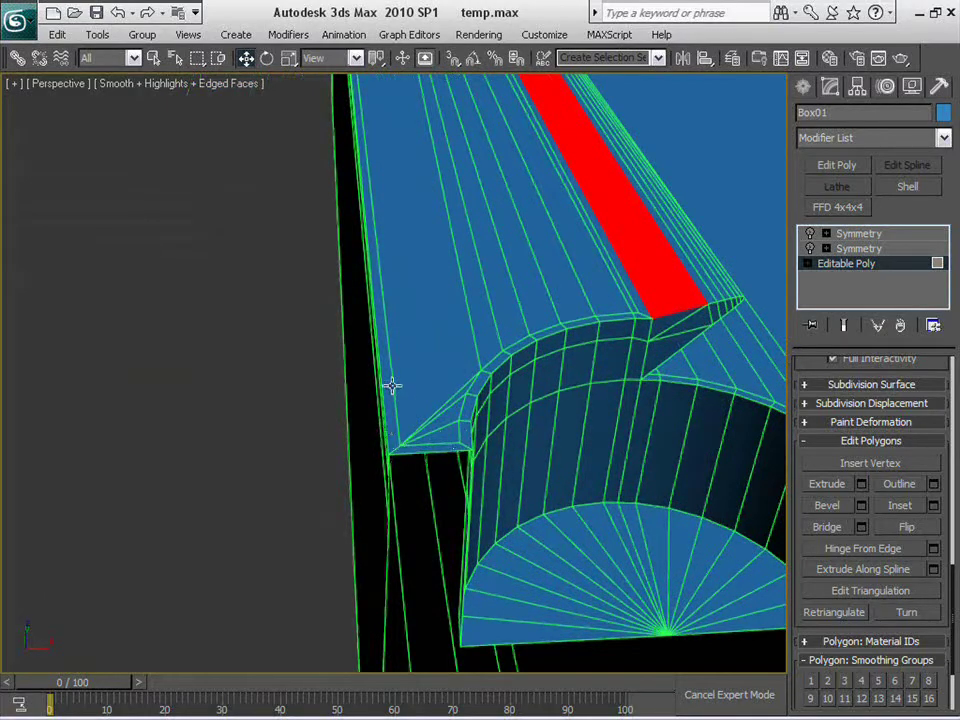
left_click(392, 386)
middle_click_drag(513, 452, 441, 499, "alt")
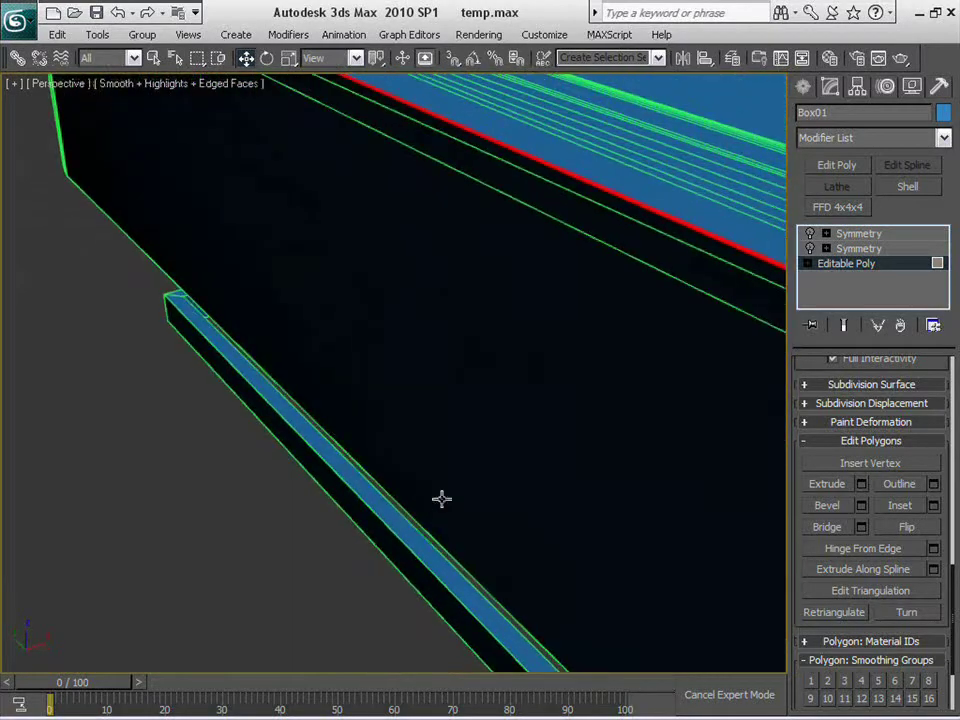
middle_click_drag(613, 341, 505, 381, "alt")
left_click(551, 279)
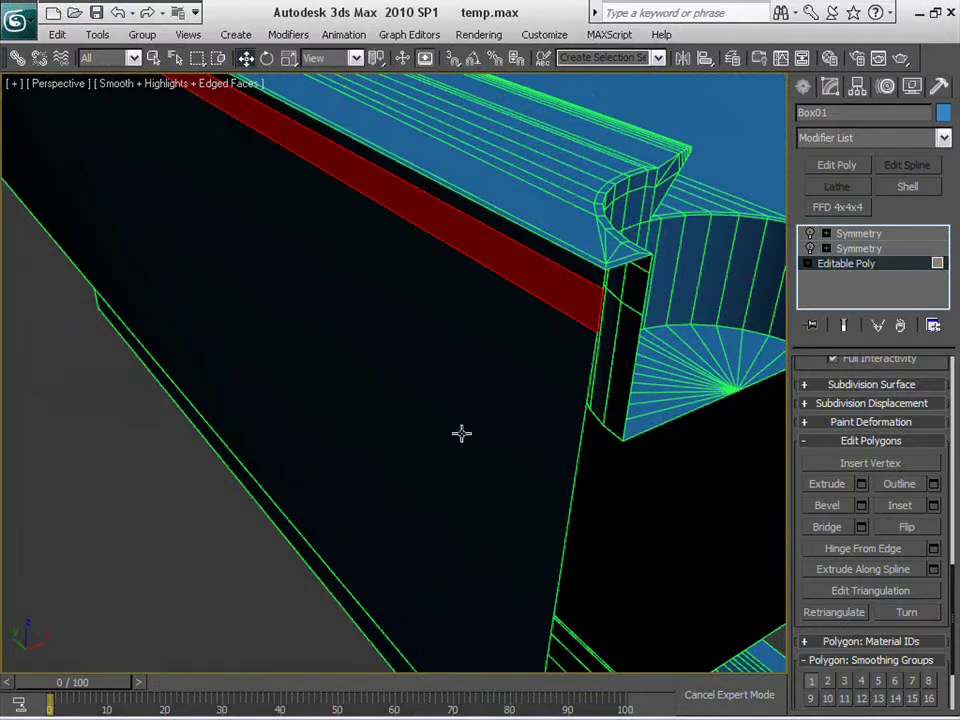
Examine the rounded outer corner and its pocket, checking the smoothing groups of the top rail, end wall and long side wall
middle_click_drag(461, 432, 375, 293, "alt")
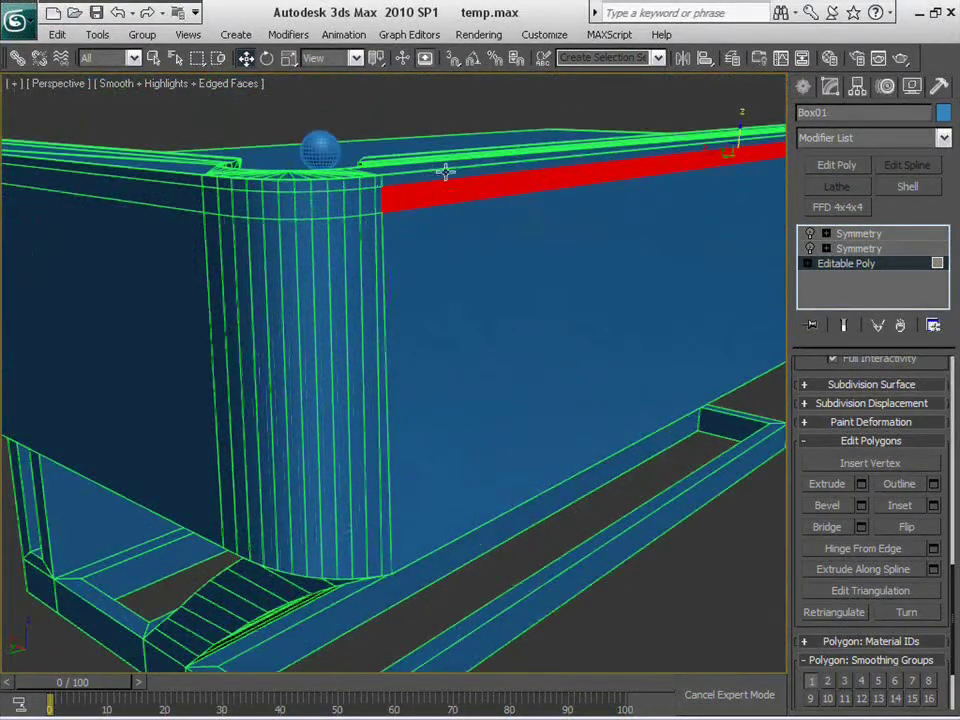
middle_click_drag(326, 196, 390, 404, "alt")
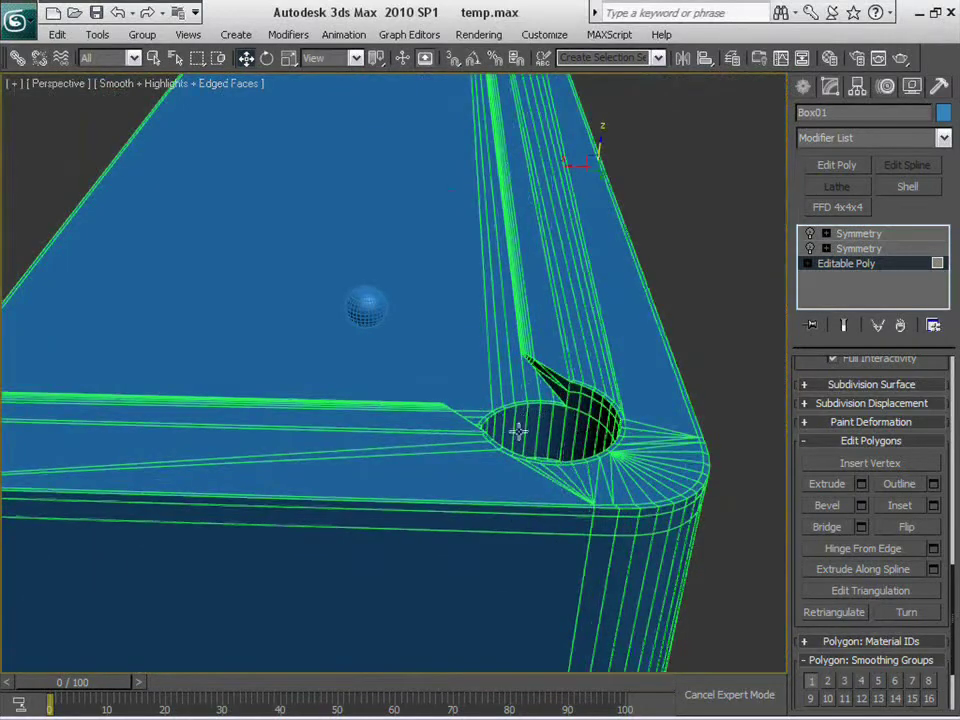
middle_click_drag(550, 437, 495, 414)
left_click(498, 395)
middle_click_drag(637, 392, 667, 461, "alt")
middle_click_drag(474, 480, 548, 600)
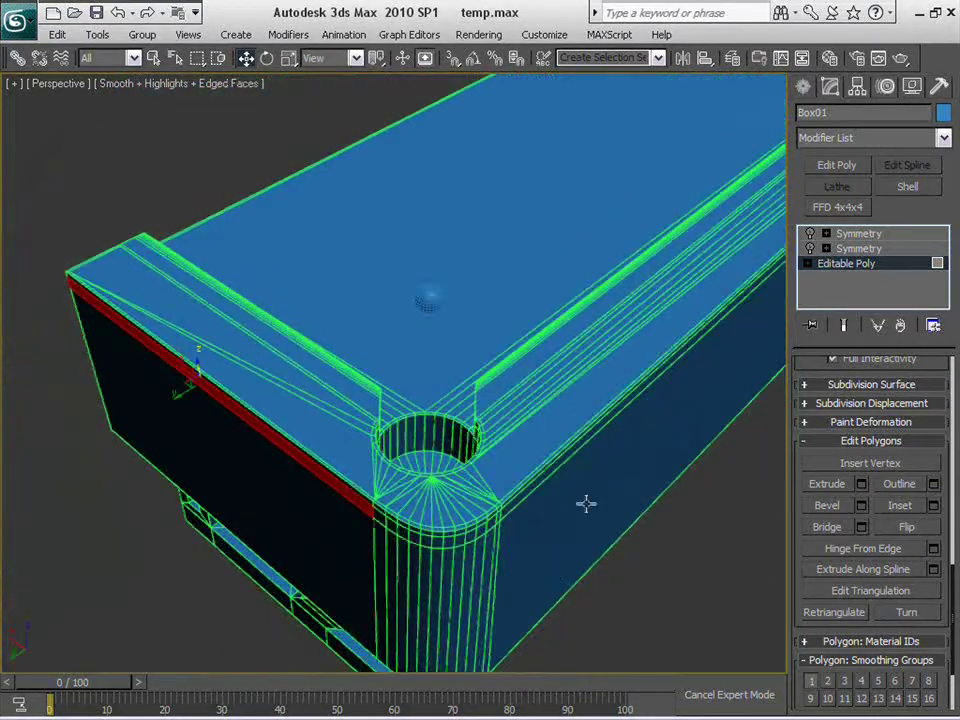
scroll(568, 541, "up", 4)
middle_click_drag(568, 541, 480, 467)
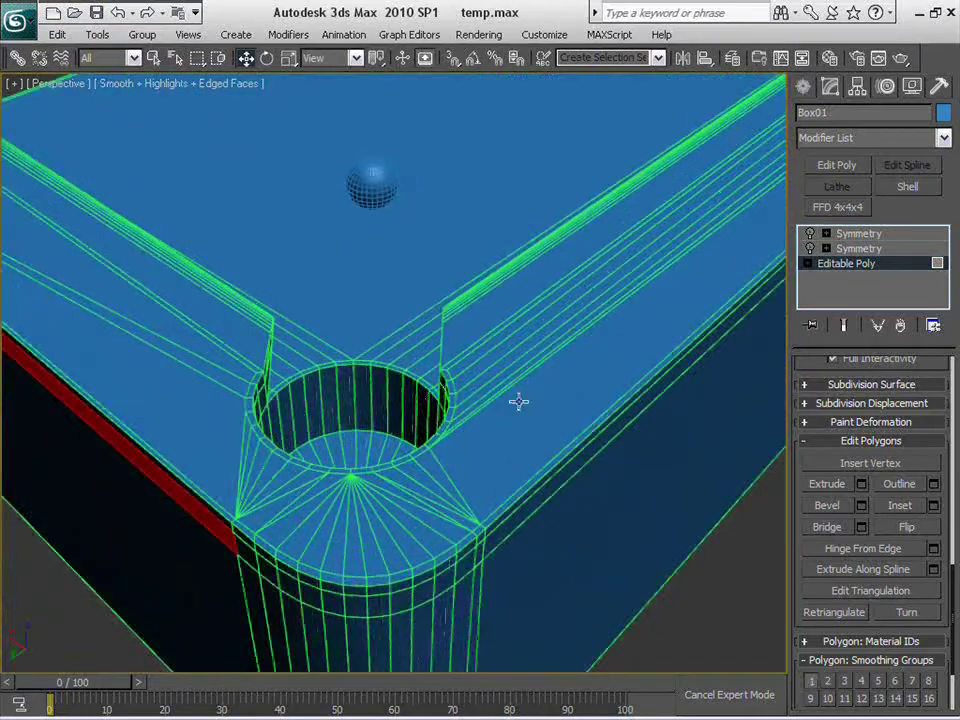
middle_click_drag(547, 391, 566, 346)
scroll(565, 346, "up", 1)
left_click(162, 343)
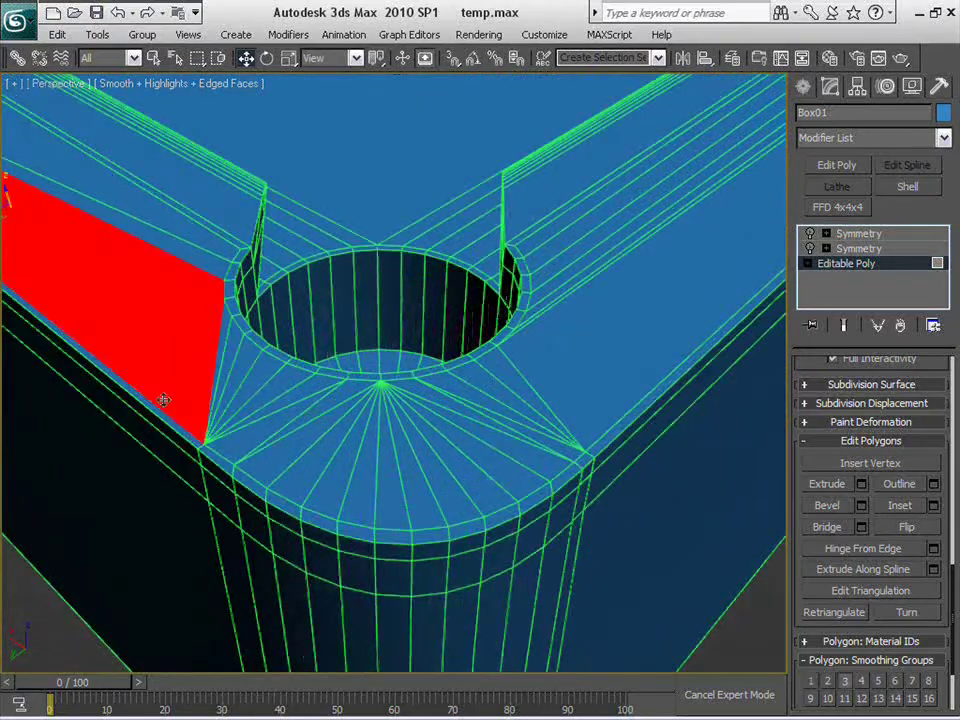
left_click(145, 526)
left_click(662, 525)
Examine the long side wall and base frame from several angles, and clear the polygon selection
scroll(664, 533, "down", 5)
middle_click_drag(600, 576, 600, 482)
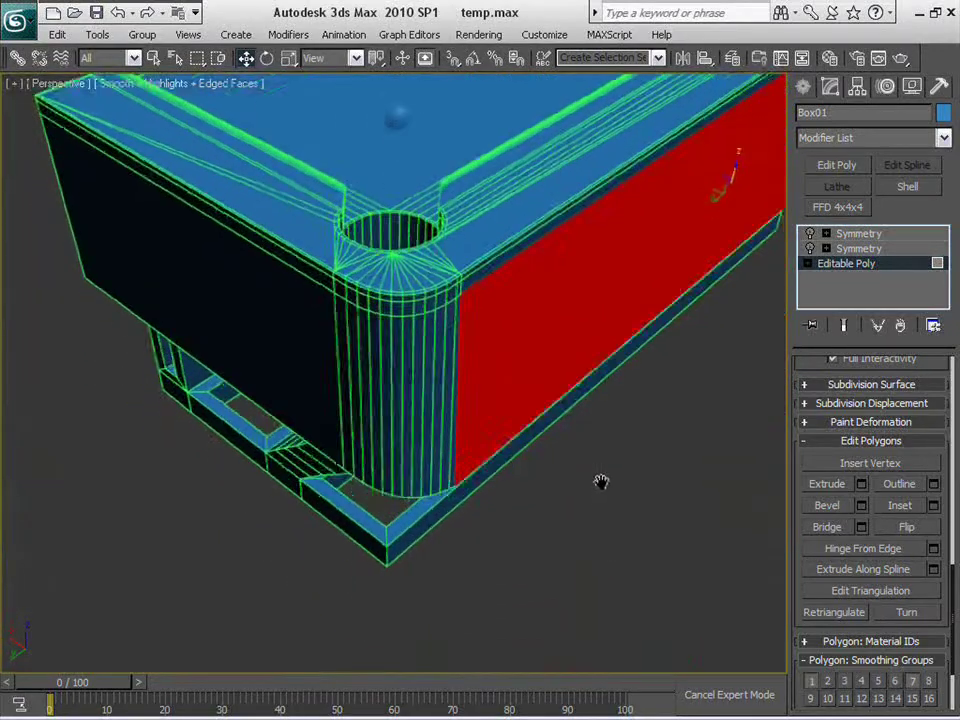
scroll(600, 482, "down", 2)
middle_click_drag(526, 495, 512, 354)
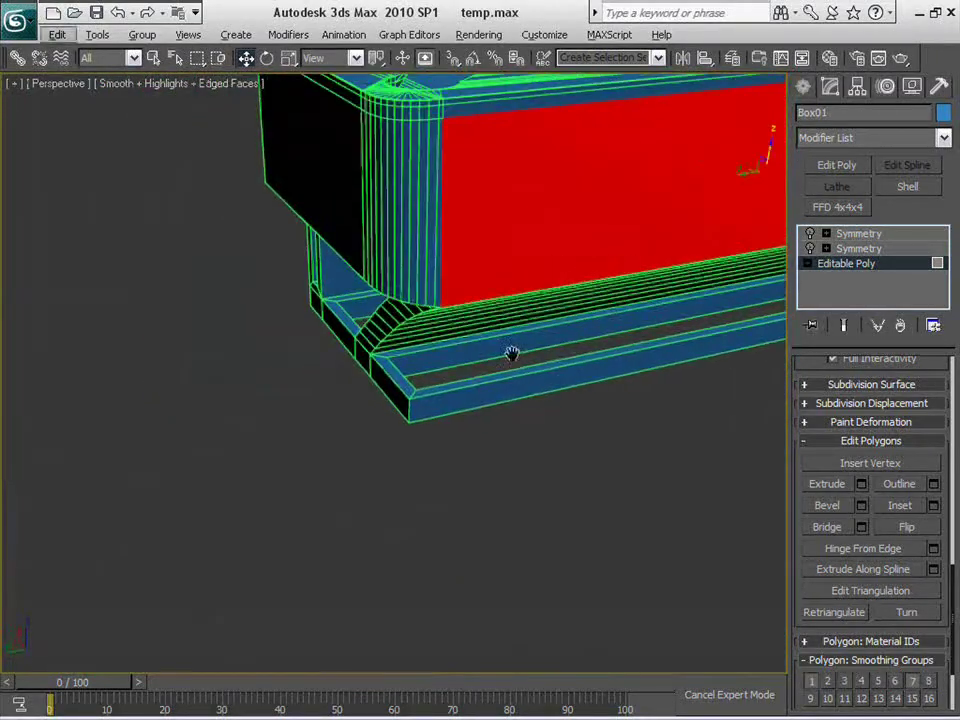
middle_click_drag(528, 446, 450, 605)
scroll(430, 450, "down", 2)
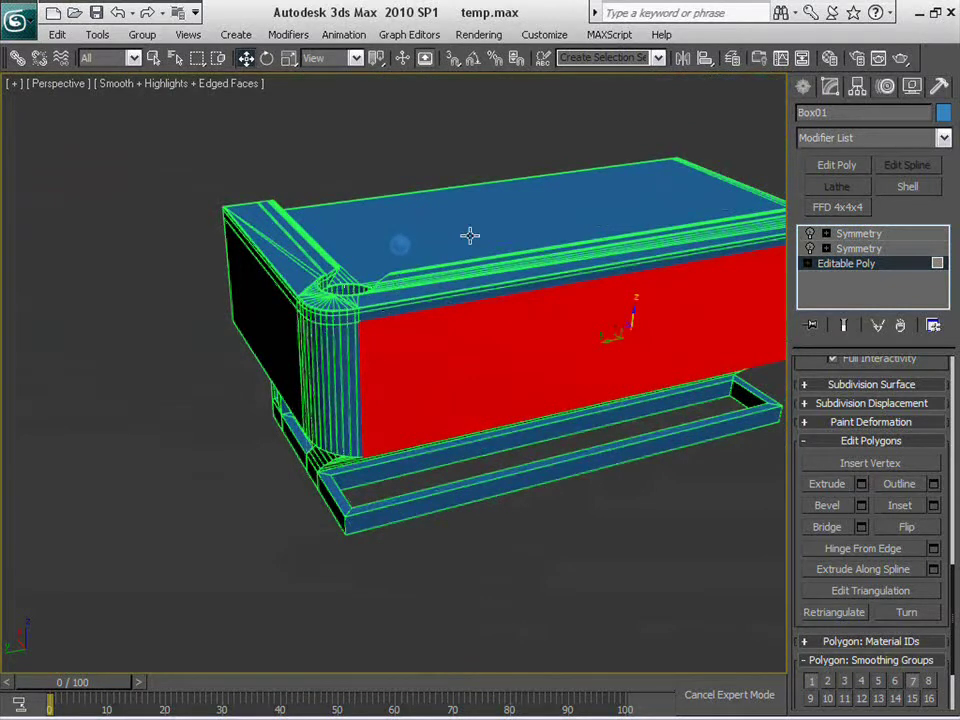
scroll(471, 482, "up", 2)
middle_click_drag(471, 478, 420, 516)
scroll(420, 516, "down", 3)
middle_click_drag(494, 514, 469, 532)
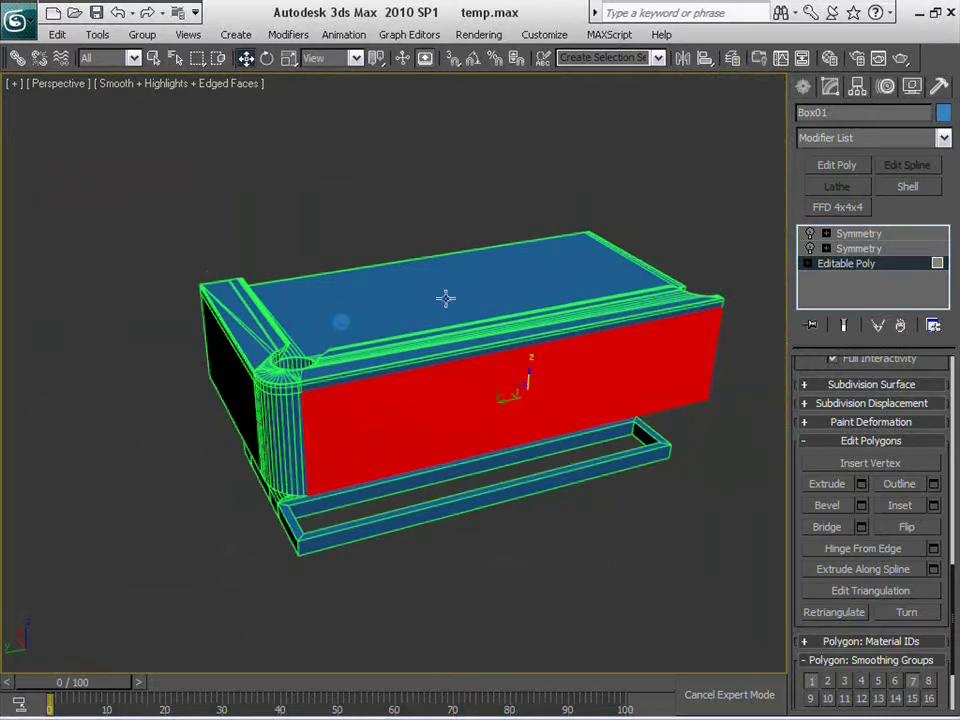
left_click(476, 519)
middle_click_drag(475, 533, 503, 543)
scroll(503, 543, "up", 3)
middle_click_drag(405, 527, 281, 487)
scroll(281, 487, "down", 3)
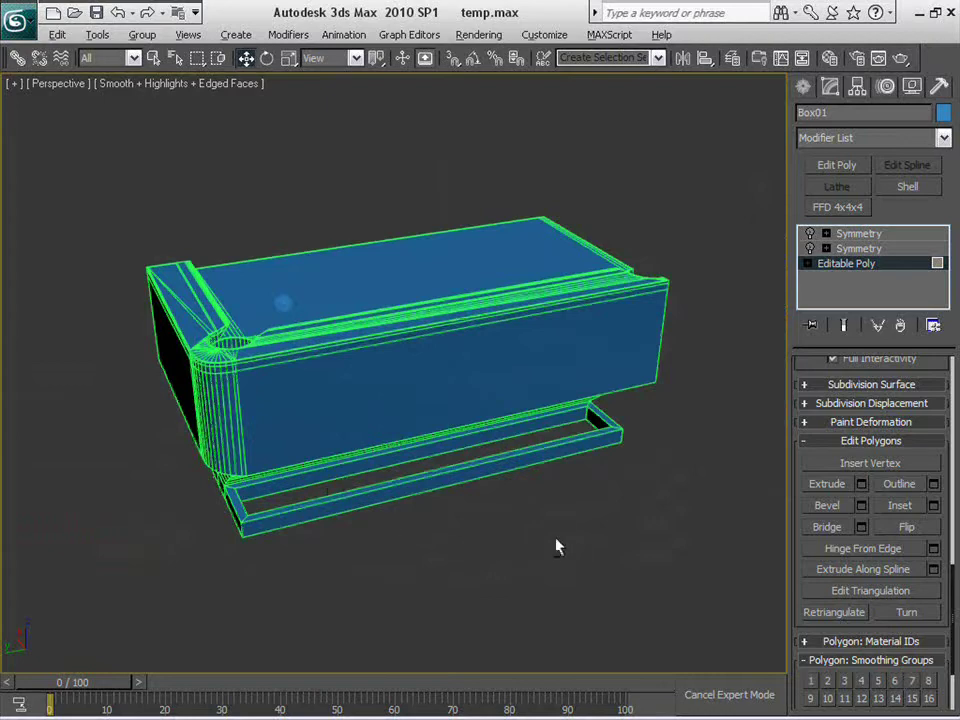
Select the large playing surface polygon and extend the selection along its polygon loop
key("alt")
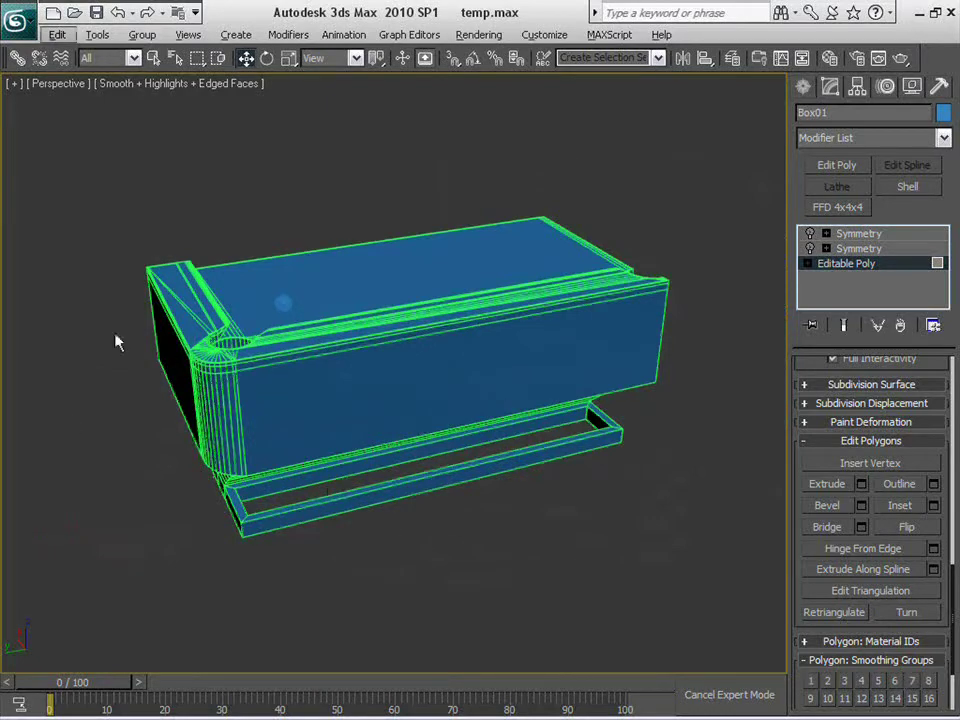
middle_click_drag(444, 584, 360, 473)
scroll(545, 604, "up", 2)
left_click(355, 402)
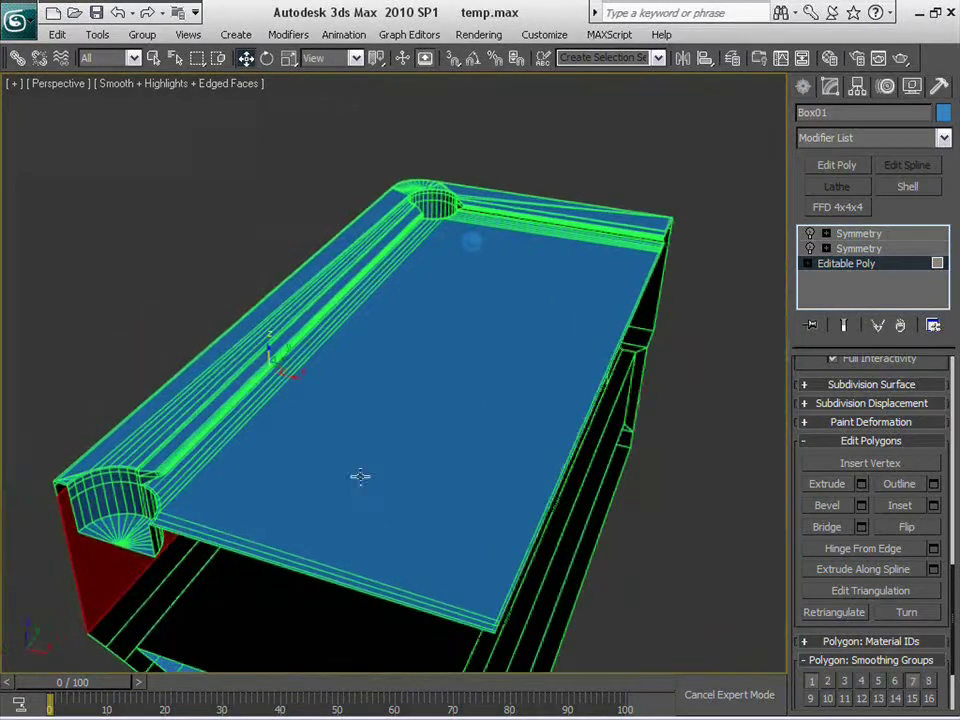
left_click(339, 429)
scroll(447, 423, "up", 3)
middle_click_drag(447, 423, 615, 345)
scroll(510, 416, "up", 3)
left_click_drag(370, 470, 334, 504)
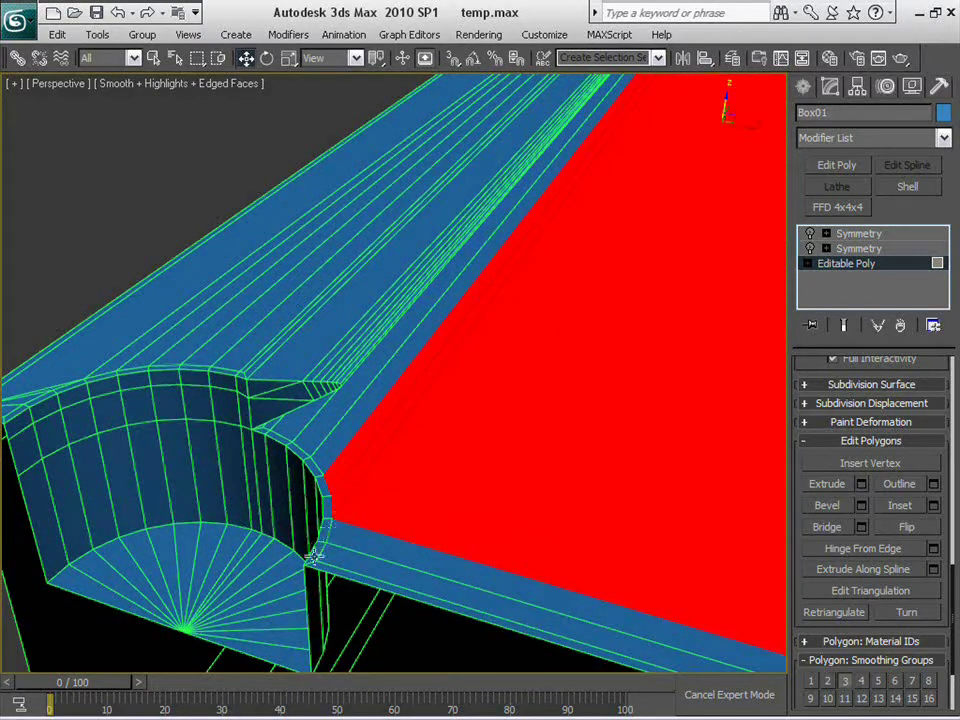
middle_click_drag(353, 565, 330, 420)
scroll(379, 414, "down", 3)
middle_click_drag(448, 442, 489, 495, "alt")
scroll(368, 478, "down", 3)
key("alt+l")
scroll(510, 545, "up", 3)
Remove the cushion strips along the long rail beside the side pocket from the selection
left_click_drag(233, 342, 389, 410, "alt")
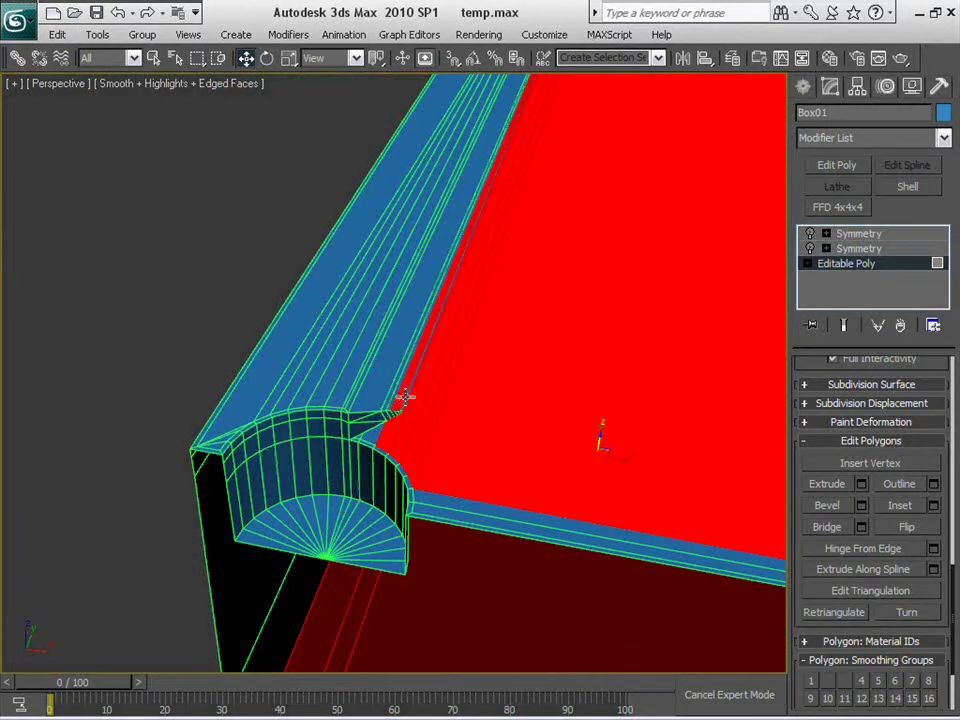
left_click(402, 398, "alt")
left_click(399, 398, "alt")
left_click(402, 395, "alt")
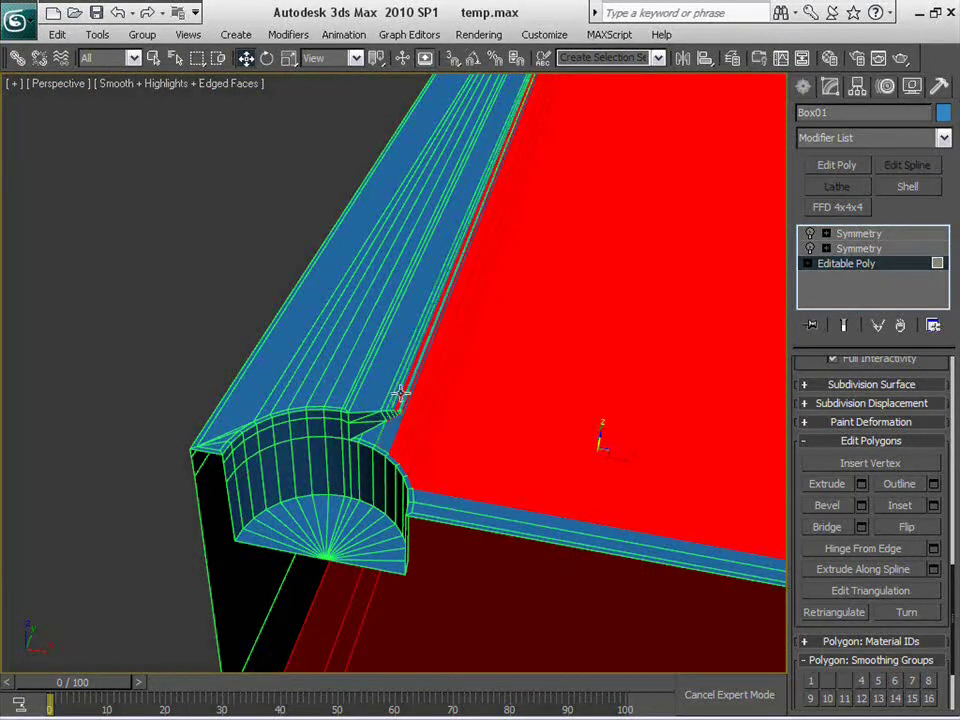
scroll(510, 459, "up", 4)
scroll(505, 400, "up", 3)
middle_click_drag(518, 457, 404, 329)
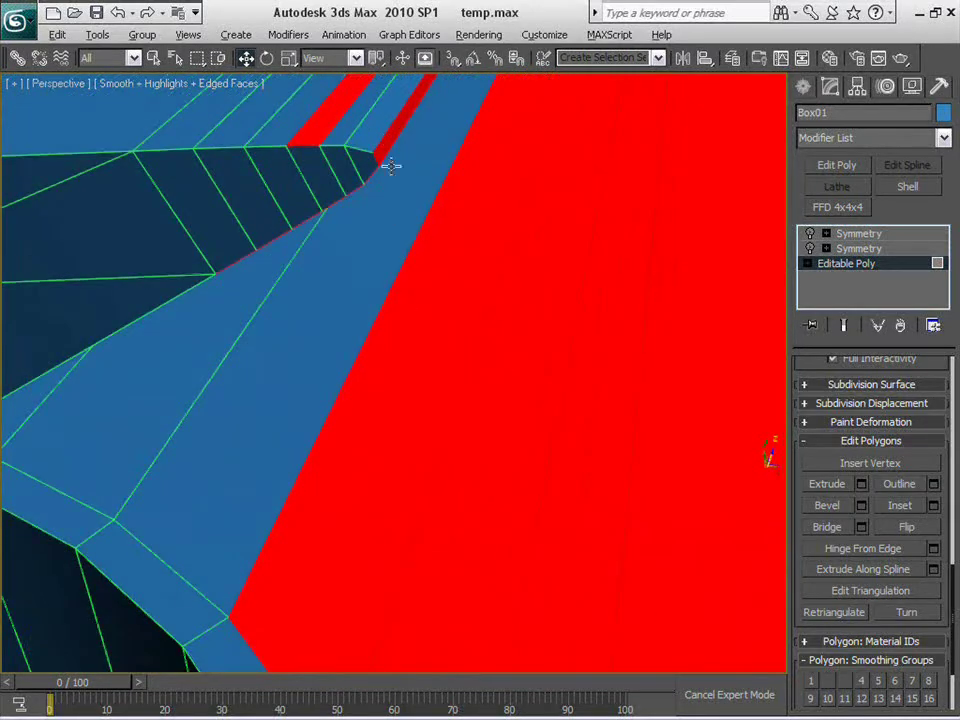
left_click_drag(384, 209, 210, 136, "alt")
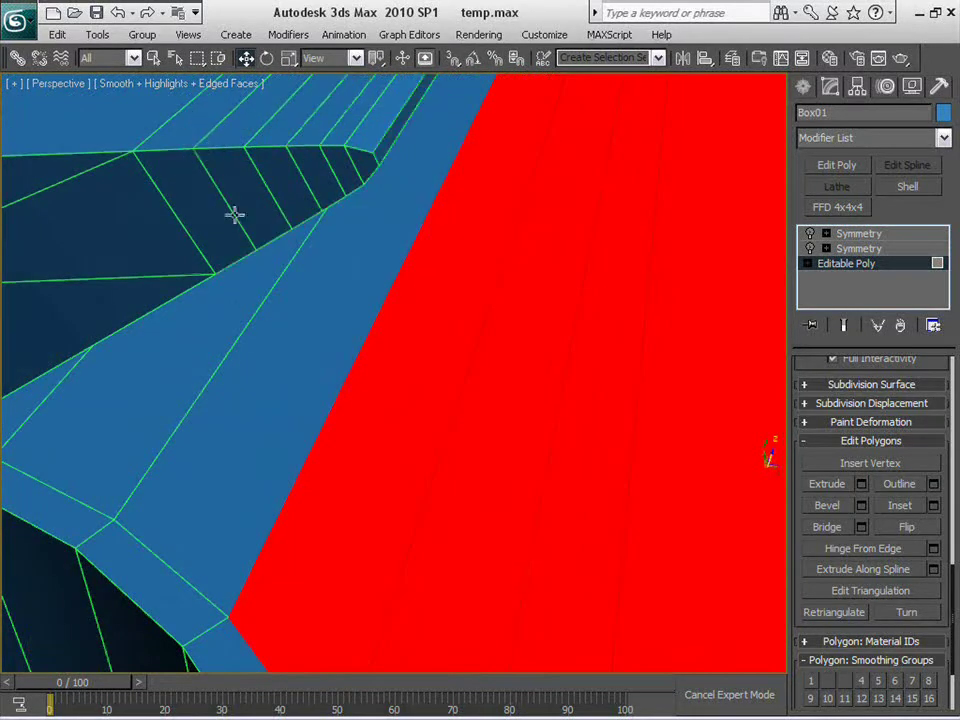
Add the cloth polygons beneath the side pocket's jaw and along the pocket's curved rim to the selection
left_click(144, 400, "ctrl")
left_click(212, 474, "ctrl")
middle_click_drag(171, 516, 240, 332)
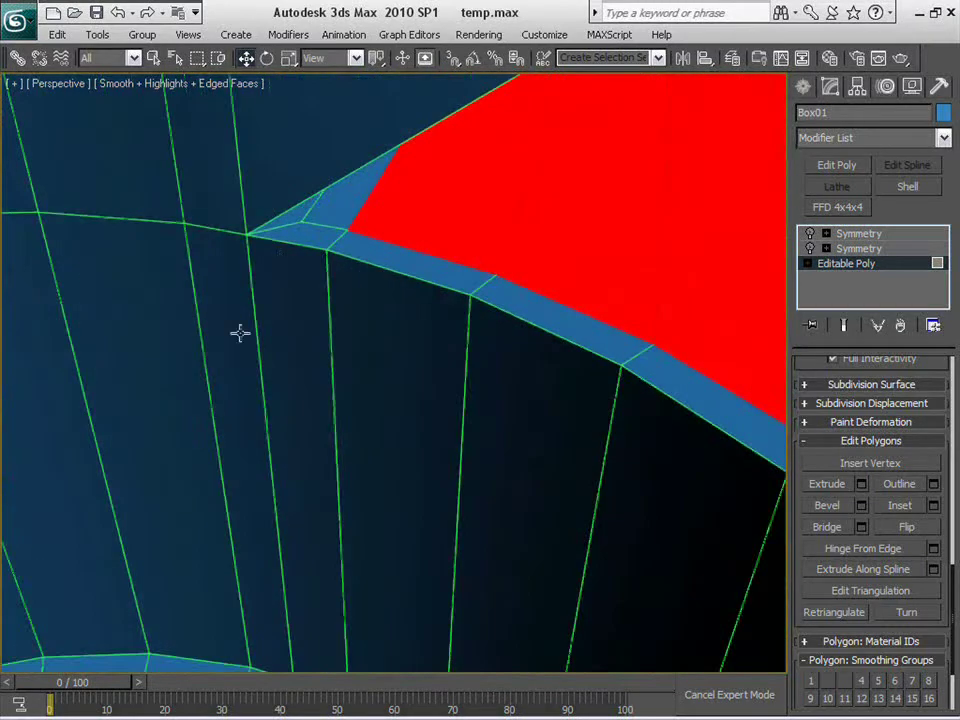
left_click(326, 213, "ctrl")
left_click(298, 214, "ctrl")
left_click(297, 236, "ctrl")
left_click(383, 249, "ctrl")
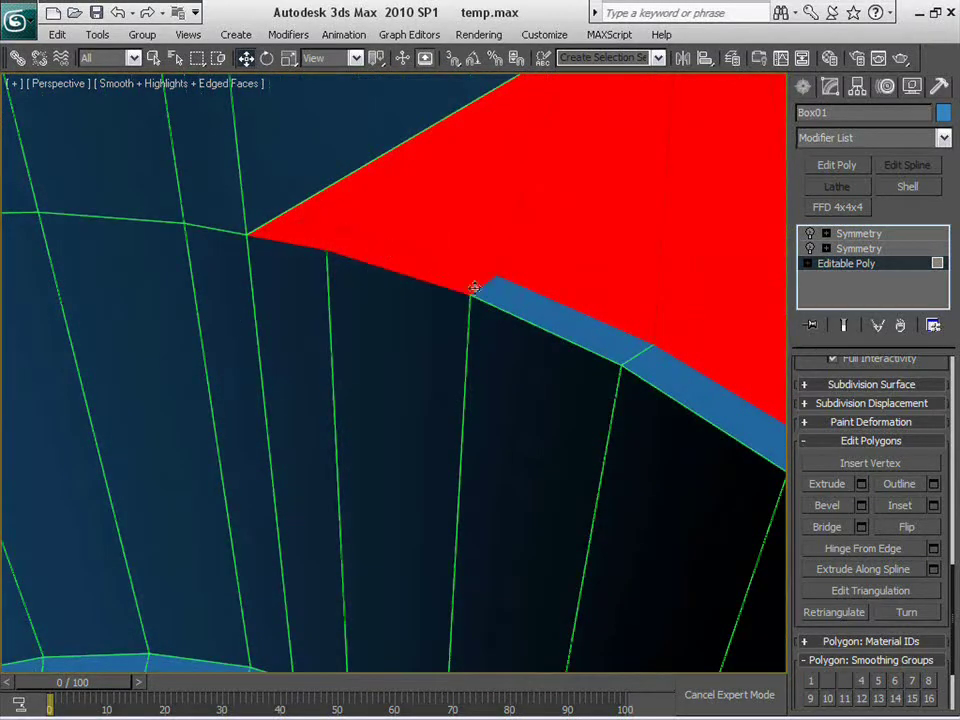
left_click(525, 312, "ctrl")
left_click(684, 405, "ctrl")
Add the last rim polygons of the side pocket and the strips along the playing surface's cut edge to the selection
scroll(684, 411, "down", 3)
middle_click_drag(684, 411, 643, 425)
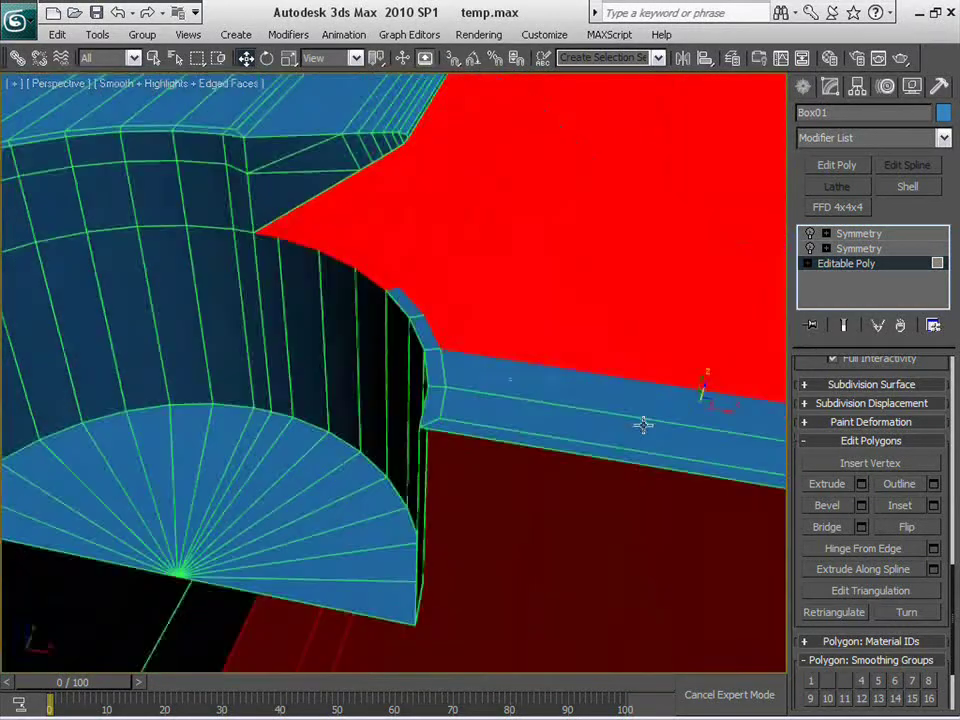
left_click(435, 367, "ctrl")
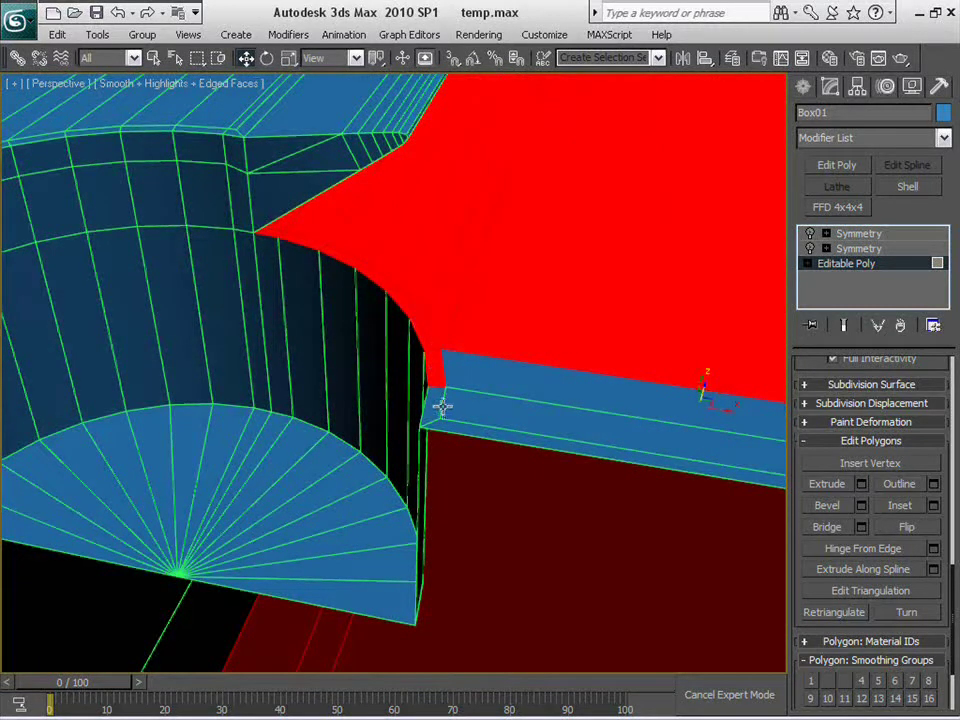
mouse_move(442, 406)
left_mouse_down("ctrl")
mouse_move(433, 411)
mouse_move(446, 430)
left_mouse_up("ctrl")
key("ctrl+z")
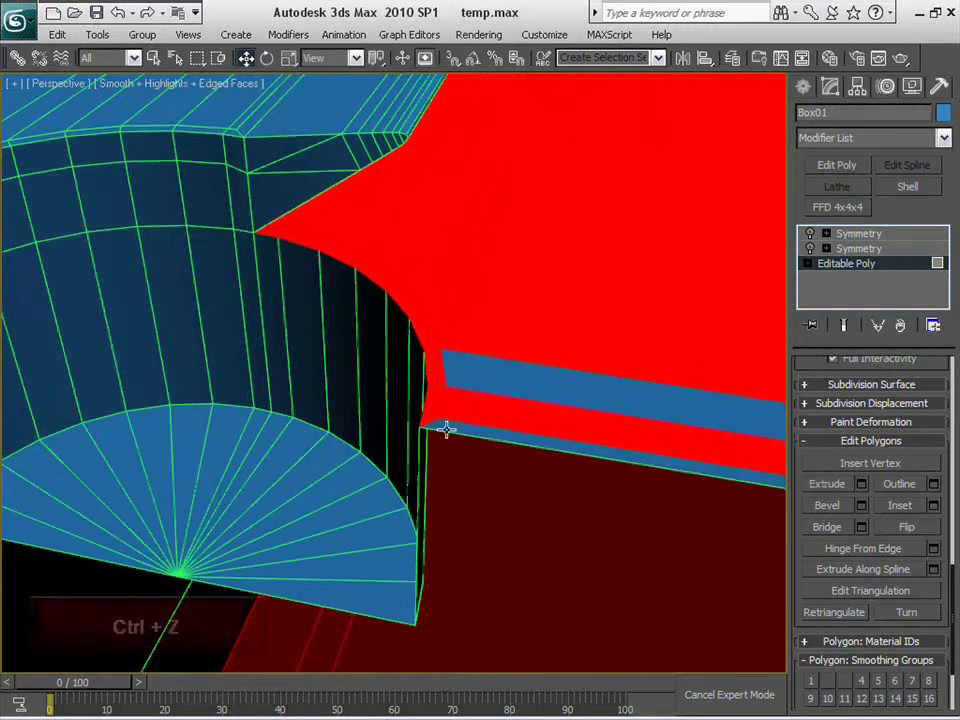
key("q")
left_click(498, 387, "ctrl")
Remove the cabinet and base polygons beneath the playing surface from the selection
scroll(498, 387, "down", 8)
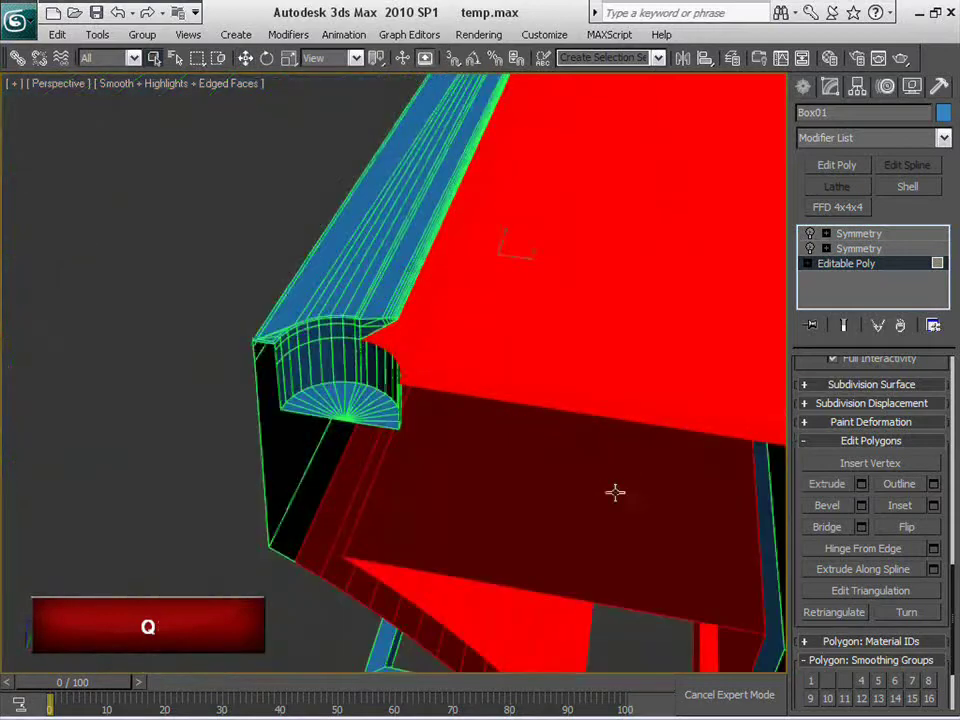
middle_click_drag(703, 452, 562, 395, "alt")
scroll(660, 485, "up", 4)
scroll(583, 422, "up", 4)
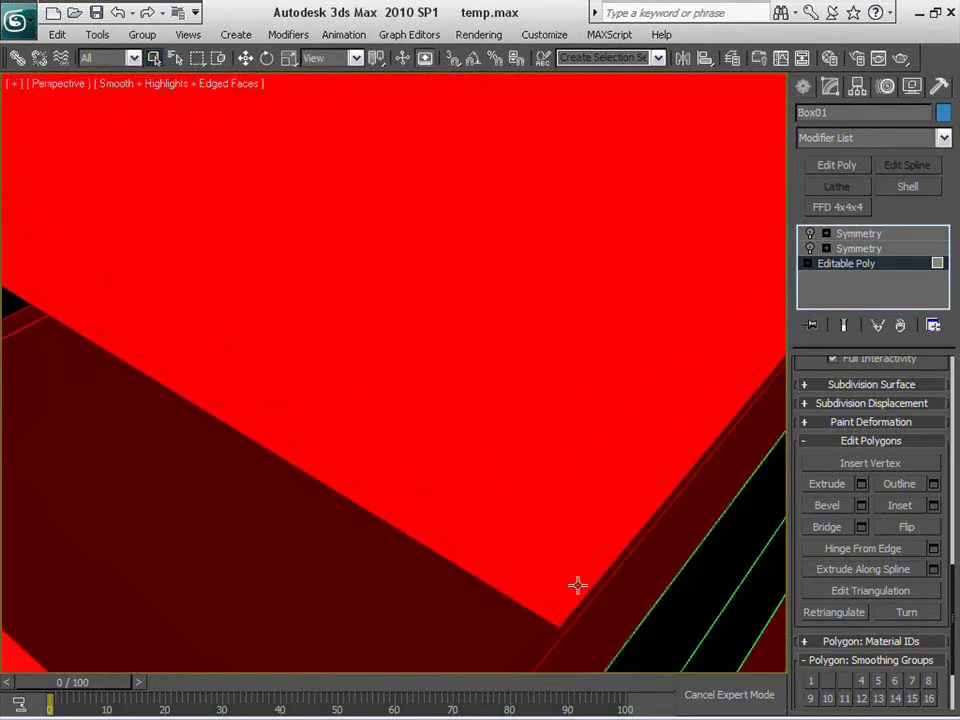
scroll(580, 560, "down", 8)
left_click_drag(554, 556, 233, 406, "alt")
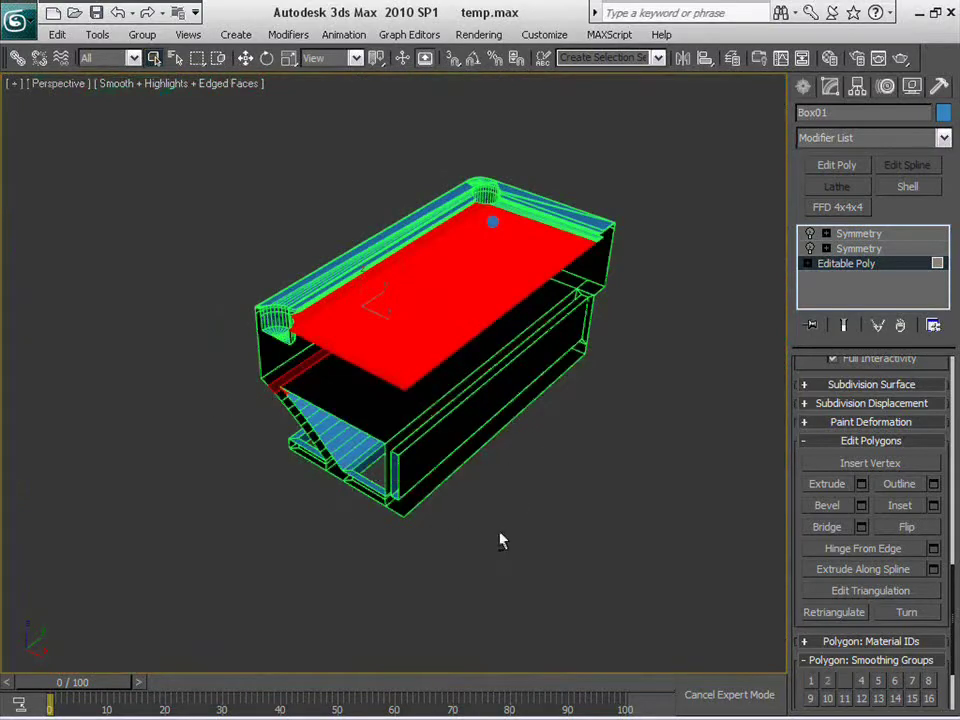
middle_click_drag(499, 536, 599, 500, "alt")
mouse_move(448, 567)
left_mouse_down("alt")
mouse_move(352, 394)
mouse_move(355, 403)
left_mouse_up("alt")
middle_click_drag(355, 403, 429, 553, "alt")
Add the narrow cloth strips between the playing surface and the short end rail to the selection
scroll(456, 544, "up", 5)
scroll(508, 508, "up", 5)
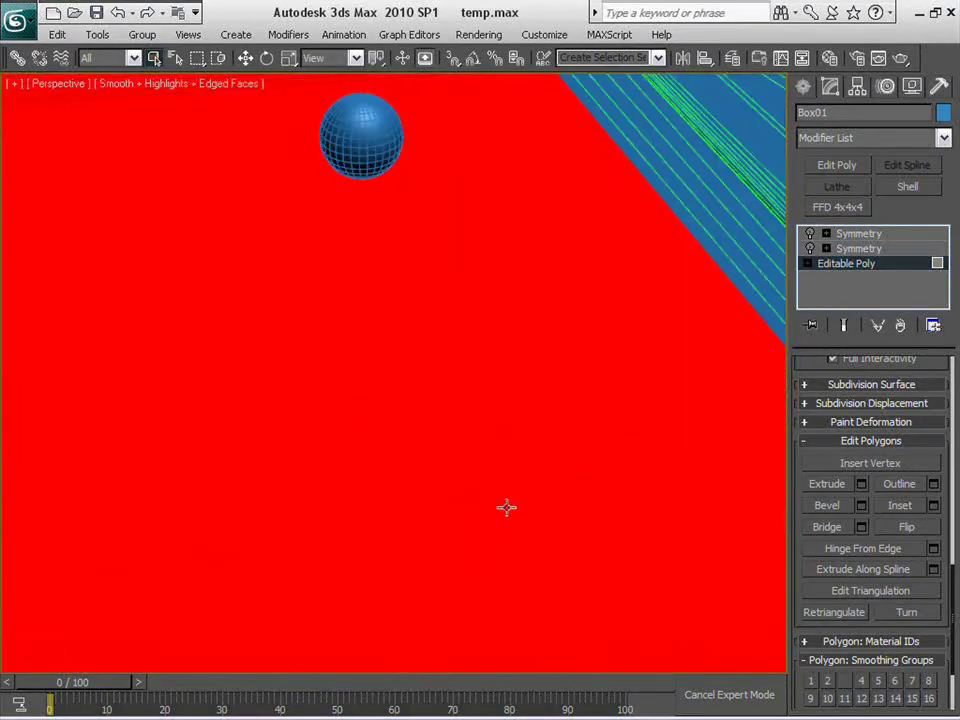
middle_click_drag(508, 508, 439, 540)
left_click(556, 307, "ctrl")
left_click(573, 303, "ctrl")
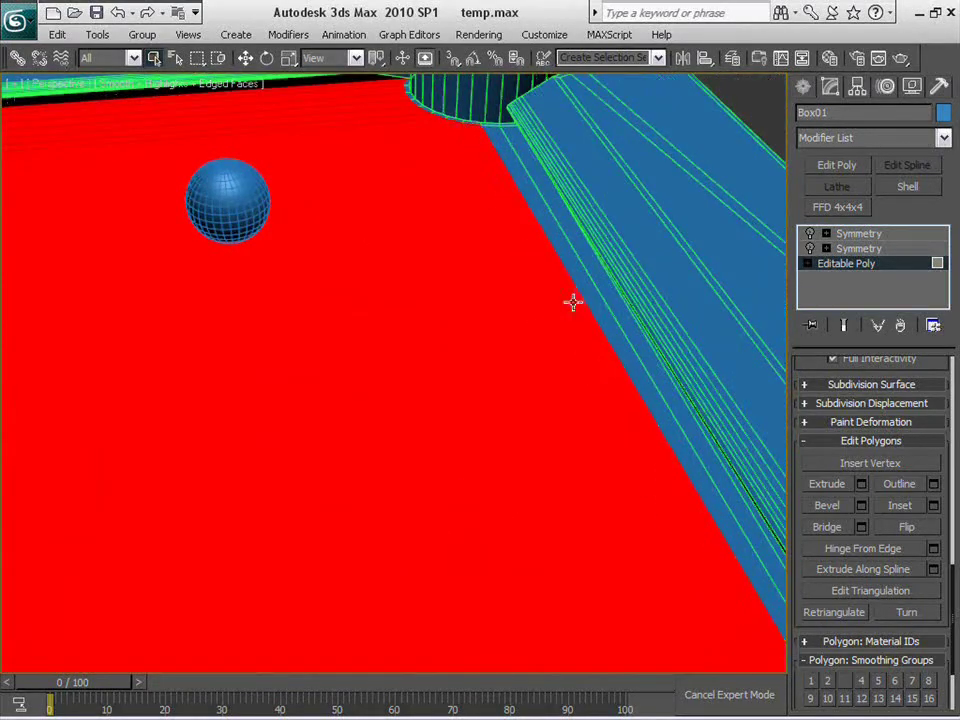
left_click(592, 299, "ctrl")
left_click(605, 298, "ctrl")
scroll(605, 393, "up", 2)
scroll(604, 393, "down", 4)
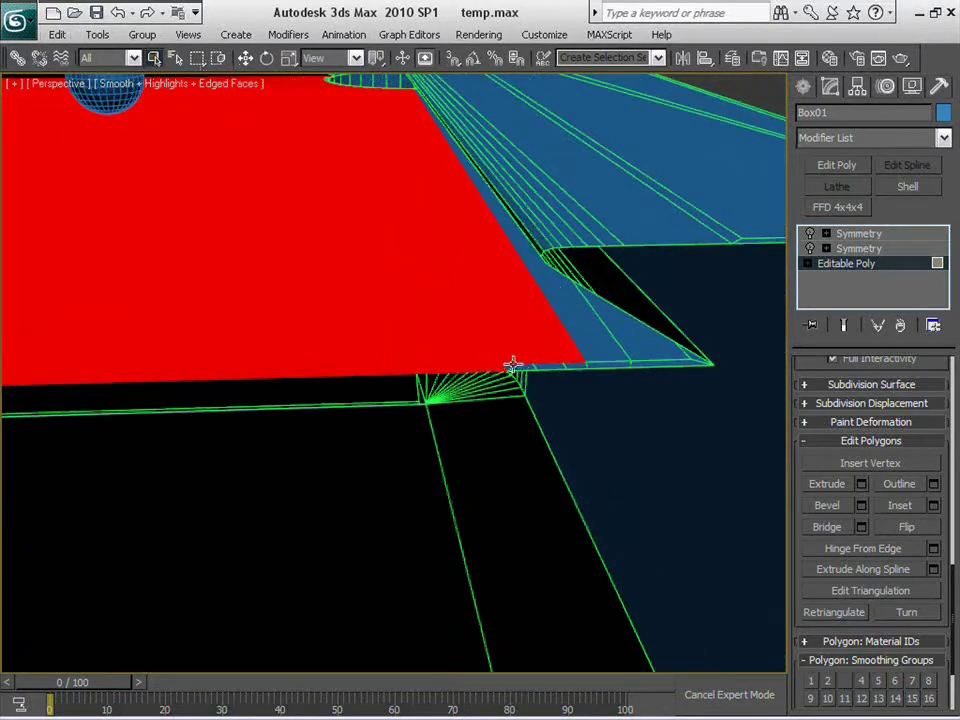
left_click(551, 371)
key("ctrl+z")
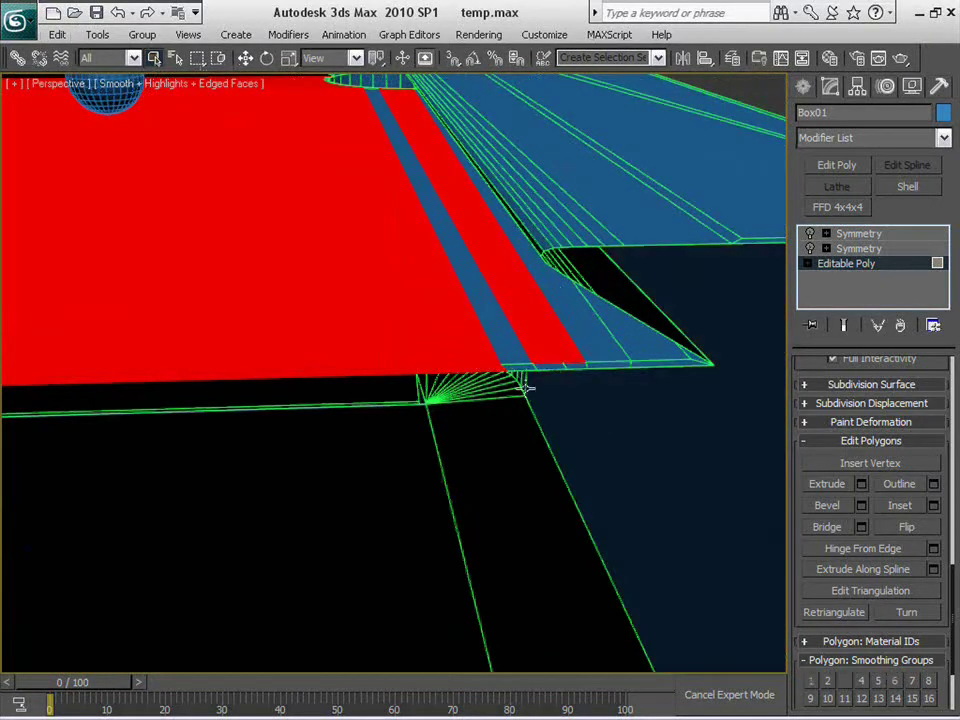
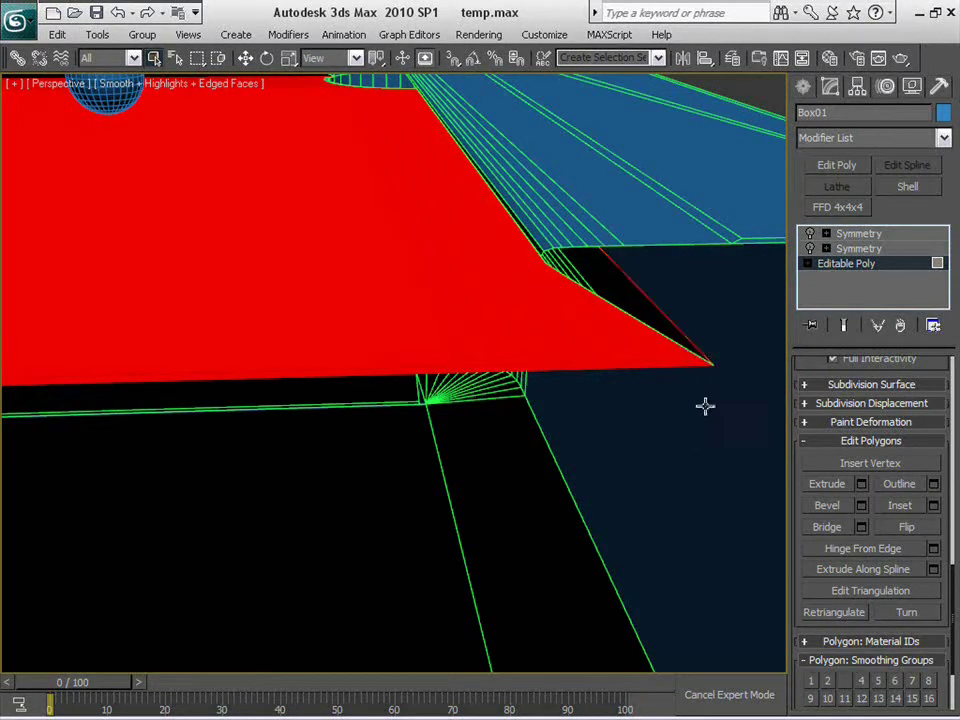
Add the first cloth polygons along the corner pocket's rim, beside the long cushion's jaw, to the selection
middle_click_drag(659, 411, 542, 608)
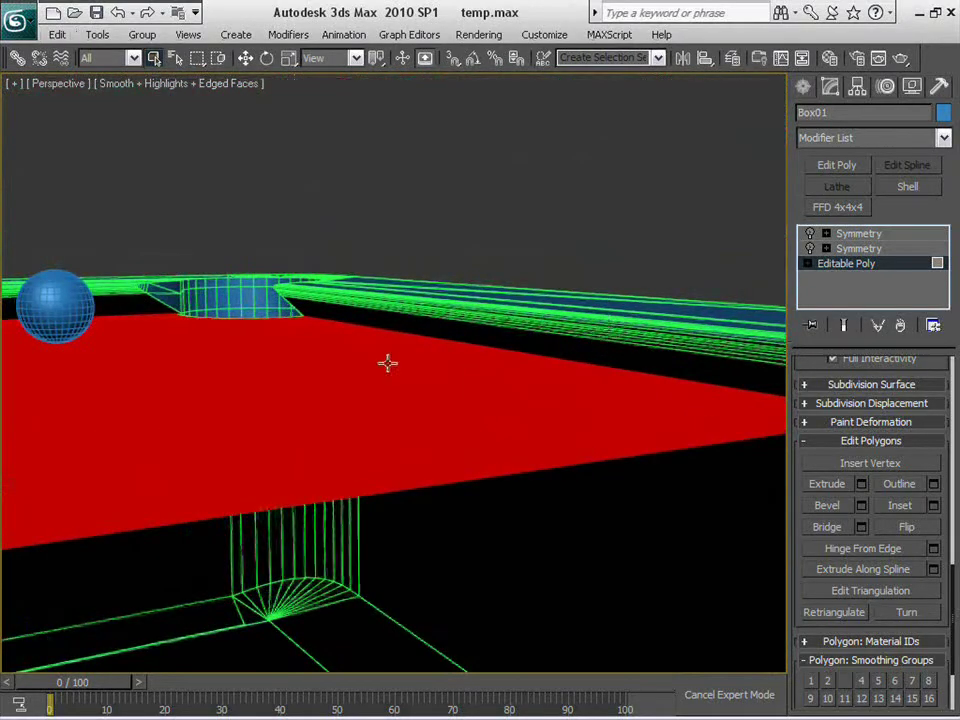
middle_click_drag(387, 363, 504, 441)
scroll(600, 523, "up", 2)
scroll(504, 441, "up", 1)
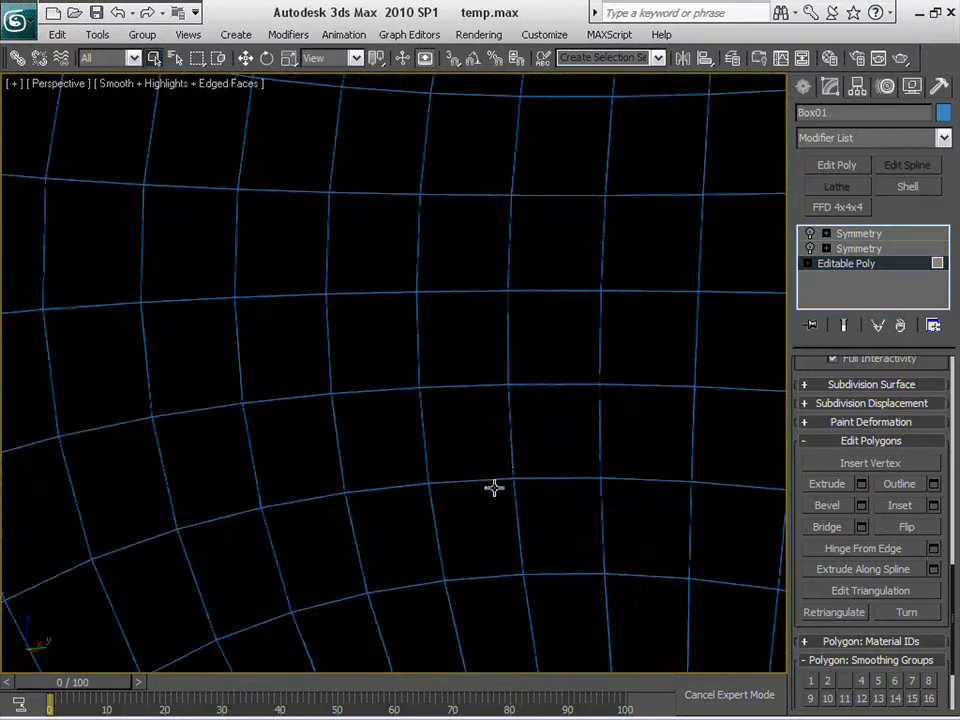
scroll(494, 488, "down", 1)
middle_click_drag(583, 446, 543, 395, "alt")
scroll(491, 446, "up", 3)
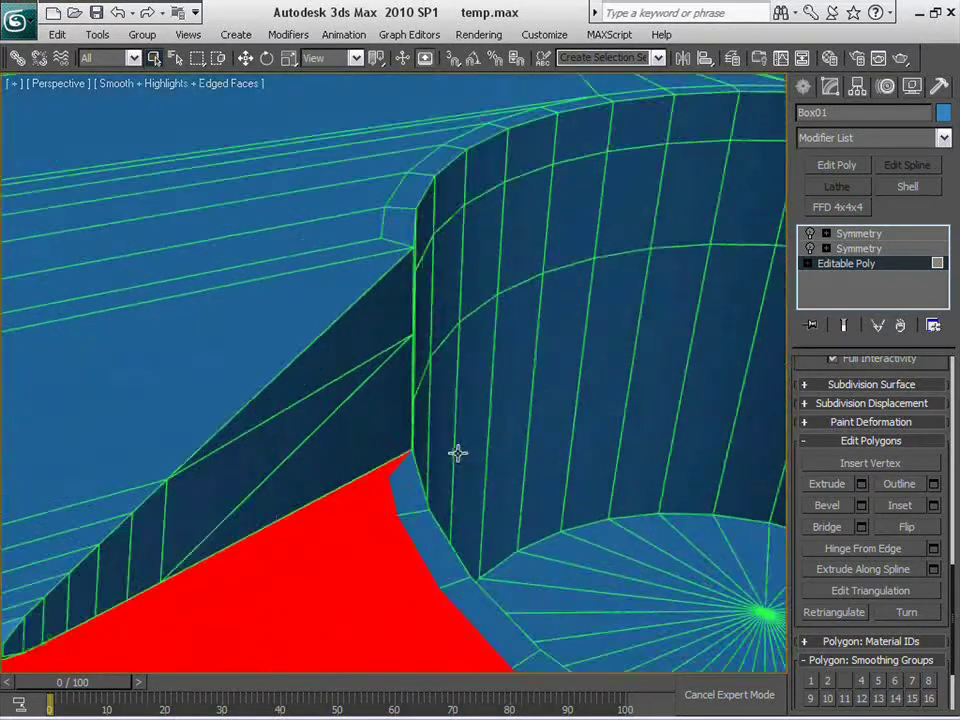
middle_click_drag(457, 453, 461, 374)
left_click(432, 440, "ctrl")
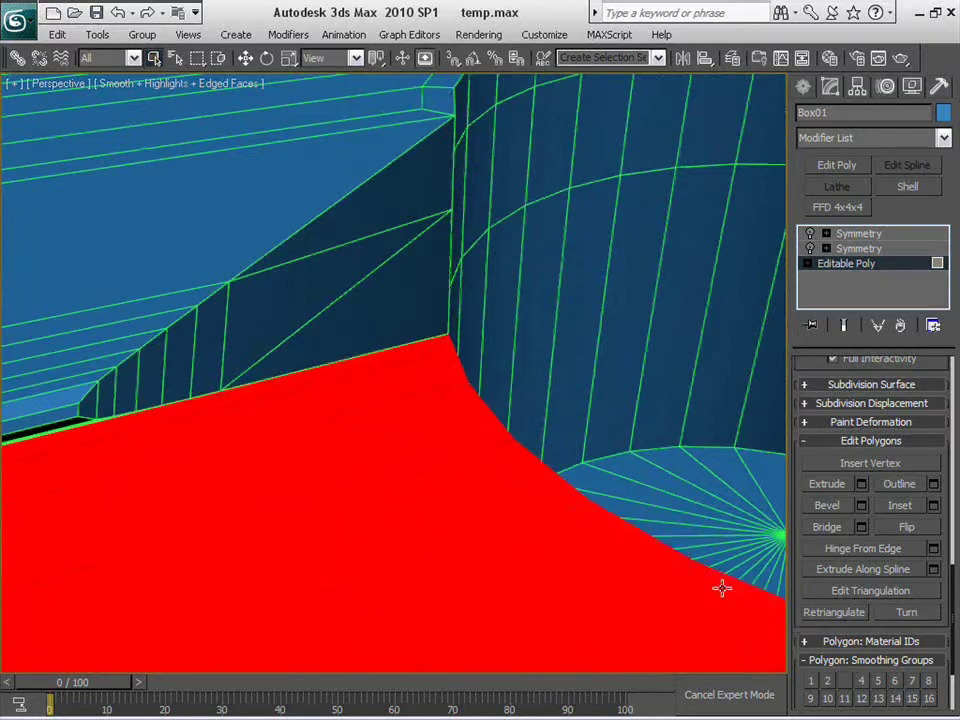
Add the remaining cloth polygons around the corner pocket's curved rim to the selection
middle_click_drag(722, 588, 500, 535, "alt")
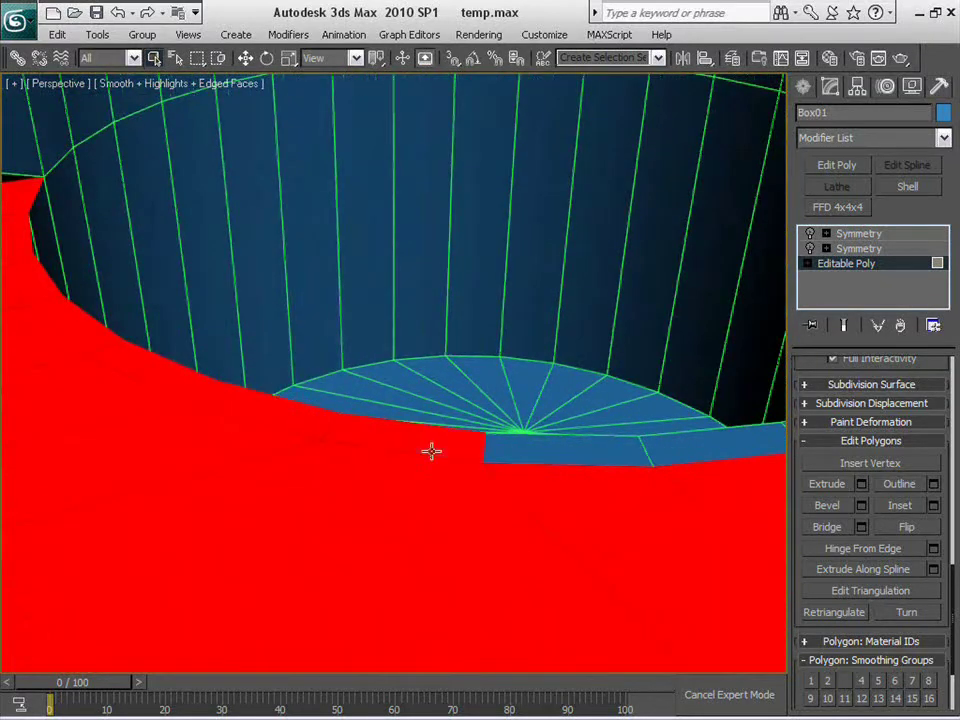
middle_click_drag(707, 525, 563, 545, "alt")
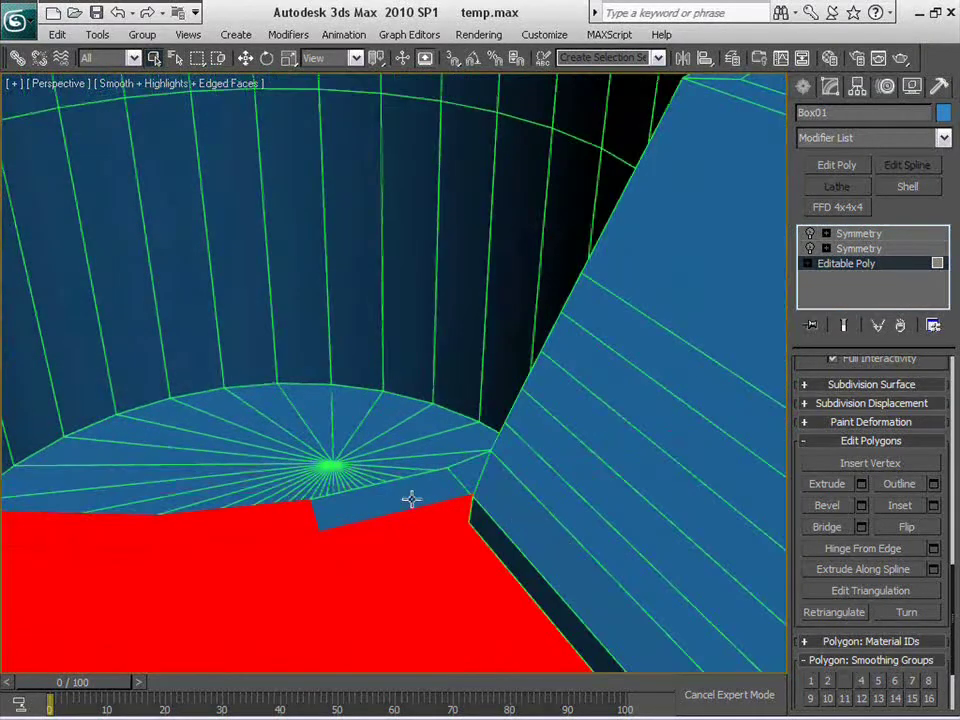
middle_click_drag(429, 499, 568, 446, "alt")
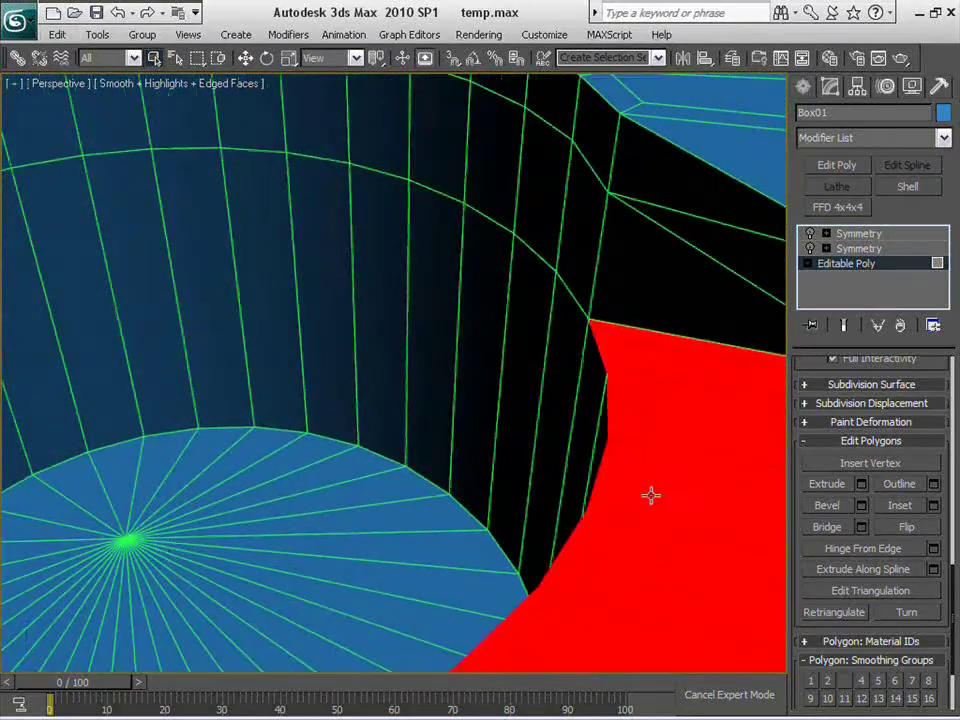
middle_click_drag(651, 495, 515, 625, "alt")
Assign material ID 2 to the selected playing surface polygons and show the model in wireframe
key("F3")
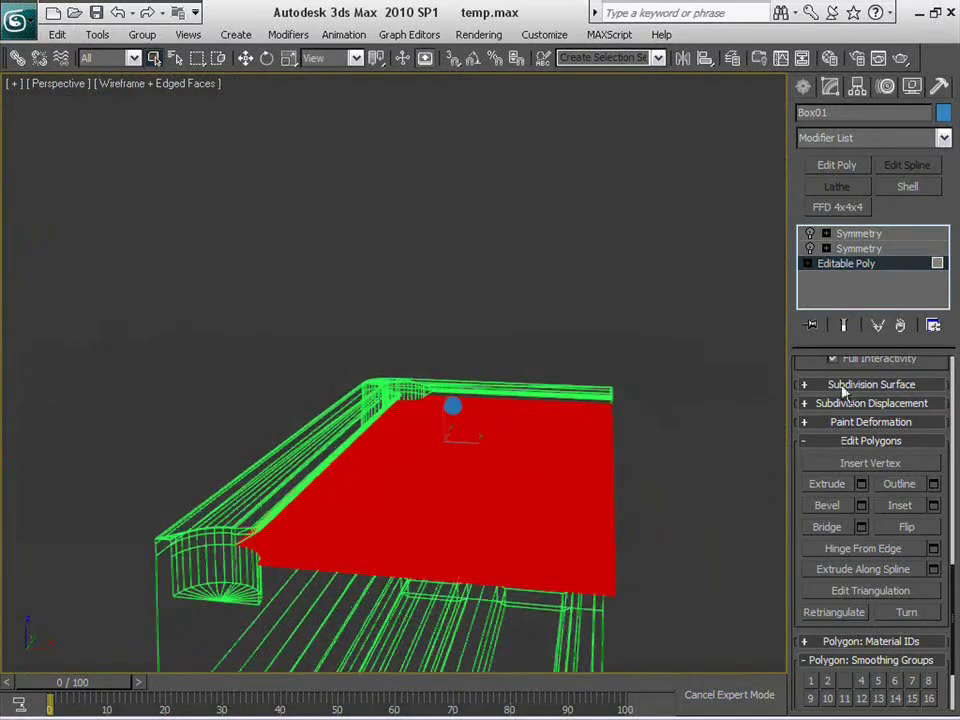
left_click(848, 641)
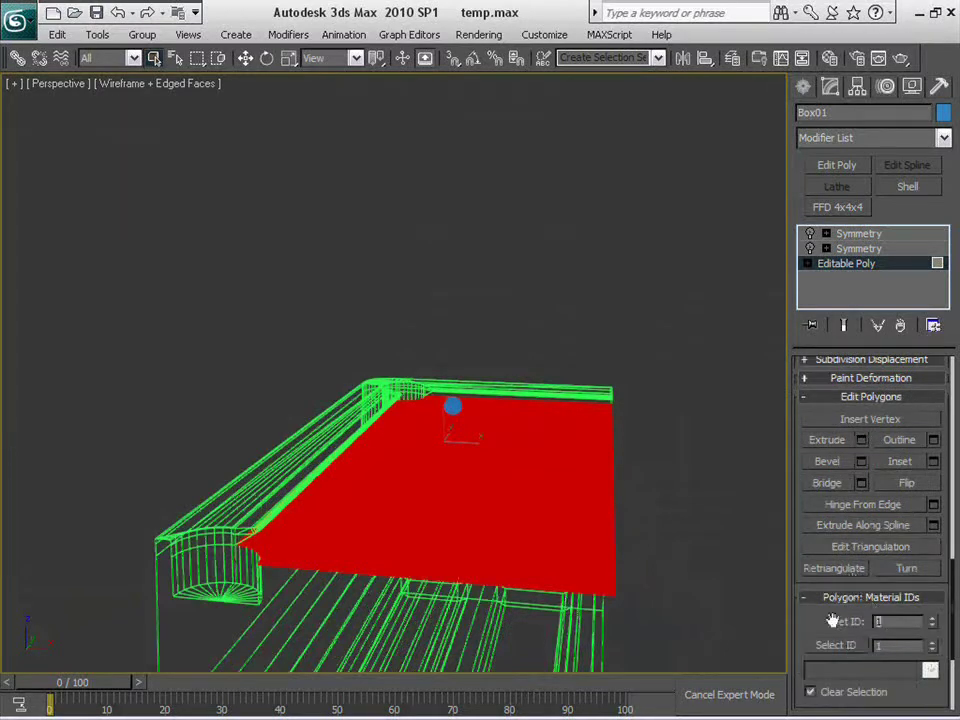
type("2")
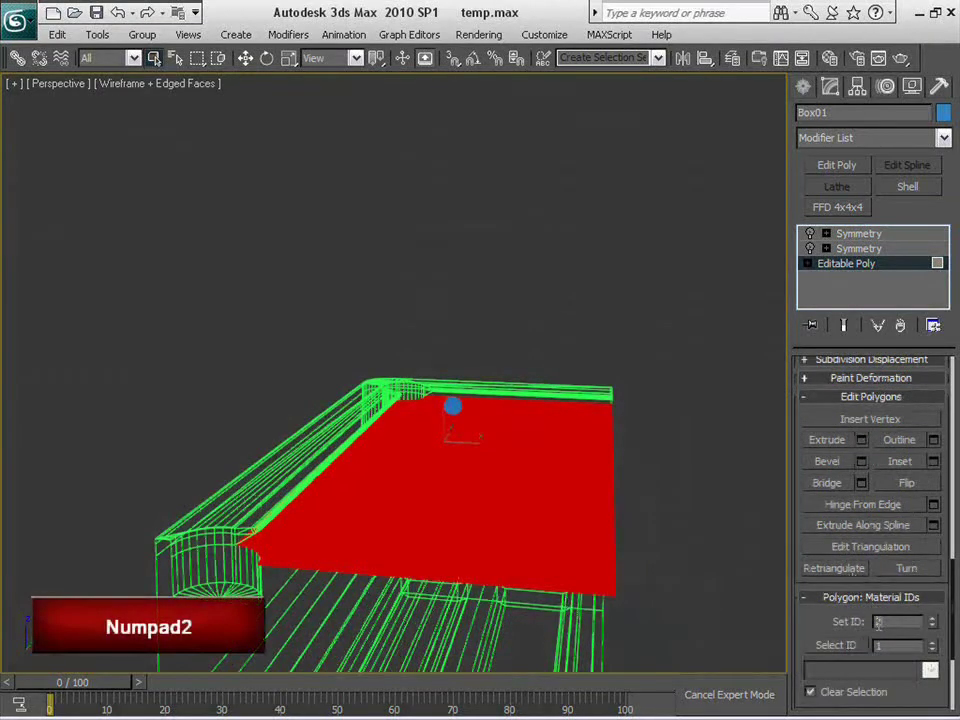
key("KP_Enter")
Select the end-face polygons of the long cushion at the side pocket one by one
scroll(538, 458, "up", 2)
middle_click_drag(540, 466, 559, 428)
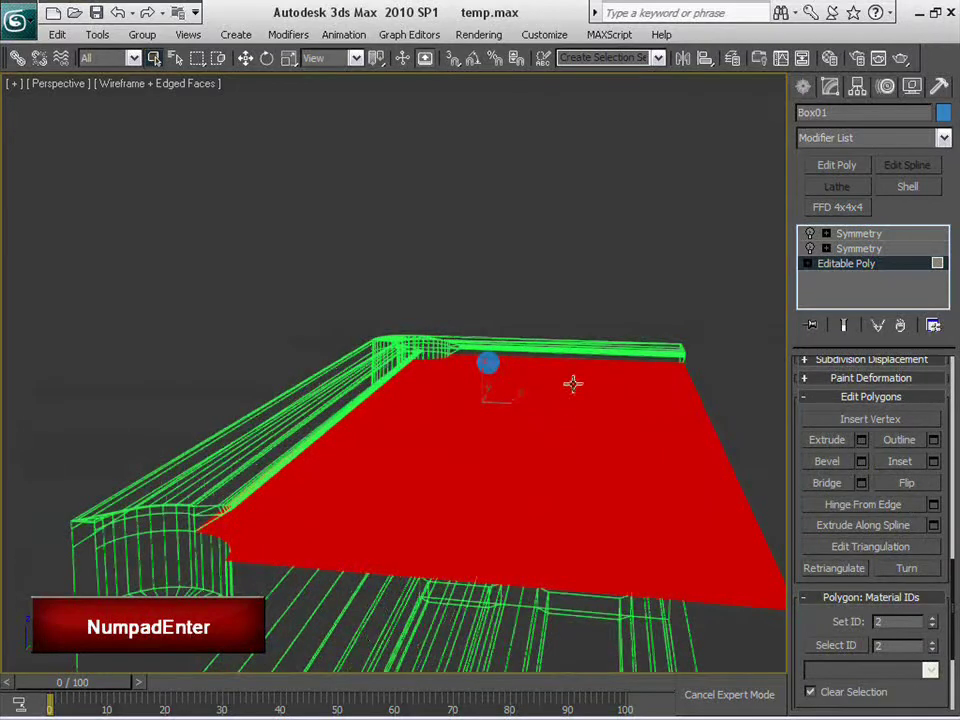
middle_click_drag(573, 384, 596, 360)
scroll(596, 360, "up", 2)
middle_click_drag(450, 426, 555, 436)
scroll(521, 345, "up", 3)
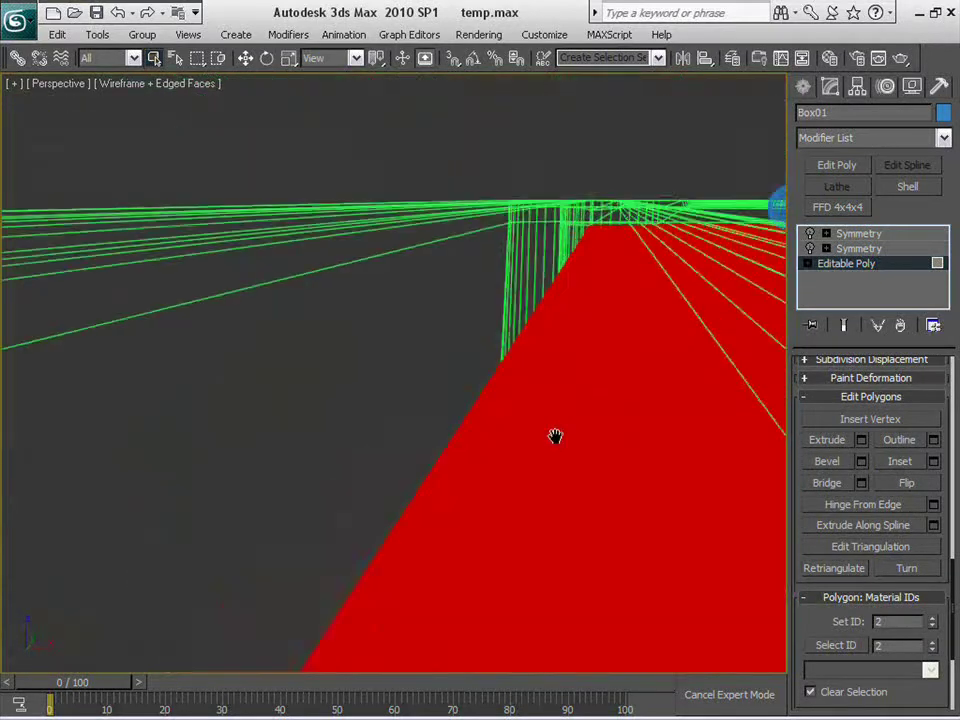
scroll(556, 436, "down", 3)
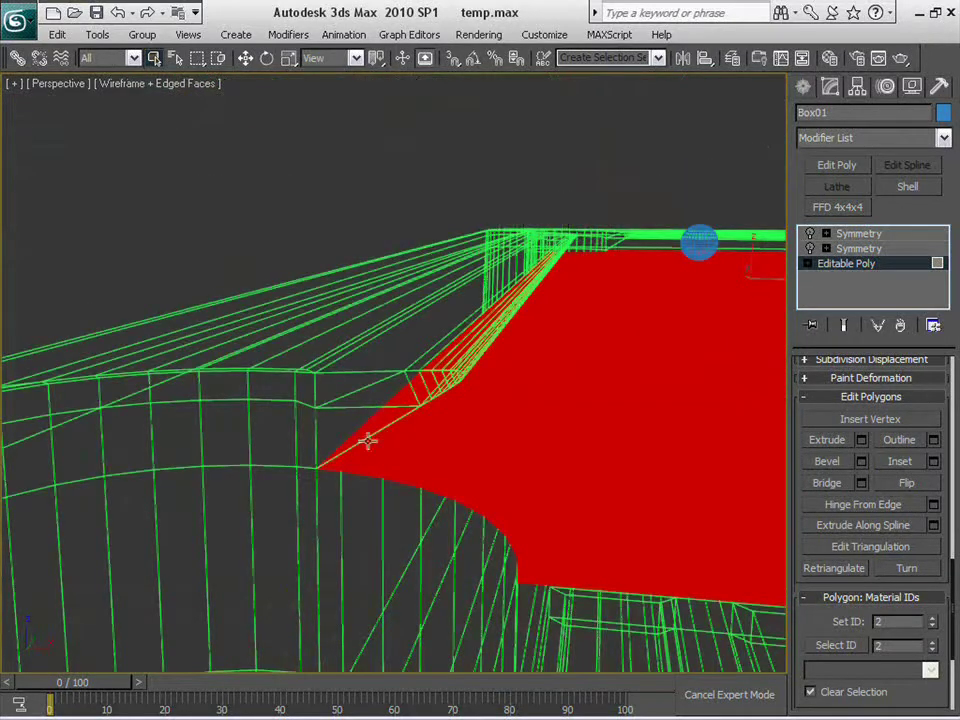
left_click(367, 384)
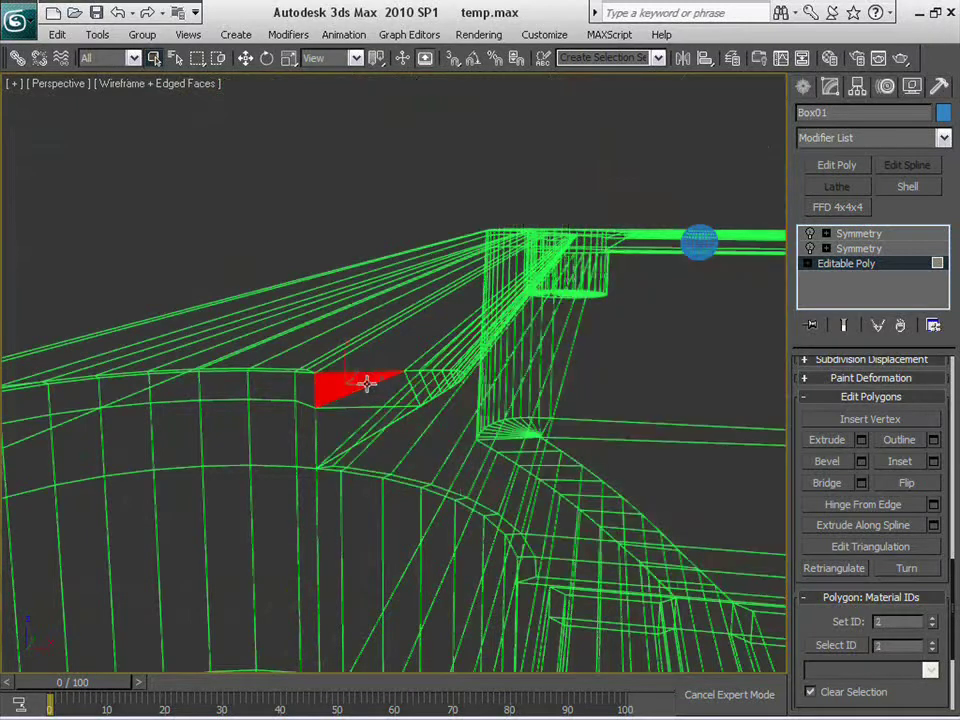
left_click(384, 399, "ctrl")
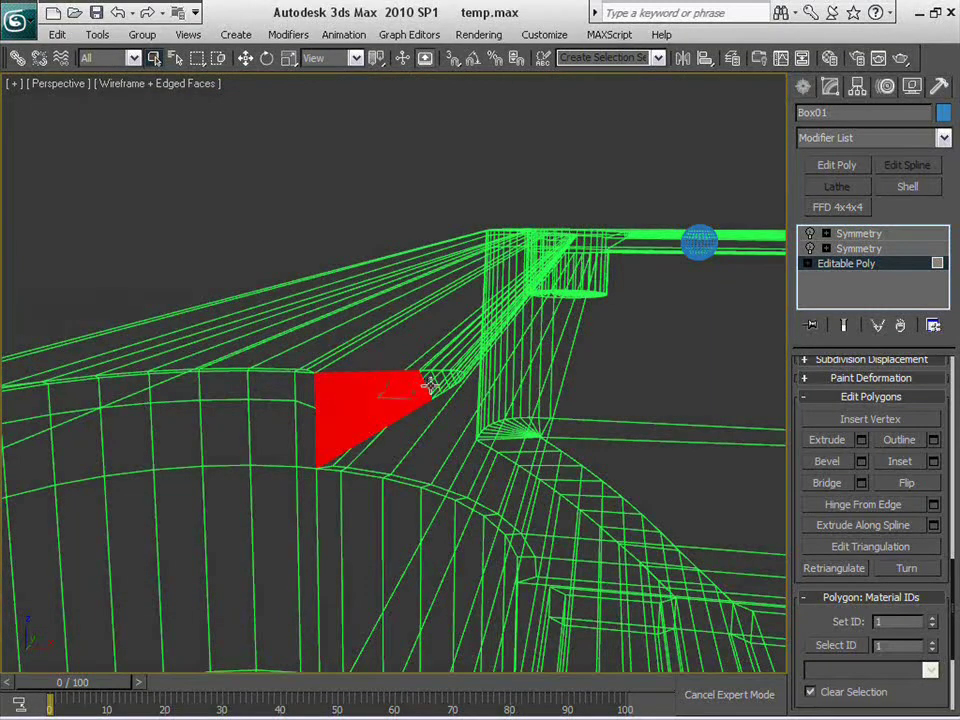
scroll(505, 475, "up", 2)
scroll(502, 474, "down", 2)
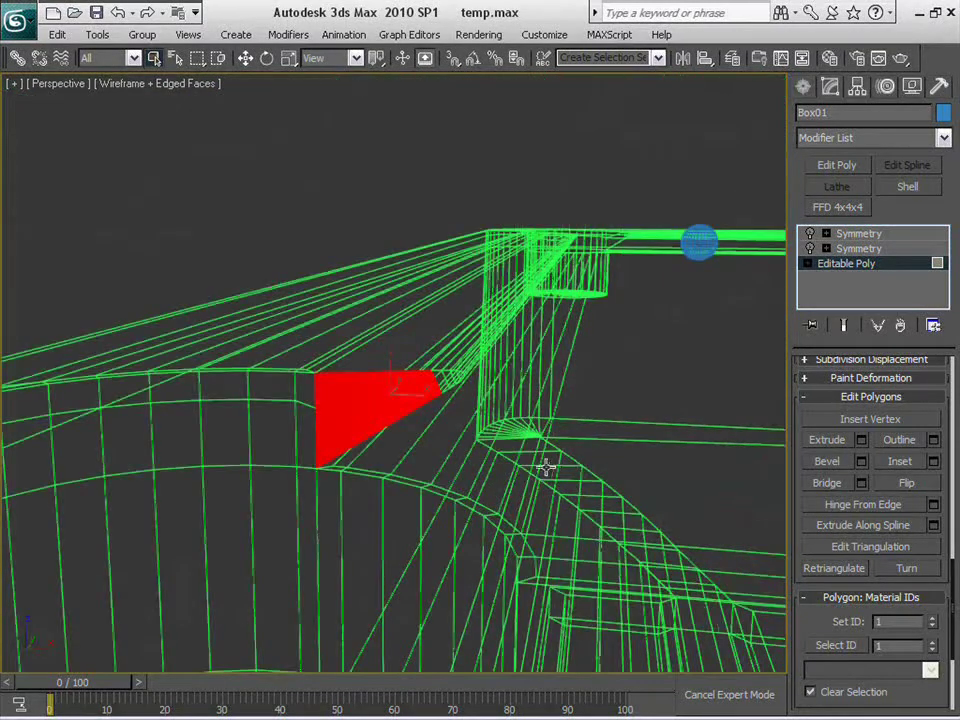
Region-select the long rail's polygons around the cushion end at the side pocket, excluding the cloth strips and pocket walls below
left_click(343, 321, "ctrl")
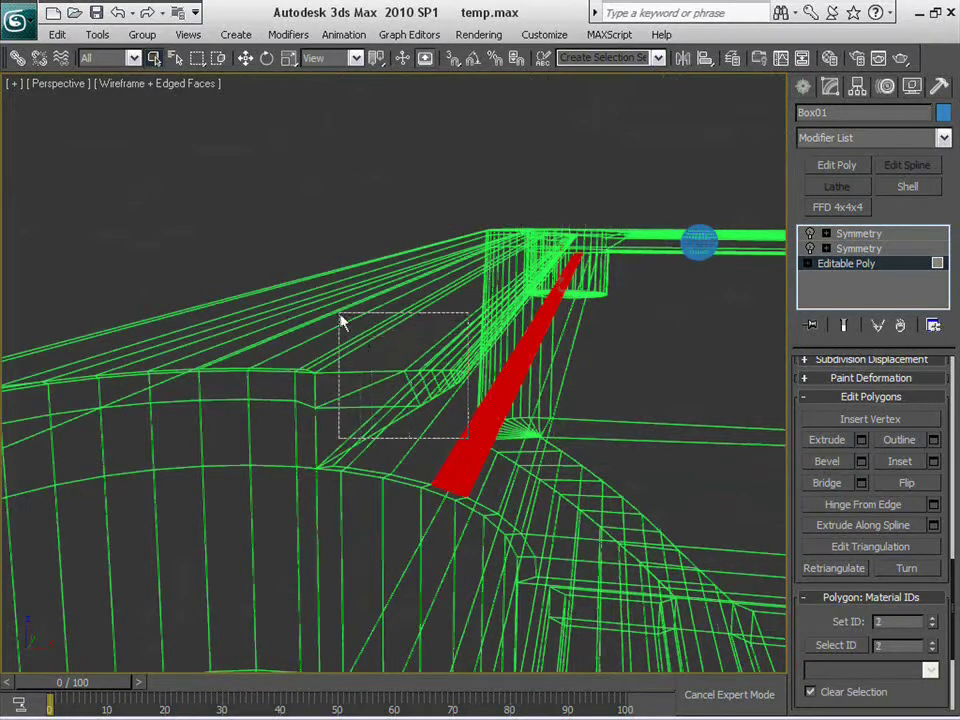
left_click(447, 440, "ctrl")
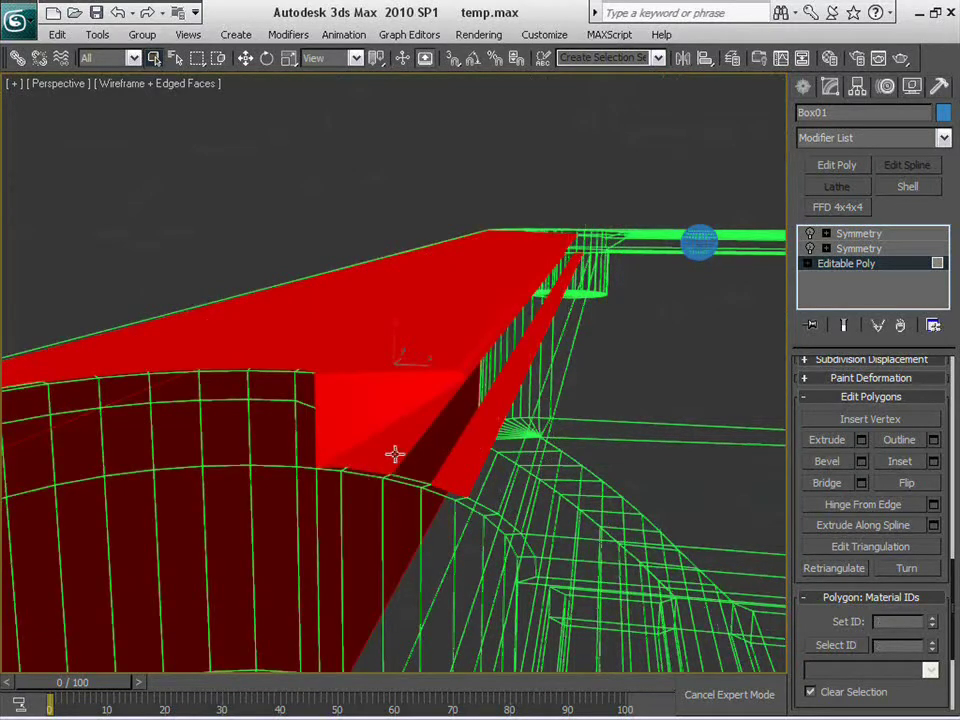
left_click_drag(499, 534, 343, 461, "alt")
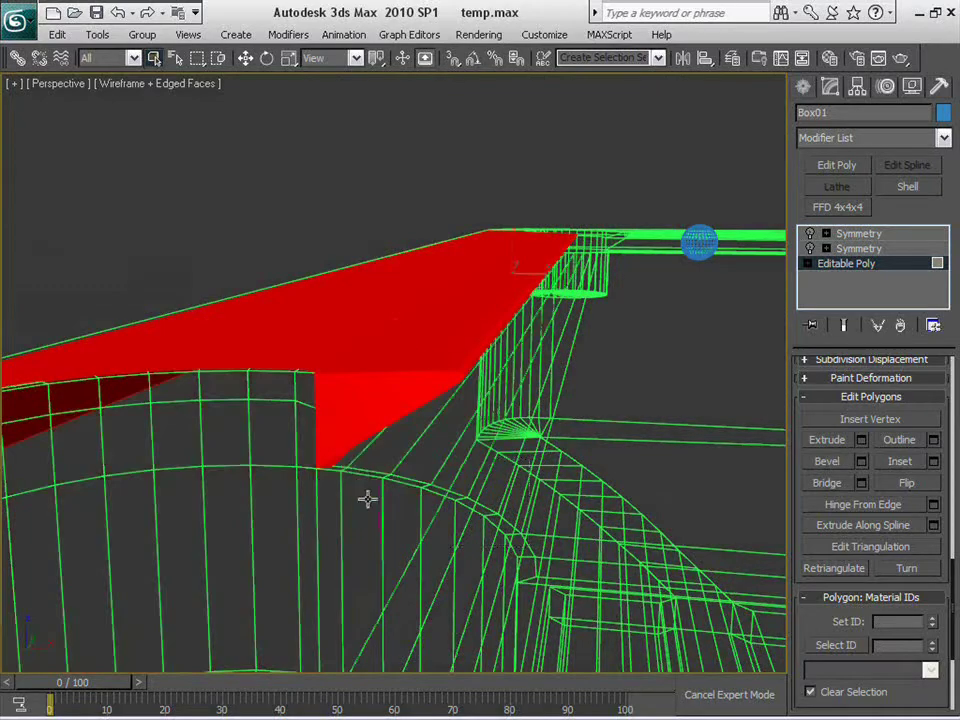
Remove the outer cabinet side and the long rail's wooden top strips from the selection, keeping the cushion
middle_click_drag(352, 587, 279, 536)
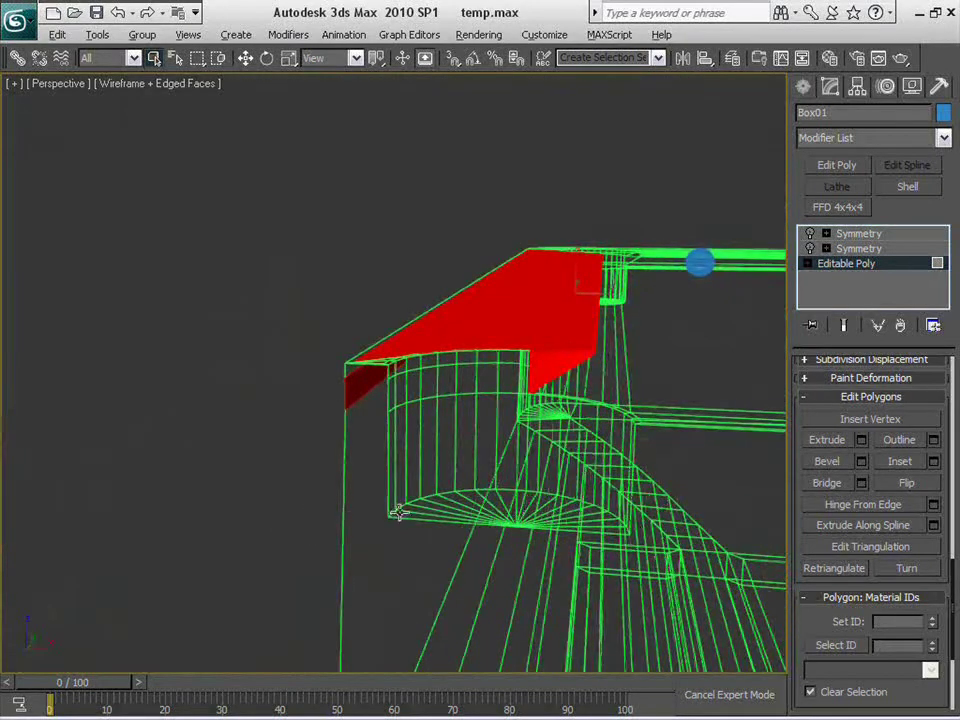
left_click(367, 345, "alt")
left_click(482, 293, "alt")
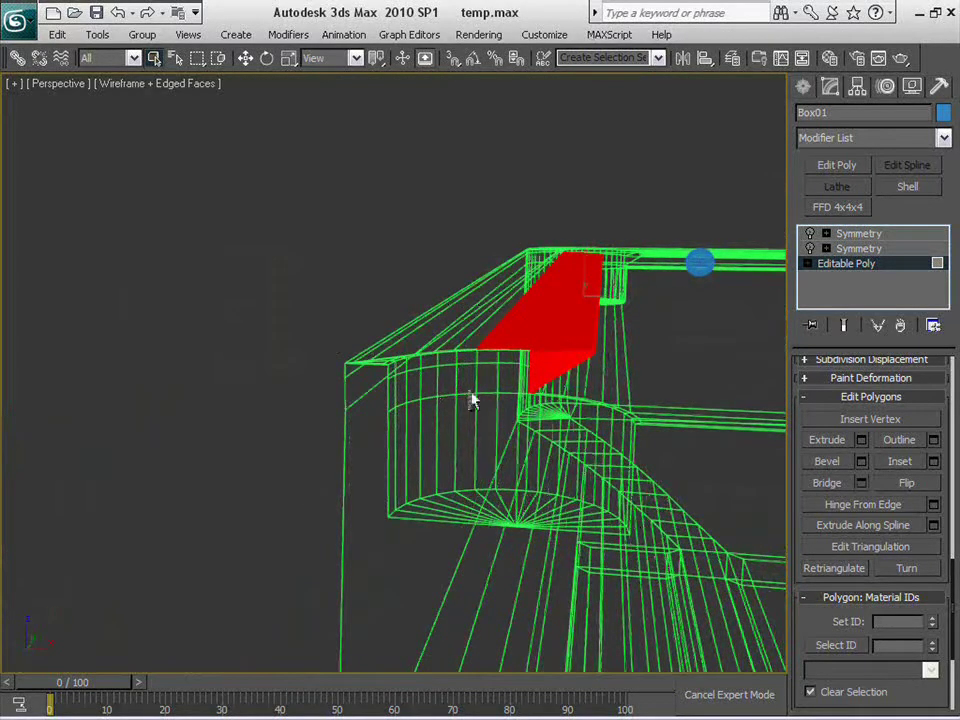
left_click(527, 332, "alt")
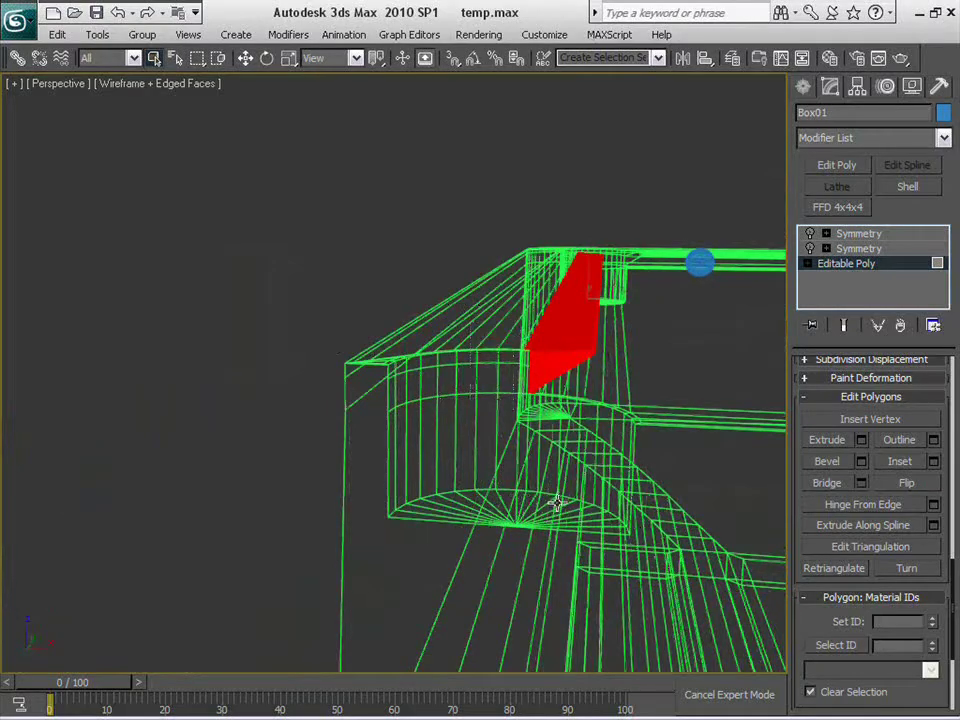
Remove the narrow strip along the outer edge of the long cushion's top from the selection in shaded view
scroll(557, 503, "up", 4)
middle_click_drag(302, 523, 315, 440, "alt")
mouse_move(432, 538)
middle_mouse_down()
mouse_move(478, 437)
mouse_move(549, 437)
mouse_move(497, 401)
mouse_move(506, 351)
middle_mouse_up()
scroll(478, 437, "up", 3)
key("F3")
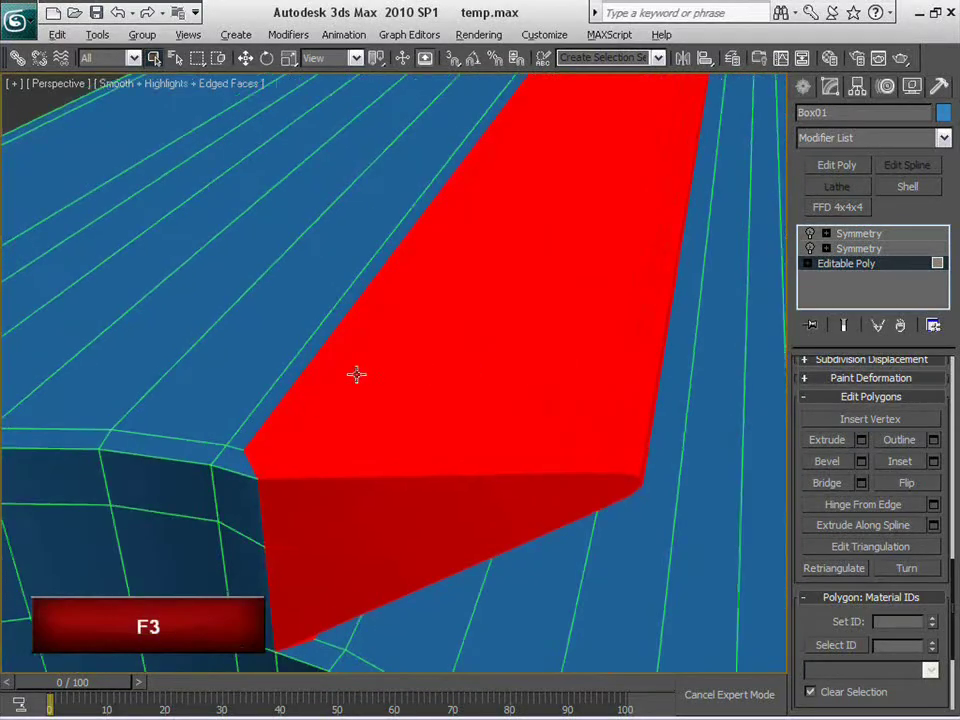
left_click(304, 380, "alt")
Remove the playing surface strip beneath the long cushion from the selection
scroll(452, 430, "down", 4)
scroll(478, 480, "up", 4)
middle_click_drag(478, 480, 458, 655)
scroll(480, 549, "up", 2)
scroll(458, 655, "up", 2)
middle_click_drag(489, 557, 540, 571)
scroll(578, 426, "down", 1)
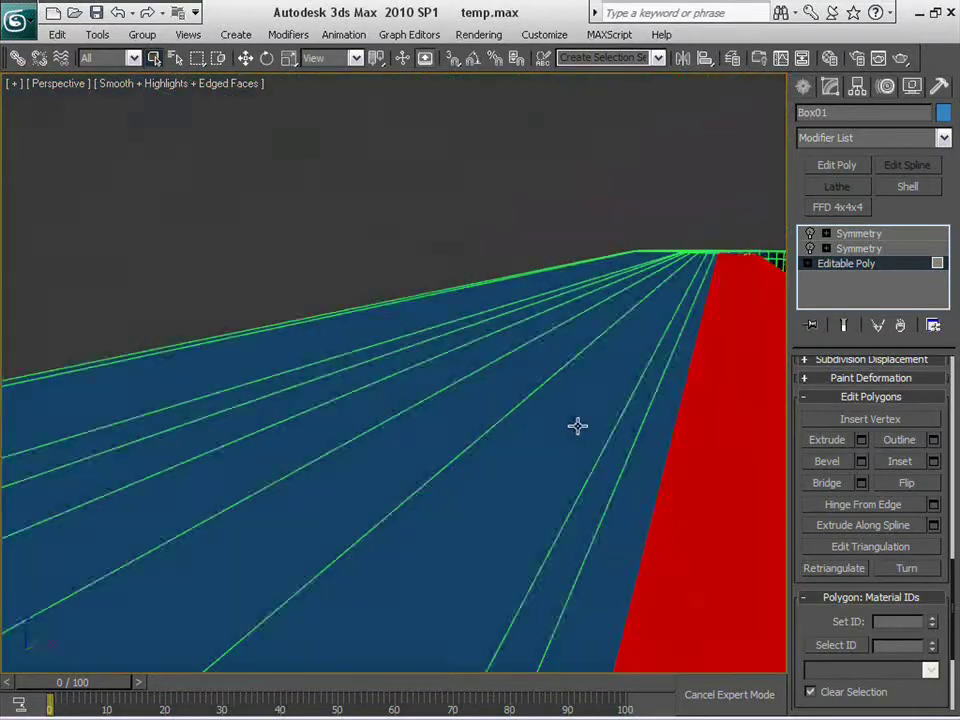
middle_click_drag(578, 426, 574, 390)
scroll(566, 385, "down", 1)
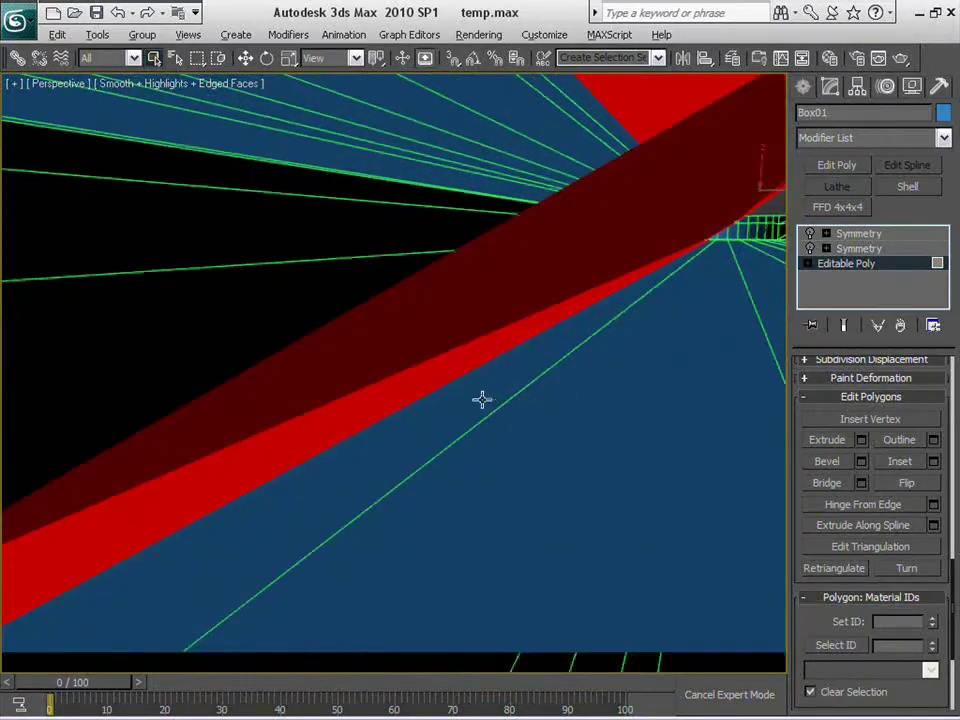
left_click(425, 387, "alt")
Add the end-face polygons of the long cushion at the corner pocket to the selection
scroll(520, 423, "down", 8)
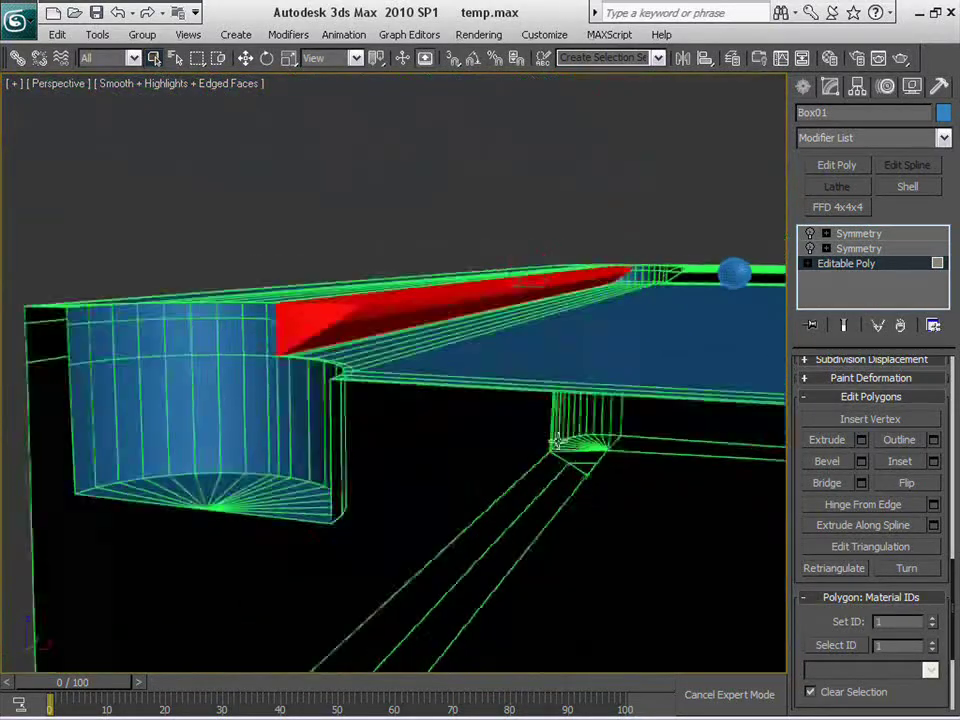
scroll(418, 473, "up", 10)
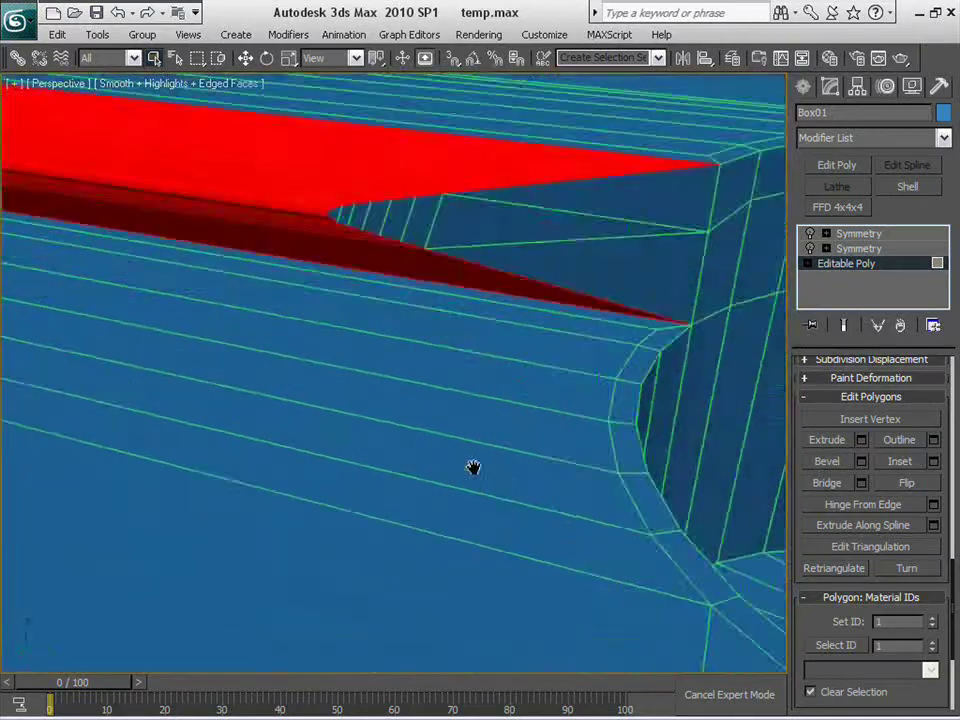
middle_click_drag(473, 469, 476, 508)
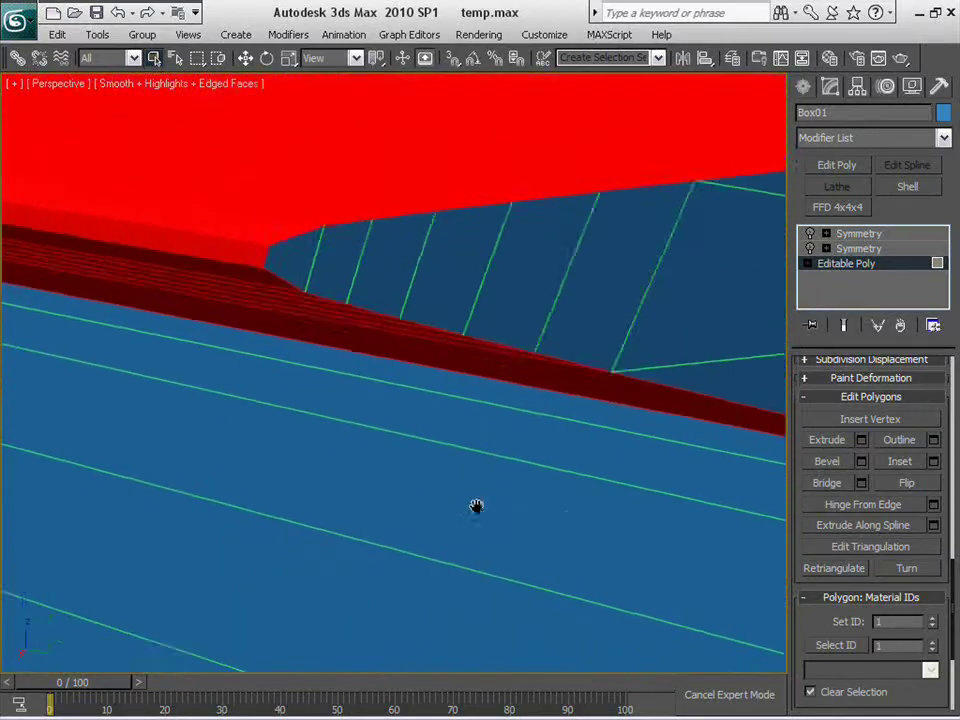
scroll(472, 508, "down", 4)
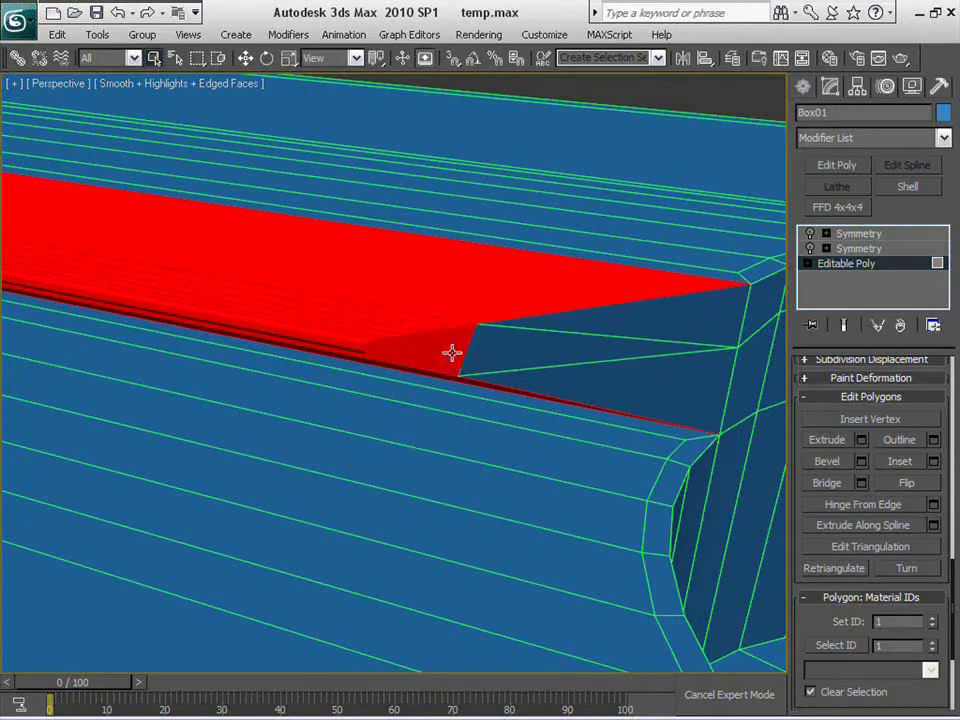
left_click(544, 347, "ctrl")
middle_click_drag(658, 430, 673, 396)
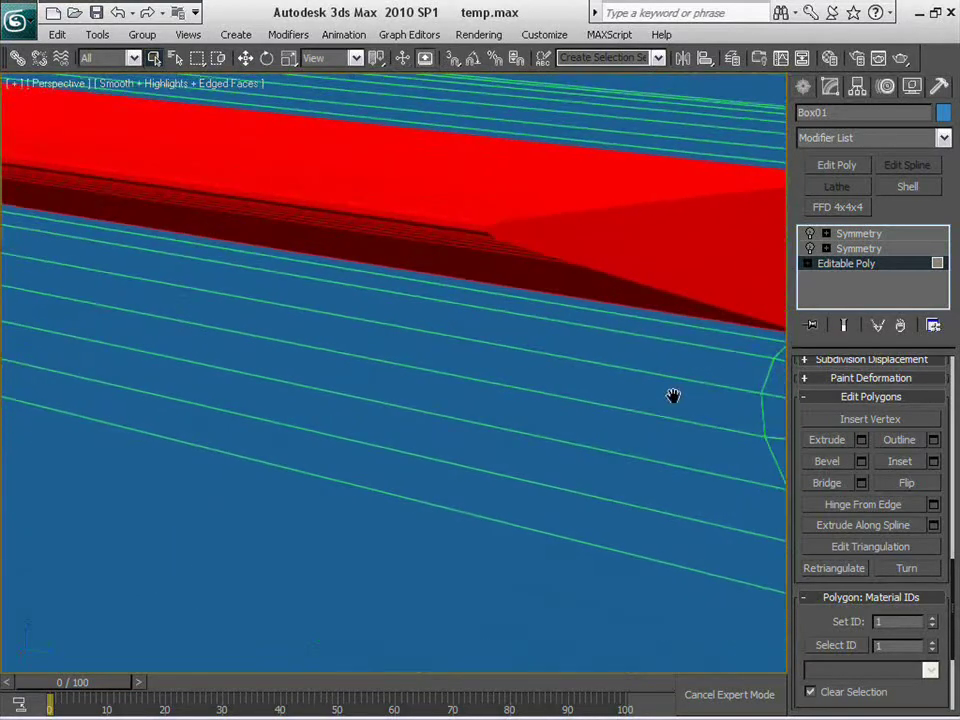
Add the short end rail's polygons to the selection with a region across the rail in wireframe view
scroll(618, 414, "down", 4)
middle_click_drag(531, 463, 600, 448, "alt")
scroll(648, 457, "down", 4)
middle_click_drag(433, 465, 398, 442, "alt")
key("F3")
left_click_drag(401, 443, 549, 493)
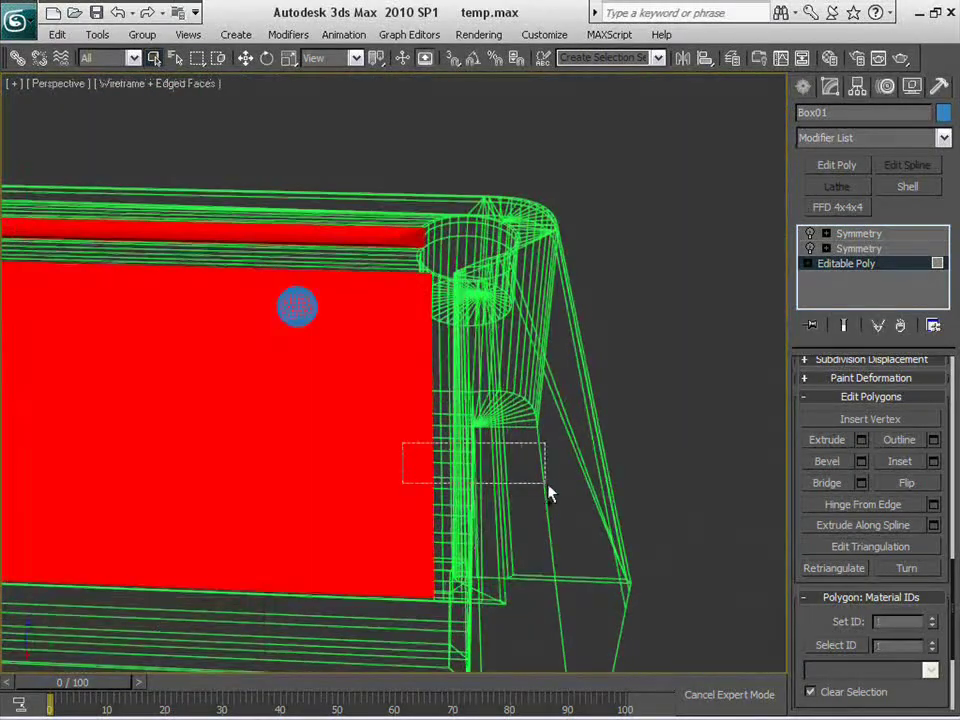
Remove the playing surface, the lower side strips and the rail's outer polygons around the short cushion from the selection
left_click_drag(355, 605, 342, 530, "alt")
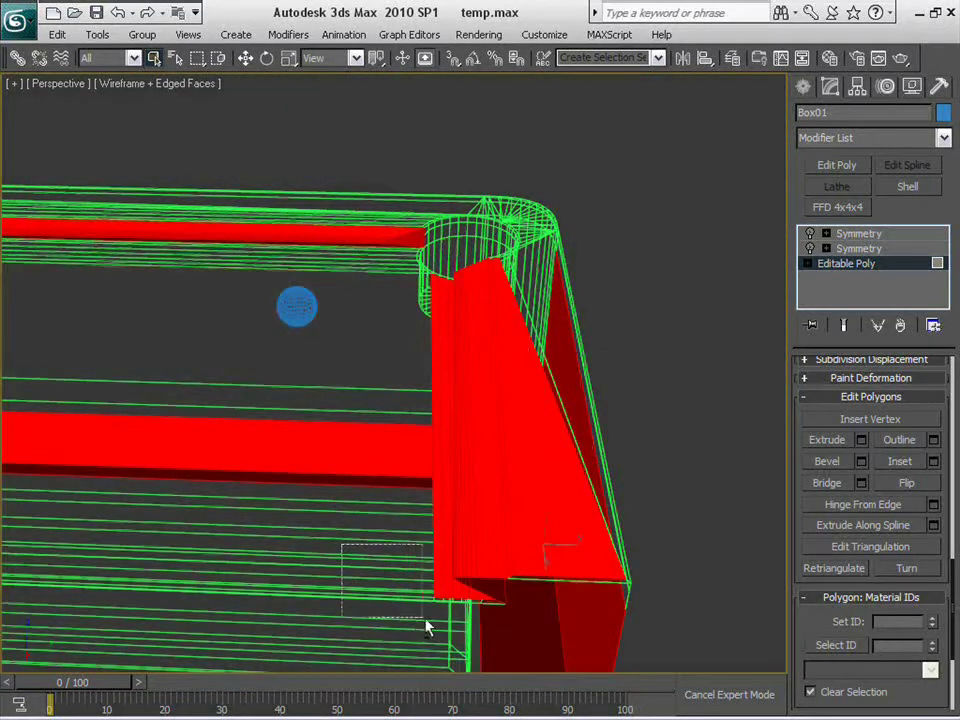
left_click_drag(427, 627, 266, 410, "alt")
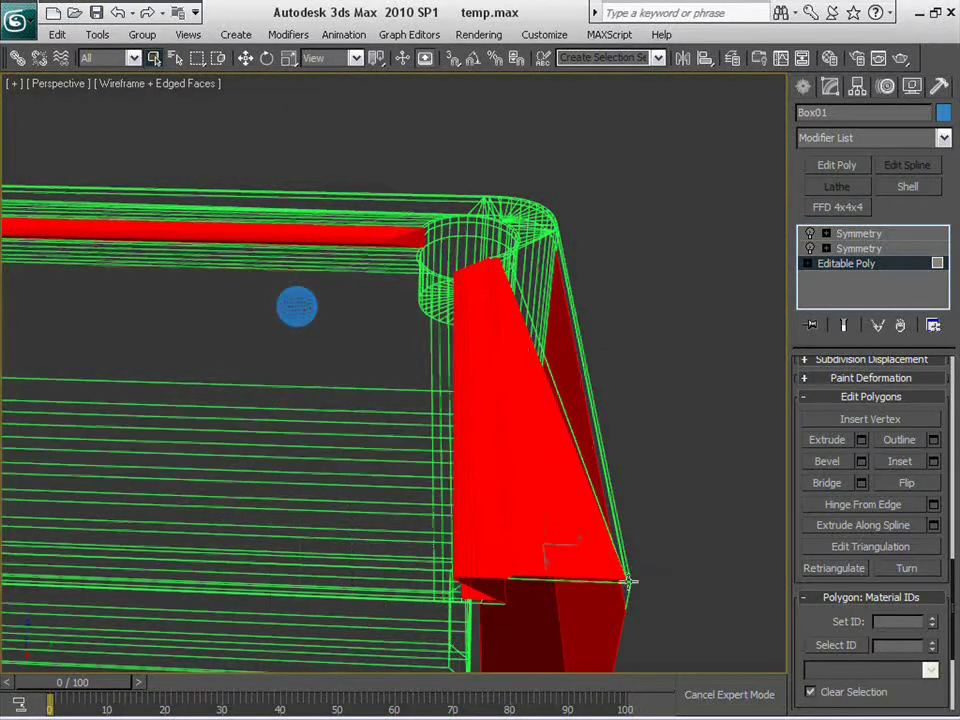
scroll(676, 551, "up", 3)
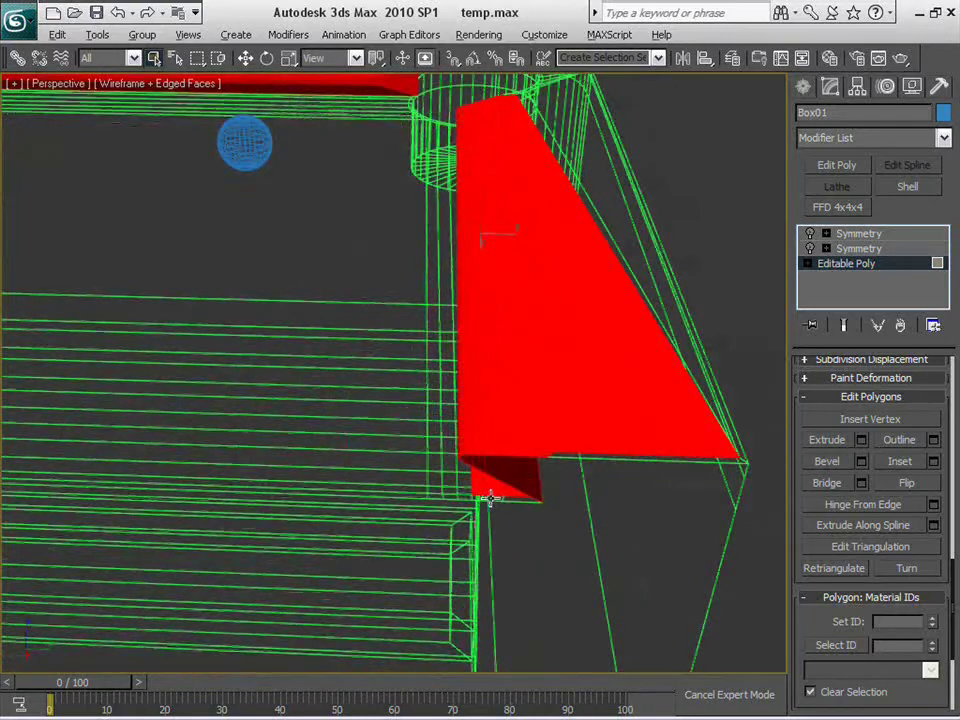
mouse_move(554, 562)
middle_mouse_down("alt")
mouse_move(581, 551)
mouse_move(549, 583)
middle_mouse_up("alt")
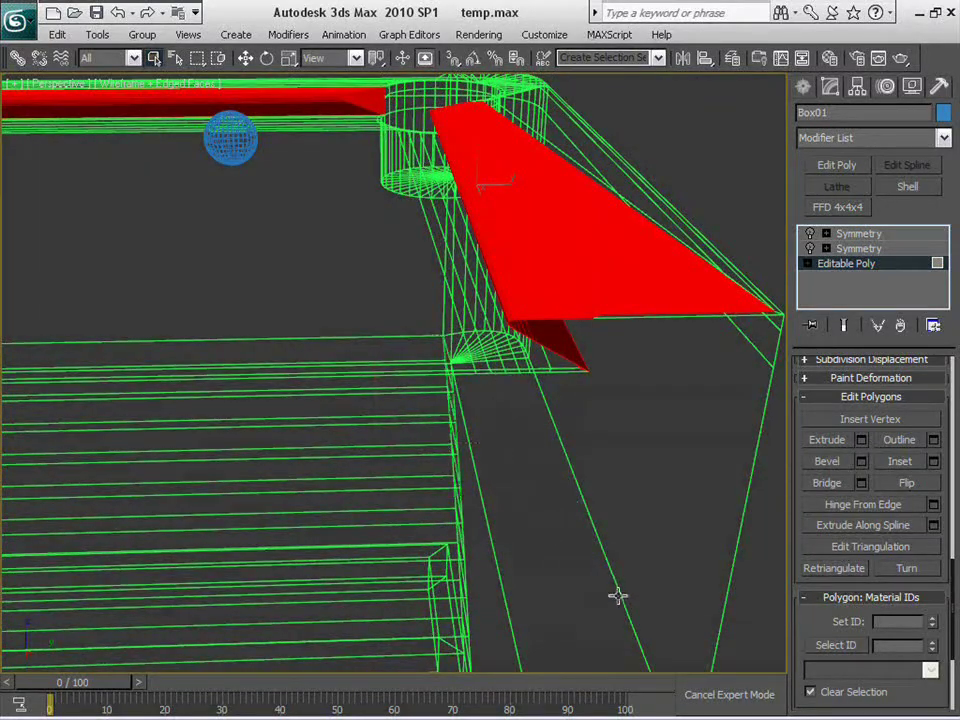
middle_click_drag(617, 594, 404, 579)
left_click(536, 193, "alt")
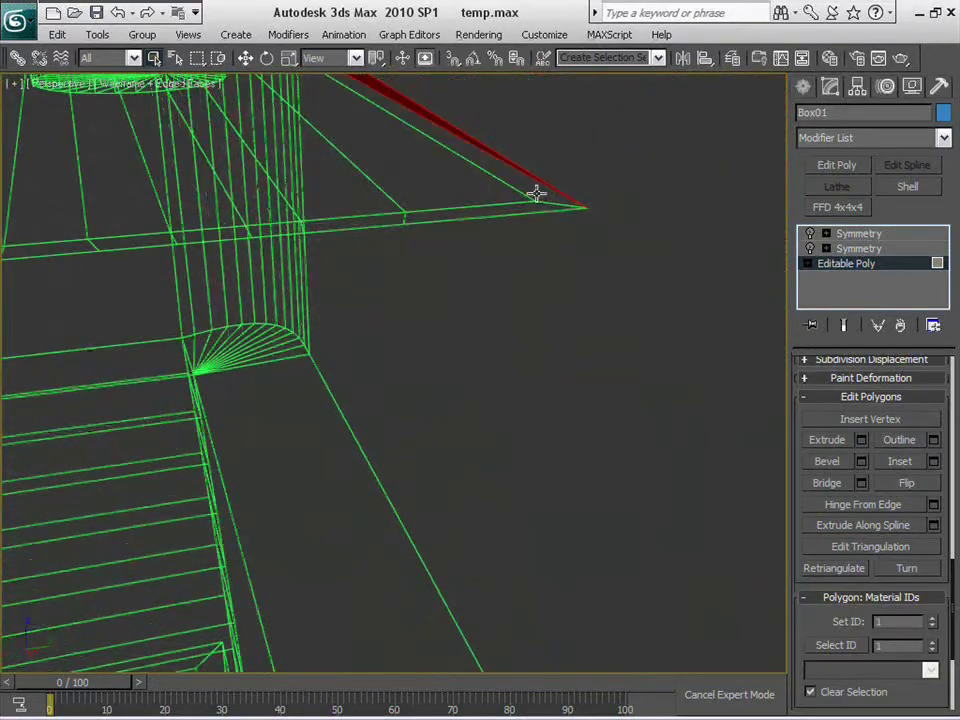
Add the end-face polygons of the short cushion at the corner pocket to the selection
scroll(596, 431, "down", 5)
middle_click_drag(611, 430, 332, 517, "alt")
scroll(259, 484, "up", 10)
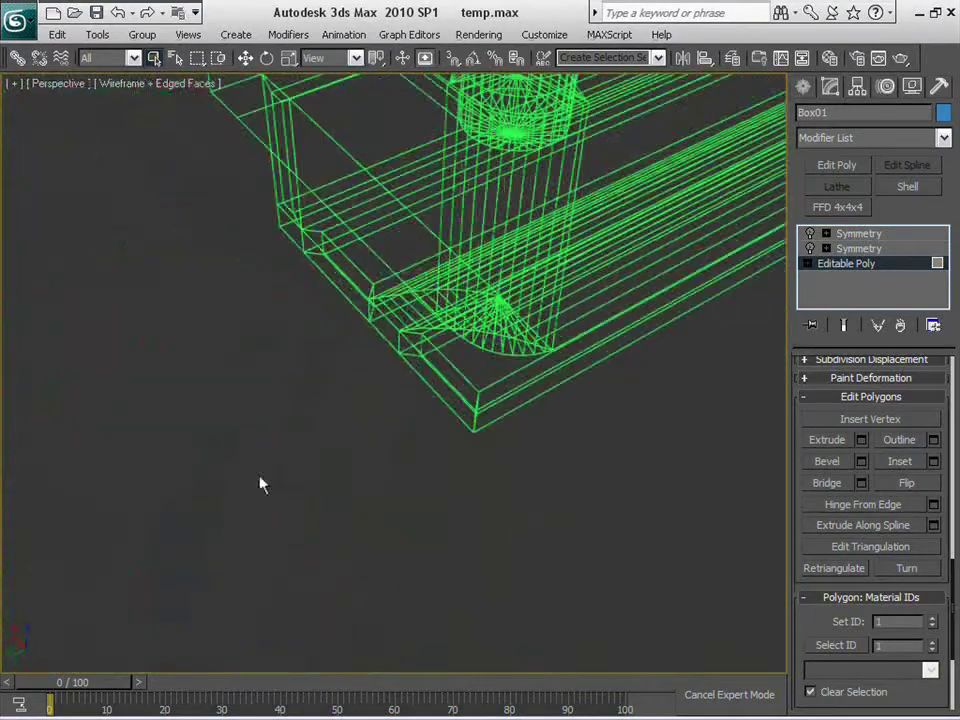
scroll(375, 447, "up", 5)
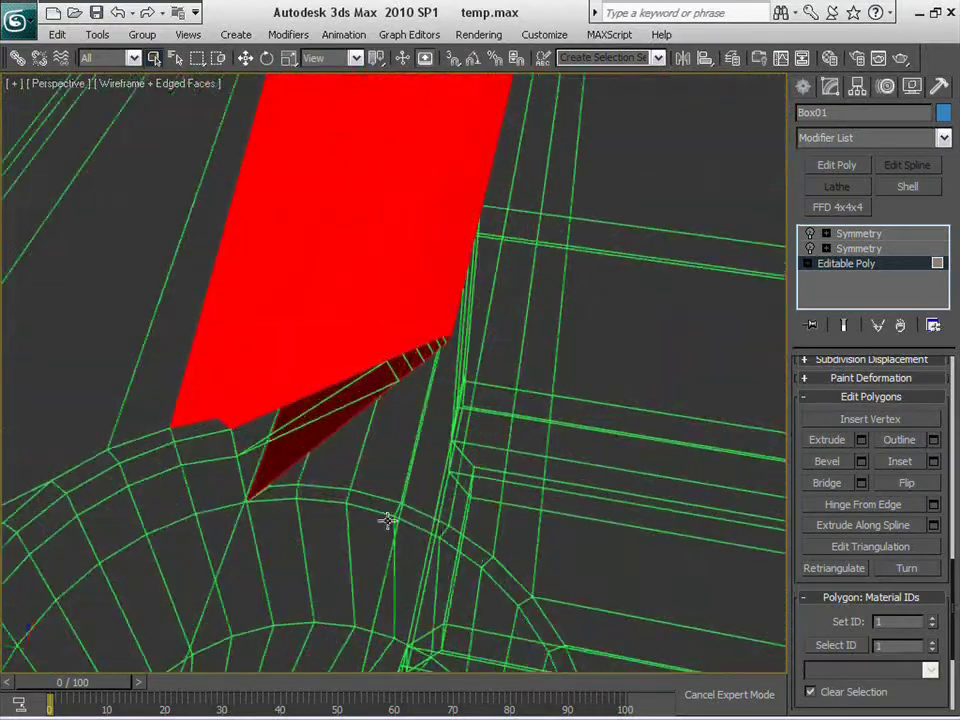
left_click(291, 448, "ctrl")
left_click(323, 407, "ctrl")
left_click(291, 410, "ctrl")
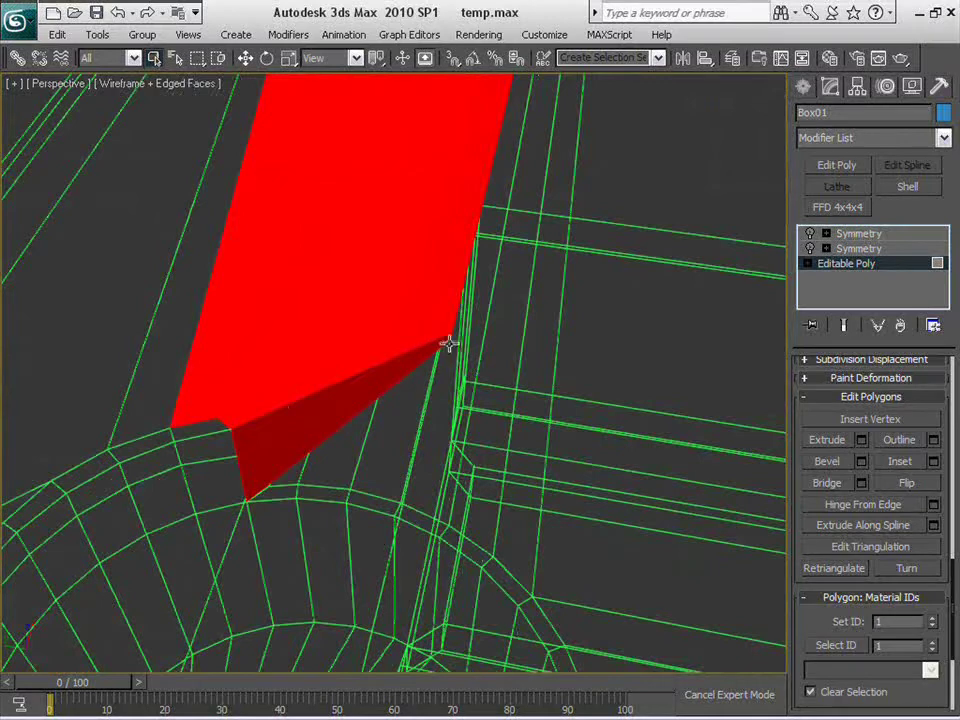
Check the selected long and short rail cushions and set their material ID to 3
middle_click_drag(451, 348, 379, 391, "alt")
scroll(395, 425, "down", 3)
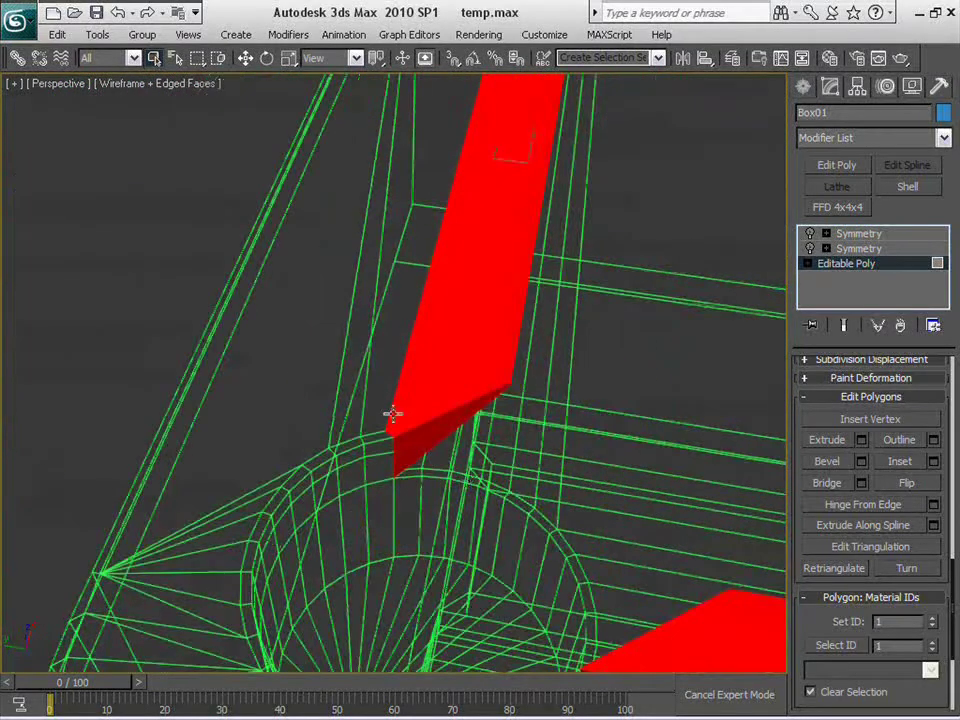
scroll(395, 424, "down", 3)
middle_click_drag(578, 405, 313, 365, "alt")
scroll(325, 430, "up", 3)
middle_click_drag(299, 348, 297, 151)
scroll(298, 152, "up", 1)
scroll(271, 363, "down", 2)
scroll(269, 365, "down", 3)
middle_click_drag(266, 363, 553, 490)
scroll(553, 490, "down", 3)
scroll(500, 445, "up", 1)
middle_click_drag(500, 445, 487, 530)
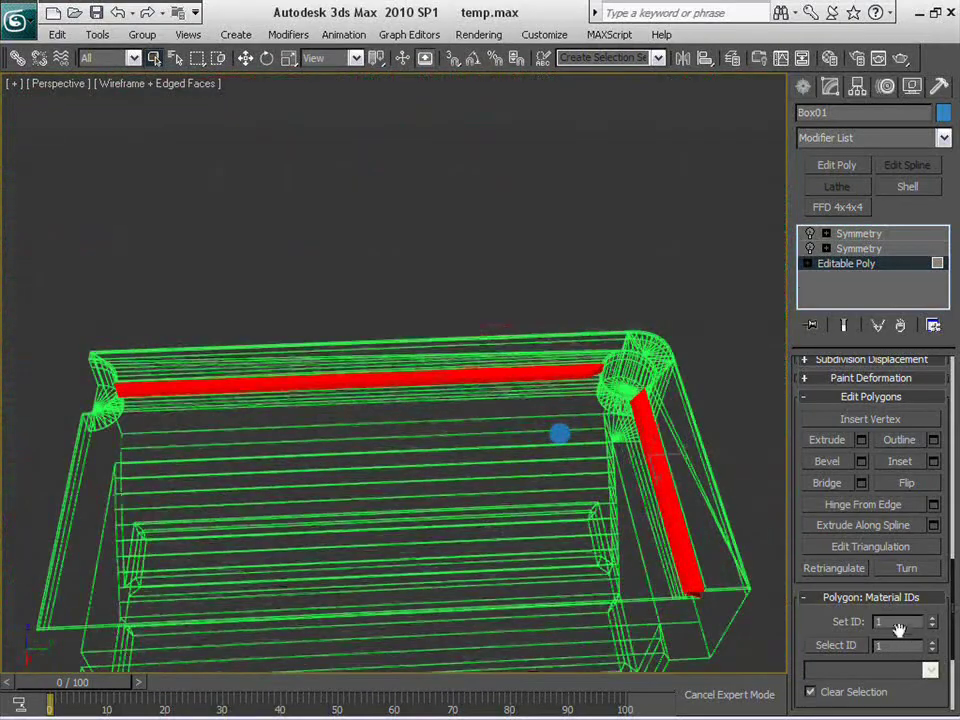
type("3")
key("KP_Enter")
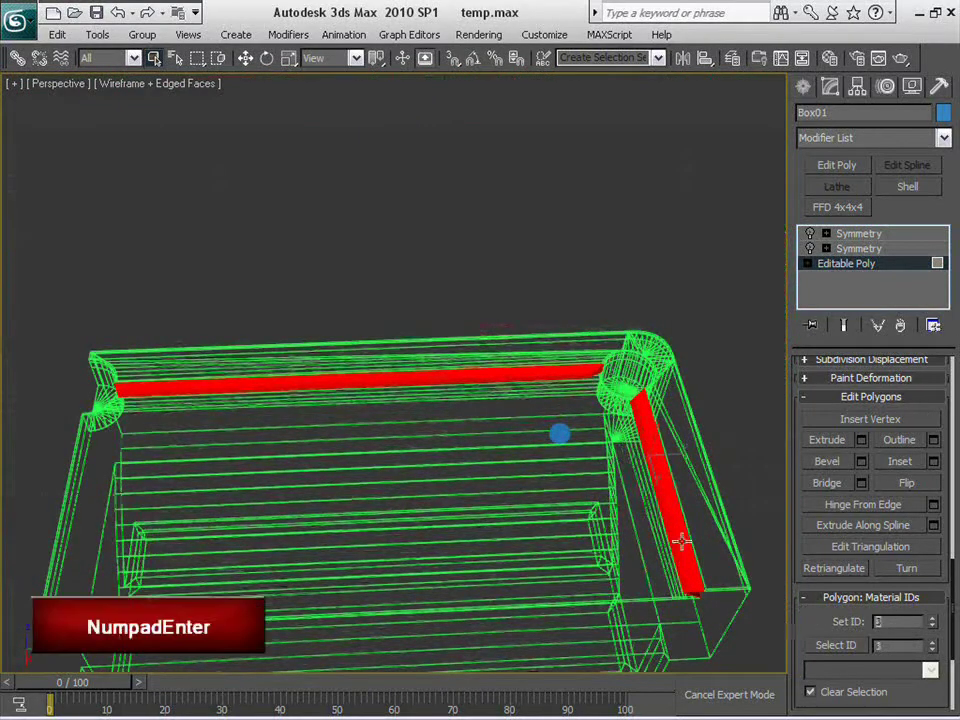
Select the side pocket's floor polygons by picking its centre vertex and converting it to a face selection
scroll(440, 508, "down", 2)
middle_click_drag(440, 508, 585, 469, "alt")
scroll(525, 439, "up", 5)
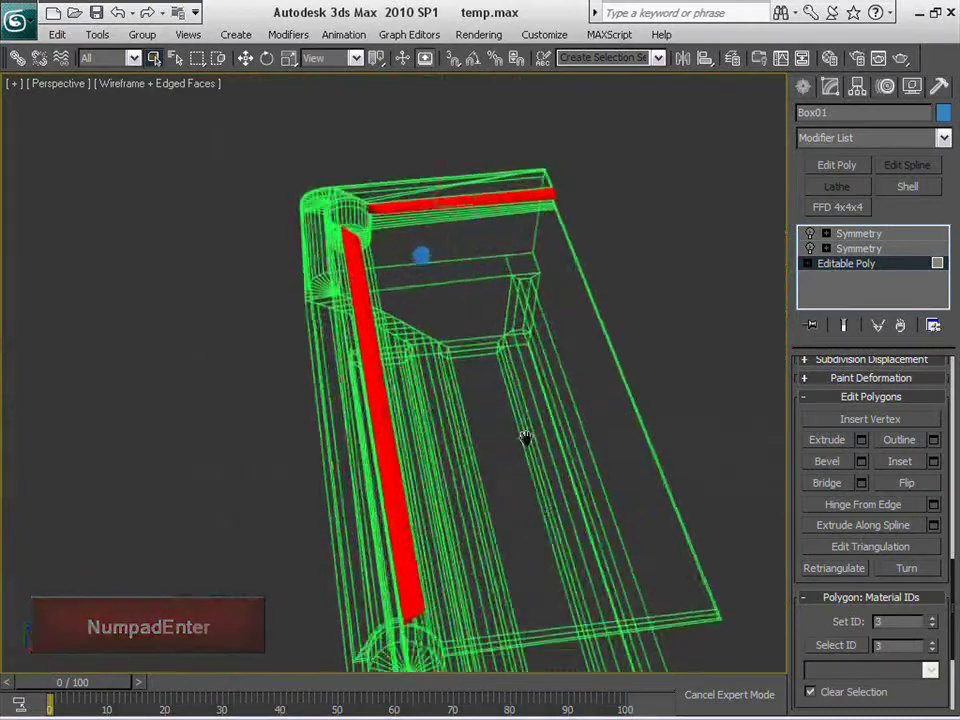
middle_click_drag(580, 392, 589, 321)
scroll(589, 321, "up", 5)
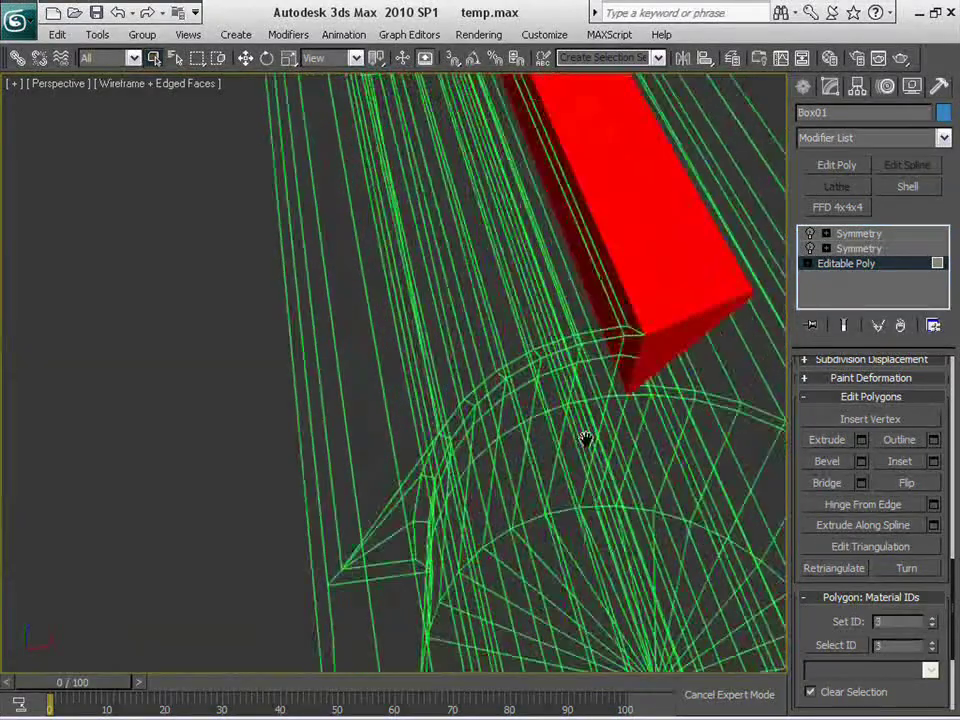
middle_click_drag(585, 439, 506, 381)
key("2")
key("1")
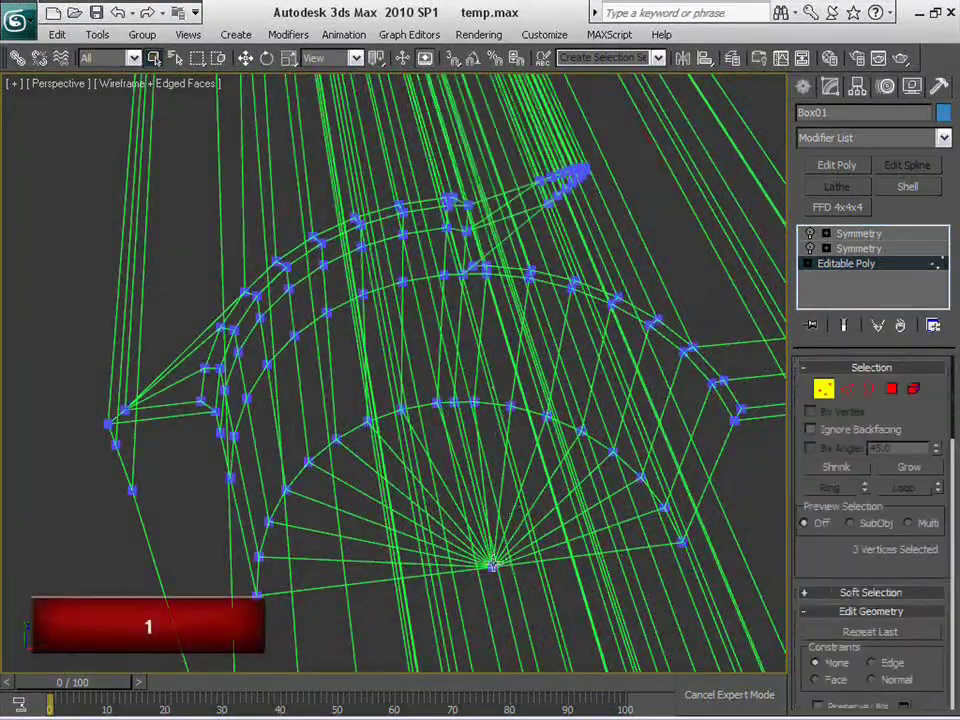
right_click(487, 505)
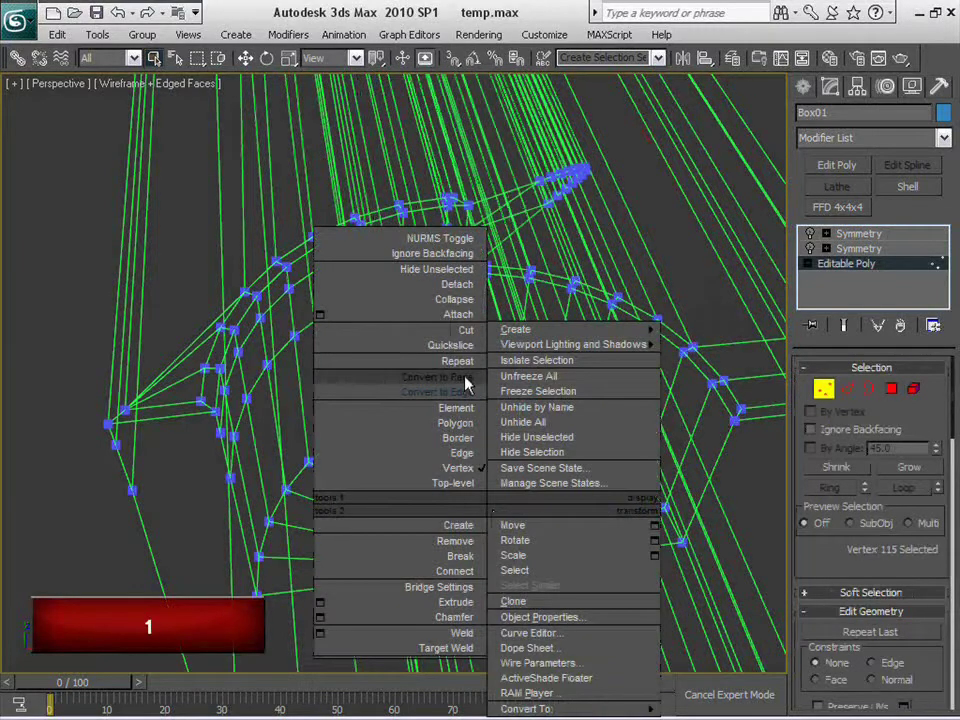
left_click(462, 377)
Add the side pocket's inner wall to the selection as a loop and remove the strip running off beyond the pocket
left_click(669, 420, "ctrl")
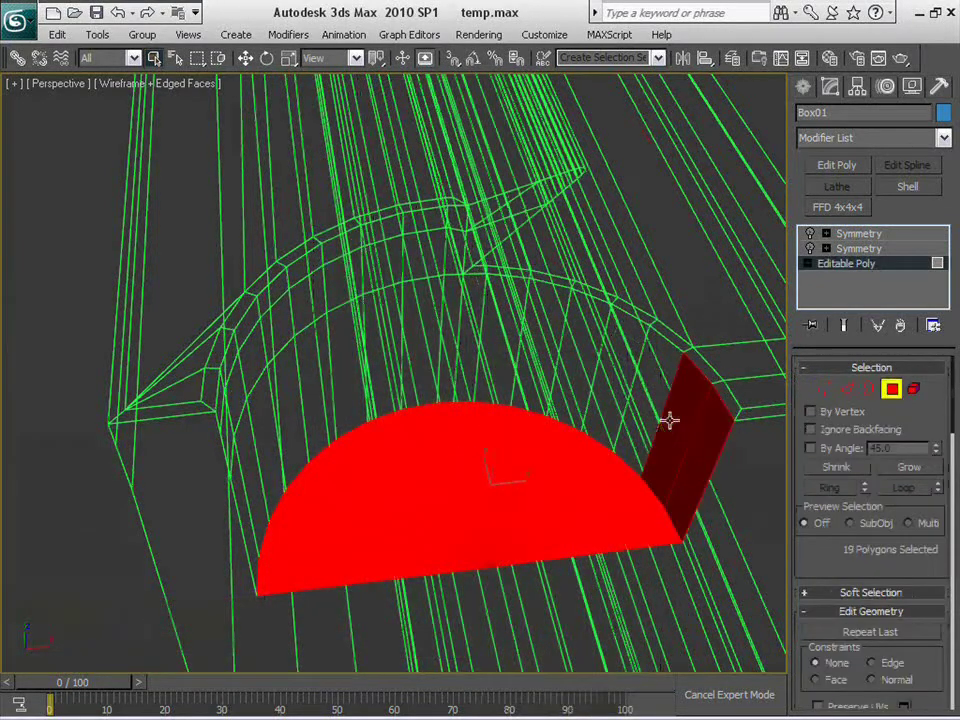
key("alt+l")
scroll(643, 456, "down", 2)
middle_click_drag(643, 456, 488, 482)
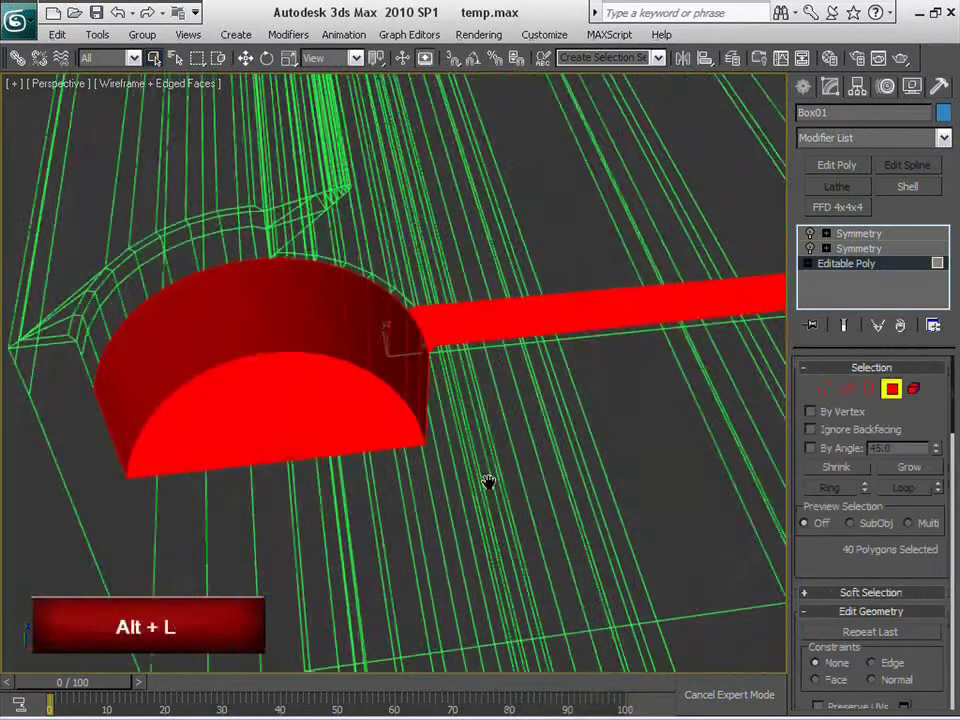
left_click_drag(549, 295, 552, 298, "alt")
scroll(604, 521, "up", 6)
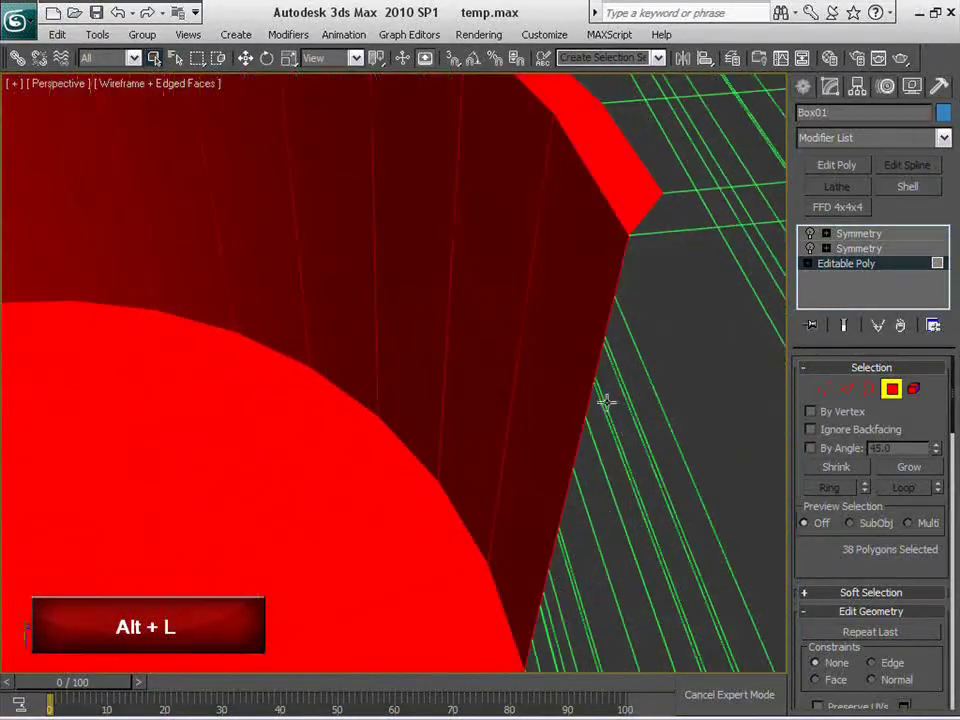
middle_click_drag(478, 251, 680, 500, "alt")
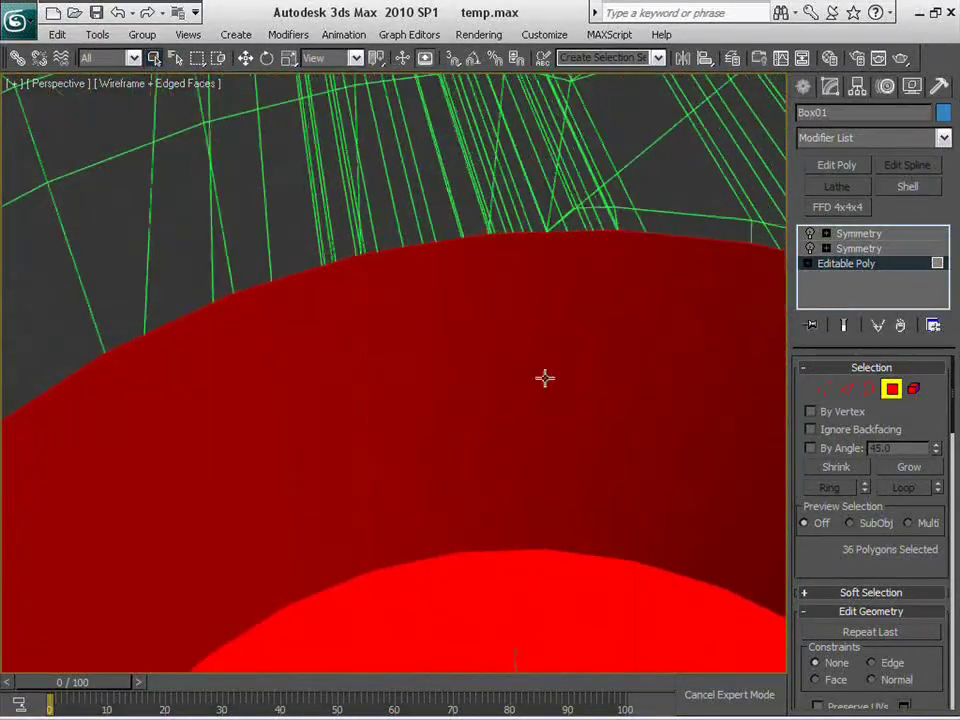
Add the upper wall and rim of the side pocket to the selection by extending picked polygons into loops
left_click(458, 166, "ctrl")
scroll(511, 386, "down", 3)
middle_click_drag(511, 386, 539, 411)
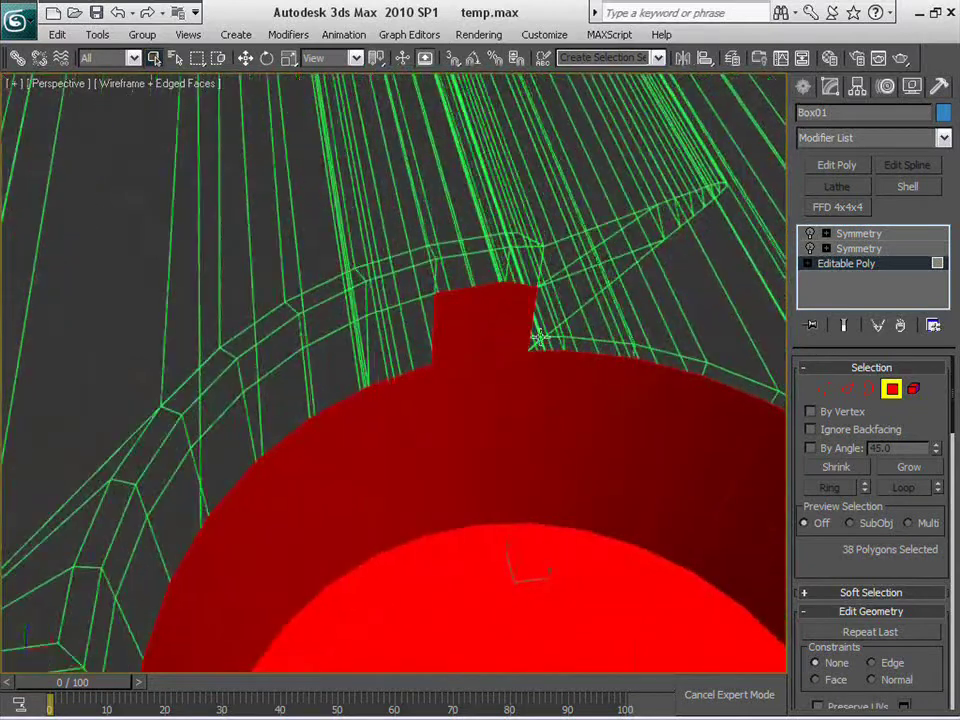
left_click(526, 273, "ctrl")
key("alt+l")
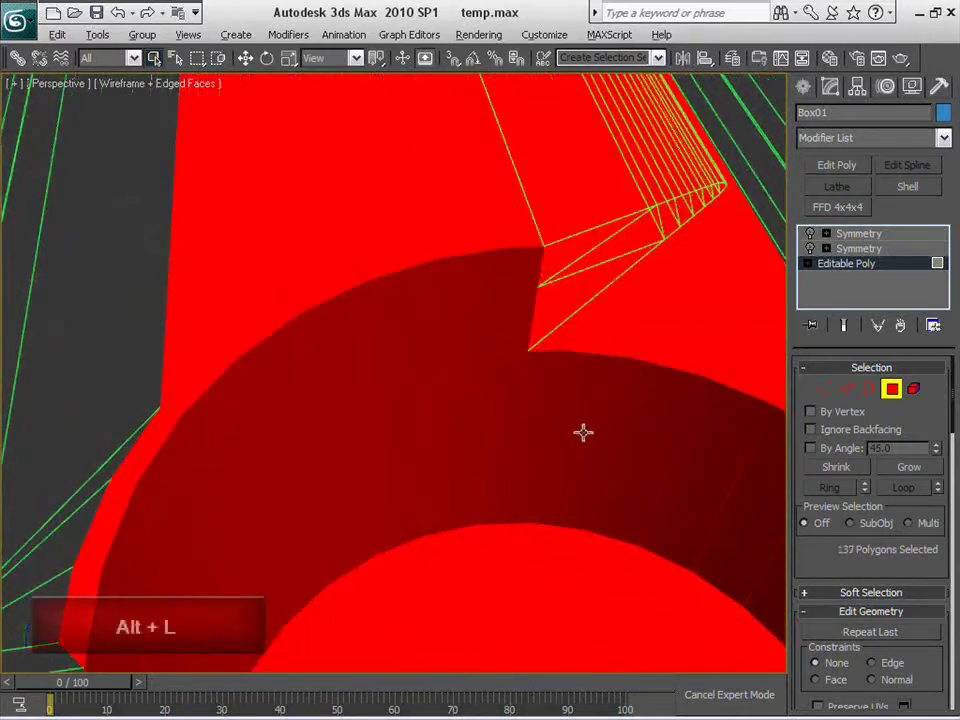
Remove the playing surface strips and the rail-top polygons next to the side pocket from the selection
middle_click_drag(644, 498, 484, 462, "alt")
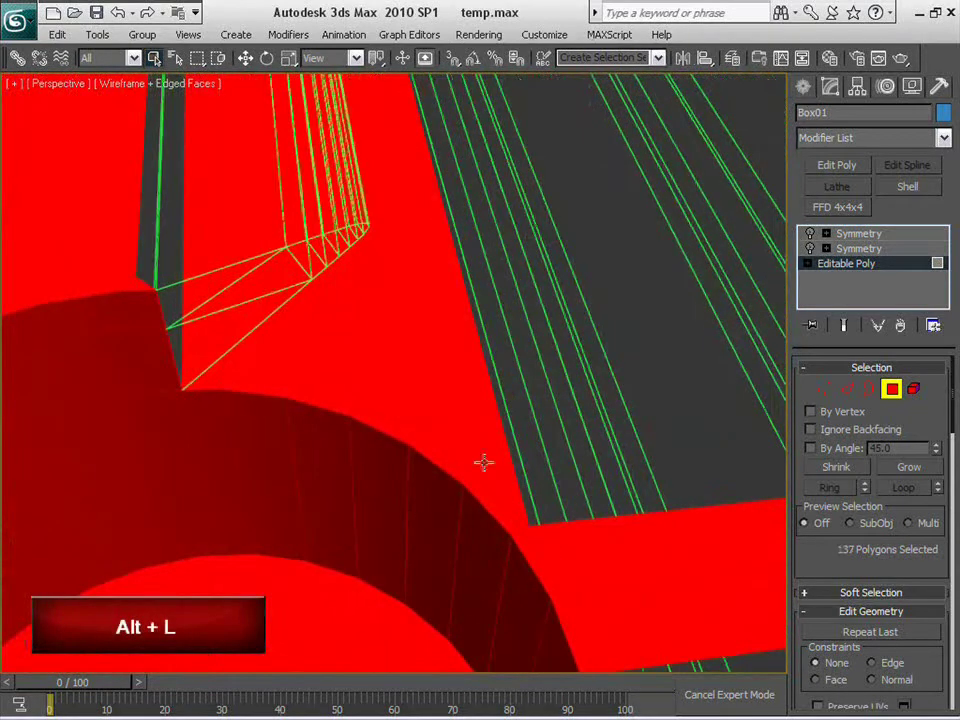
left_click_drag(461, 379, 187, 391, "alt")
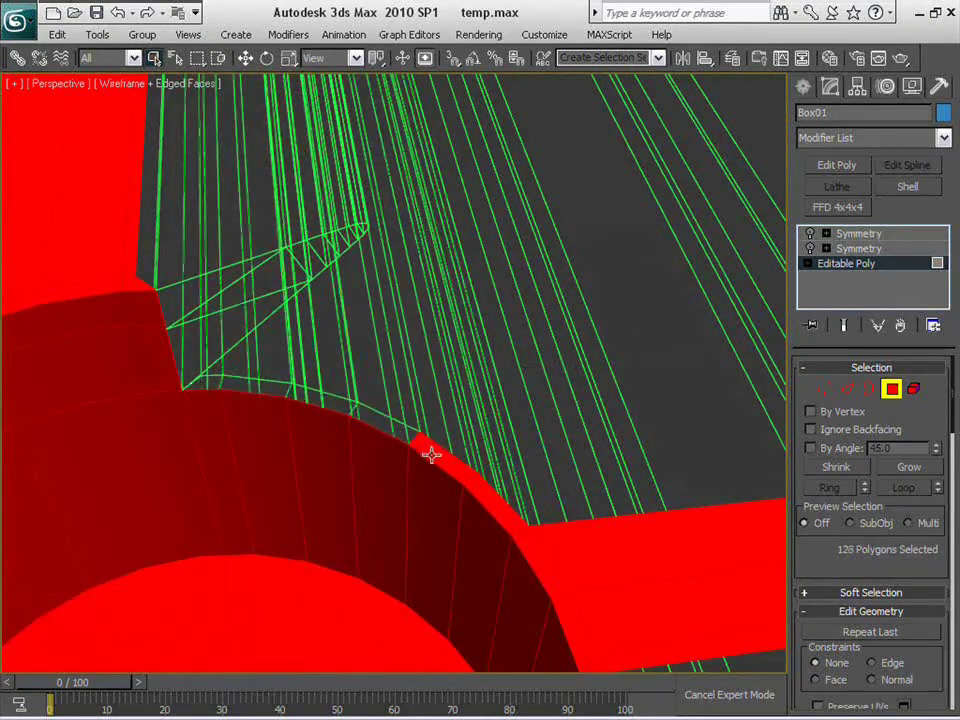
middle_click_drag(640, 459, 445, 481, "alt")
middle_click_drag(383, 422, 525, 186, "alt")
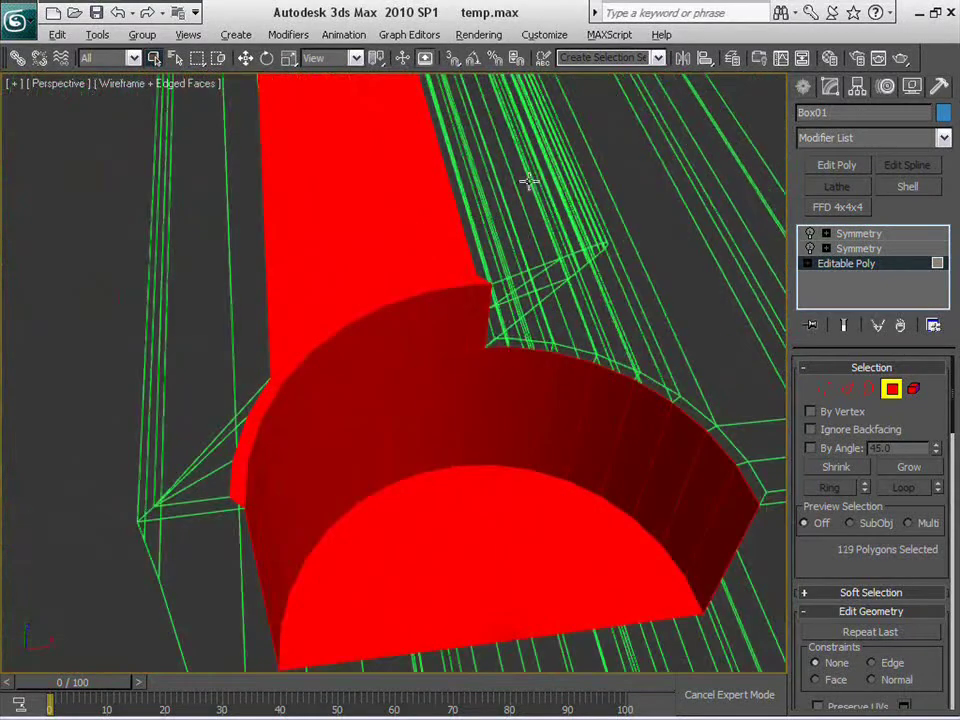
left_click_drag(508, 171, 234, 242, "alt")
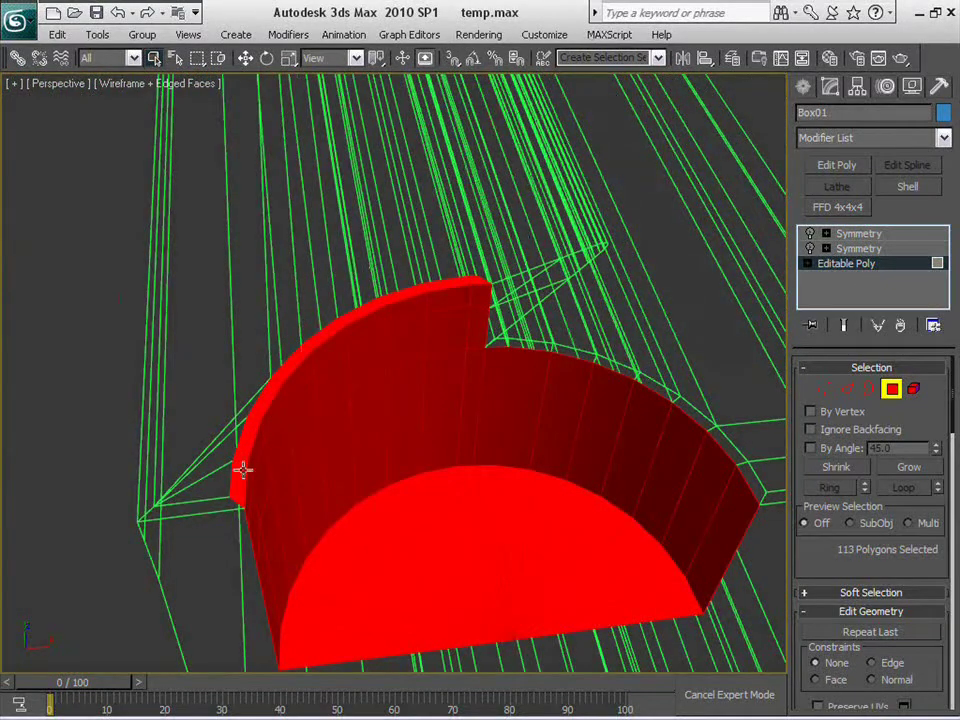
Add the thin strip between the side pocket rim and the table's outer edge, extending it as a loop
middle_click_drag(323, 501, 476, 522, "alt")
scroll(413, 548, "up", 3)
left_click(216, 393, "ctrl")
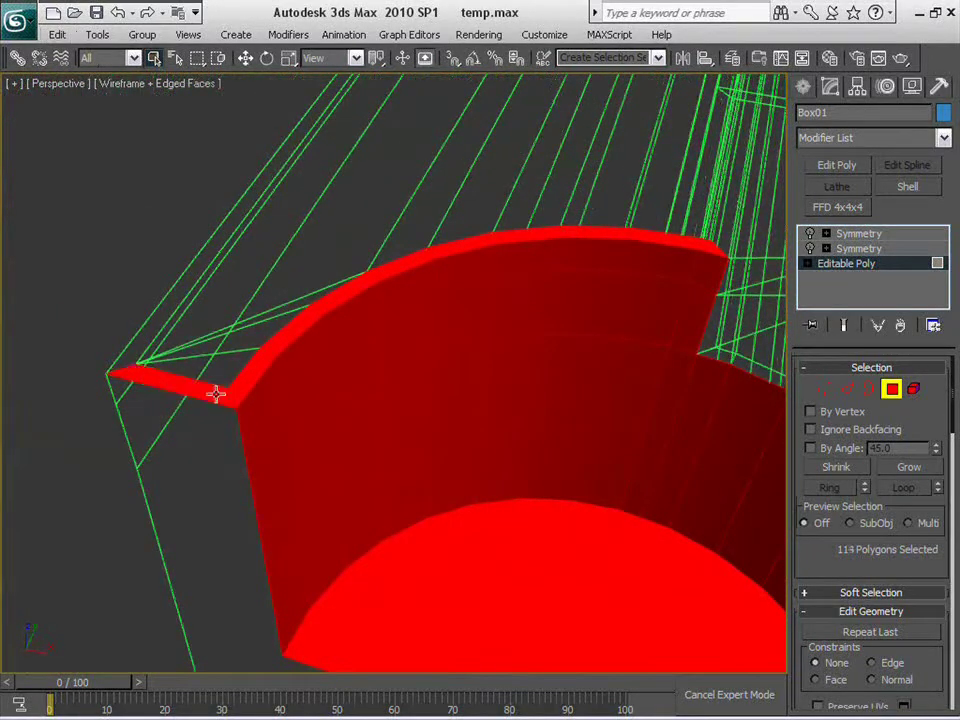
key("alt+l")
Remove the wide rail-top and playing surface polygons picked up by the loop along the long rail from the selection
middle_click_drag(420, 443, 438, 566)
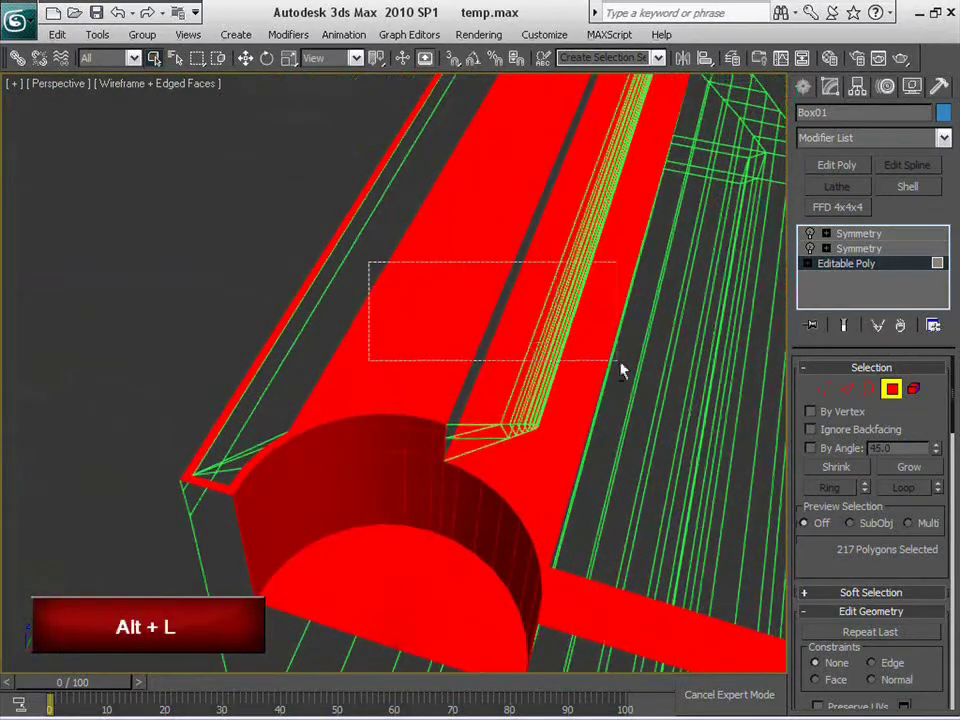
left_click_drag(620, 362, 619, 369, "alt")
middle_click_drag(653, 401, 628, 366)
left_click_drag(610, 366, 597, 562, "alt")
scroll(580, 440, "up", 3)
middle_click_drag(580, 440, 621, 492)
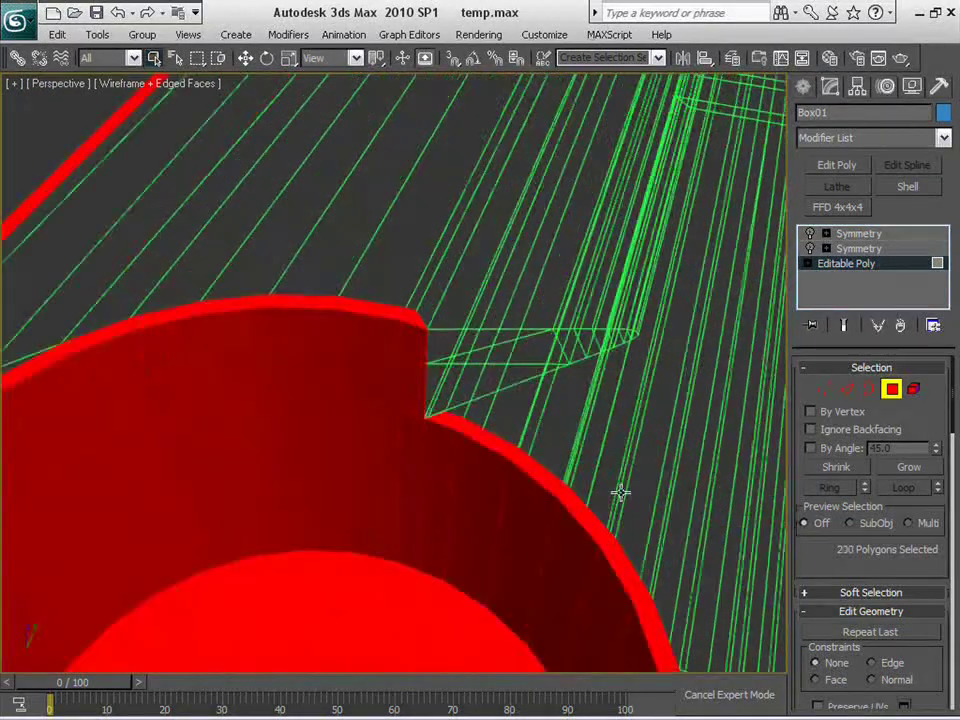
Remove the side pocket's lower rim polygons bordering the playing surface from the selection
middle_click_drag(505, 462, 410, 362)
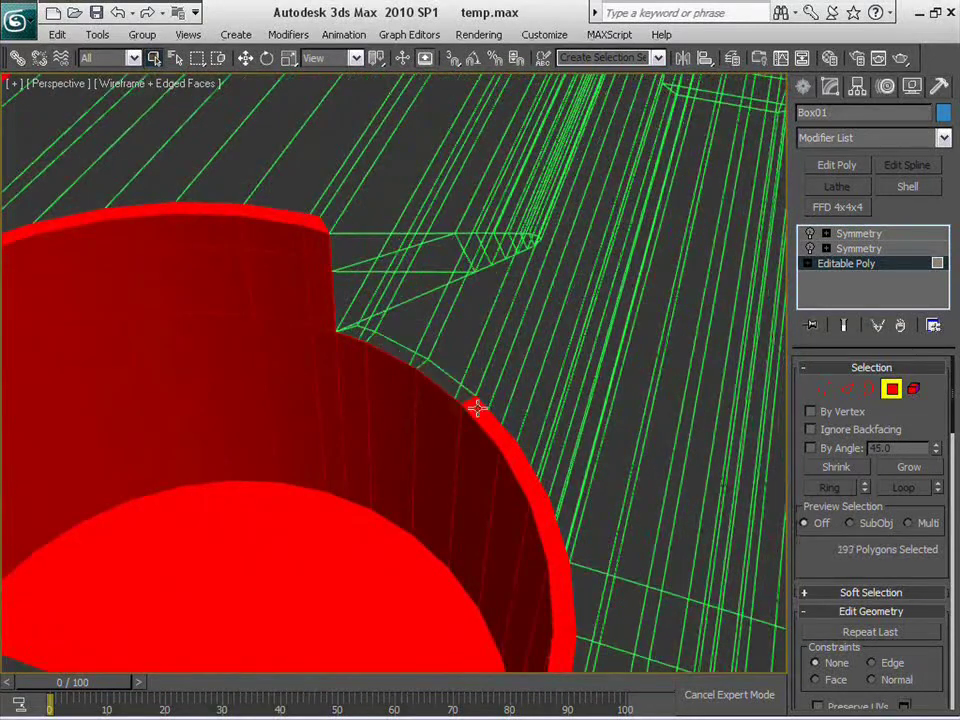
left_click(565, 540, "alt")
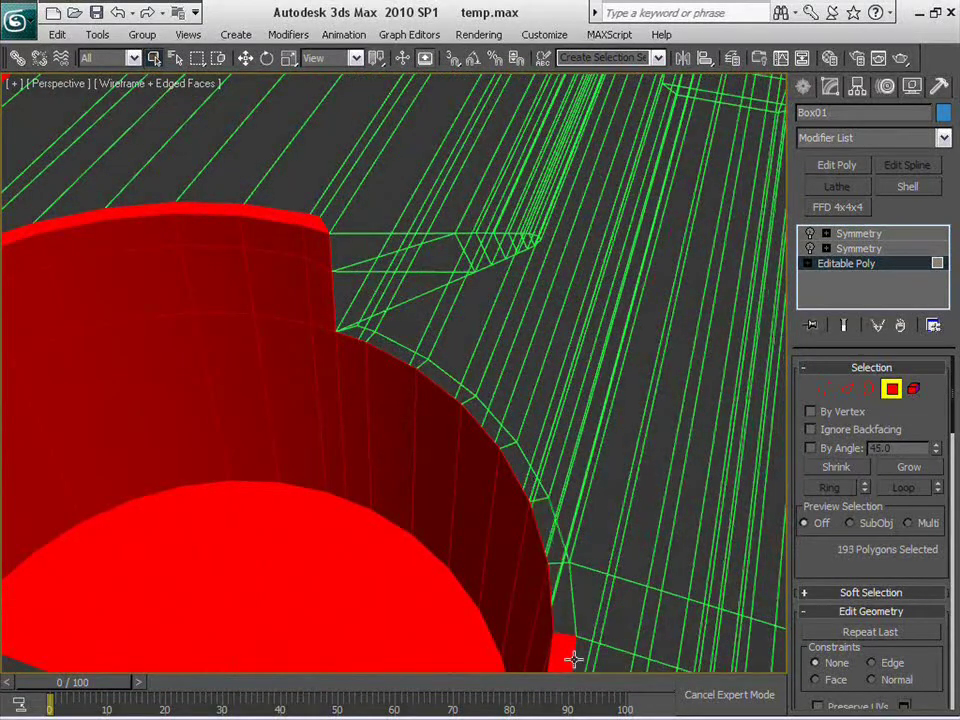
middle_click_drag(609, 611, 567, 386, "alt")
scroll(546, 473, "down", 8)
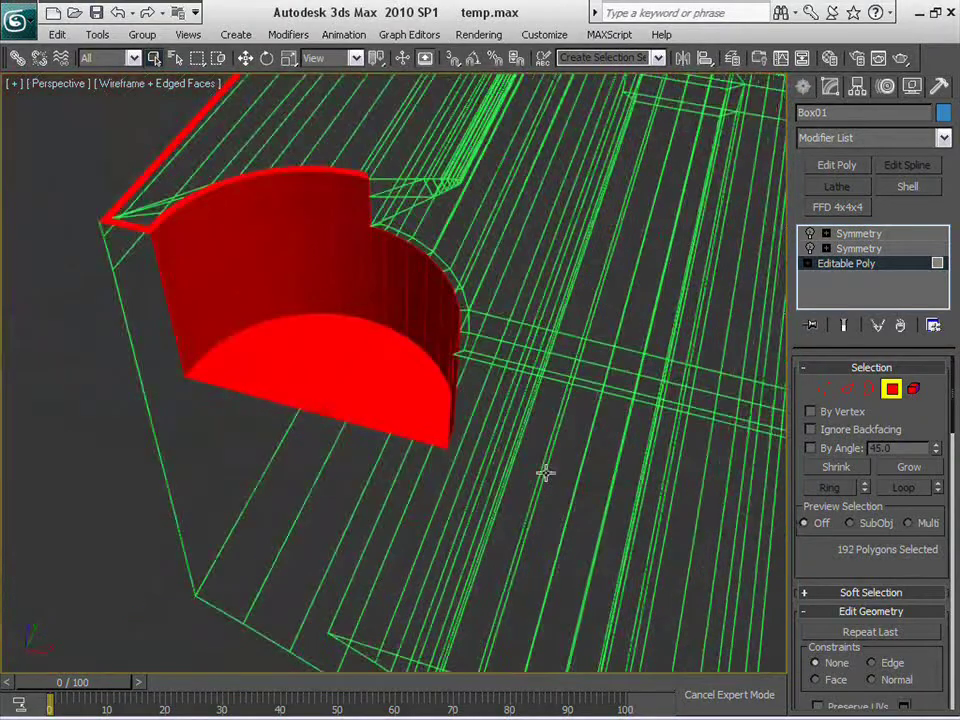
Remove the unwanted polygons at the far end of the short rail from the selection
middle_click_drag(356, 414, 613, 637, "alt")
left_click_drag(334, 302, 362, 226, "alt")
middle_click_drag(233, 253, 473, 338)
scroll(473, 338, "up", 2)
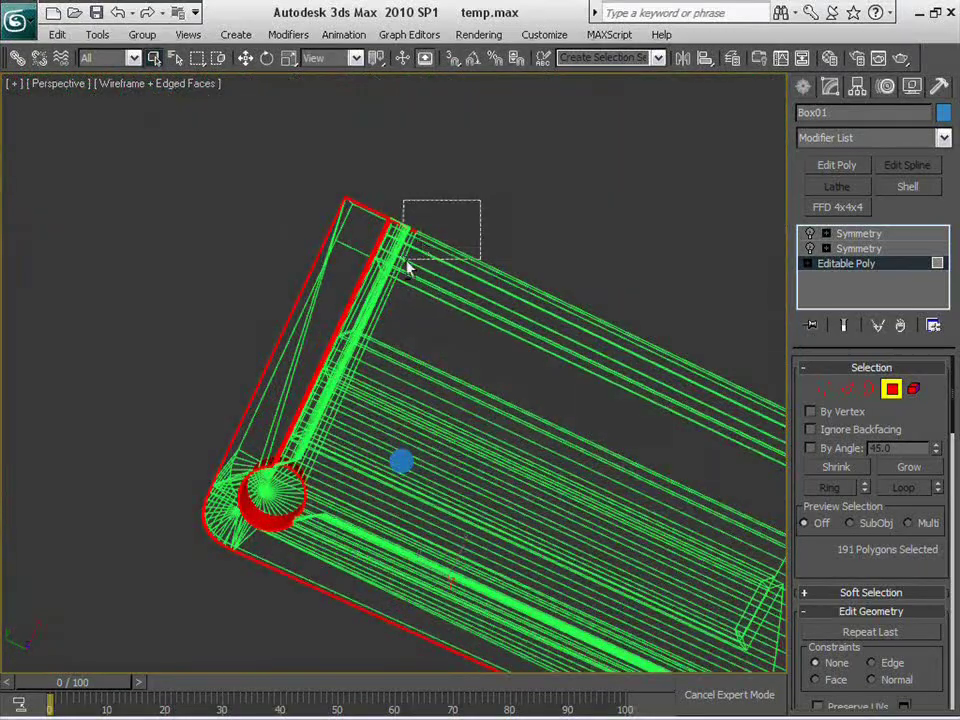
left_click_drag(407, 262, 403, 260, "alt")
scroll(575, 321, "up", 4)
middle_click_drag(505, 303, 402, 482)
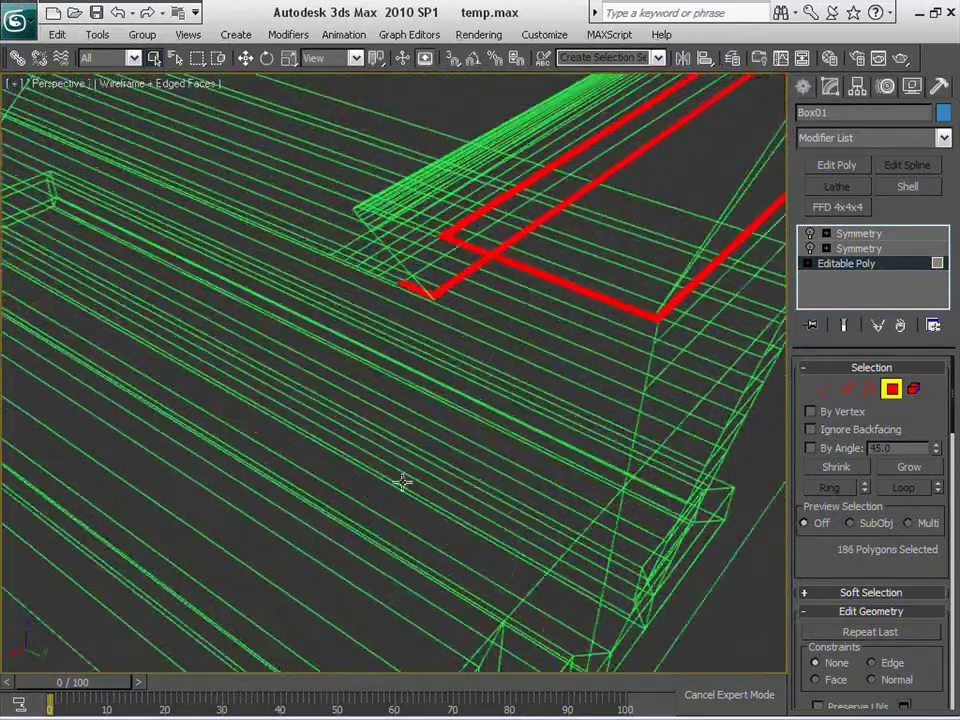
left_click_drag(354, 286, 412, 302, "alt")
Remove the corner pocket's lower rim polygons bordering the playing surface from the selection
scroll(531, 456, "down", 3)
middle_click_drag(531, 456, 369, 660)
scroll(369, 660, "up", 3)
middle_click_drag(304, 570, 464, 619)
scroll(420, 580, "up", 3)
scroll(464, 619, "up", 3)
scroll(341, 346, "down", 5)
middle_click_drag(336, 360, 453, 343, "alt")
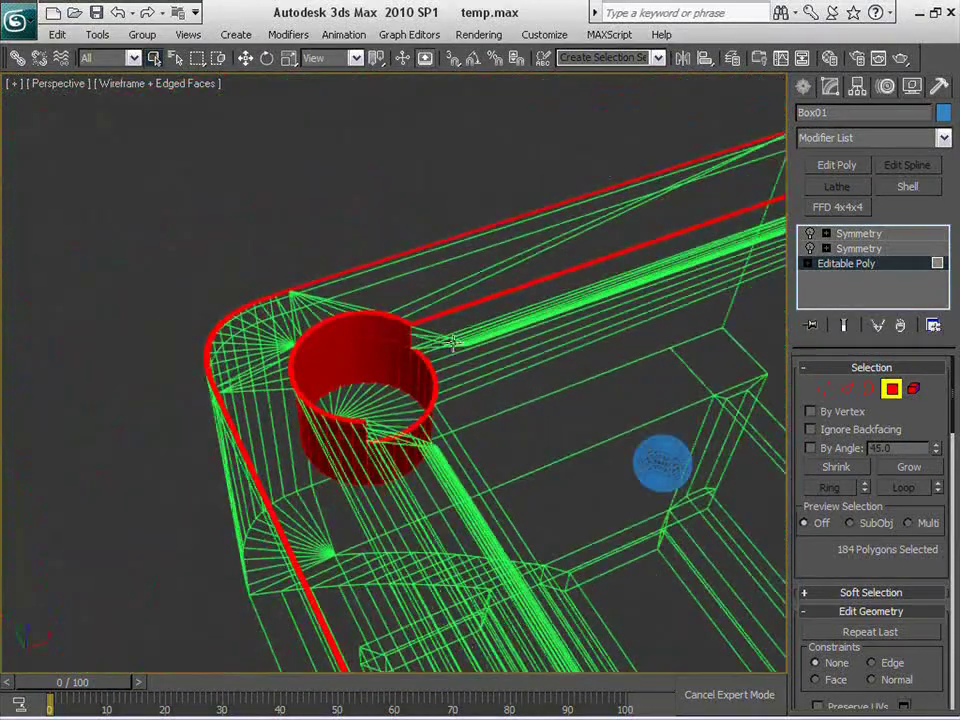
middle_click_drag(395, 330, 556, 397, "alt")
scroll(499, 441, "up", 8)
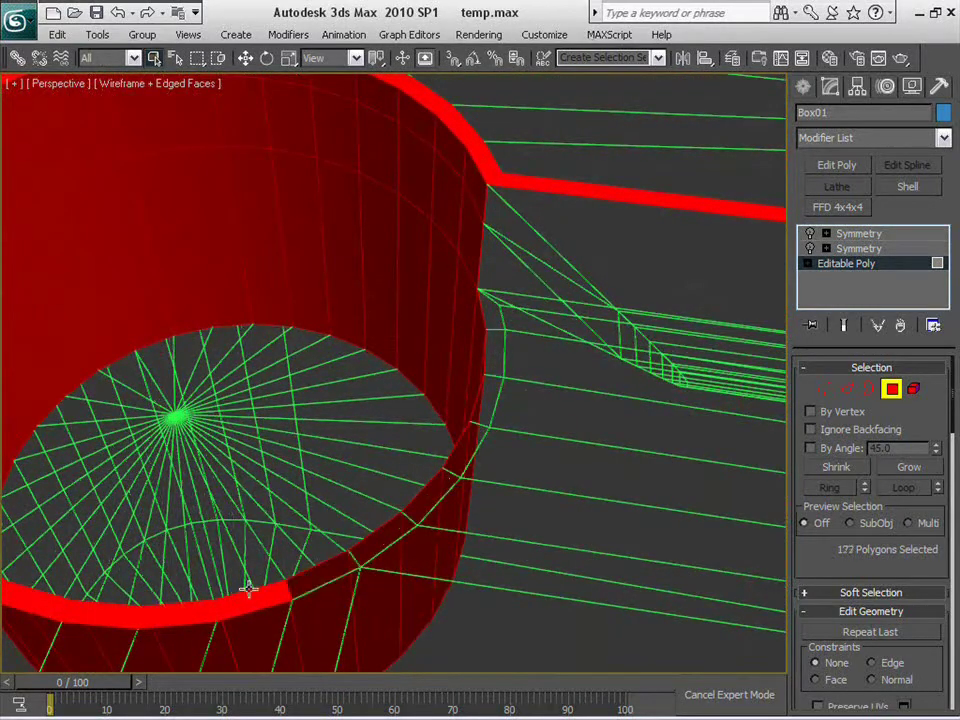
middle_click_drag(100, 615, 277, 580, "alt")
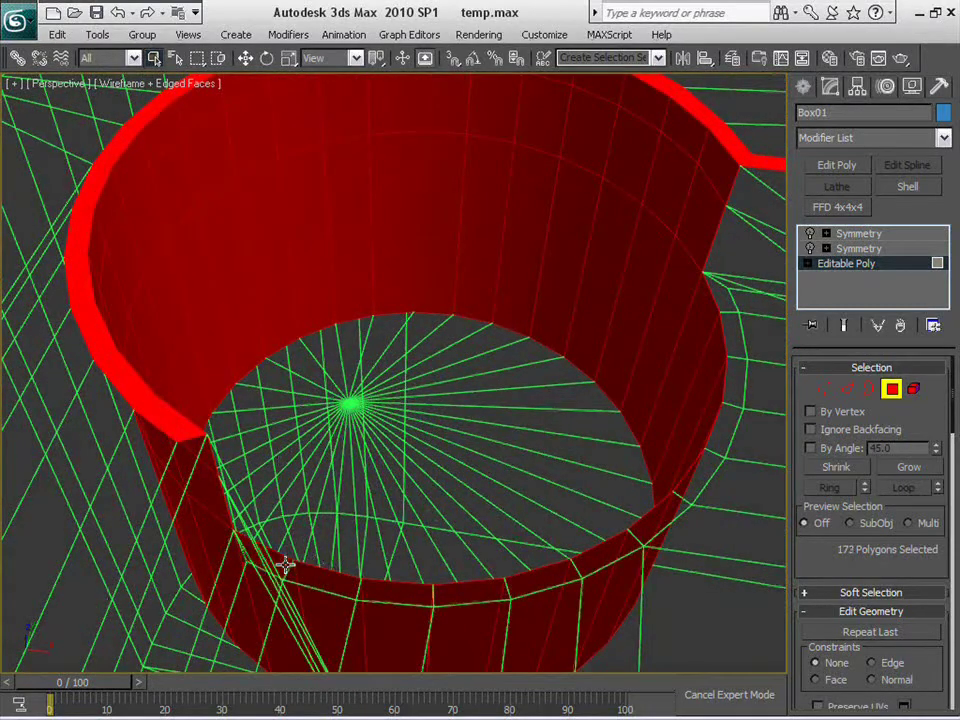
left_click(285, 564, "alt")
mouse_move(425, 562)
middle_mouse_down("alt")
mouse_move(294, 581)
mouse_move(431, 564)
middle_mouse_up("alt")
Add the thin trim strip running from the corner pocket along the long rail back to the selection
scroll(431, 564, "down", 6)
middle_click_drag(331, 550, 662, 368)
left_click(542, 193, "ctrl")
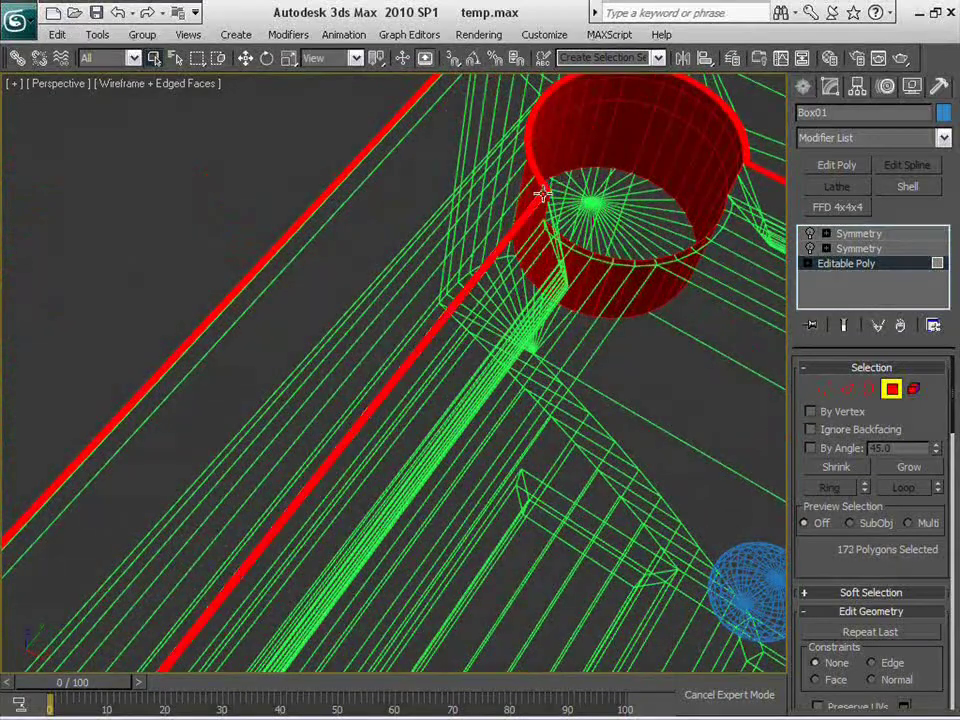
Assign material ID 4 to the selected pocket and trim strip polygons
middle_click_drag(708, 287, 511, 238, "alt")
middle_click_drag(671, 300, 523, 246, "alt")
middle_click_drag(370, 535, 523, 553)
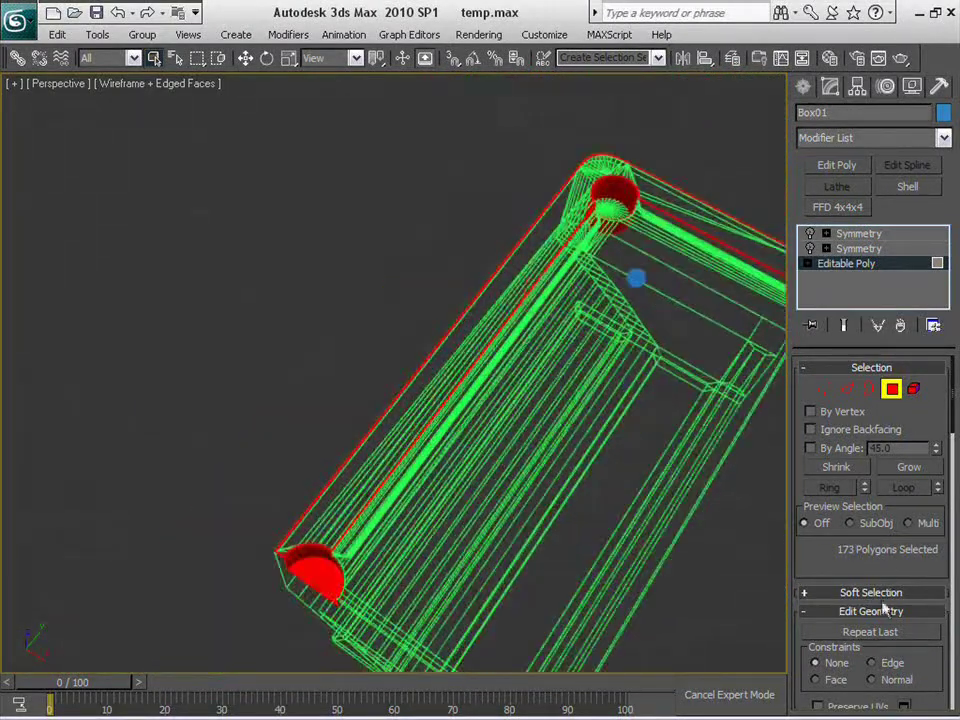
left_click(870, 368)
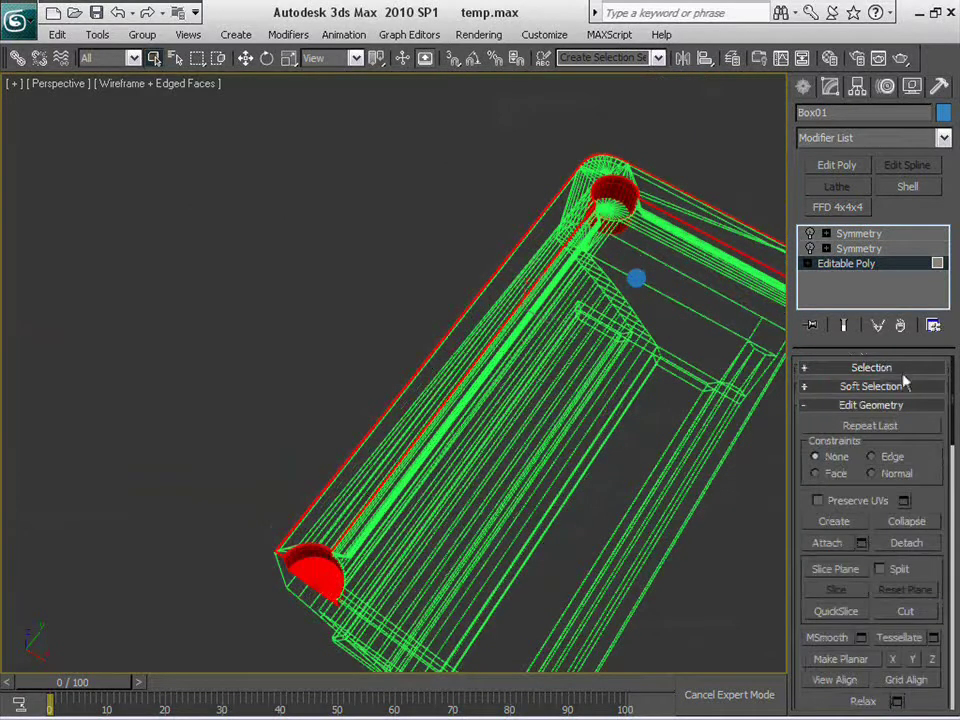
right_click(925, 528)
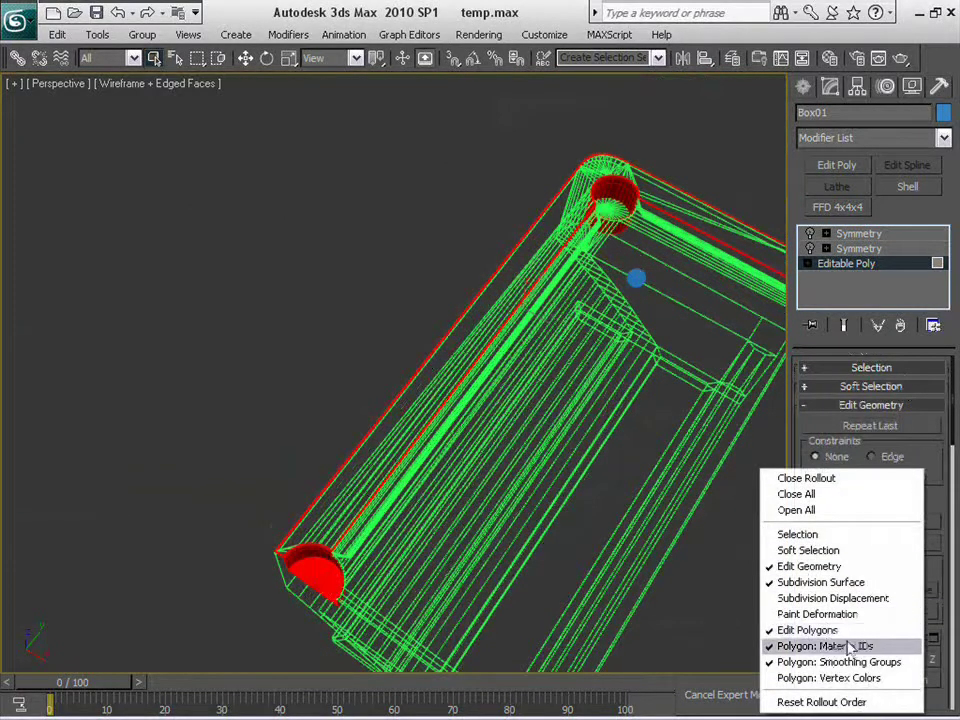
left_click(850, 646)
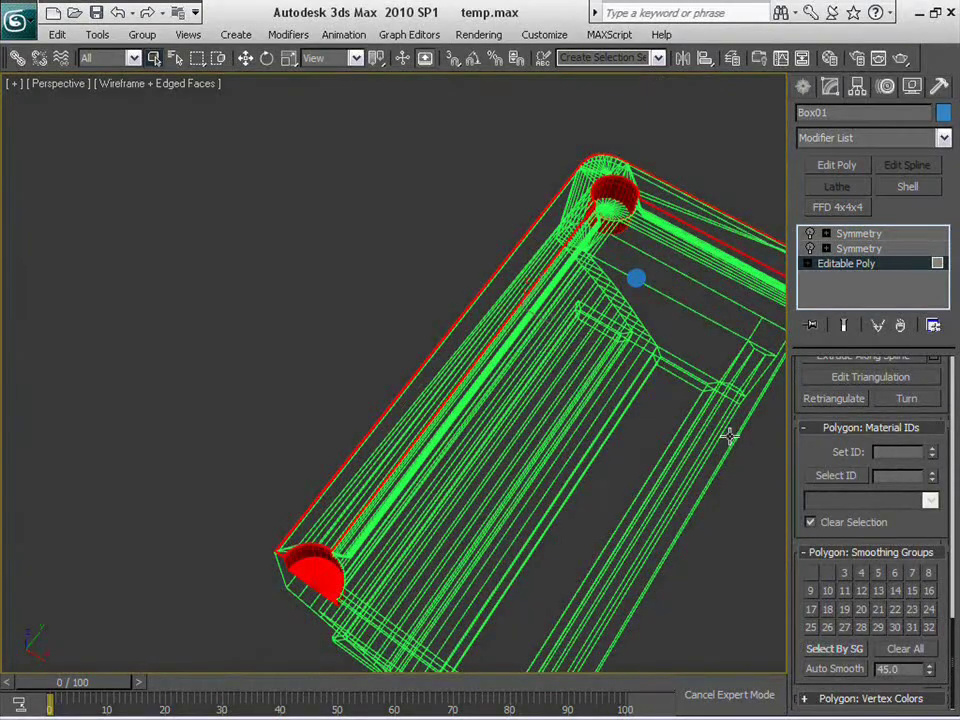
type("4")
key("KP_Enter")
Select the corner pocket floor's center vertex and convert the selection to faces to pick all the floor polygons
scroll(504, 383, "up", 2)
middle_click_drag(504, 383, 523, 328)
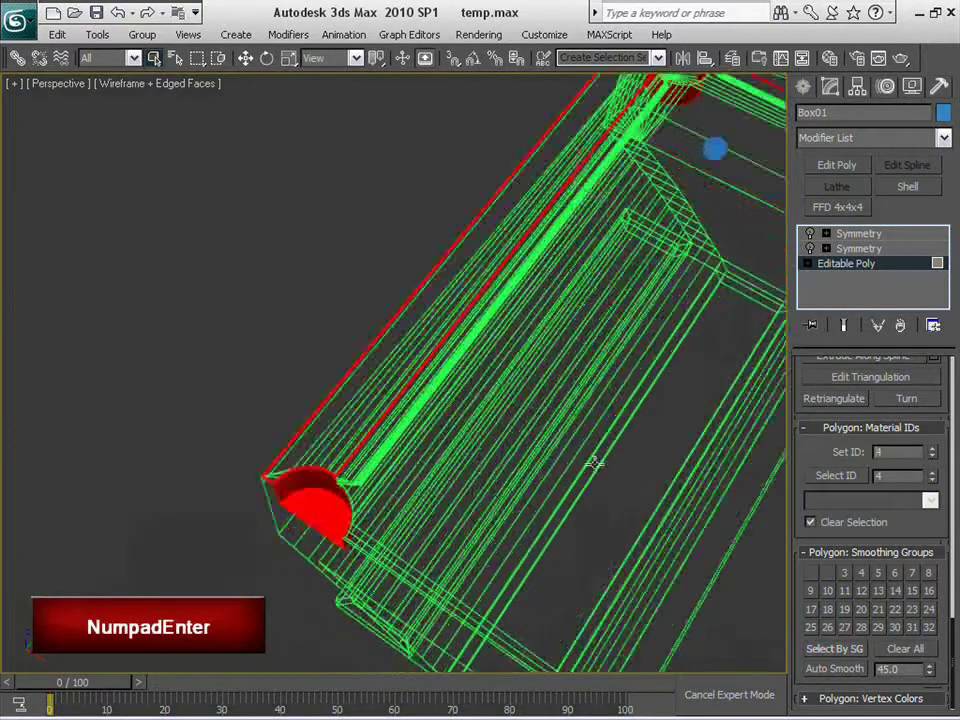
scroll(596, 462, "up", 5)
mouse_move(597, 506)
middle_mouse_down()
mouse_move(641, 364)
mouse_move(708, 368)
mouse_move(580, 495)
middle_mouse_up()
scroll(641, 364, "up", 4)
scroll(600, 465, "down", 5)
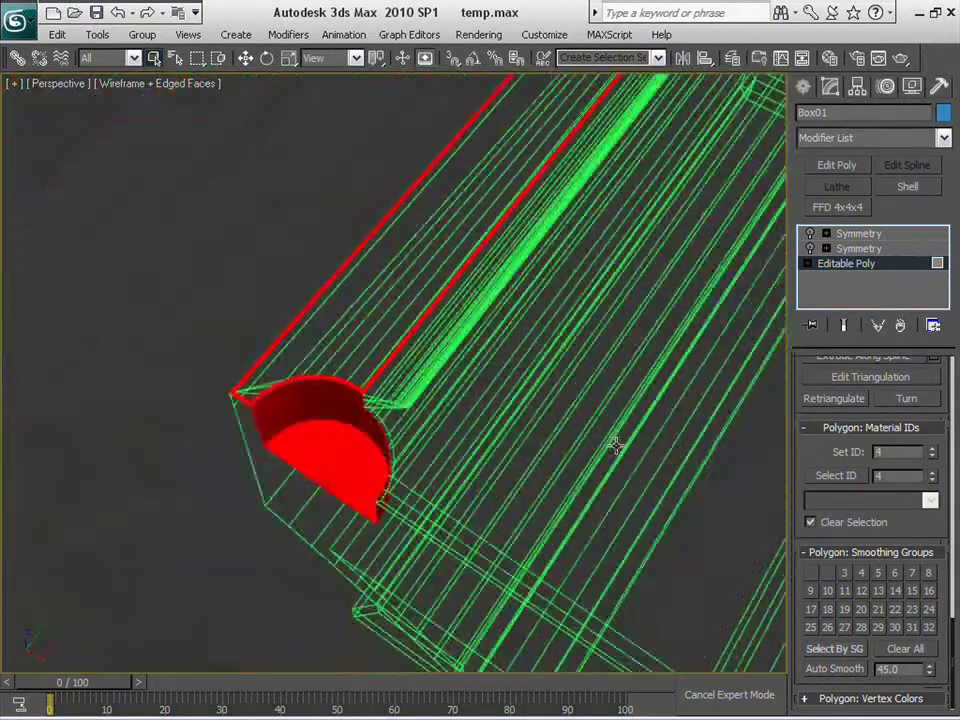
middle_click_drag(650, 320, 557, 664)
middle_click_drag(630, 426, 399, 647)
scroll(440, 606, "up", 1)
scroll(561, 553, "up", 3)
middle_click_drag(561, 553, 298, 656)
scroll(416, 559, "up", 4)
middle_click_drag(416, 559, 431, 508)
key("1")
key("1")
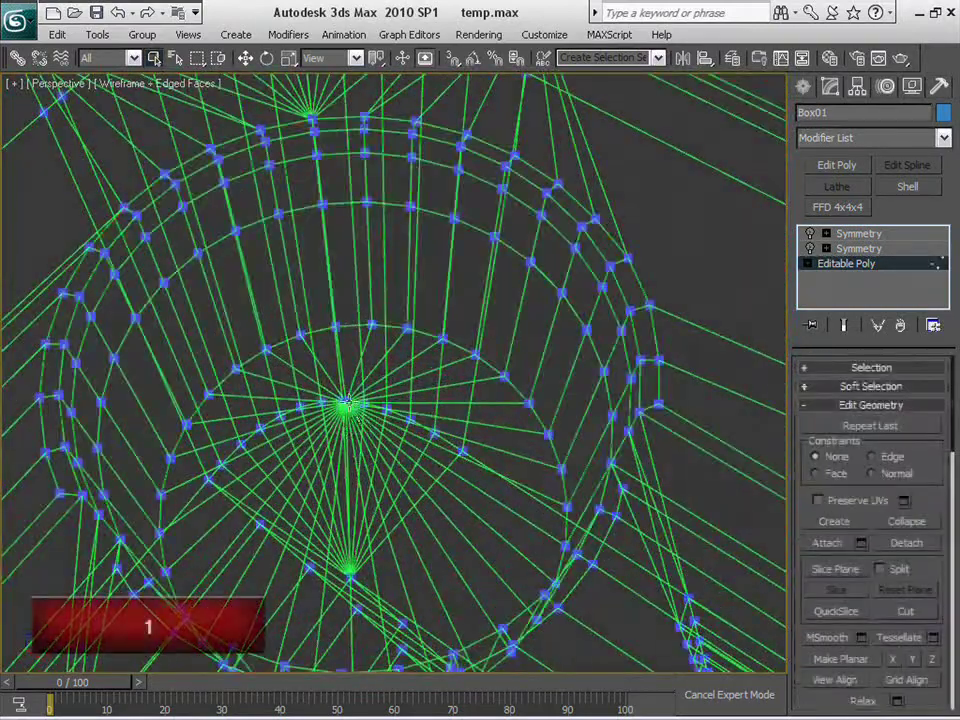
middle_click_drag(368, 563, 390, 467, "alt")
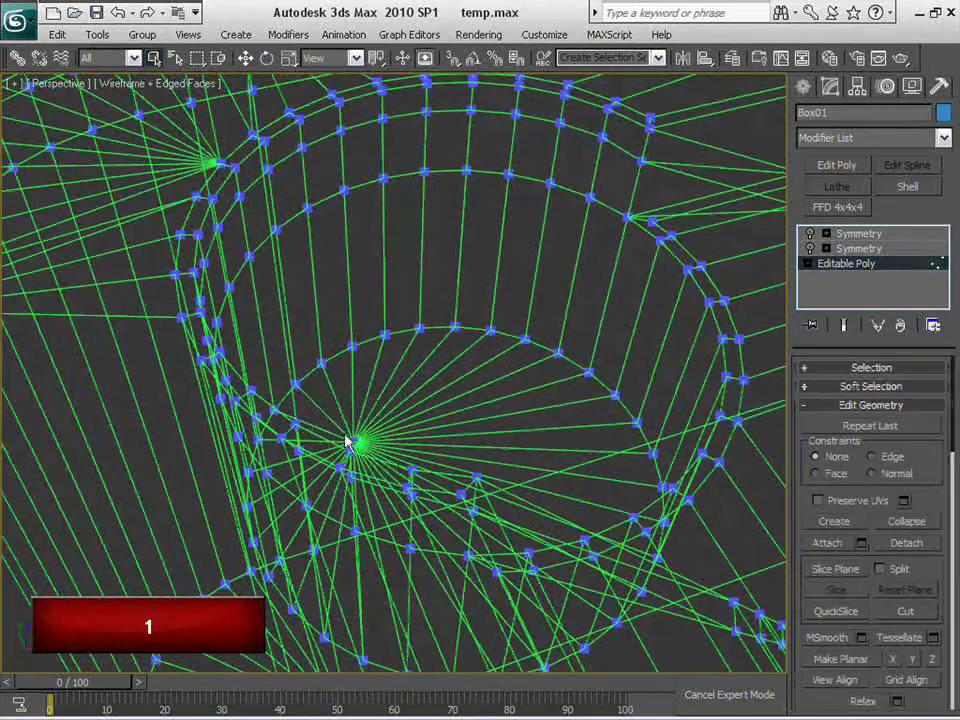
right_click(344, 436)
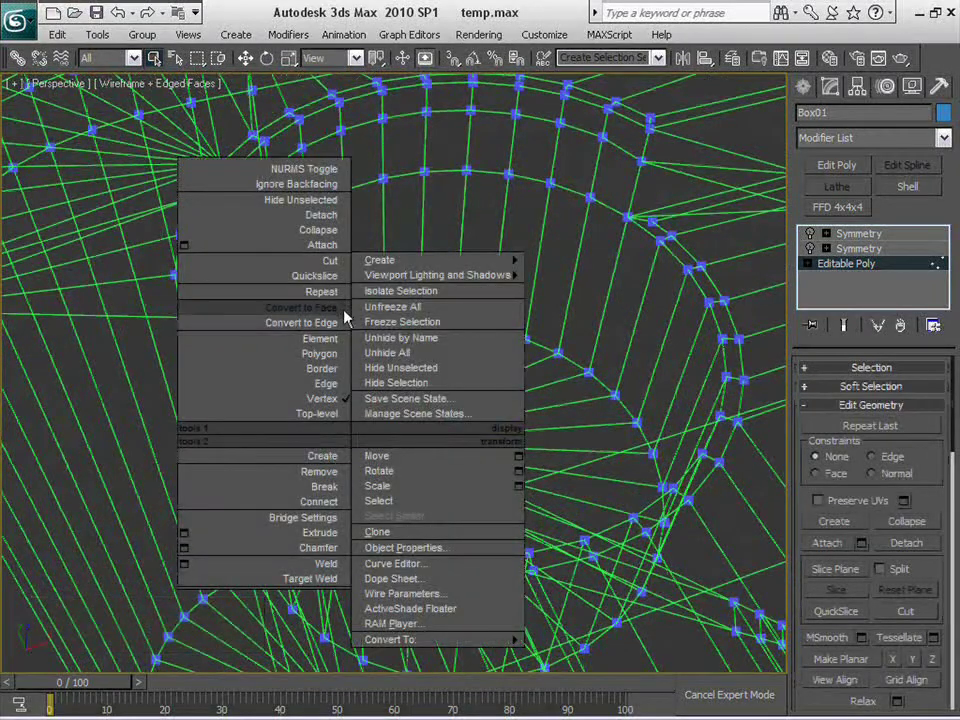
left_click(344, 317)
Assign material ID 4 to the corner pocket's floor polygons
right_click(503, 384)
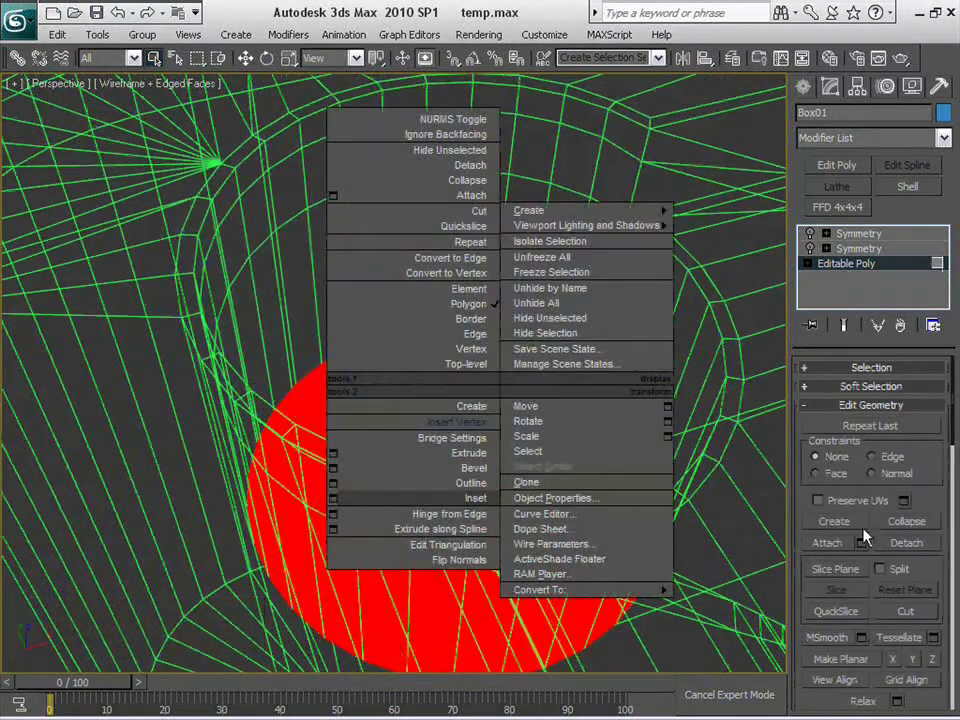
right_click(932, 448)
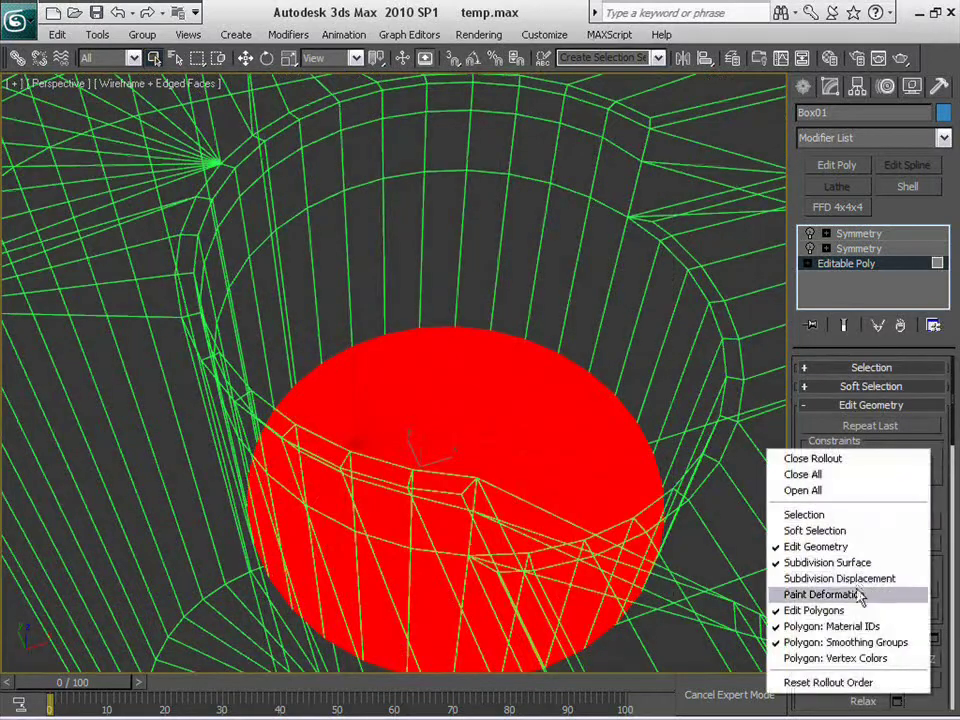
left_click(866, 627)
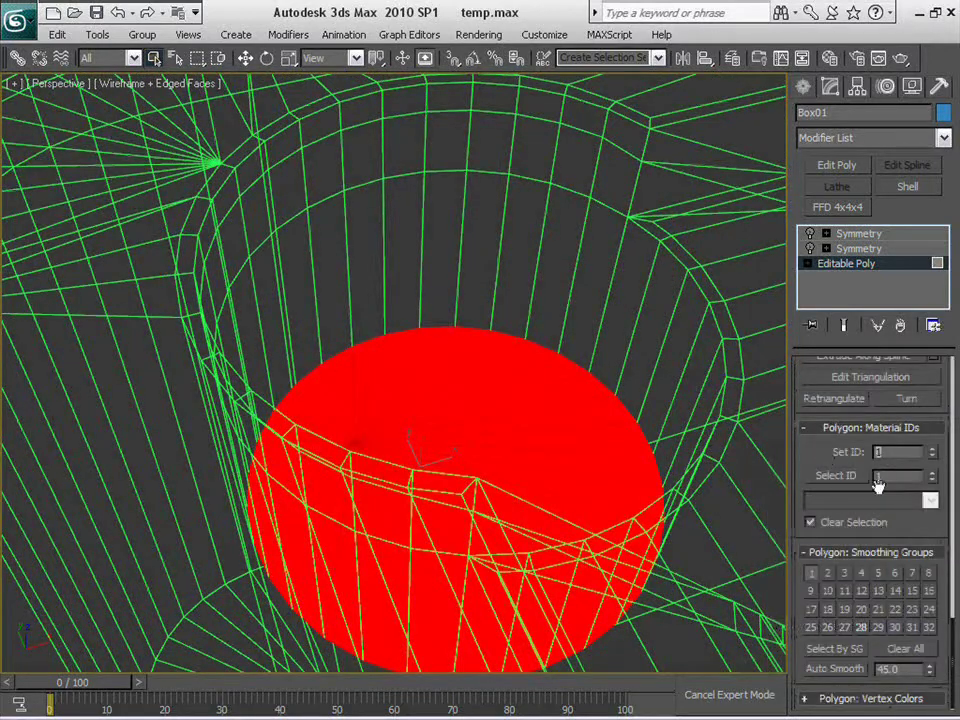
type("4")
key("KP_Enter")
Check the material ID on one polygon of the corner pocket's floor and clear the polygon selection
left_click(575, 421)
scroll(560, 430, "down", 6)
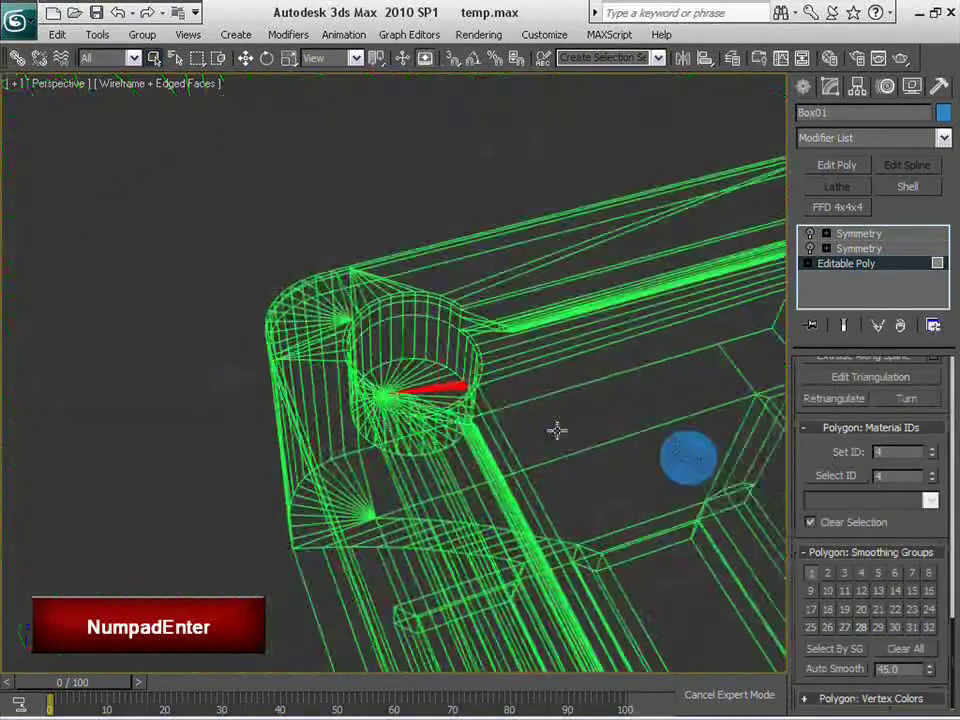
middle_click_drag(626, 512, 581, 551, "alt")
scroll(590, 594, "down", 2)
middle_click_drag(590, 596, 549, 482, "alt")
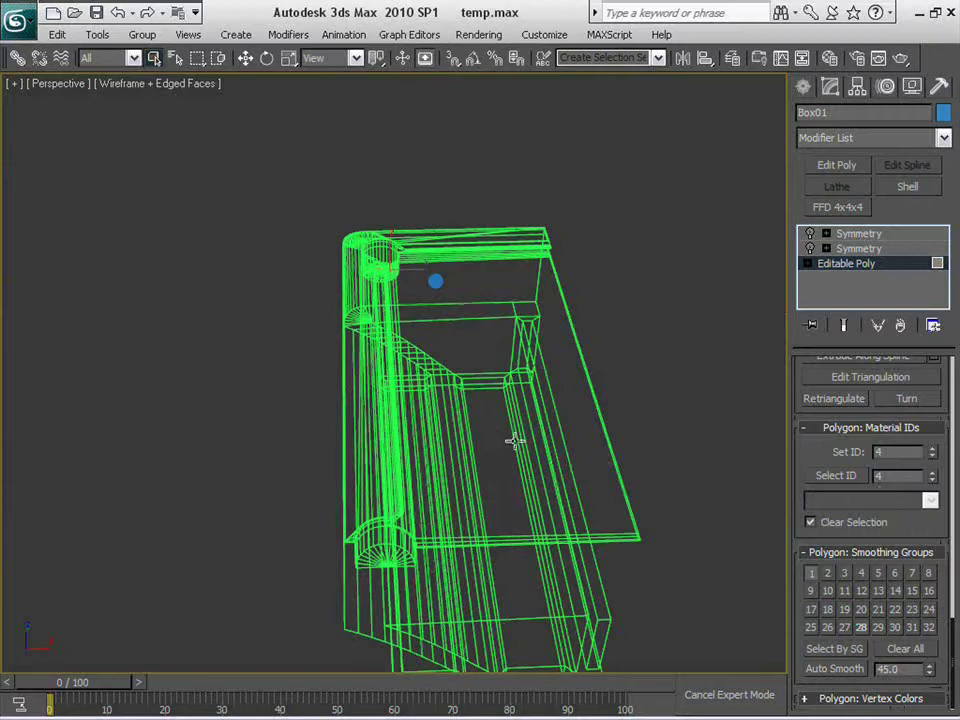
middle_click_drag(514, 441, 452, 326)
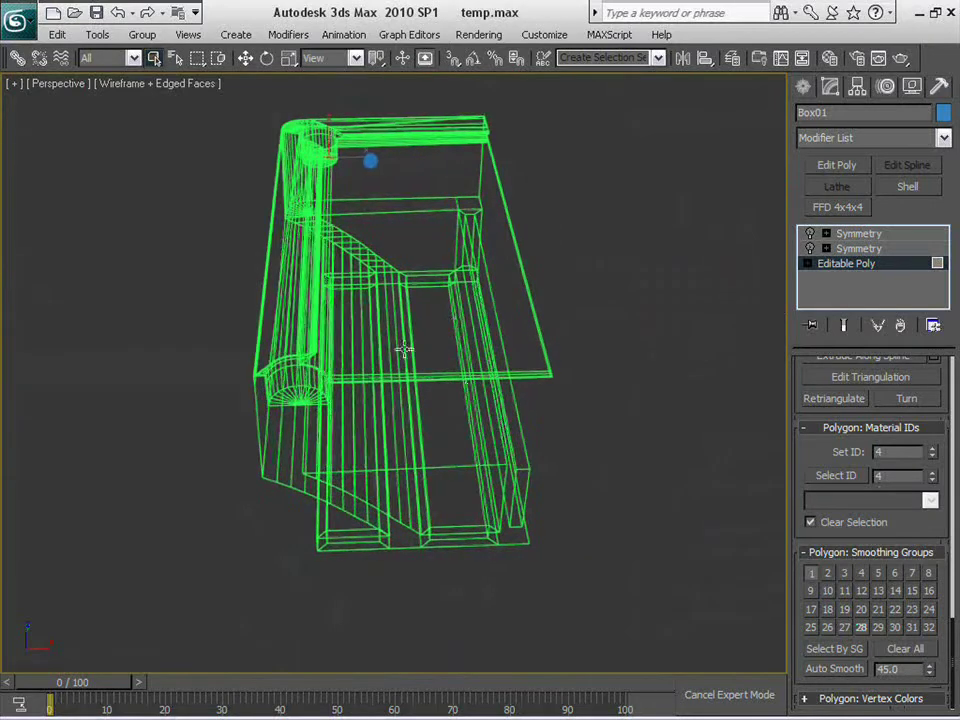
middle_click_drag(404, 355, 413, 382)
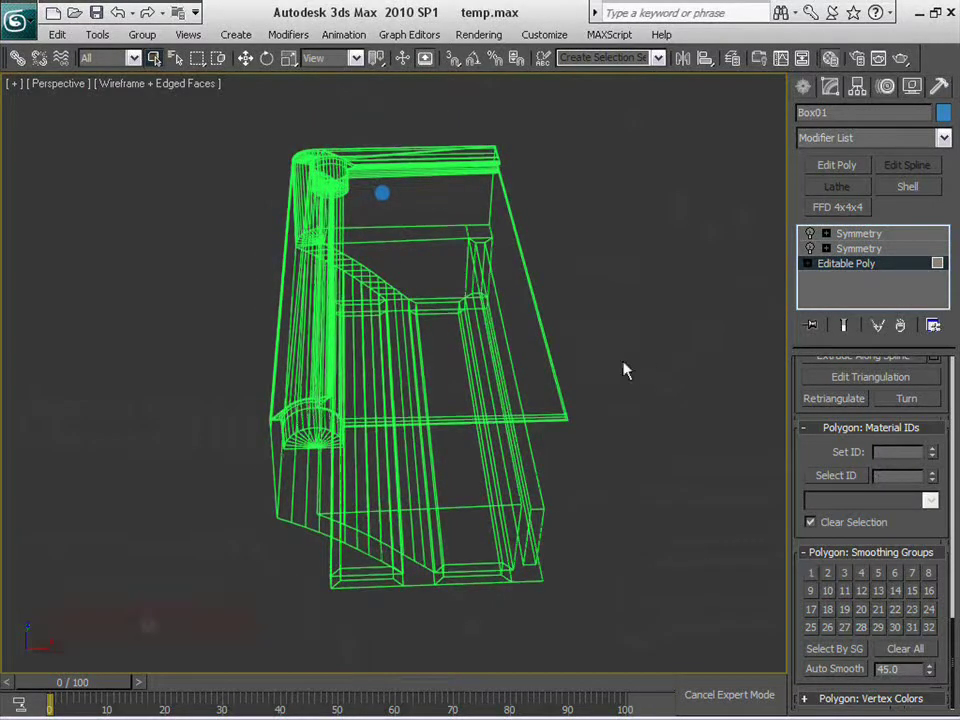
Turn the 02 - Default material in the Material Editor into a Multi/Sub-Object material, keeping the old material as a sub-material
key("m")
left_click_drag(625, 12, 650, 44)
left_click(532, 108)
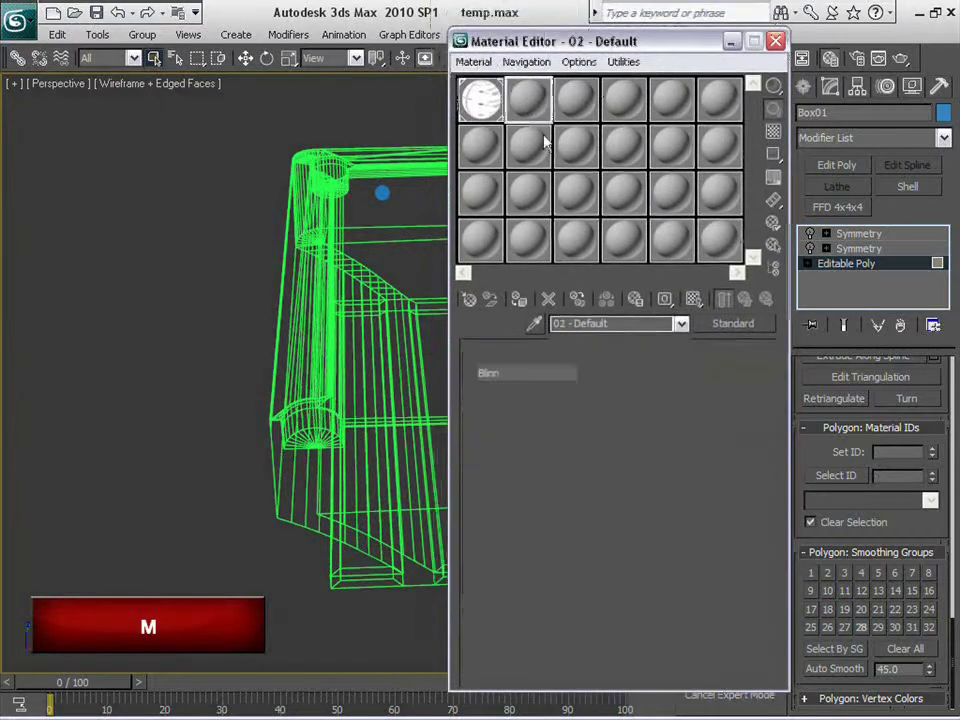
left_click(740, 324)
scroll(710, 404, "down", 3)
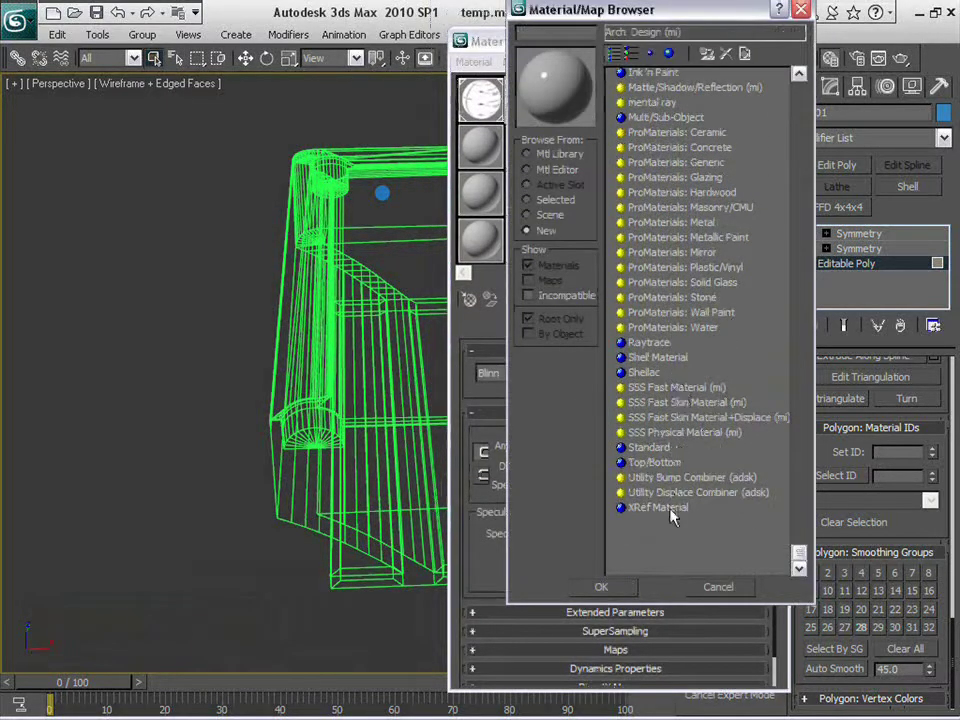
scroll(746, 396, "up", 2)
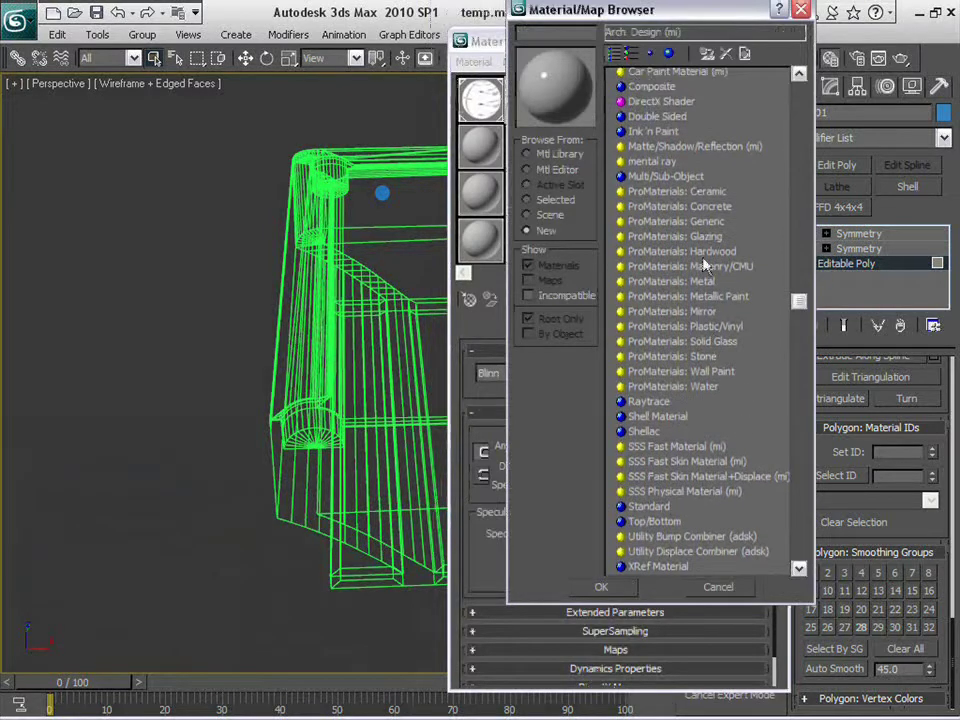
double_click(697, 180)
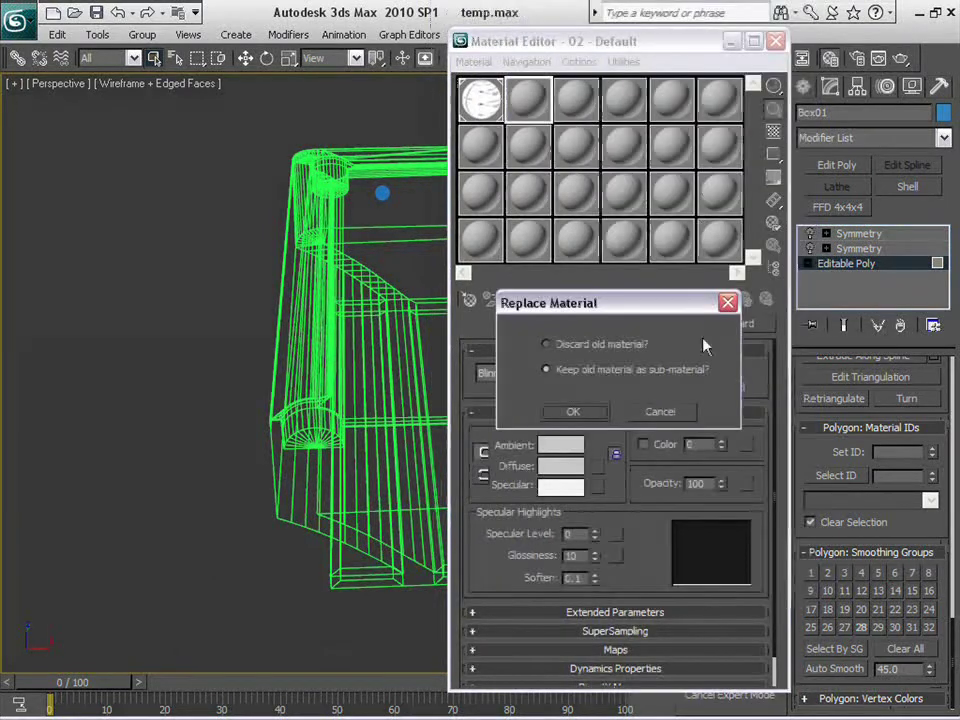
left_click(576, 414)
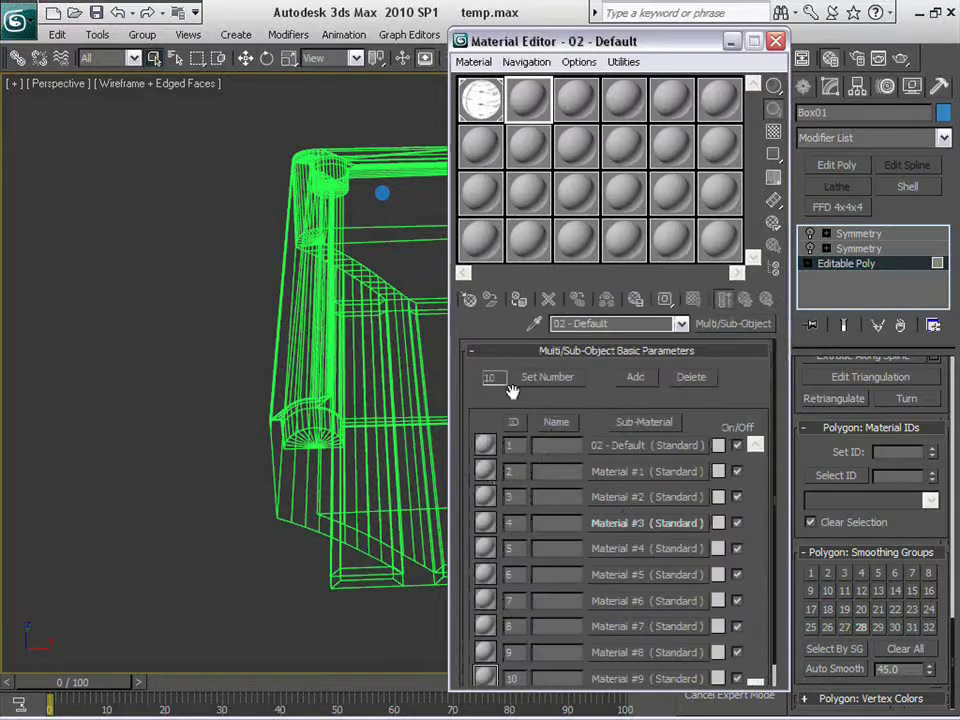
Set the Multi/Sub-Object material's number of sub-materials to 5
left_click(536, 380)
type("5")
key("KP_Enter")
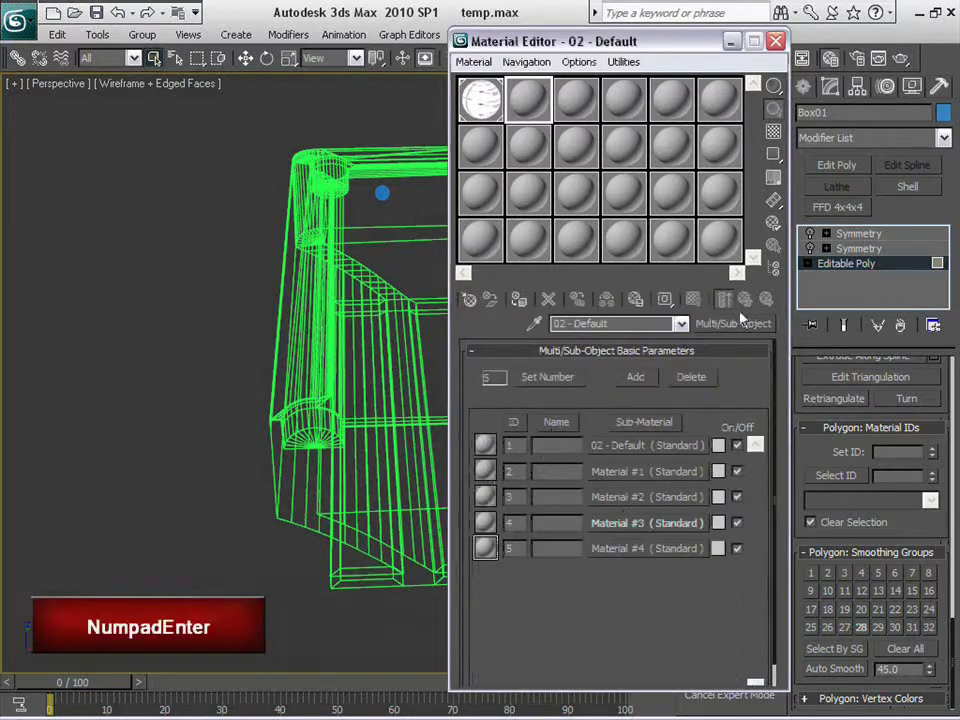
left_click_drag(528, 41, 455, 41)
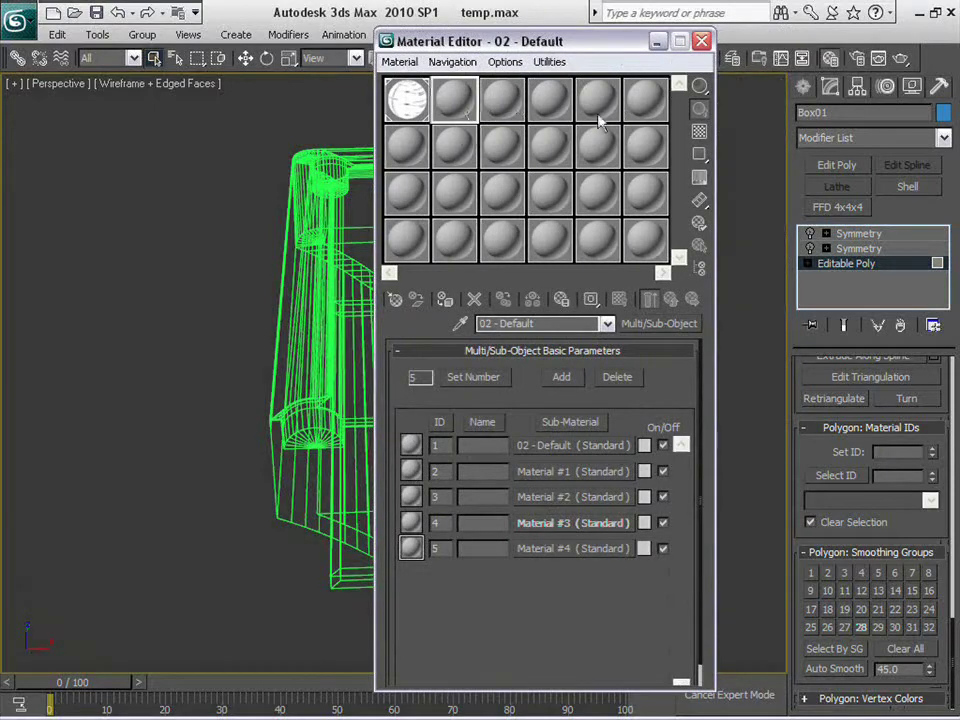
left_click_drag(591, 43, 664, 57)
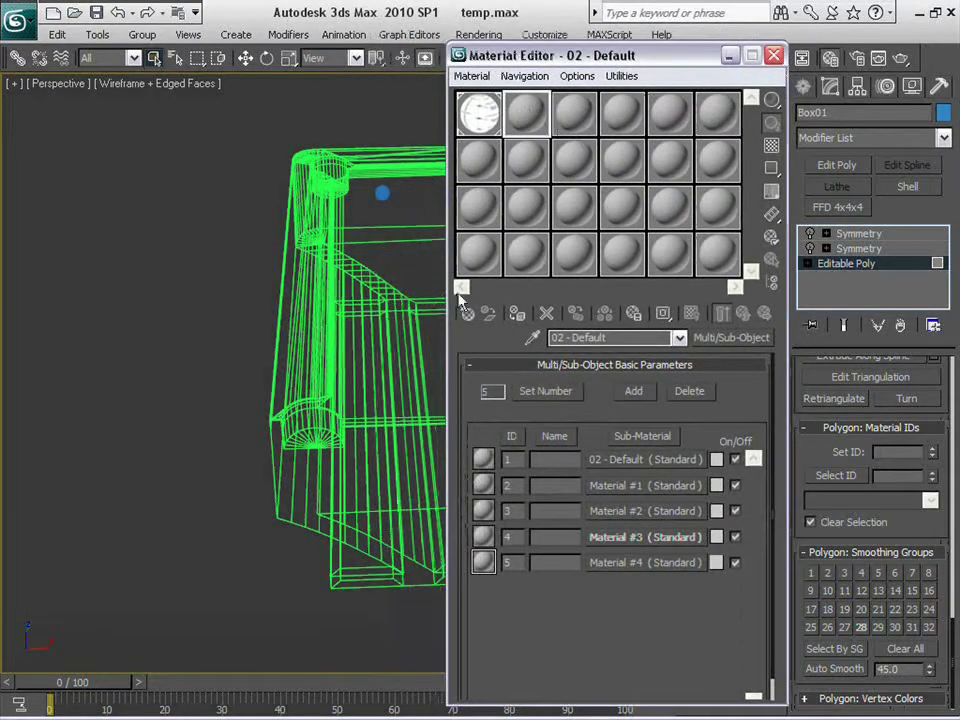
Close the Material Editor and display the table quarter shaded with edged faces
middle_click_drag(410, 360, 289, 409, "alt")
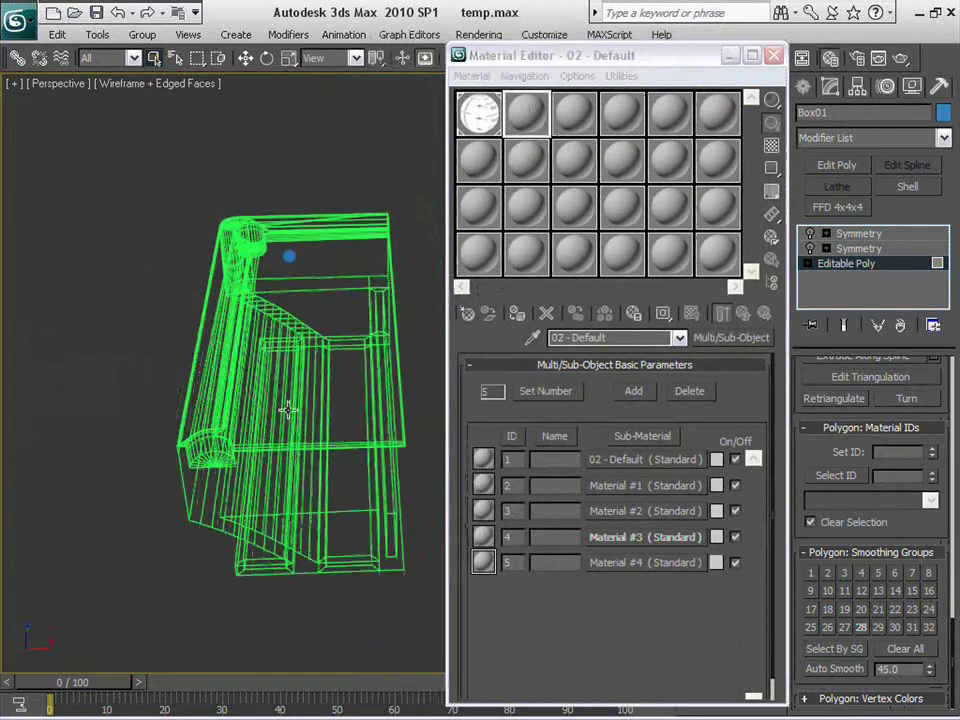
key("m")
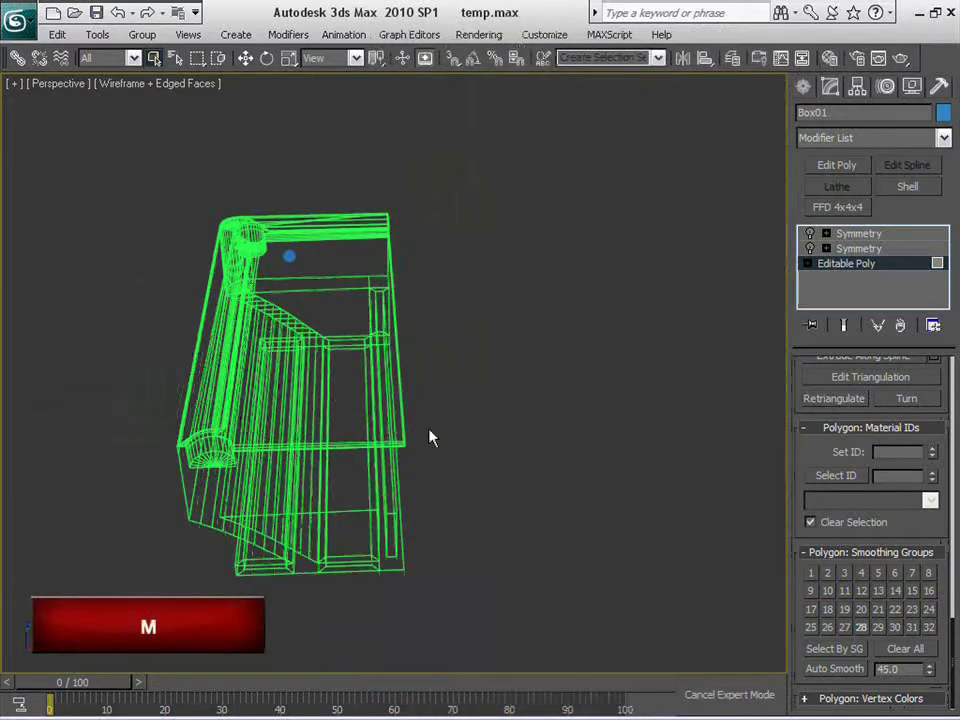
key("F3")
Cycle through the open windows, including the PoolTableCrossSection.jpg reference image, to switch to another program
key("alt+Tab")
key("alt+Tab")
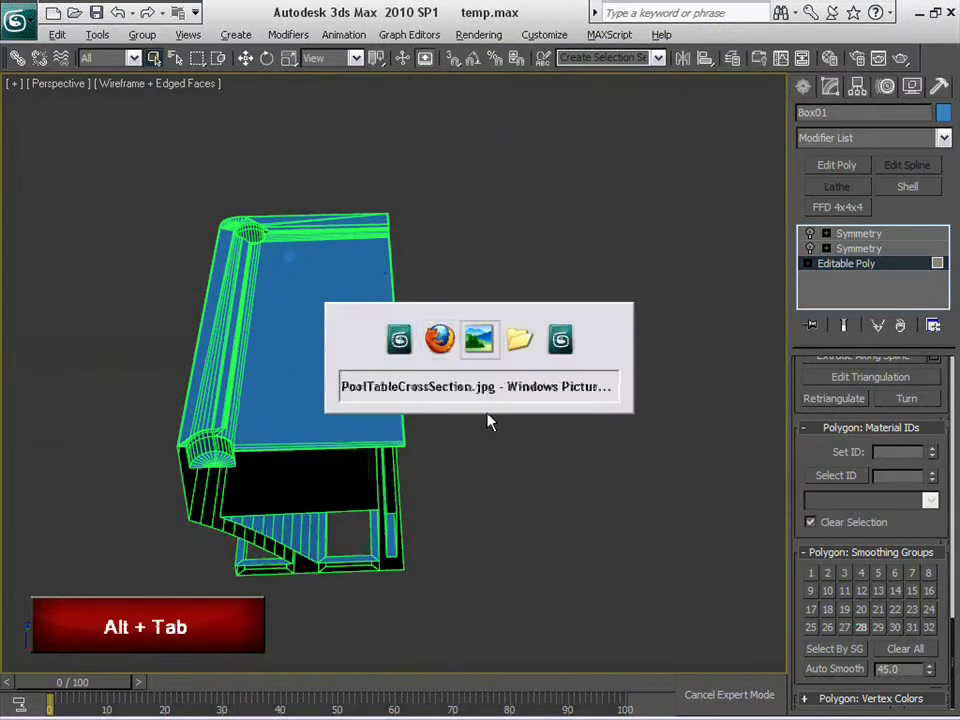
key("alt+Tab")
key("alt+Tab")
key("alt+Tab")
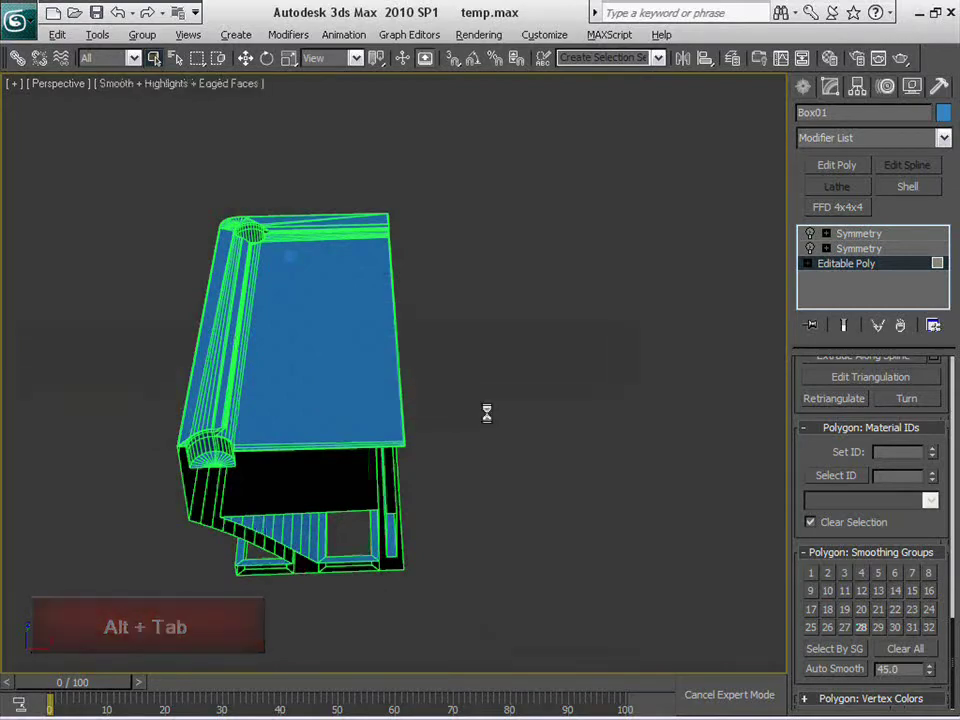